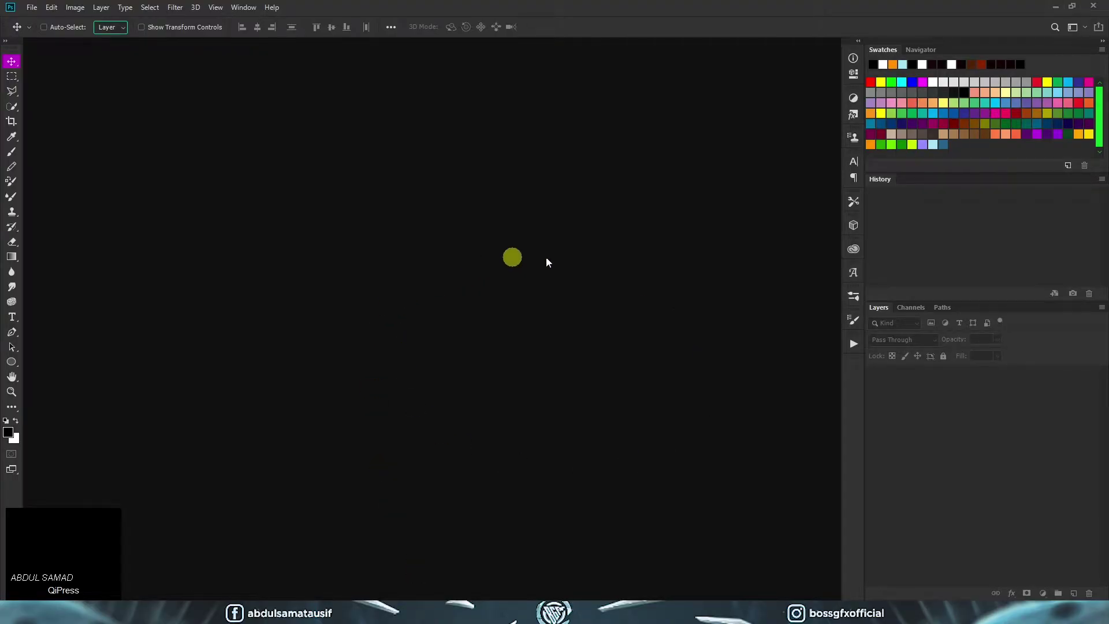
Create a new 1280 × 720 px RGB document at 72 pixels/inch with a white background.
left_click(33, 9)
left_click(46, 20)
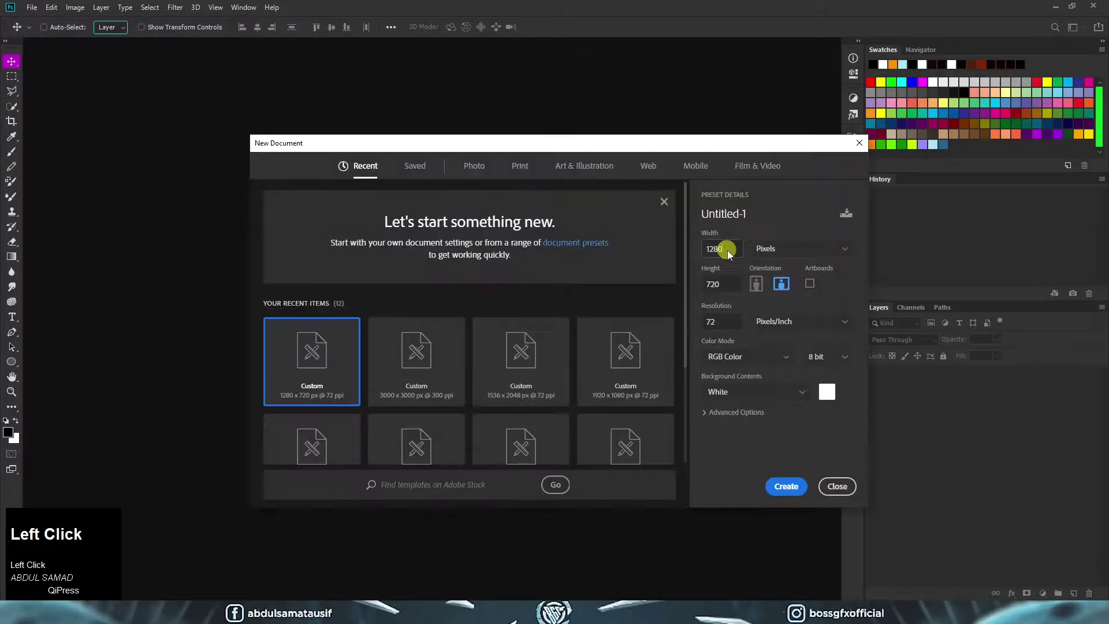
left_click(731, 283)
left_click(737, 412)
scroll(779, 398, "down", 1)
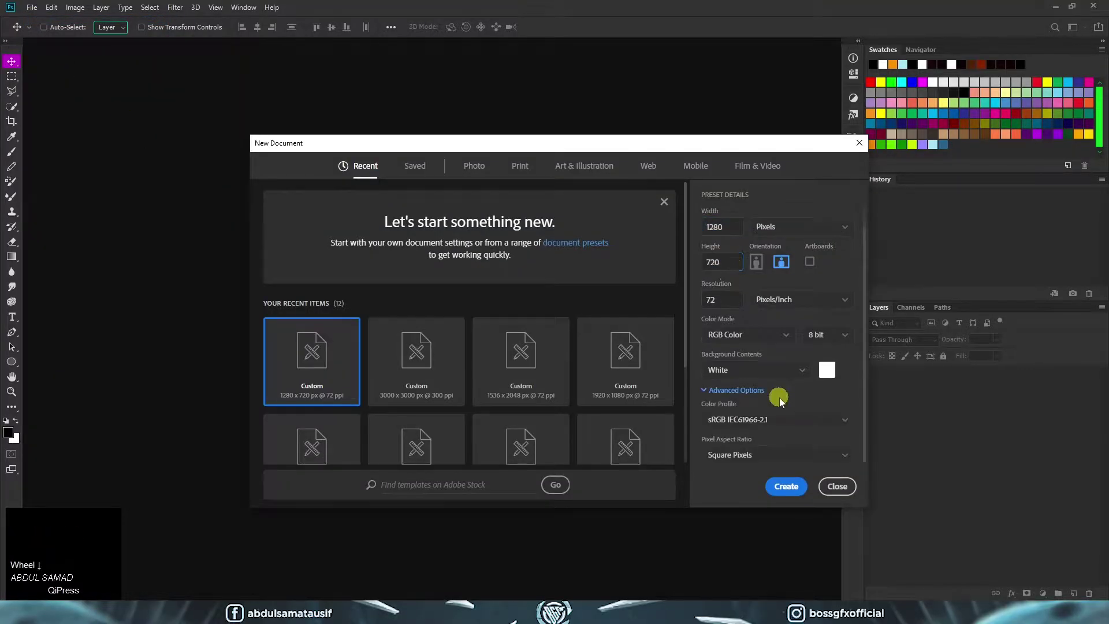
left_click(785, 494)
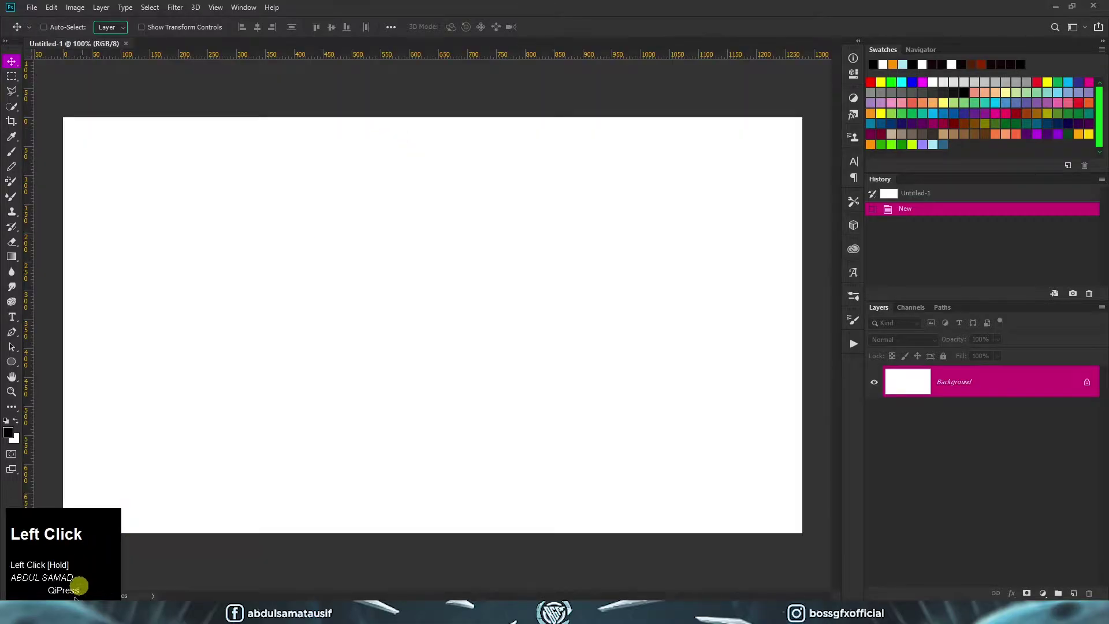
Place the Wallpaper image from the tutorial folder to fill the canvas and shift it slightly to the right.
left_click(80, 588)
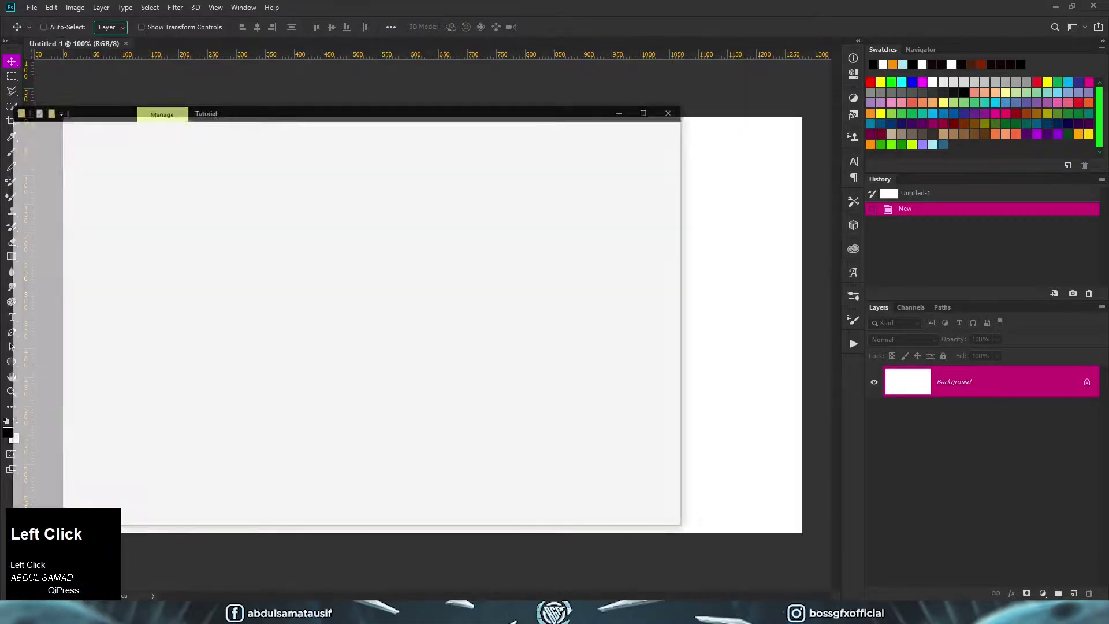
left_click_drag(661, 363, 601, 461)
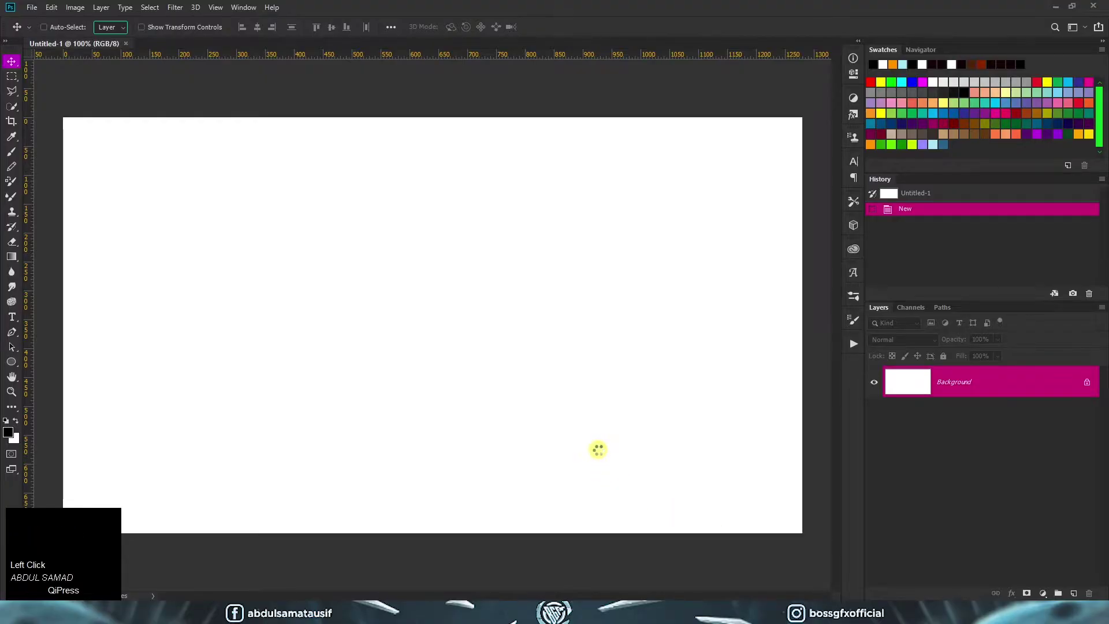
left_click_drag(565, 402, 909, 597)
left_click(909, 597)
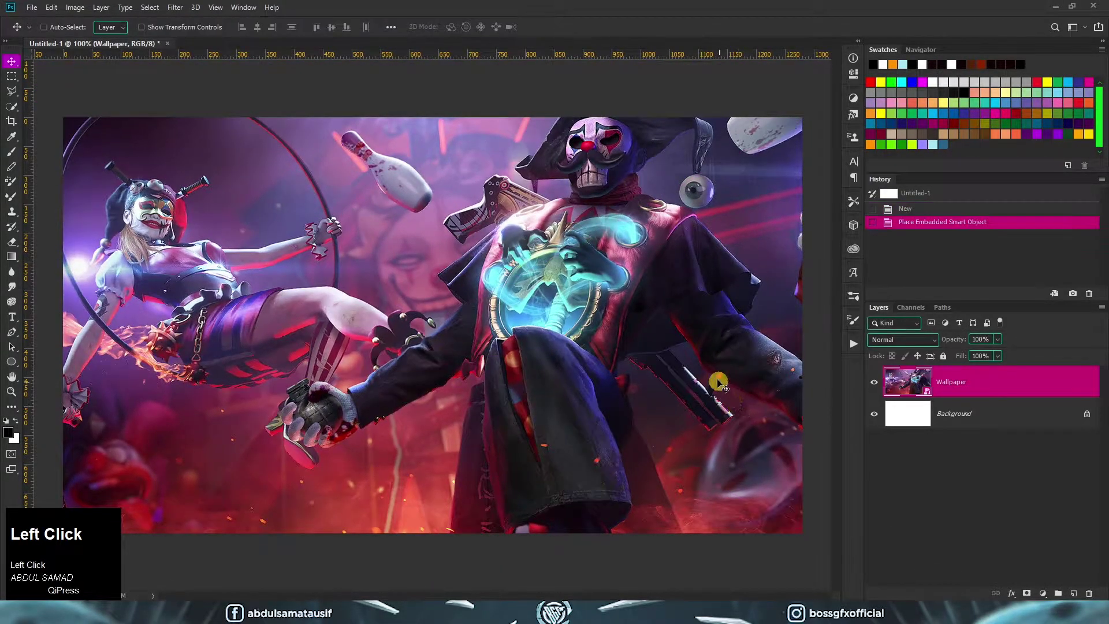
left_click_drag(604, 347, 625, 352)
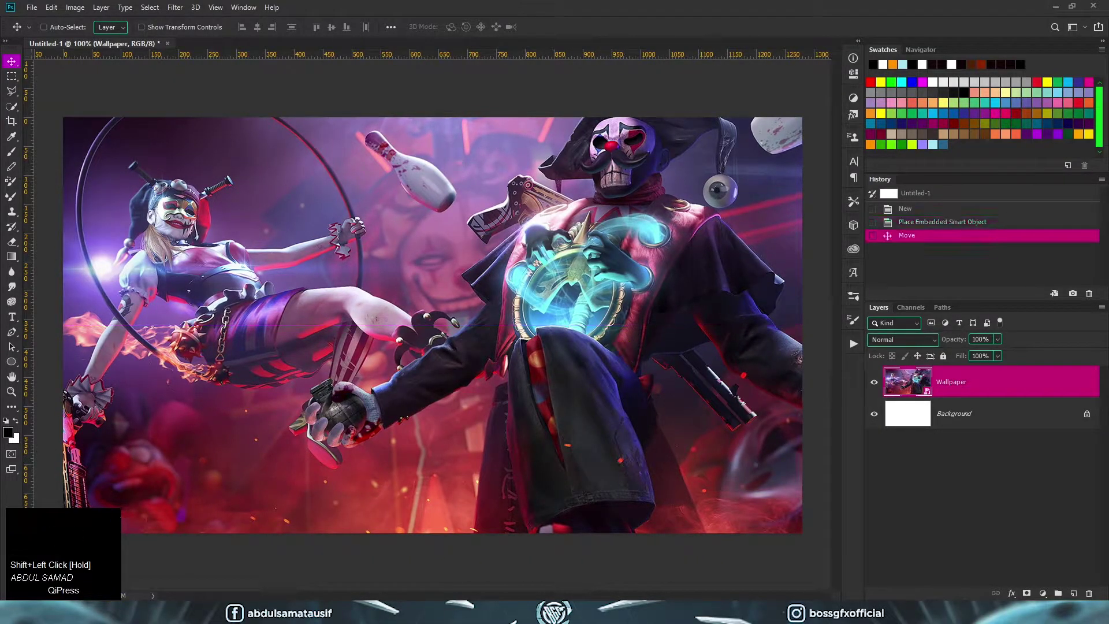
Place the Character image above the wallpaper, scale it to about 78.57% and center it horizontally on the canvas.
left_click(480, 612)
scroll(626, 261, "up", 3)
left_click_drag(628, 264, 743, 227)
left_click_drag(802, 532, 866, 569)
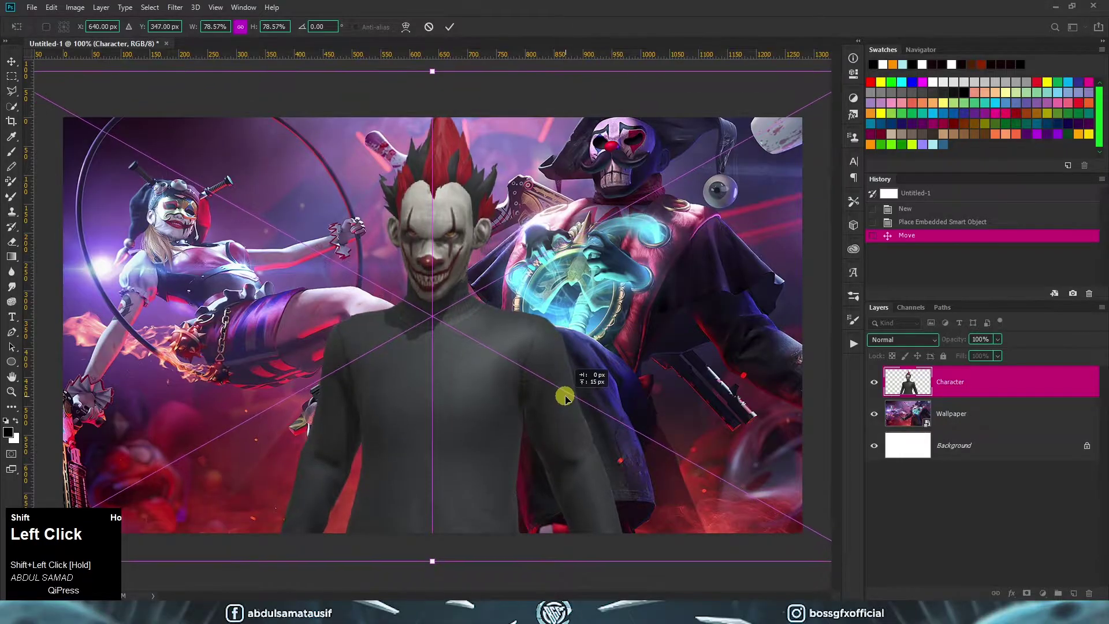
Clip a Hue/Saturation adjustment to the Wallpaper layer with Colorize on, Hue 0, Saturation 70 and Lightness -55.
left_click(987, 425)
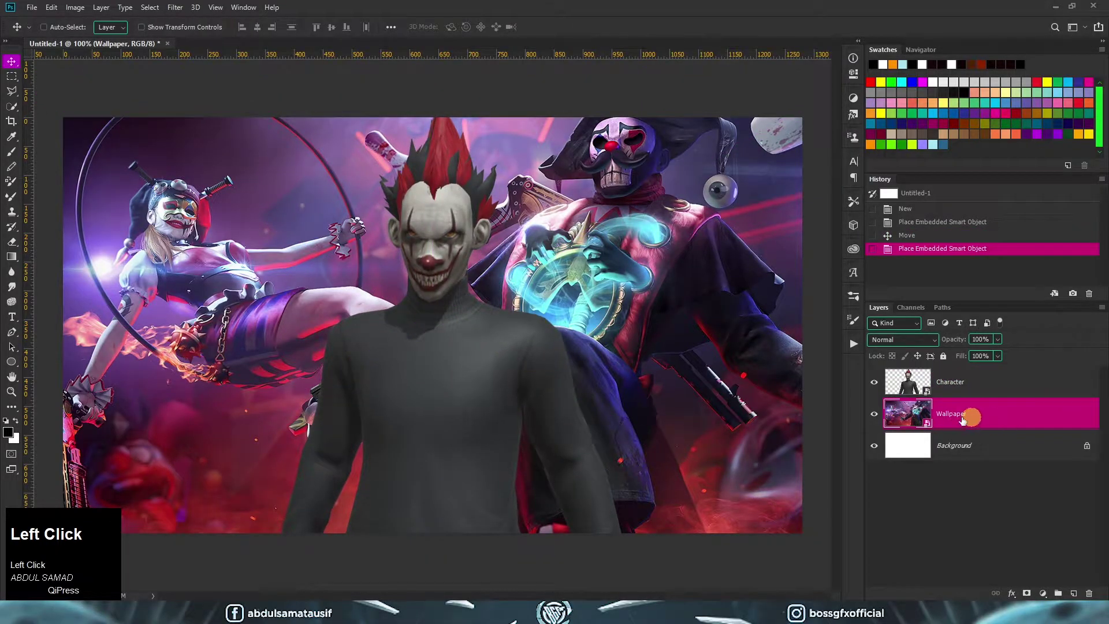
left_click(1042, 593)
left_click(1051, 483)
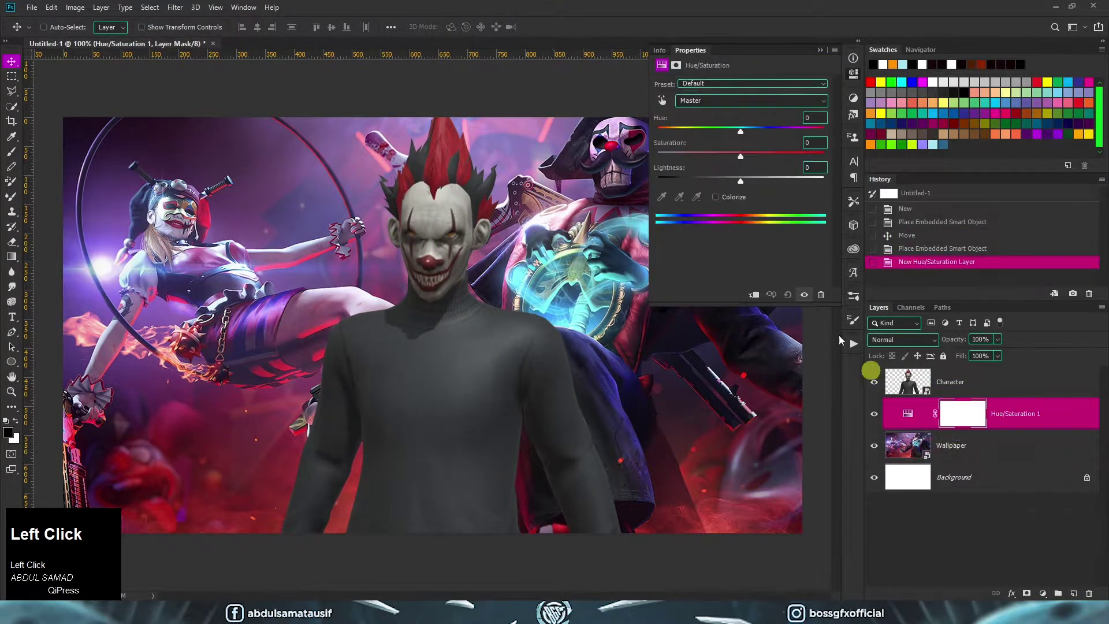
left_click(754, 296)
left_click(716, 197)
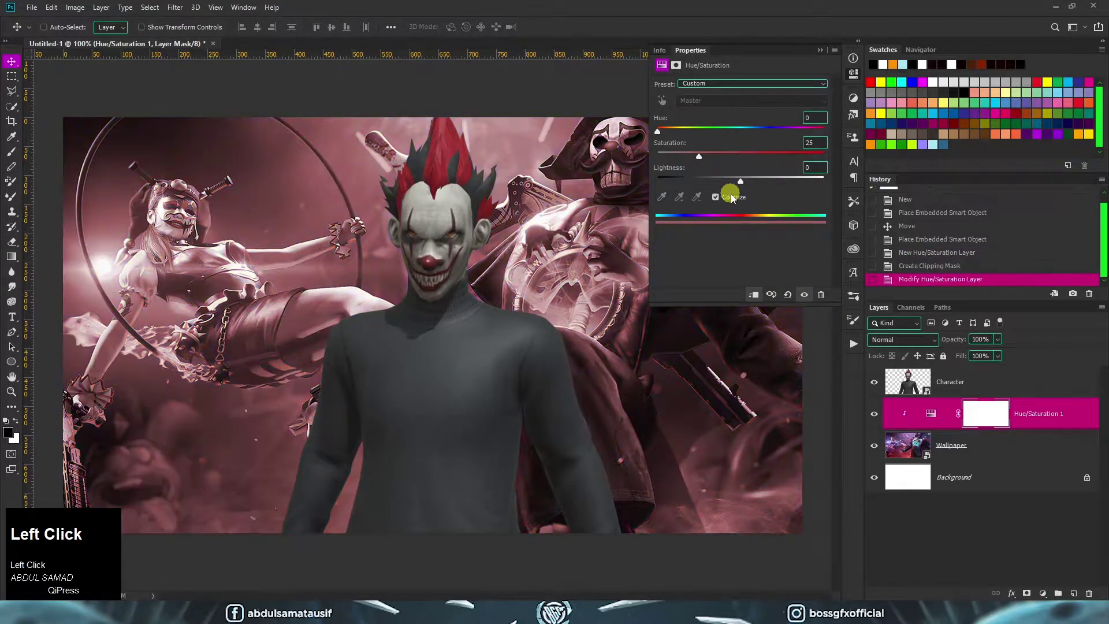
left_click_drag(704, 159, 775, 159)
left_click_drag(741, 181, 696, 181)
mouse_move(658, 133)
left_mouse_down()
mouse_move(701, 128)
mouse_move(643, 137)
left_mouse_up()
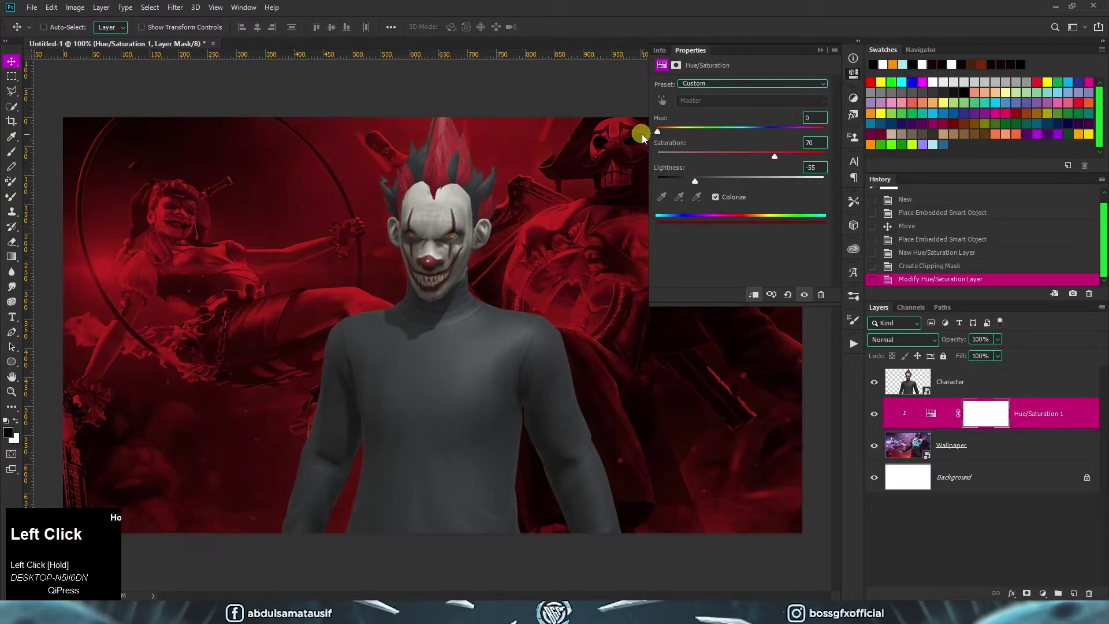
Apply a Gaussian Blur with a 15-pixel radius to the Wallpaper layer.
left_click(948, 446)
left_click(173, 7)
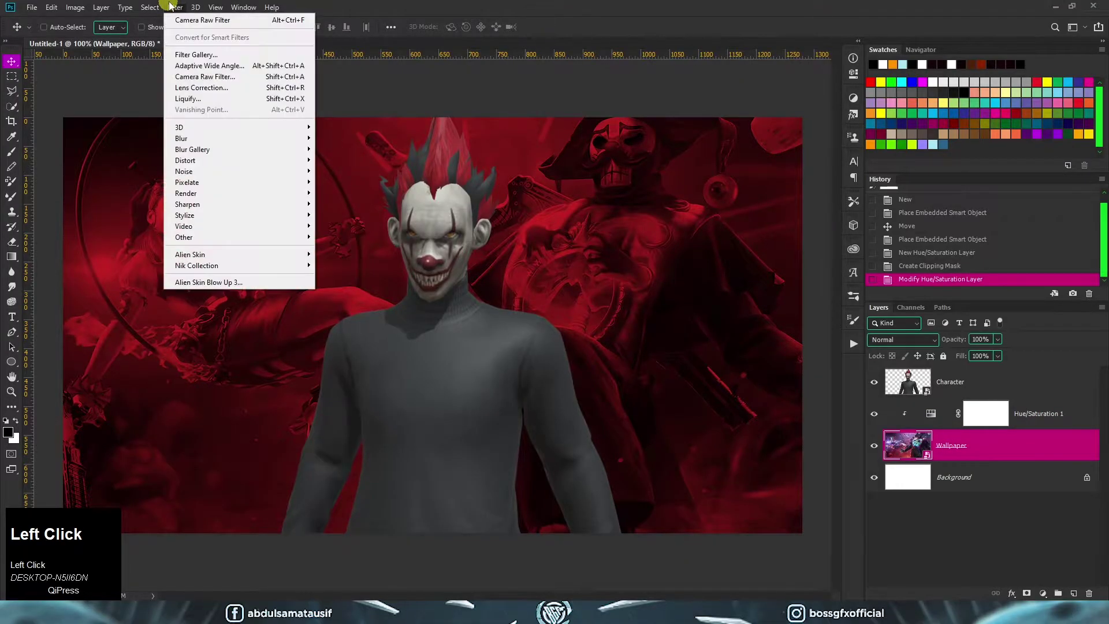
mouse_move(218, 138)
left_click(334, 182)
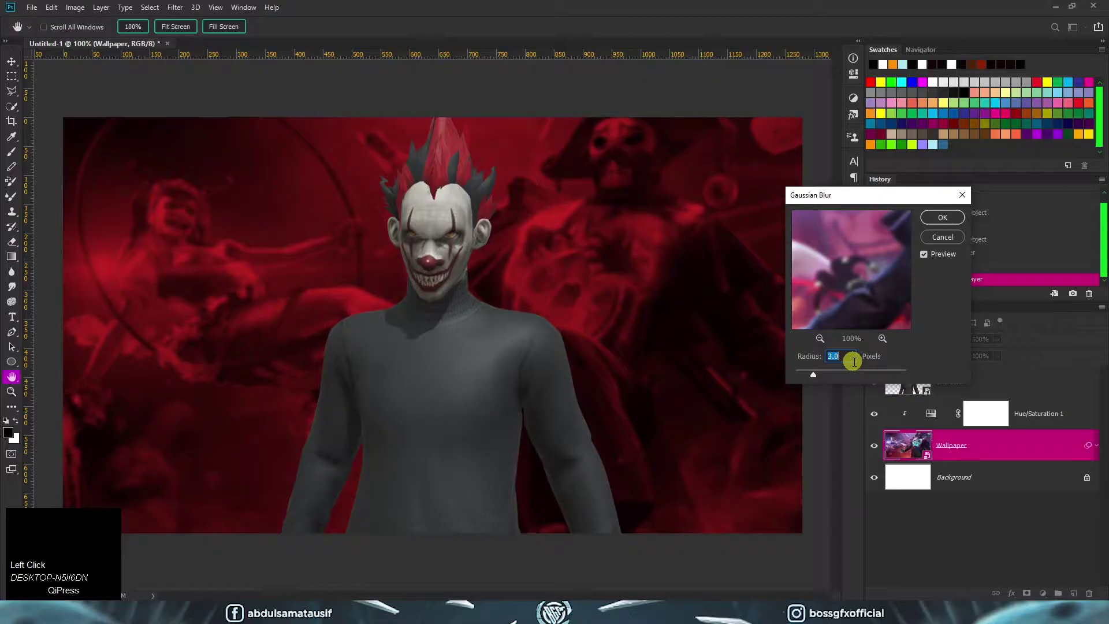
type("15")
left_click(941, 217)
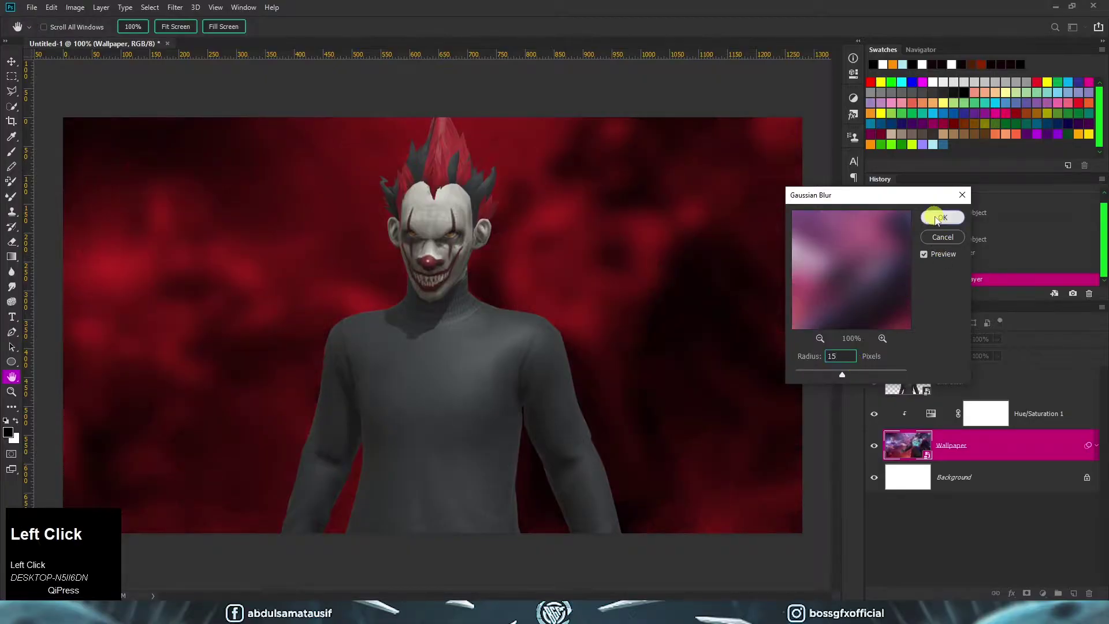
Select the Hue/Saturation layer and sample a dark shade from the blurred background as the foreground color.
key("i")
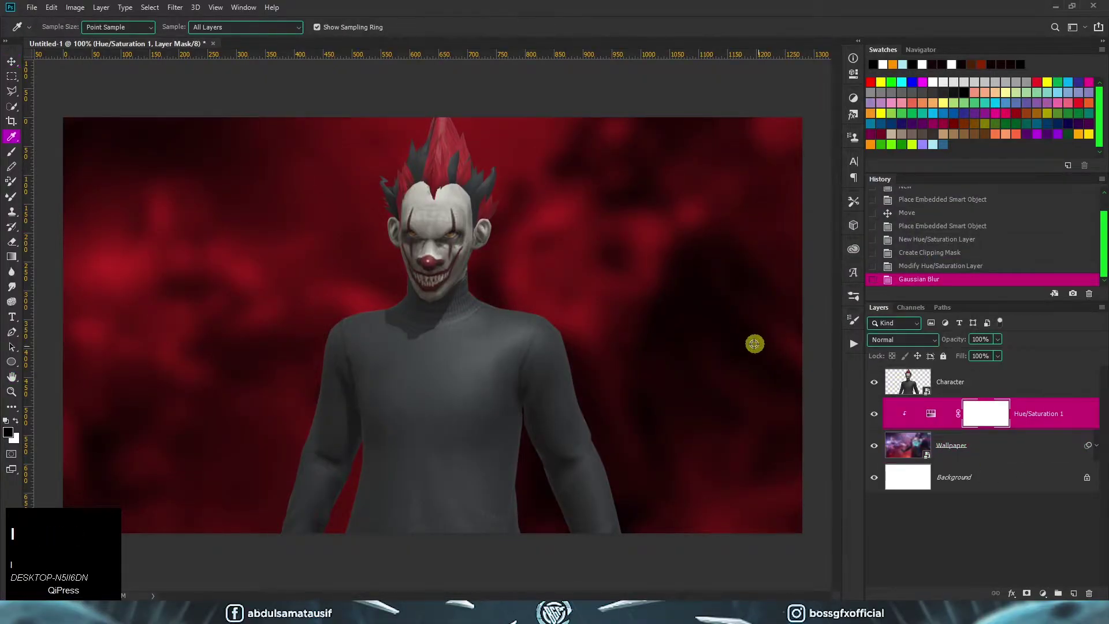
left_click(932, 413)
left_click(713, 409)
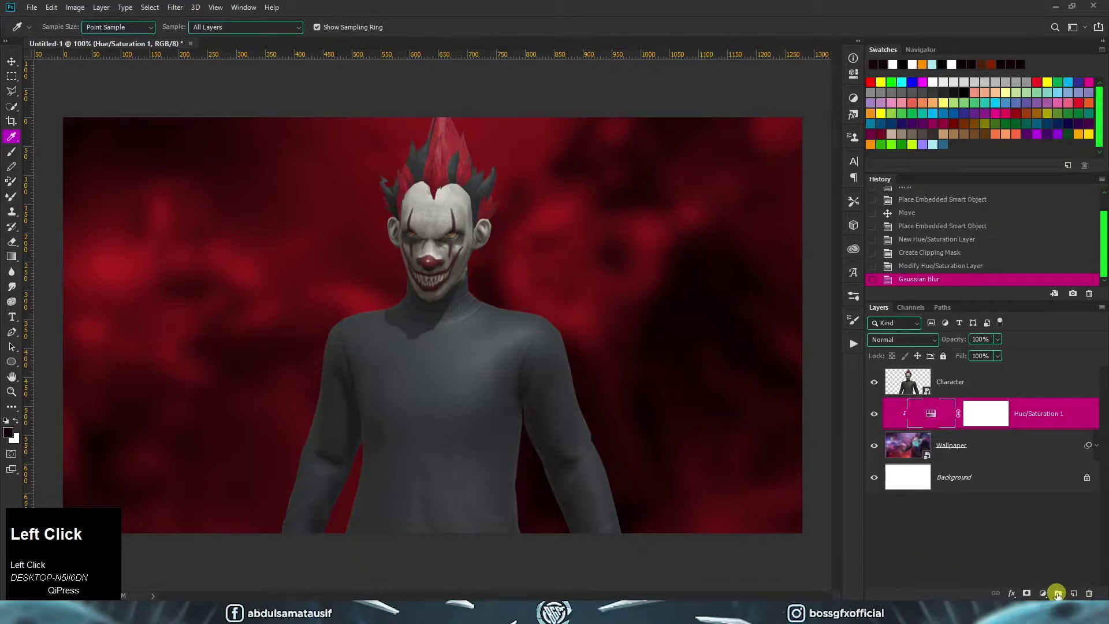
Add a reversed radial gradient fill layer at 250% scale above the Hue/Saturation adjustment and set its blend mode to Multiply.
left_click(1043, 594)
left_click(1035, 402)
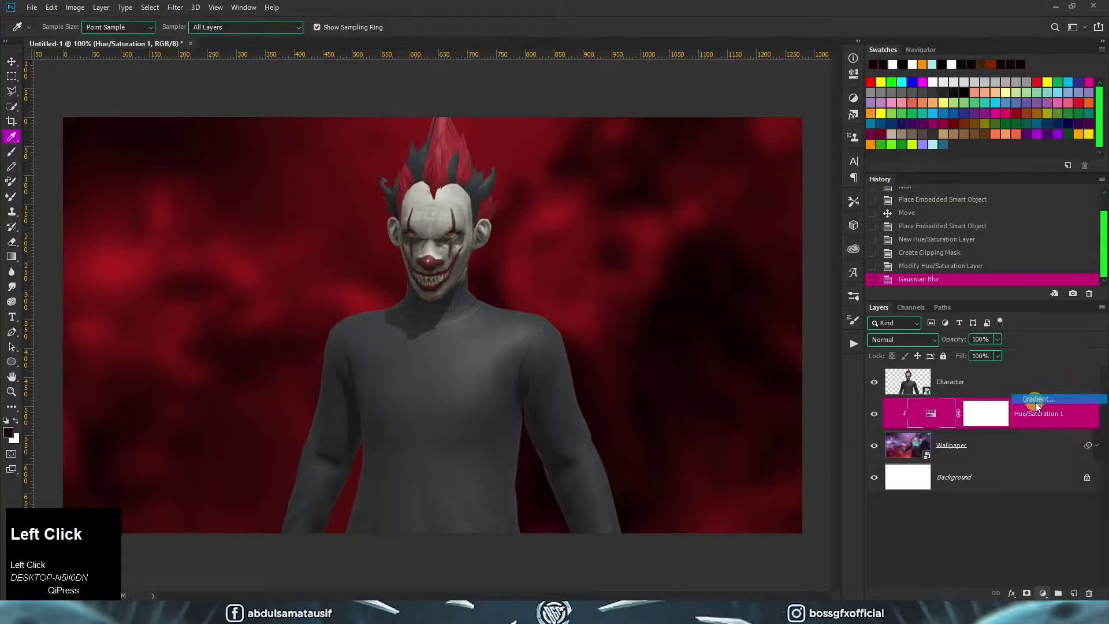
left_click(729, 273)
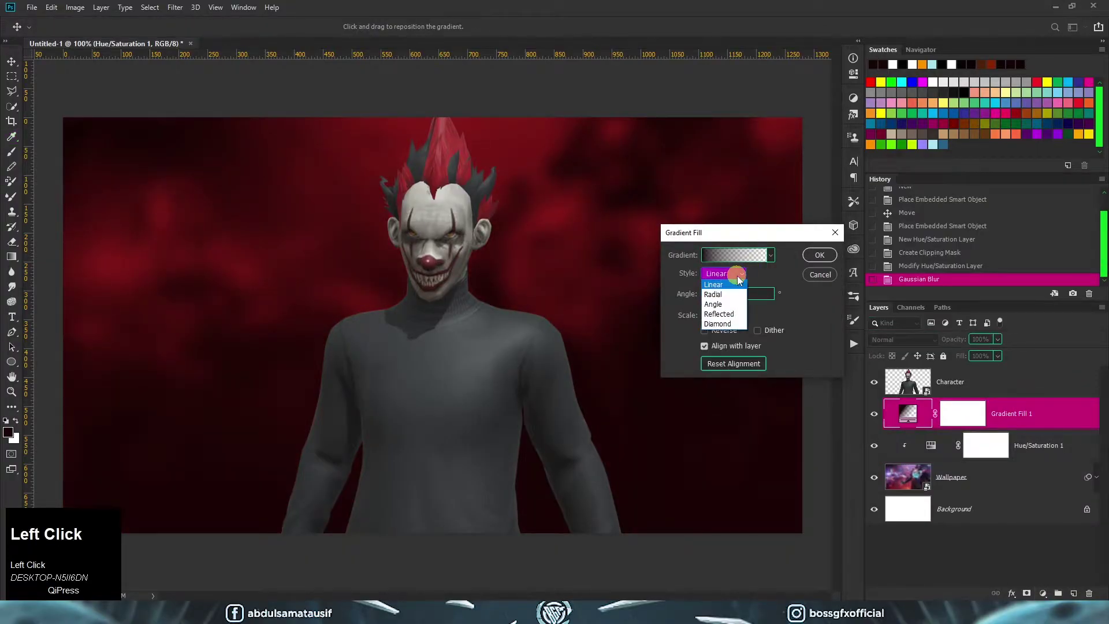
left_click(737, 295)
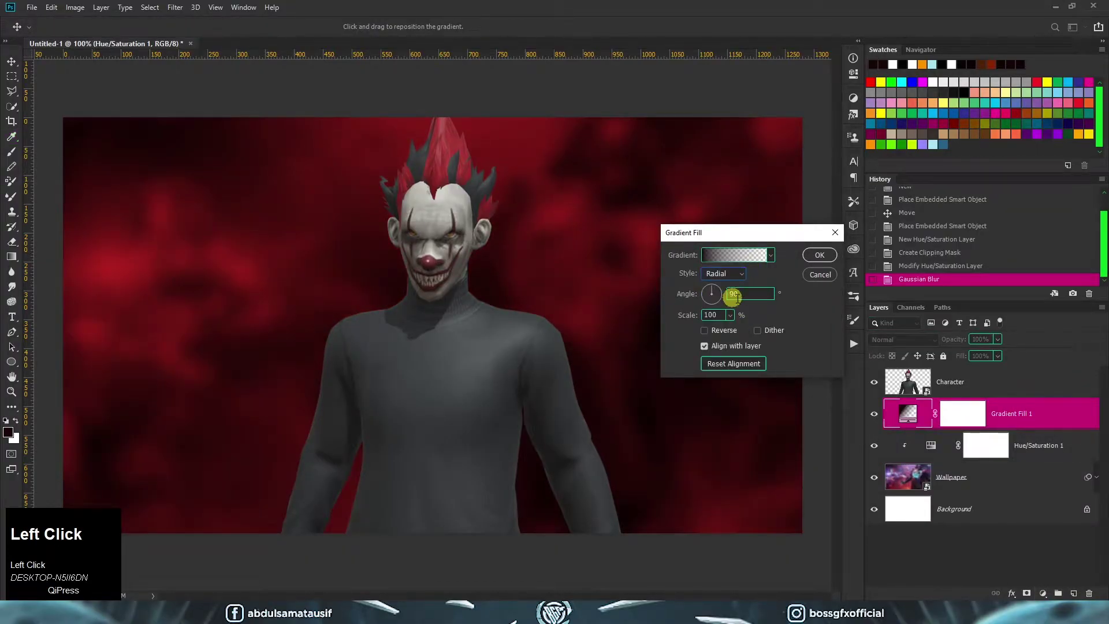
left_click(720, 314)
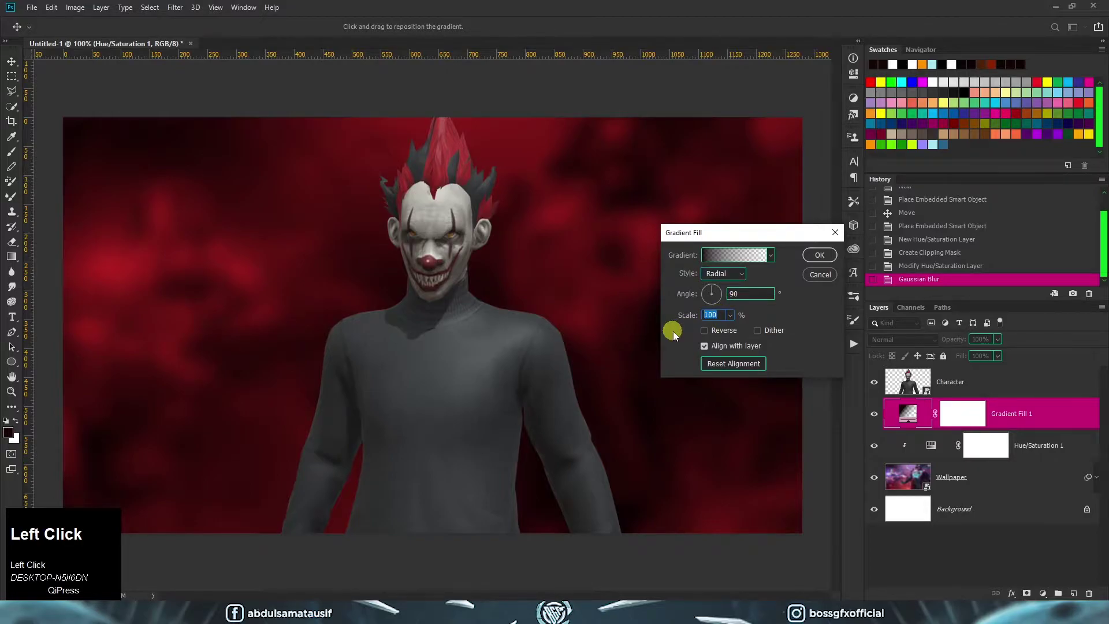
type("250")
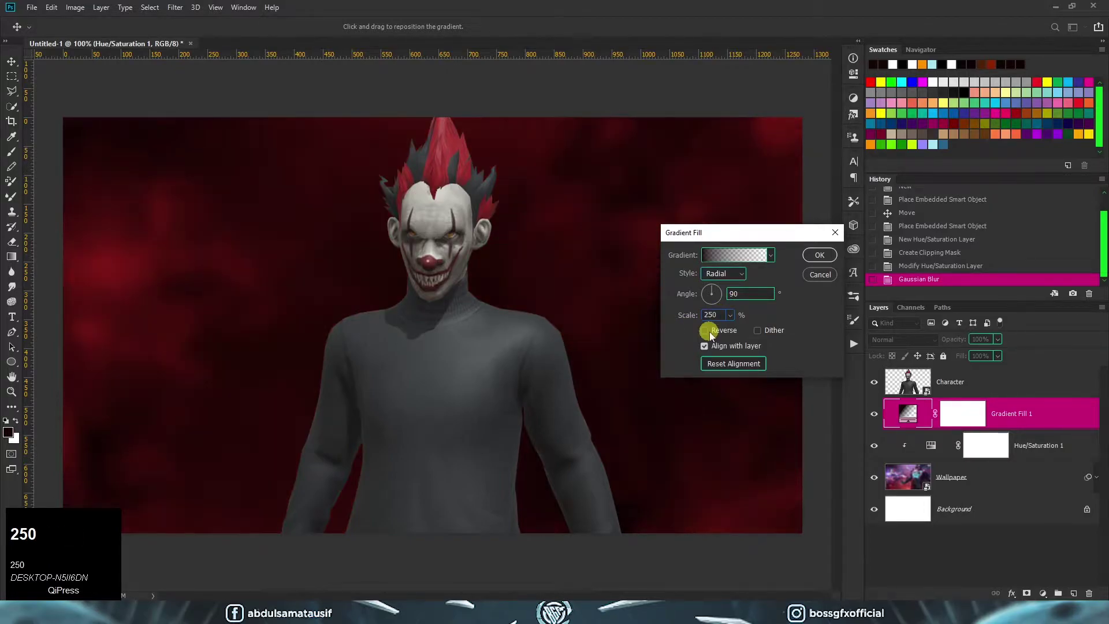
left_click(710, 332)
left_click(812, 257)
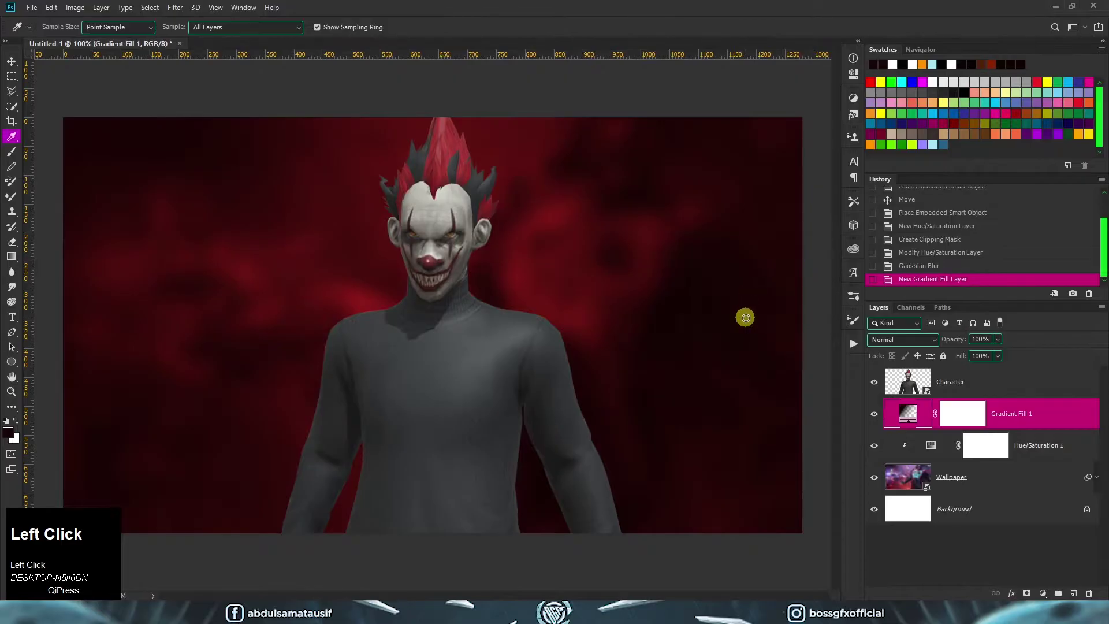
left_click(911, 346)
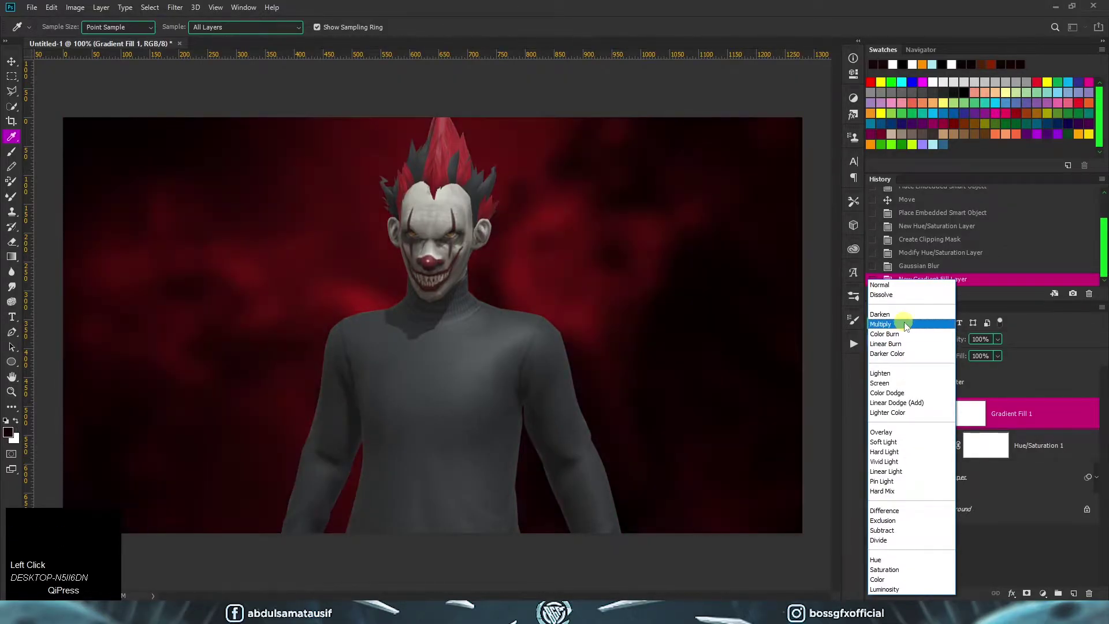
left_click(881, 324)
Place the Texture image below the character, flip it vertically, enlarge it beyond the canvas and move it slightly down.
key("v")
left_click(357, 539)
scroll(595, 378, "down", 3)
left_click_drag(317, 445, 739, 356)
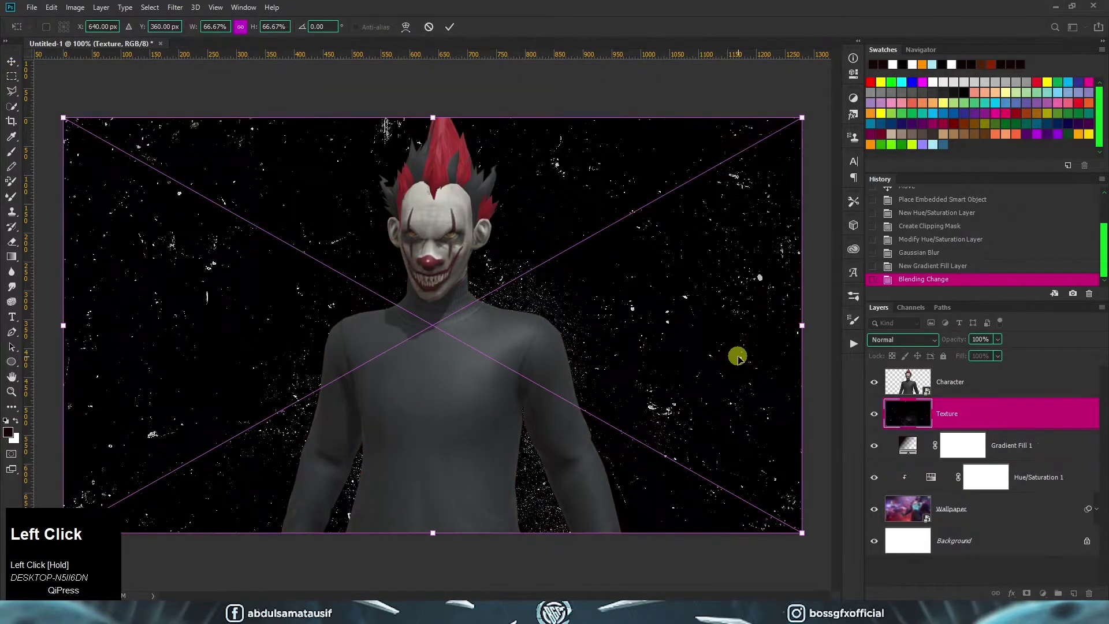
right_click(694, 381)
left_click(730, 524)
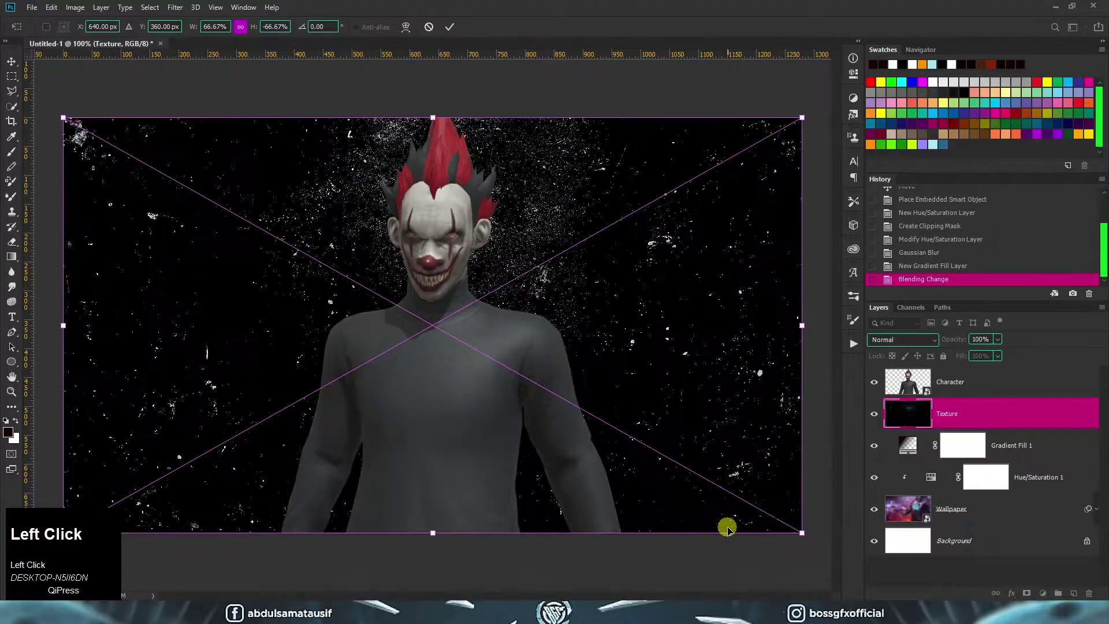
left_click_drag(800, 534, 919, 590)
left_click_drag(627, 342, 617, 366)
Set the Texture layer to Color Dodge with a 75% fill and rasterize it.
left_click(897, 340)
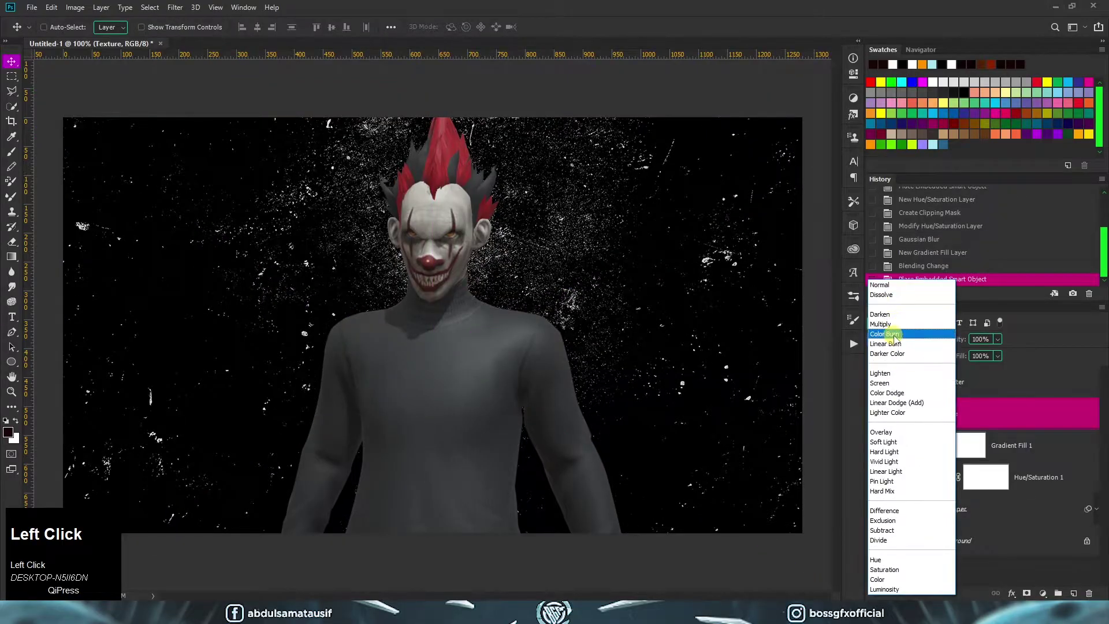
left_click(896, 393)
left_click(959, 360)
type("75")
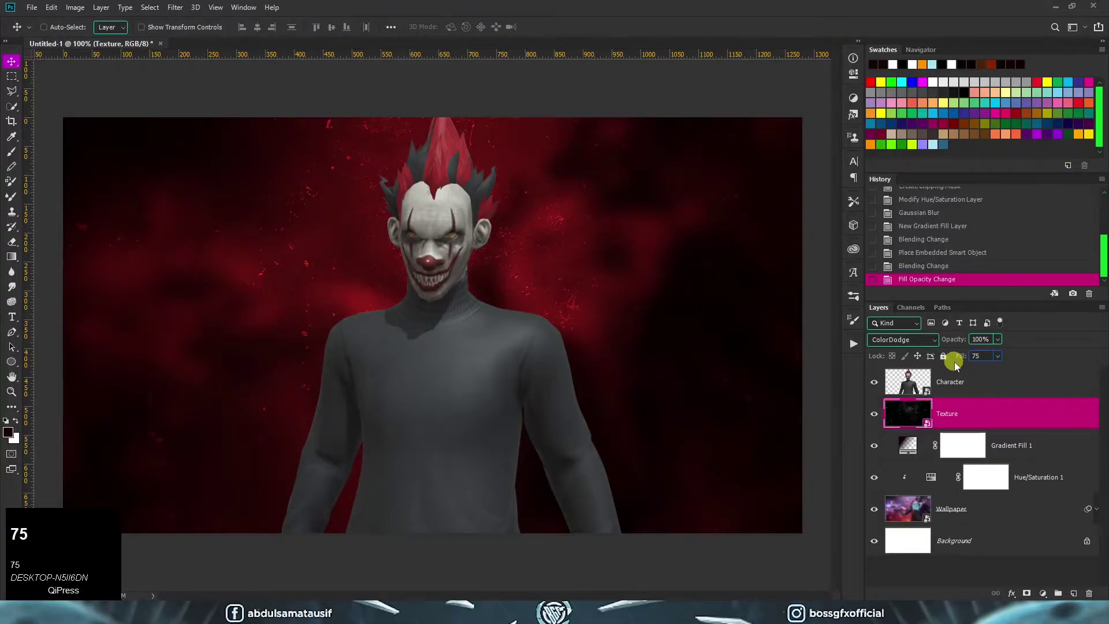
right_click(931, 406)
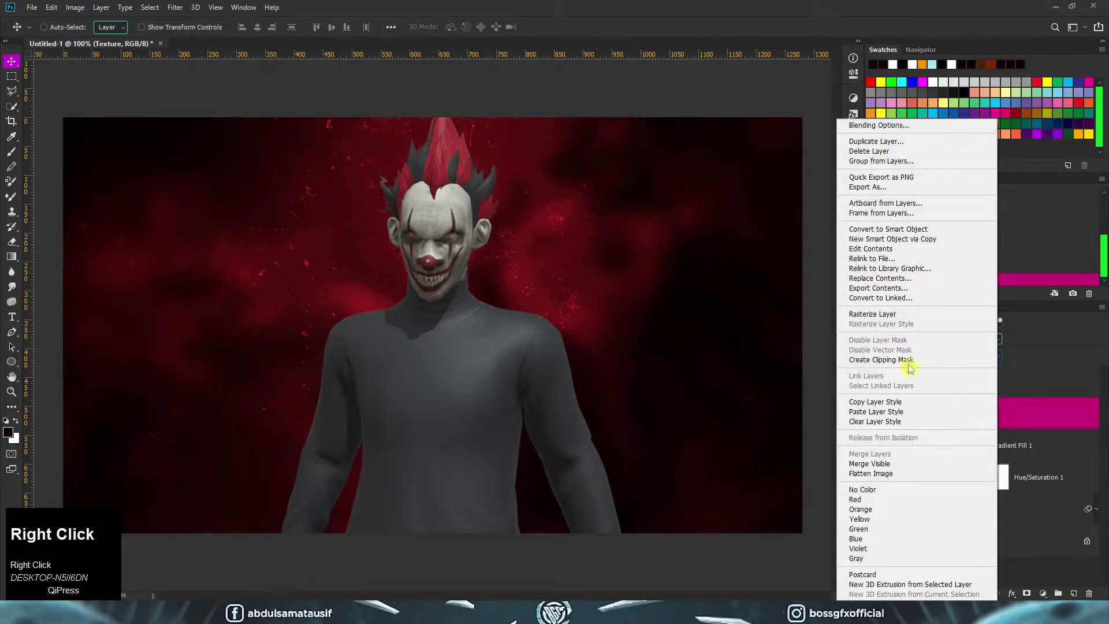
left_click(925, 315)
Load the Character layer's outline as a selection and add a new empty layer above it.
left_click(909, 383)
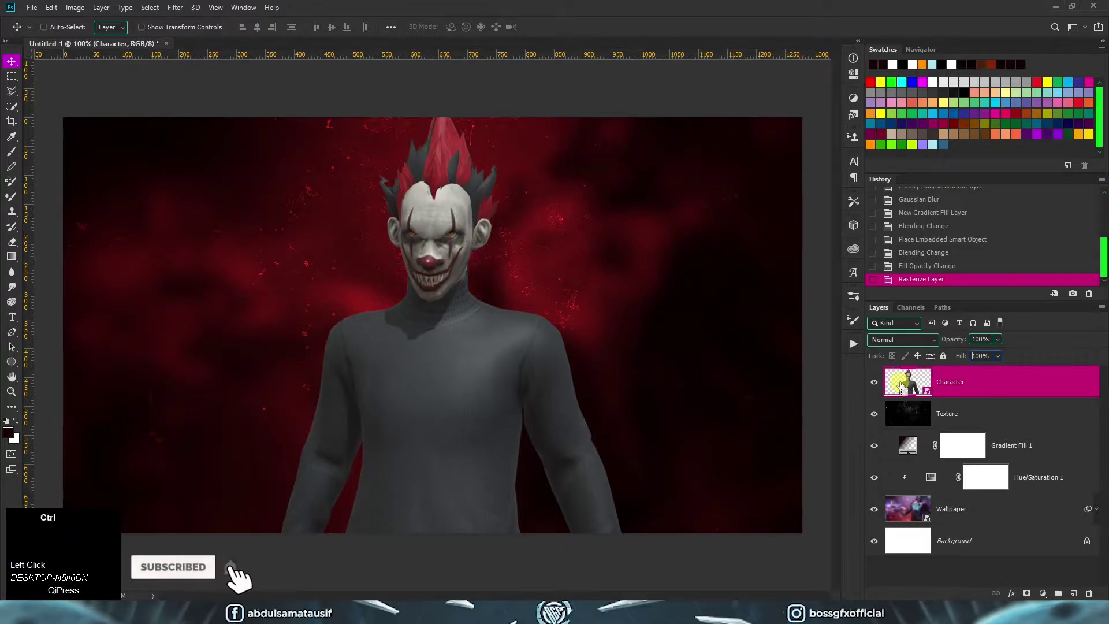
left_click(903, 386, "ctrl")
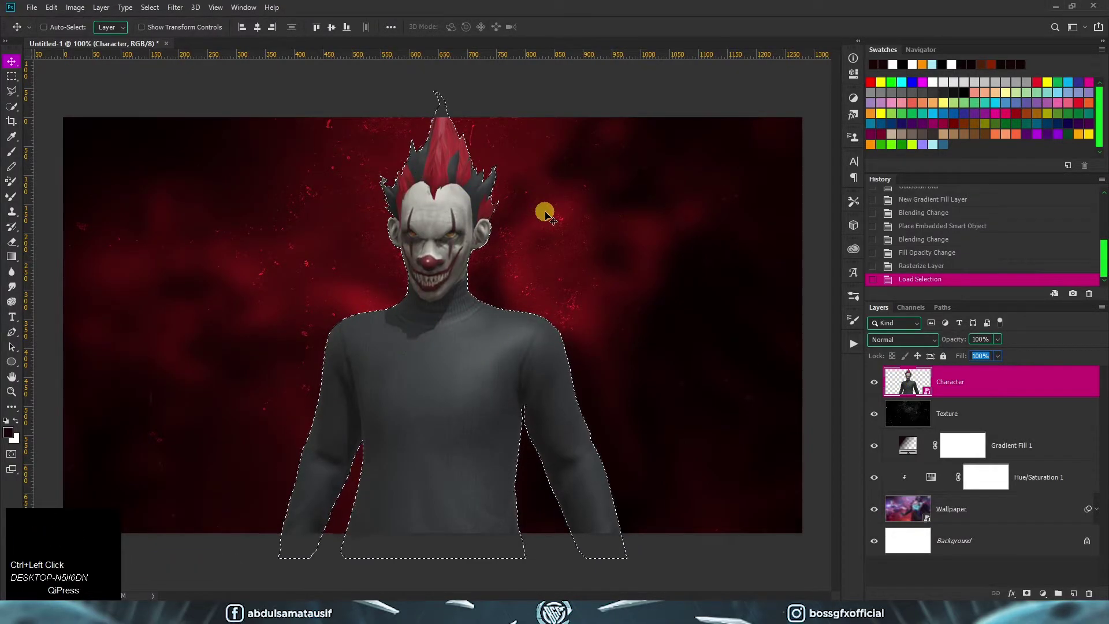
key("l")
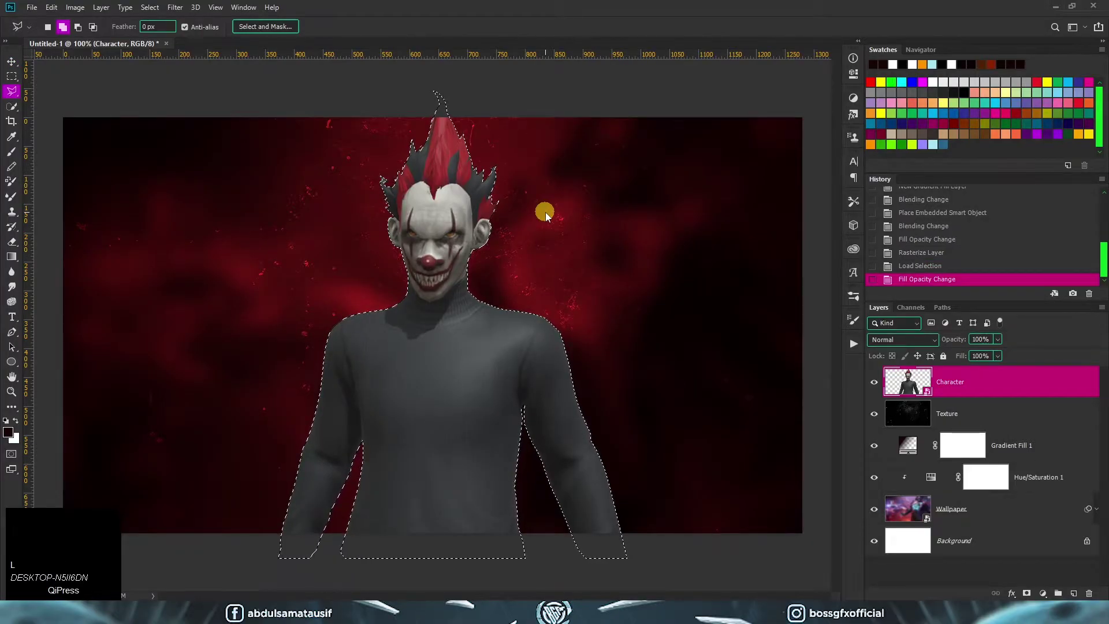
left_click(1074, 594)
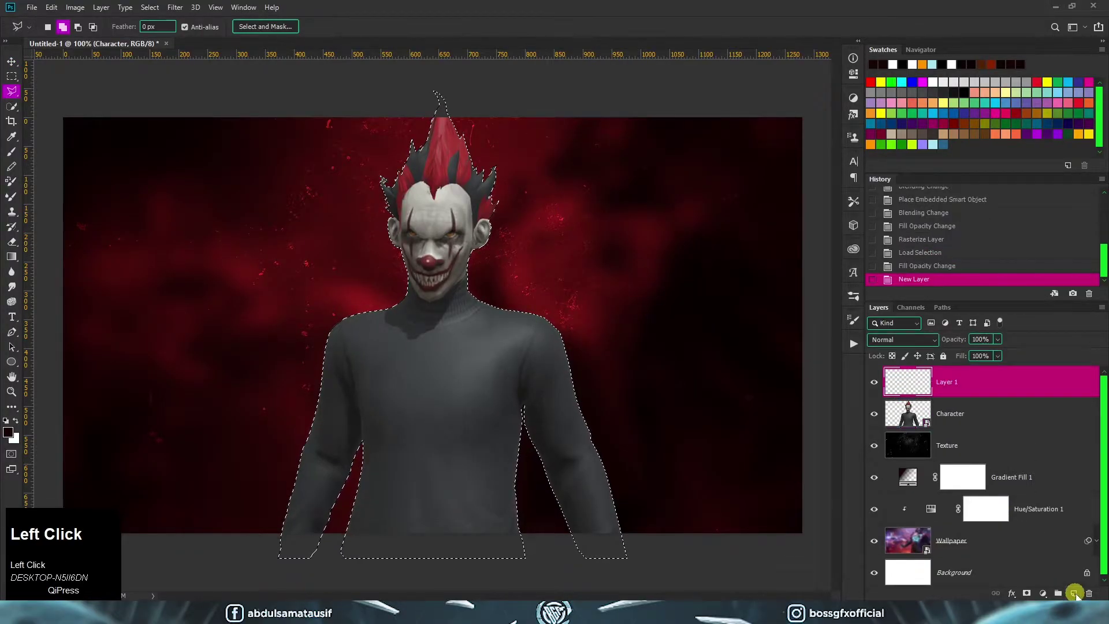
Stroke the character selection on the new layer with a 2 px white outside outline and deselect.
right_click(586, 237)
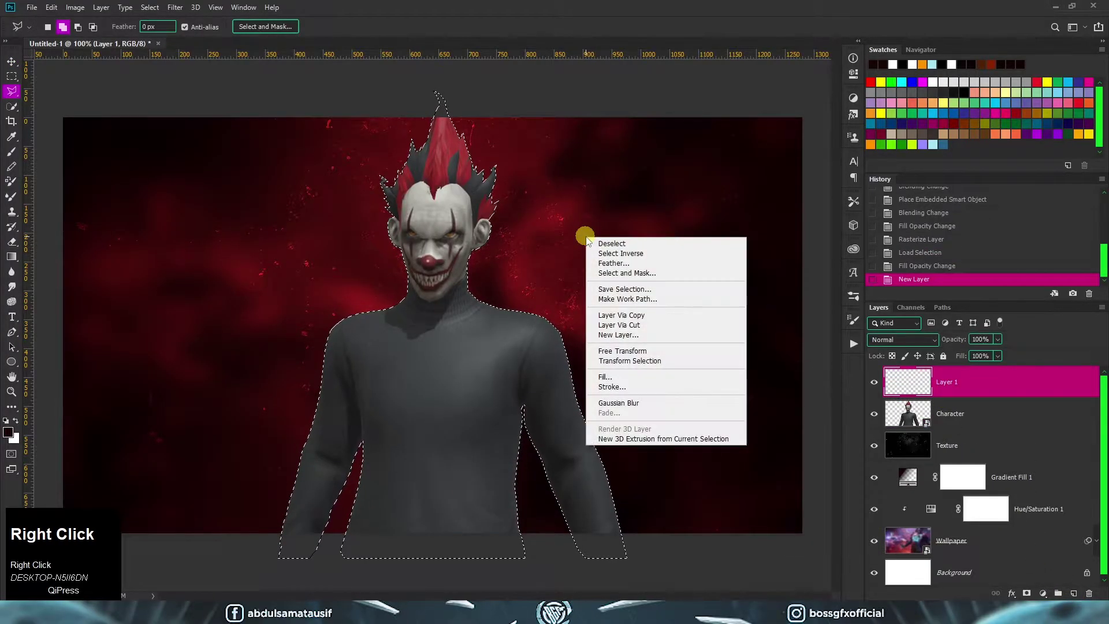
left_click(629, 389)
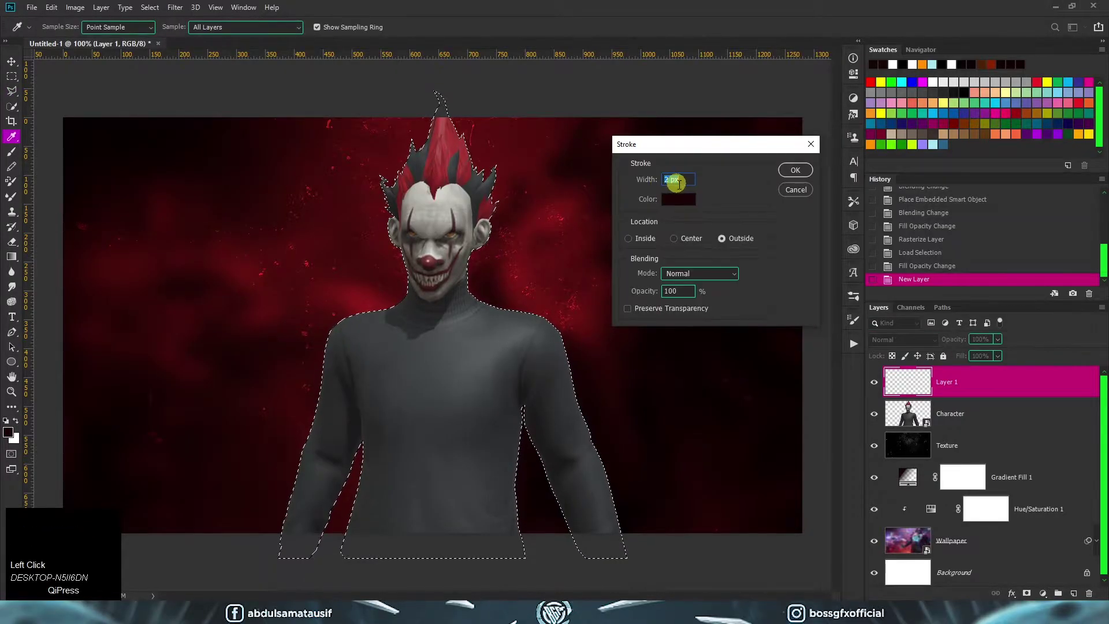
left_click(679, 200)
left_click_drag(830, 297, 648, 179)
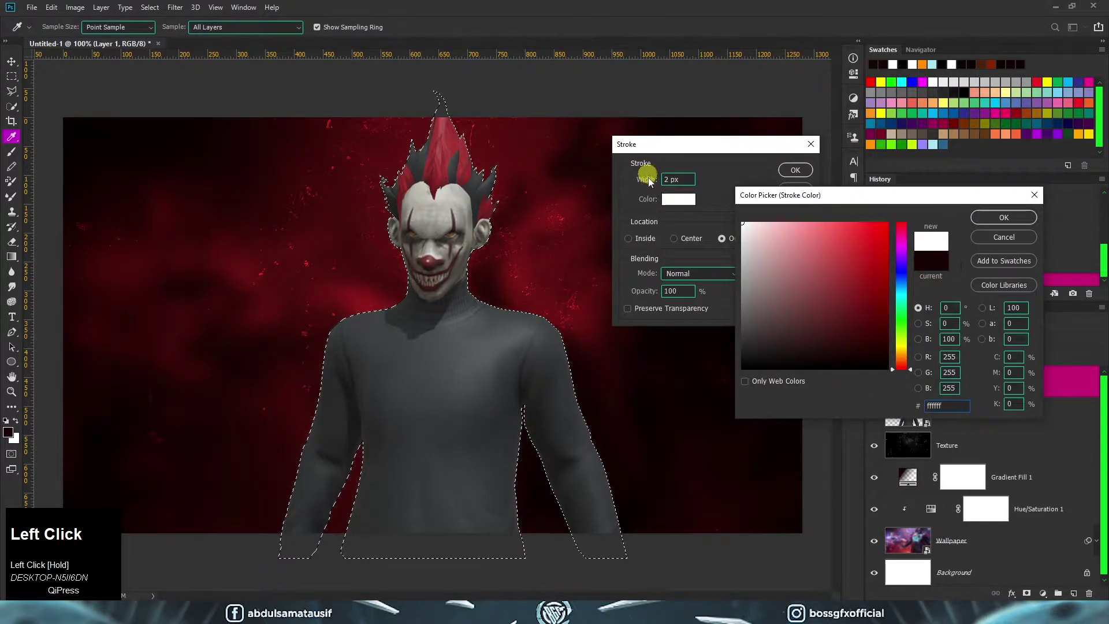
left_click(1004, 218)
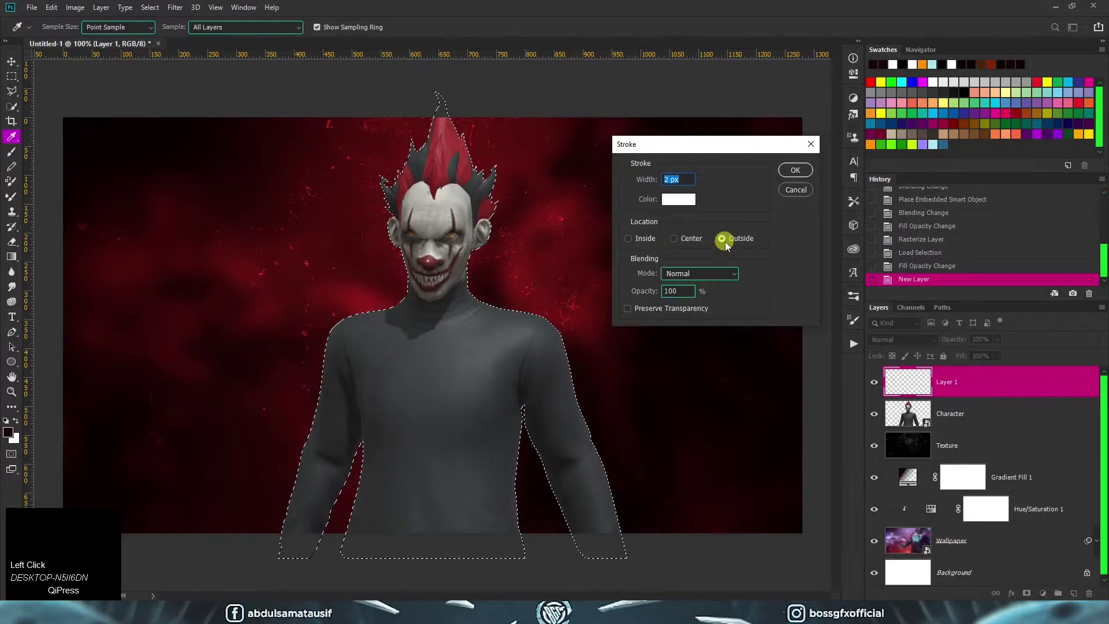
left_click(796, 170)
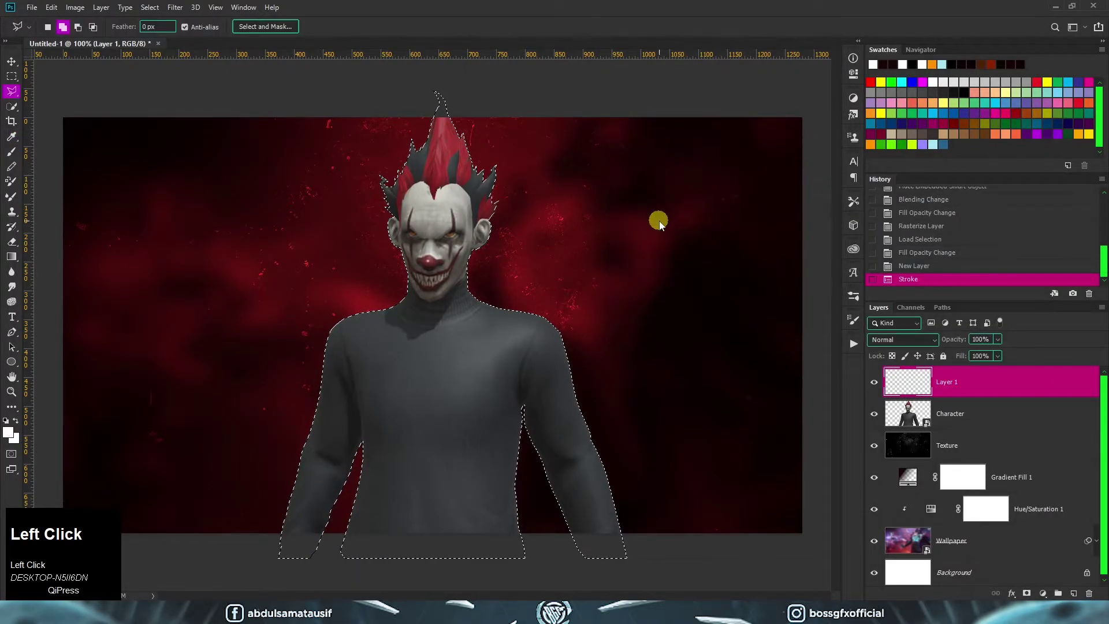
key("ctrl+d")
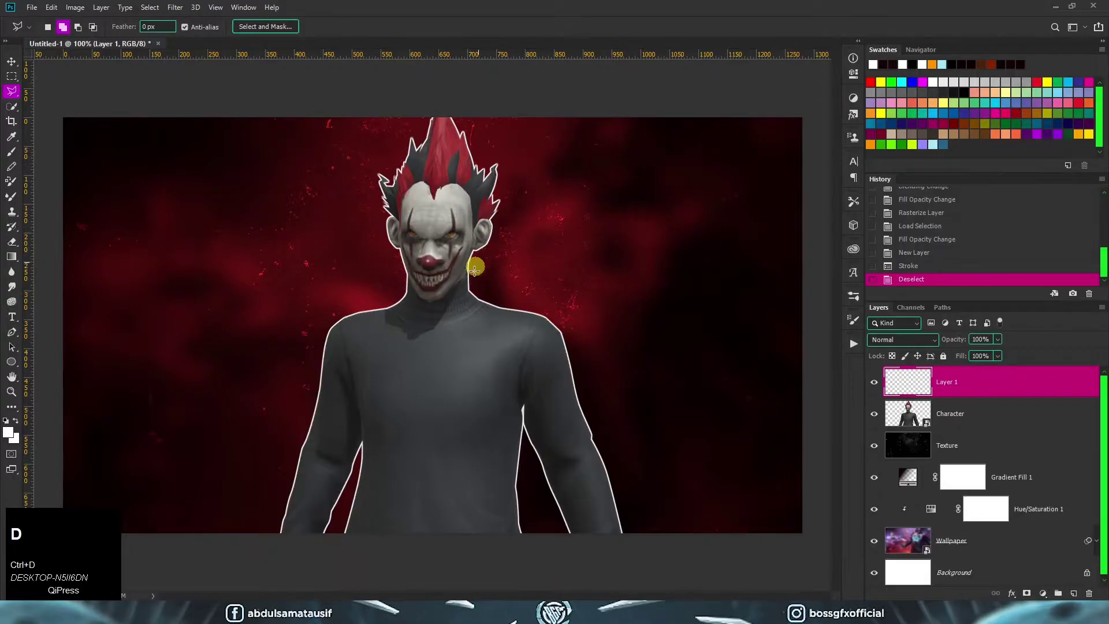
Add an orange (#ff9200) Linear Dodge (Add) outer glow at 100% opacity to the outline layer.
left_click(1027, 383)
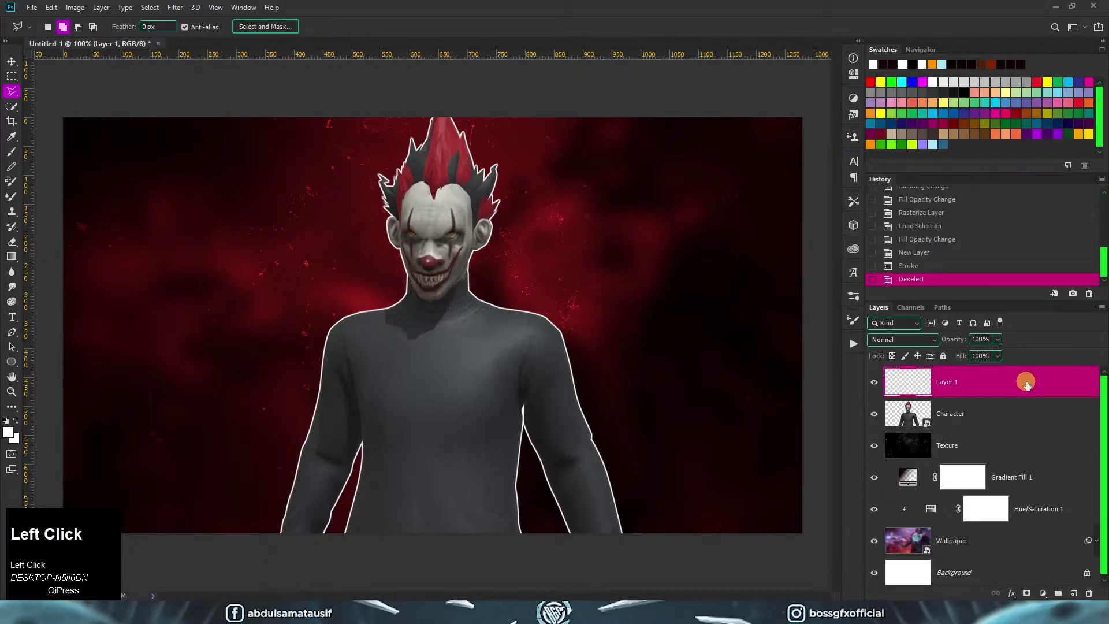
double_click(1026, 382)
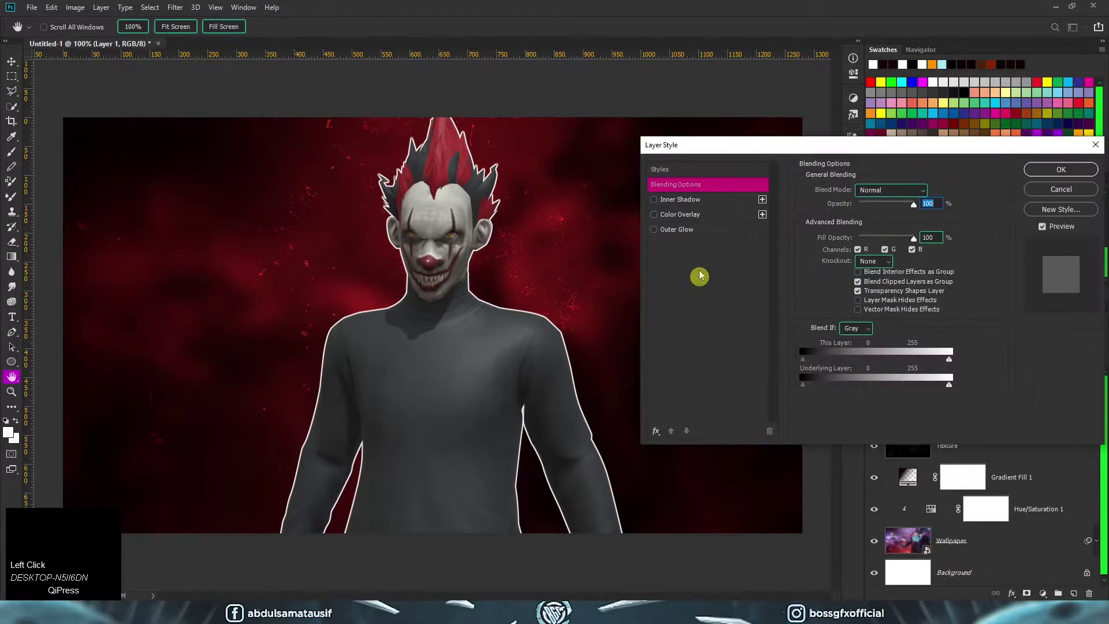
left_click(682, 230)
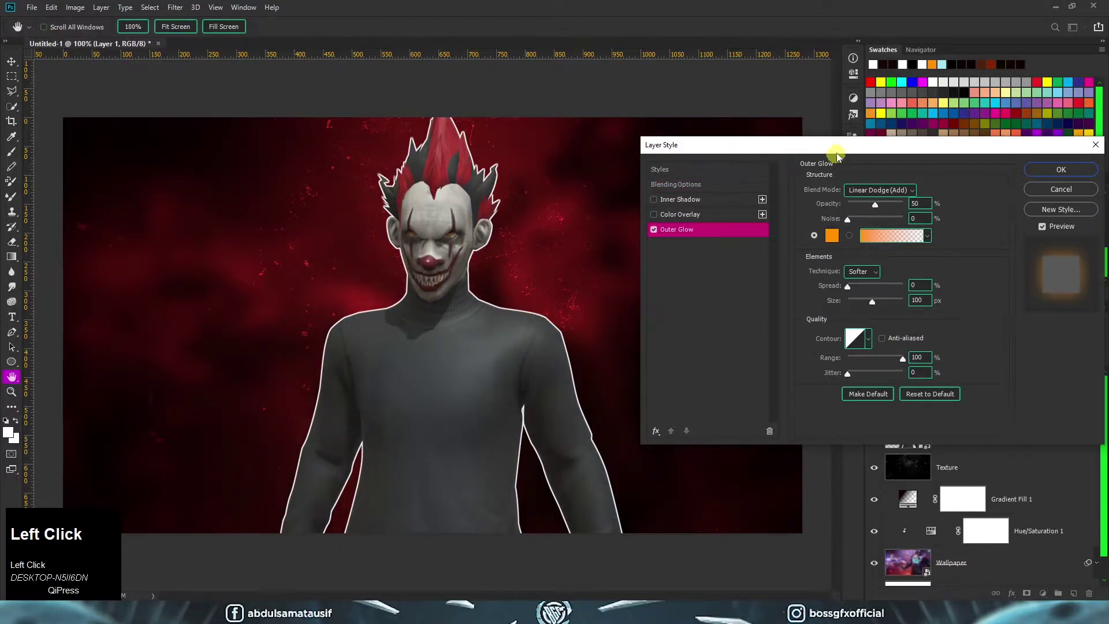
left_click_drag(837, 157, 800, 197)
left_click(795, 276)
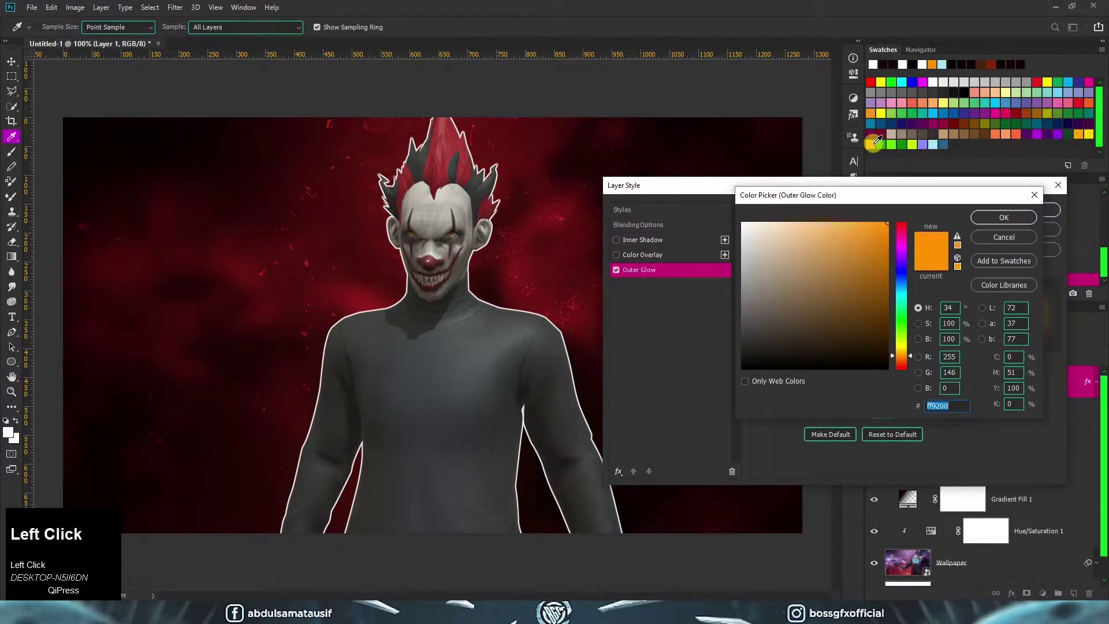
left_click_drag(964, 410, 896, 408)
left_click(1005, 217)
left_click(875, 244)
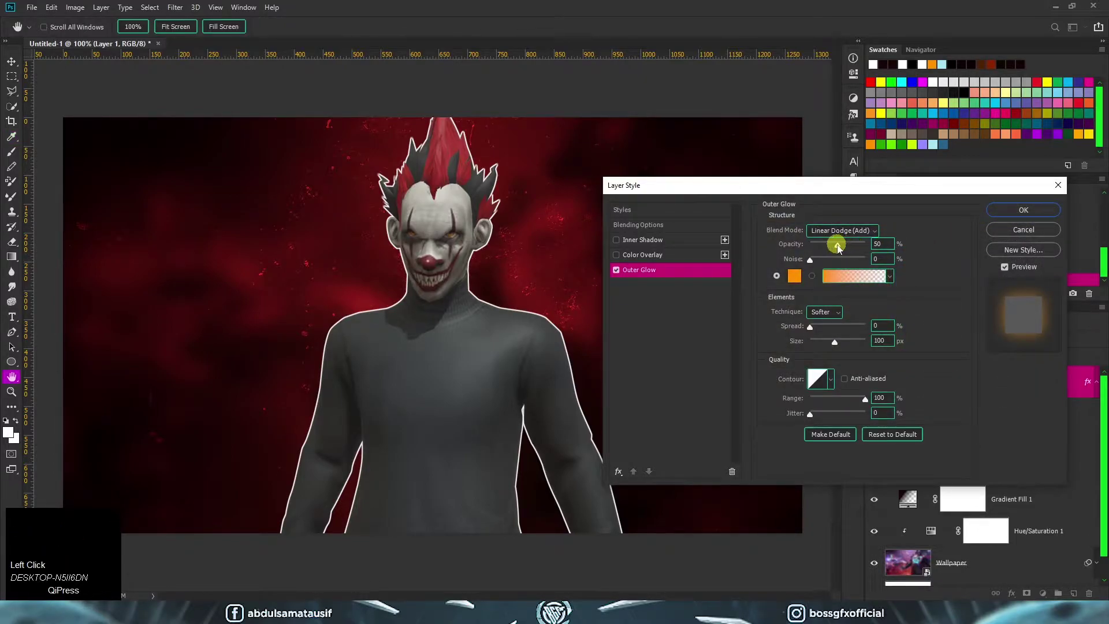
left_click_drag(839, 247, 865, 234)
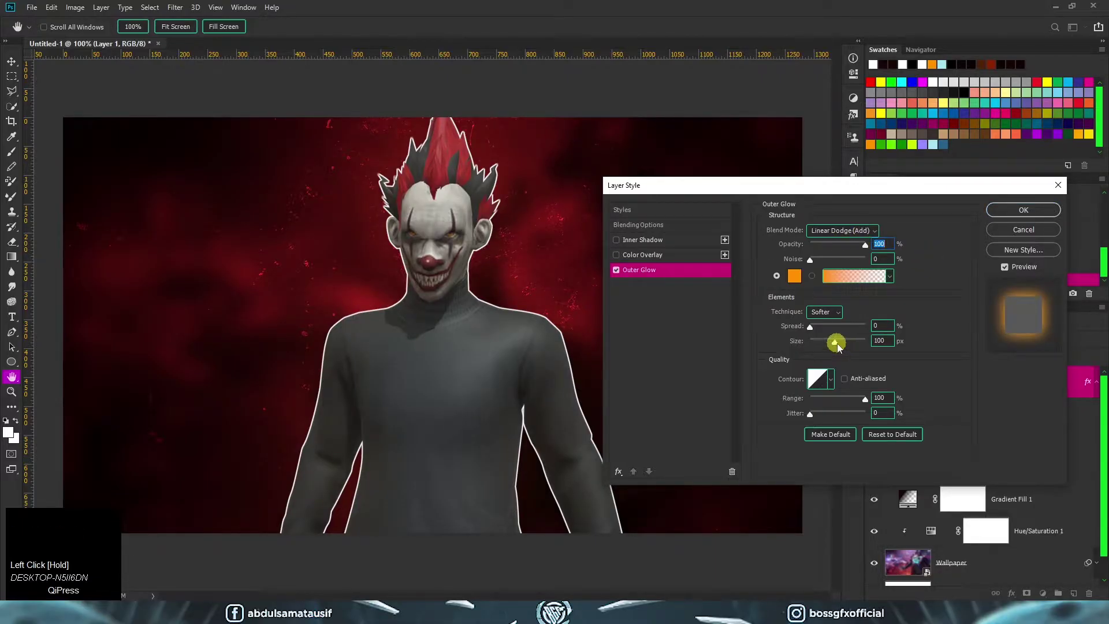
Set the outline glow's size to 25 px and its range to 50%, and apply the style.
left_click(878, 342)
type("25")
key("Tab")
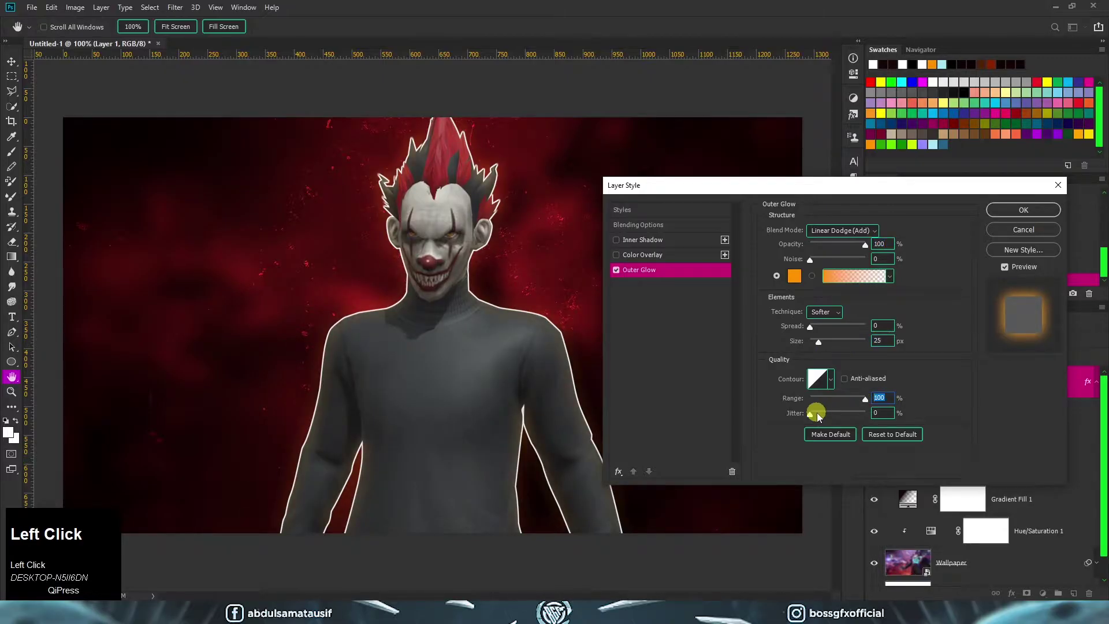
type("50")
left_click(1024, 210)
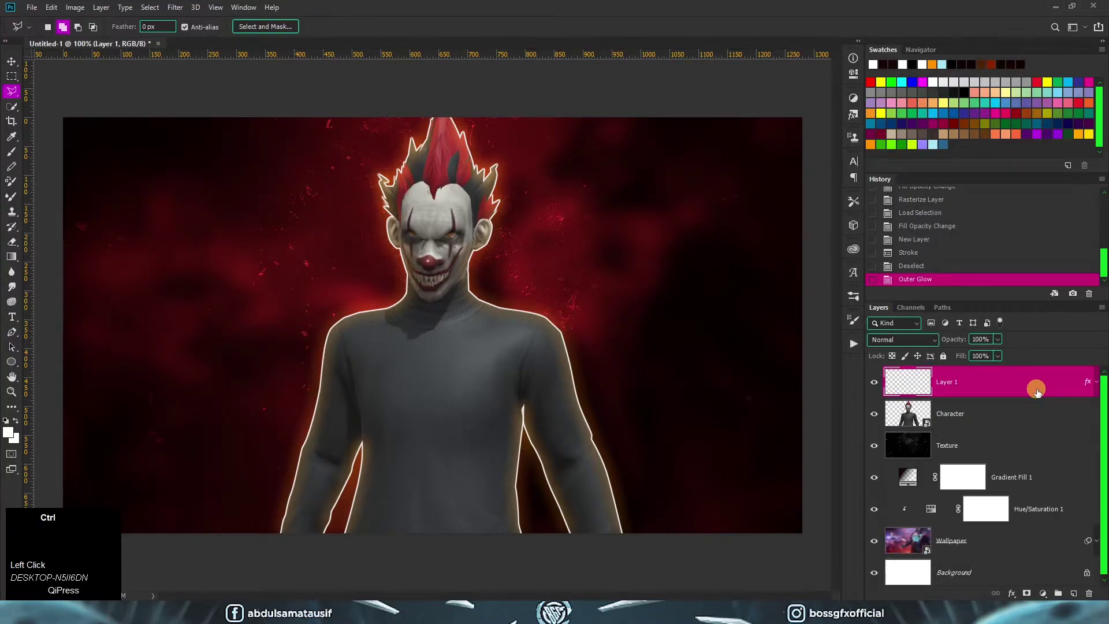
Duplicate the glowing outline layer, group both copies and toggle the group's visibility to compare.
key("ctrl+j")
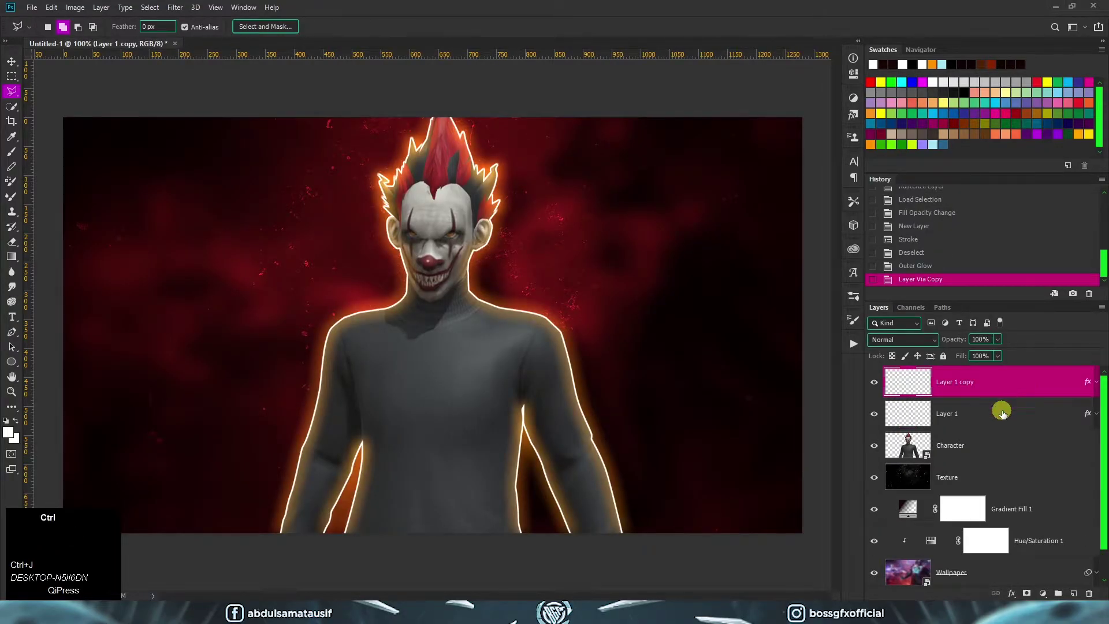
left_click(1003, 412, "ctrl")
key("ctrl+g")
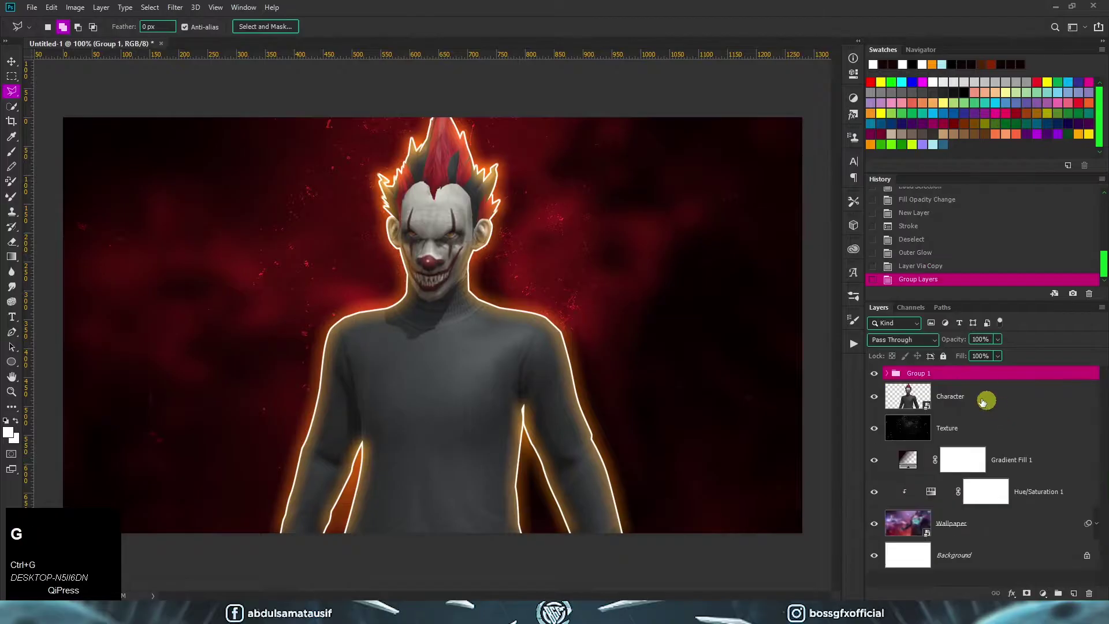
left_click(874, 374)
left_click(875, 374)
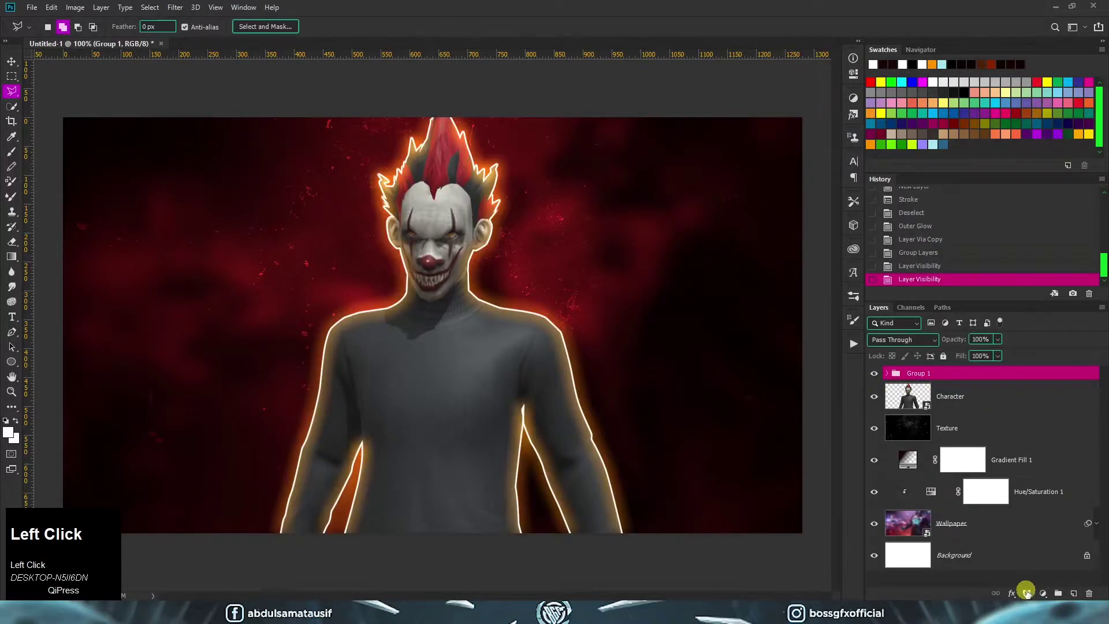
Add a mask to the outline group and fade the outline at the canvas's lower and upper edges with black-to-transparent linear gradients.
left_click(1027, 594)
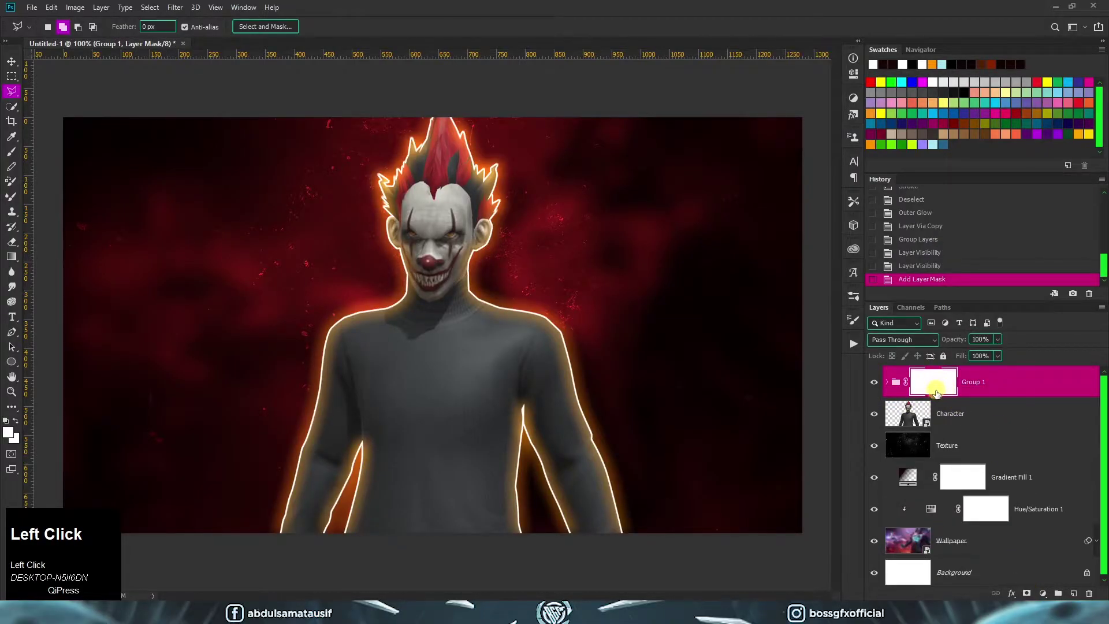
left_click(7, 425)
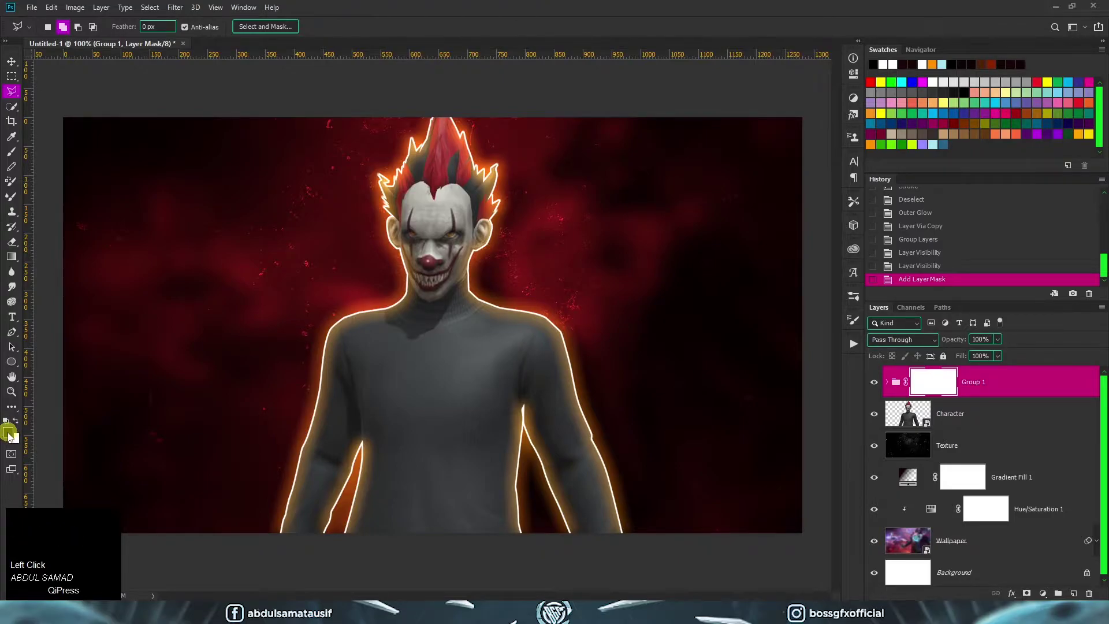
left_click(11, 256)
key("ctrl+minus")
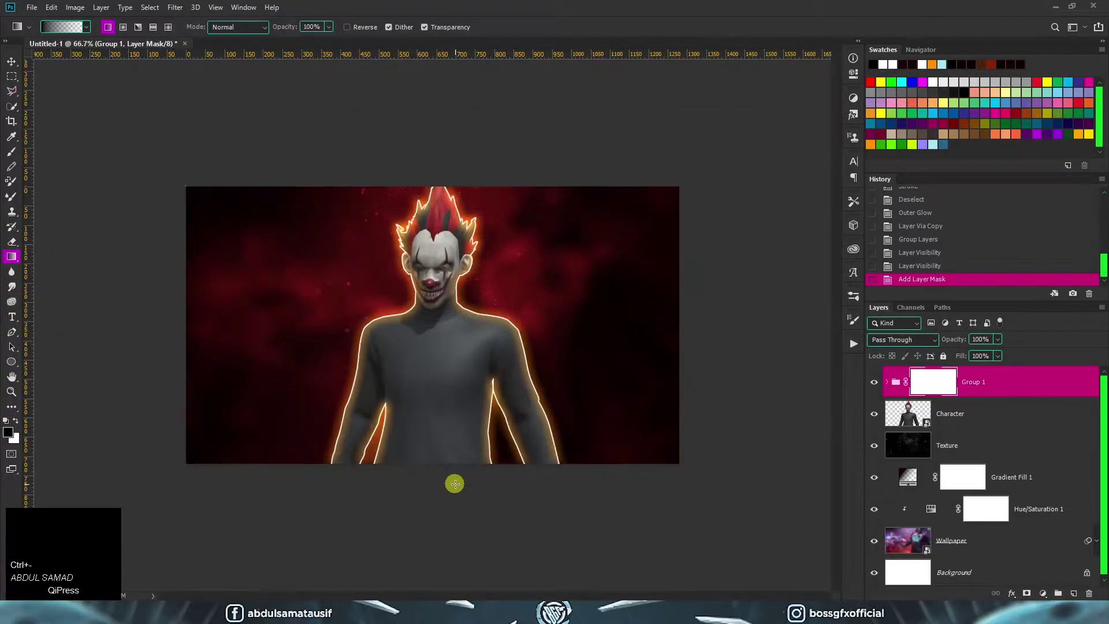
left_click_drag(433, 572, 434, 381)
left_click_drag(429, 528, 428, 415)
left_click_drag(442, 127, 439, 232)
left_click_drag(443, 127, 440, 191)
key("v")
Adjust the Character layer in Camera Raw: Contrast +20, Highlights +11, Shadows +15, Whites +21, Blacks -21, Texture +31, Clarity +21 and slightly higher Vibrance.
left_click(1014, 416)
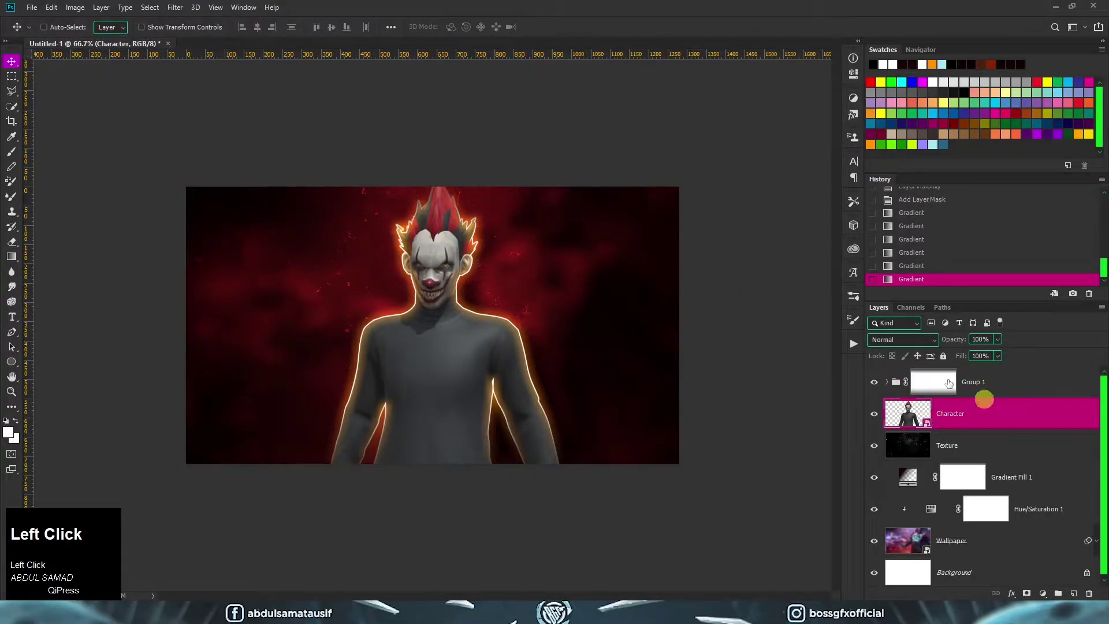
left_click(173, 9)
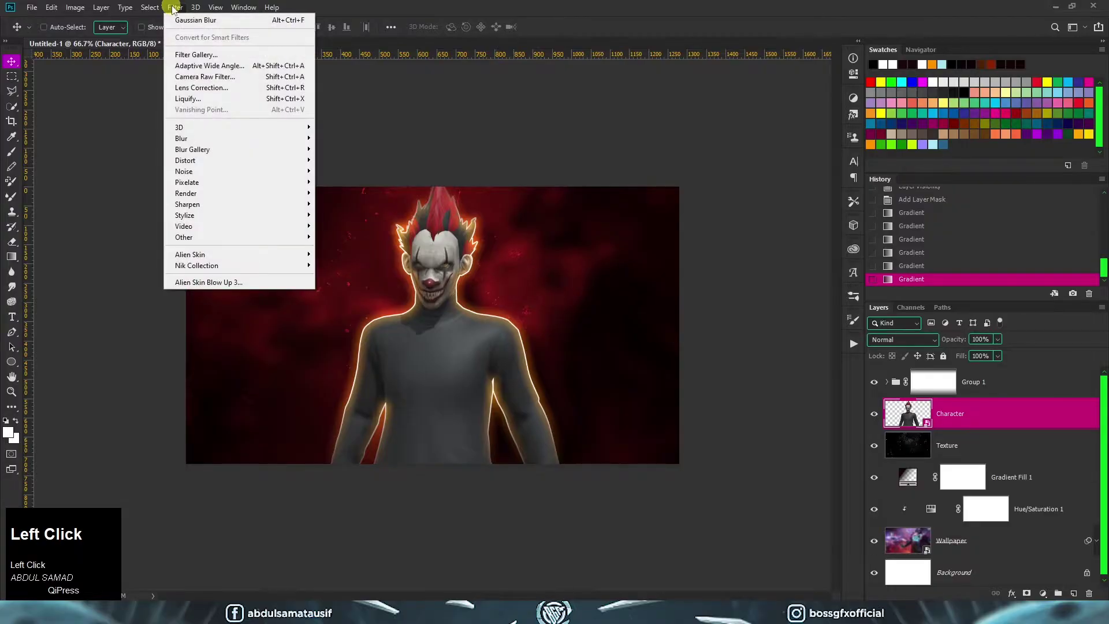
left_click(201, 75)
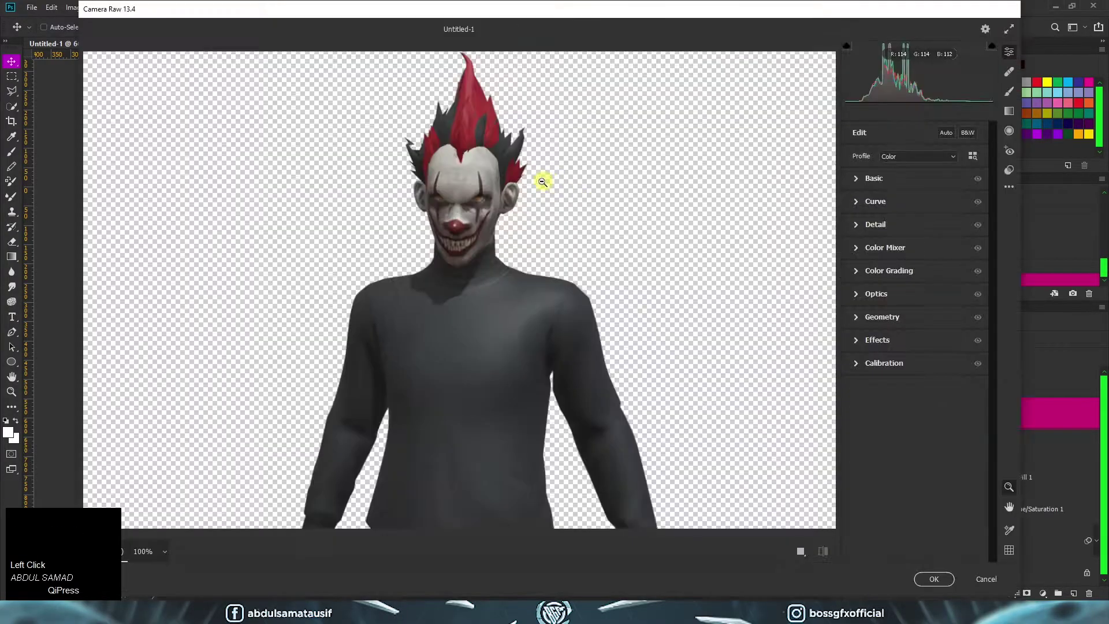
left_click(857, 179)
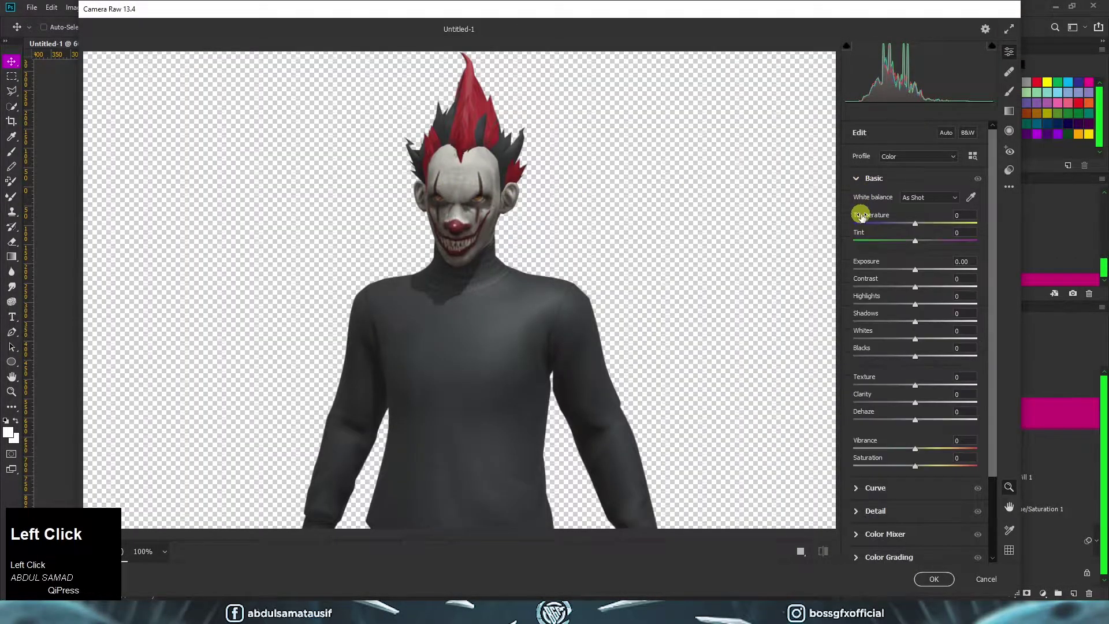
left_click_drag(919, 289, 933, 342)
left_click_drag(931, 343, 928, 404)
left_click(924, 386)
left_click(920, 449)
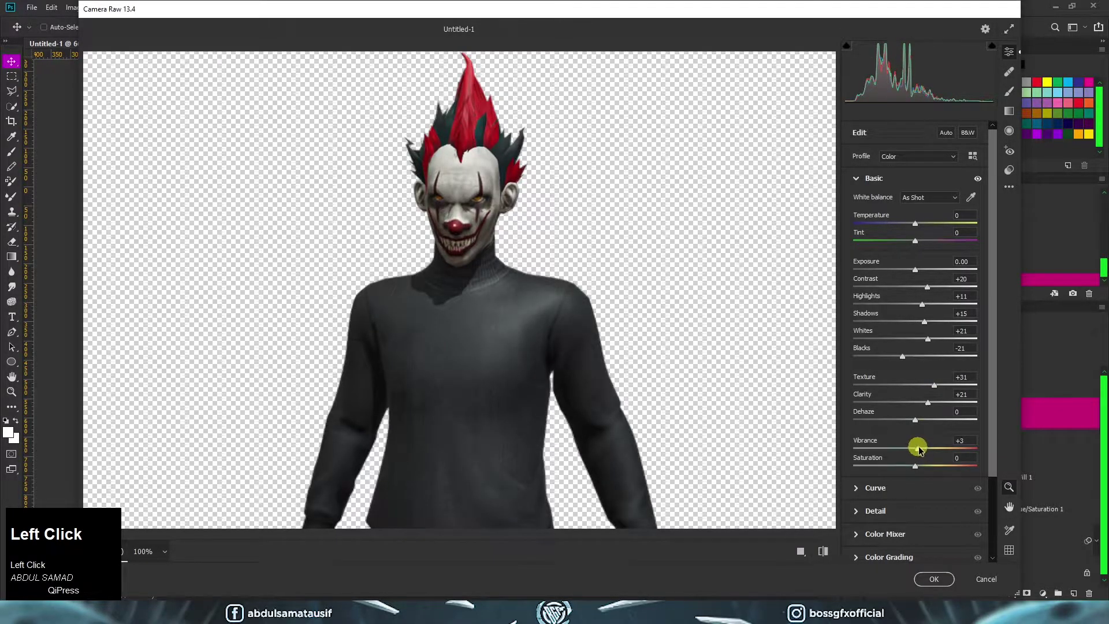
Set Camera Raw Sharpening to 42, Masking to 100, Noise Reduction to 10 and Color Noise Reduction to about 7, and apply the filter.
left_click(857, 179)
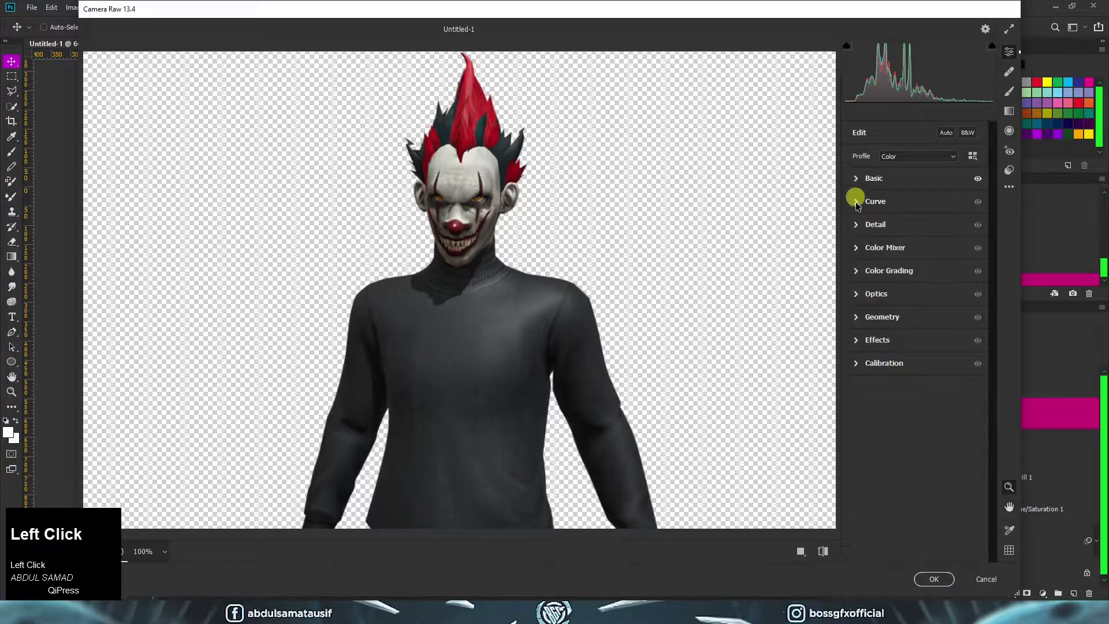
left_click(857, 226)
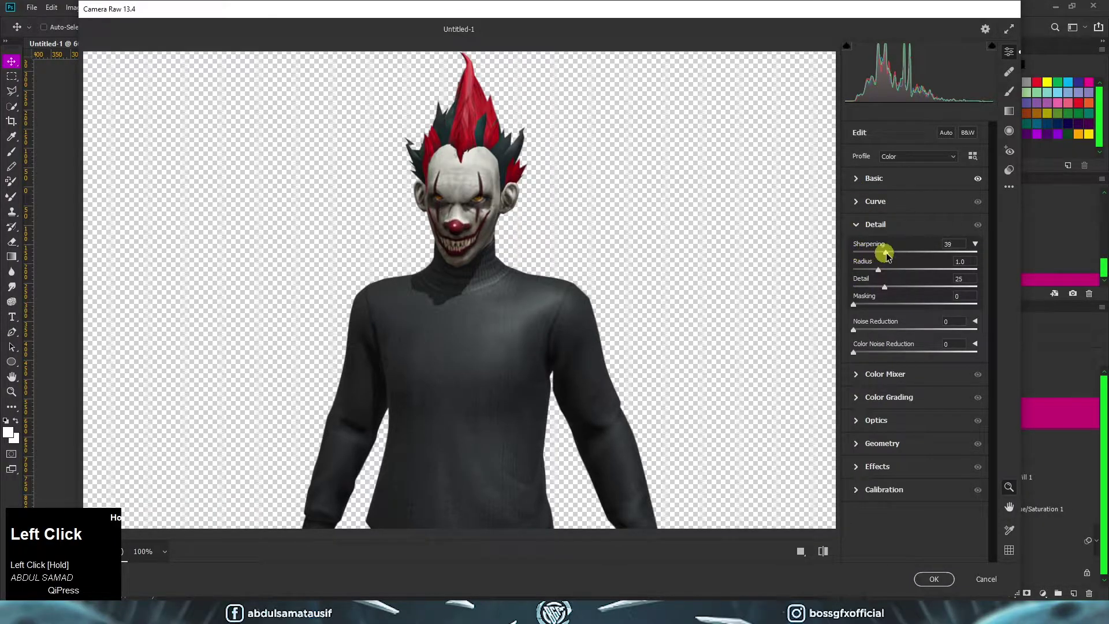
left_click_drag(855, 306, 1011, 316)
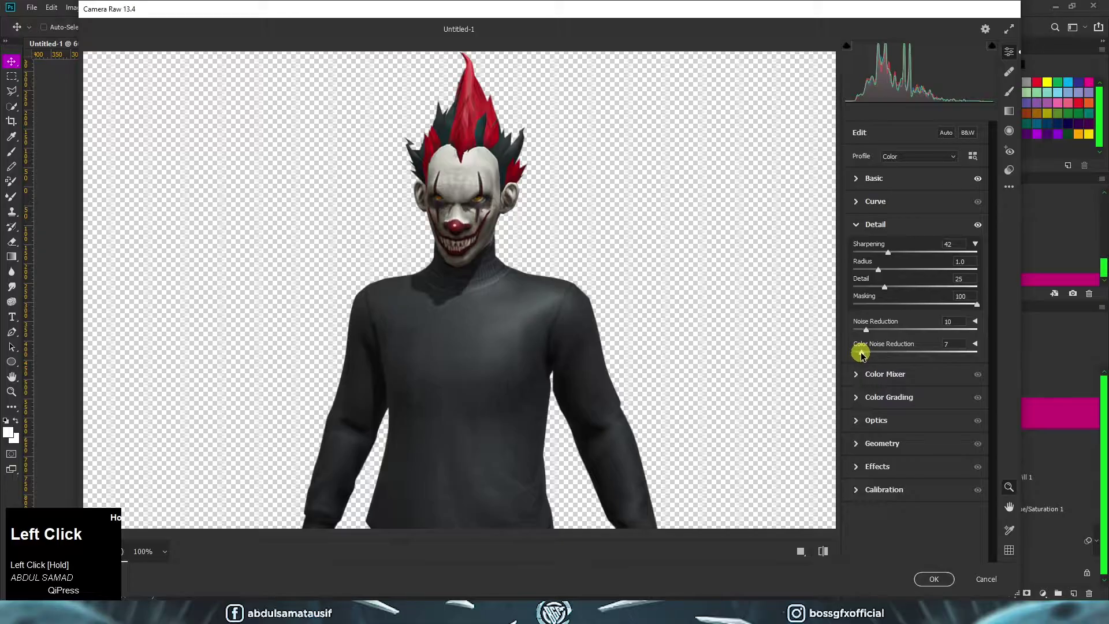
left_click(866, 231)
left_click(934, 579)
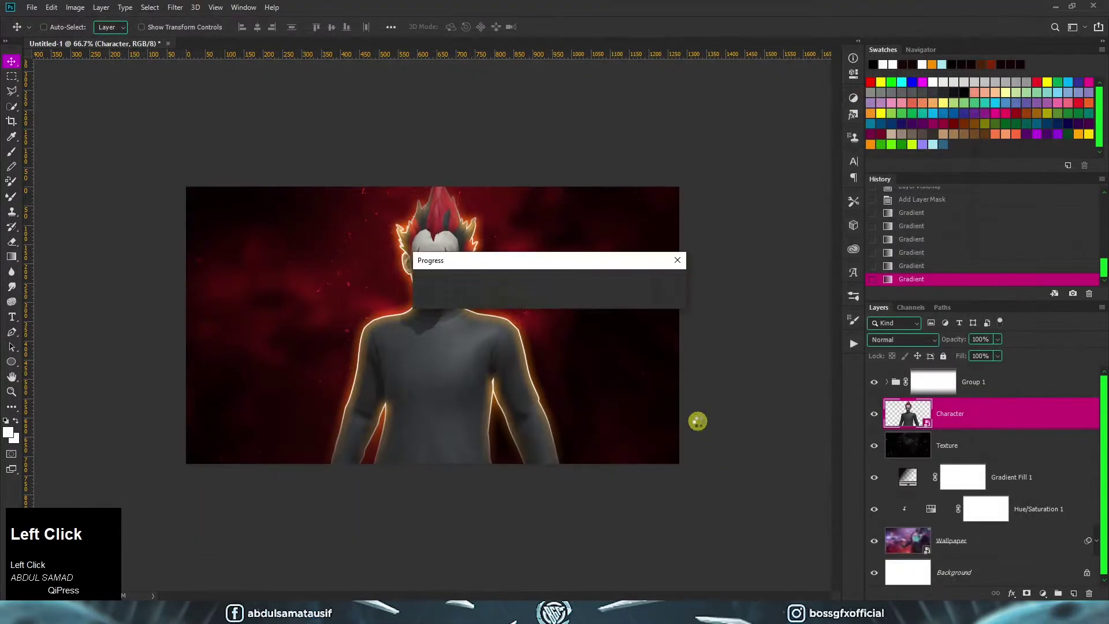
Apply a 5 px Iris Blur to the Character layer, with the ellipse narrowed and stretched vertically around the body.
left_click(175, 7)
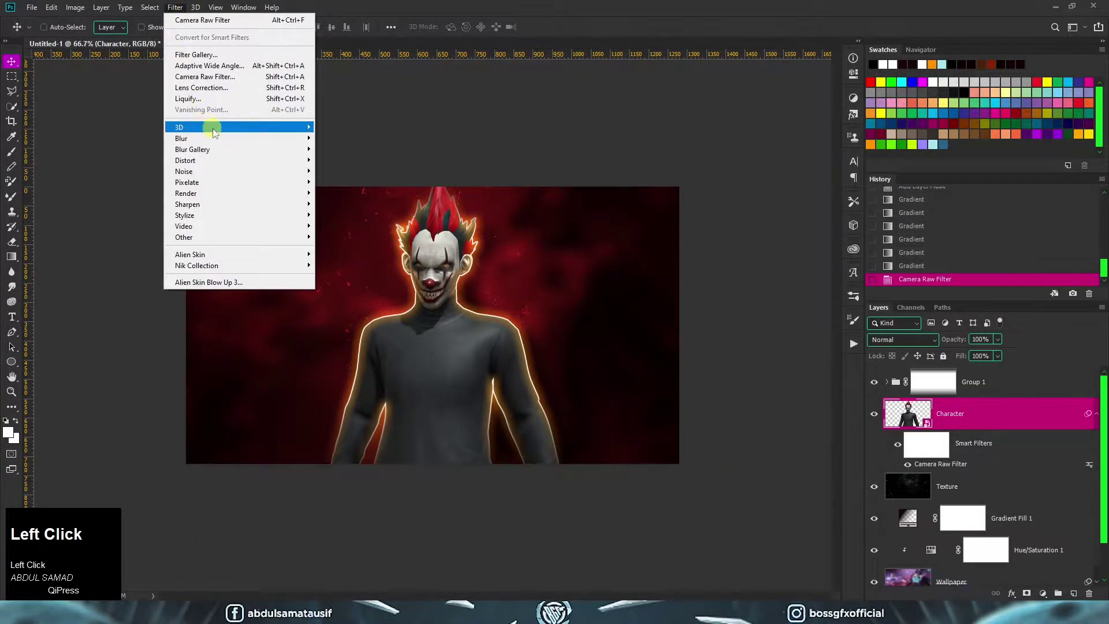
mouse_move(218, 149)
left_click(331, 156)
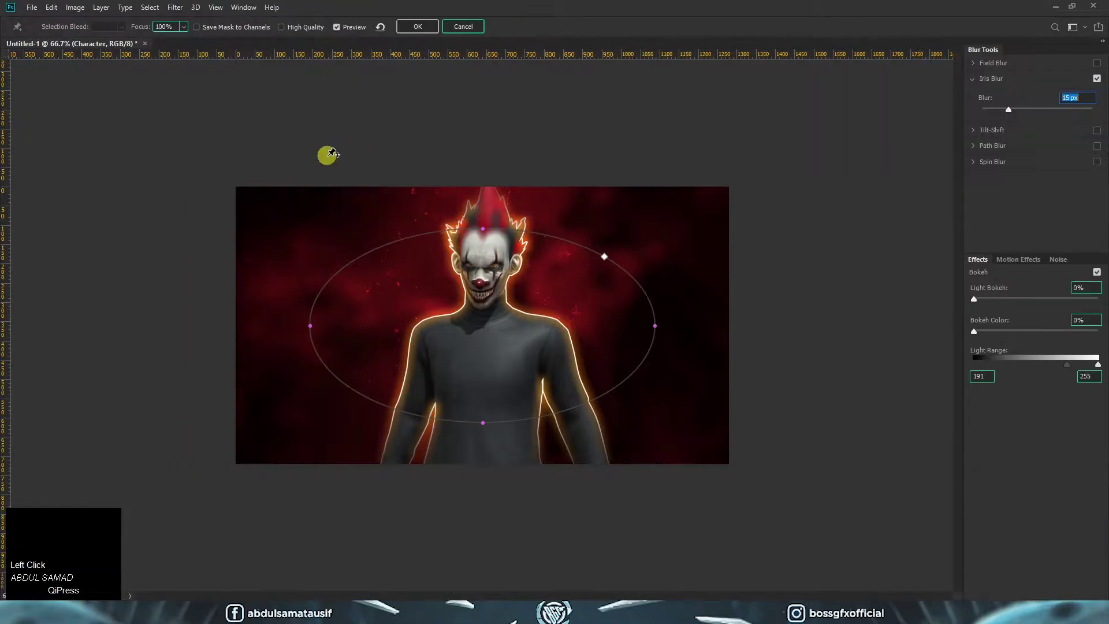
left_click_drag(656, 325, 598, 323)
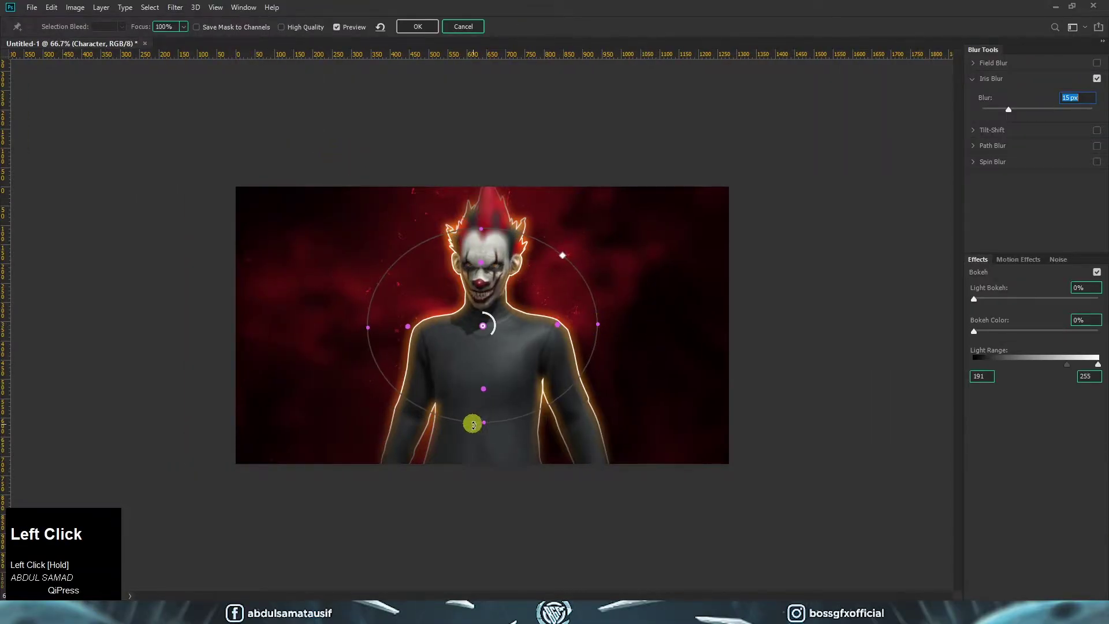
left_click_drag(485, 426, 487, 484)
left_click(1068, 97)
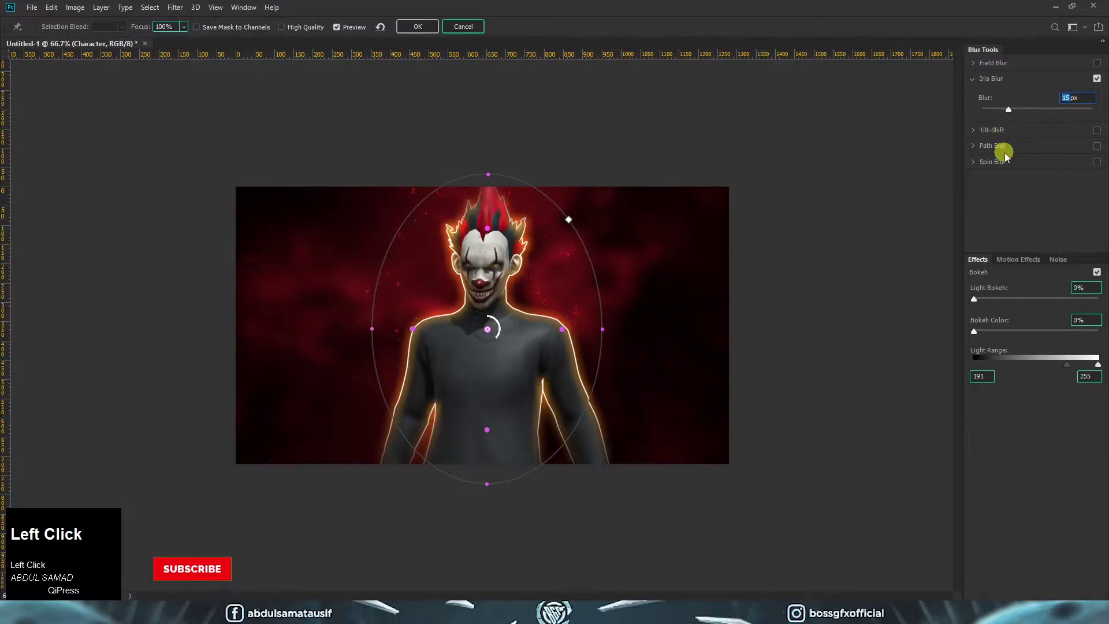
type("5")
left_click(408, 29)
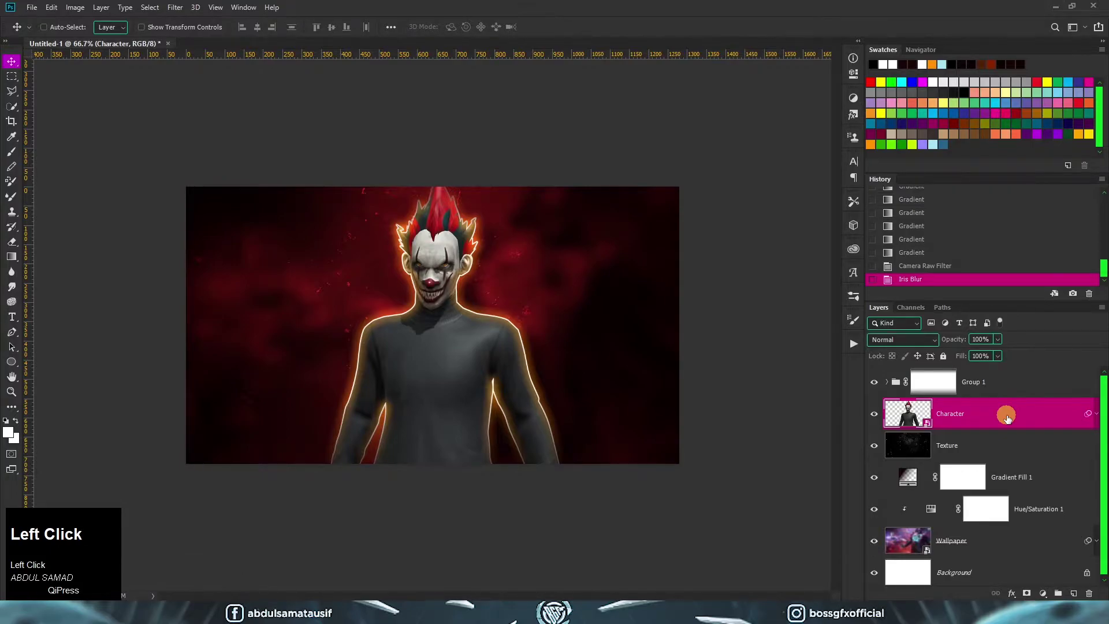
Add an Outer Glow to the Character layer in orange #ff9200 with the Linear Dodge (Add) blend mode.
double_click(1007, 416)
left_click(643, 270)
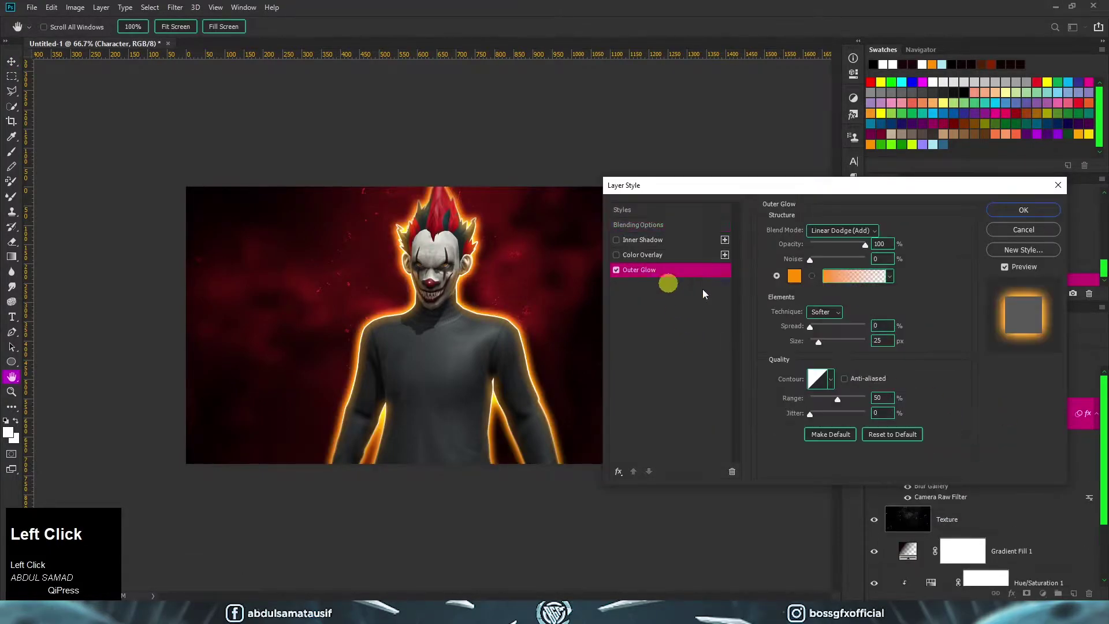
left_click(793, 280)
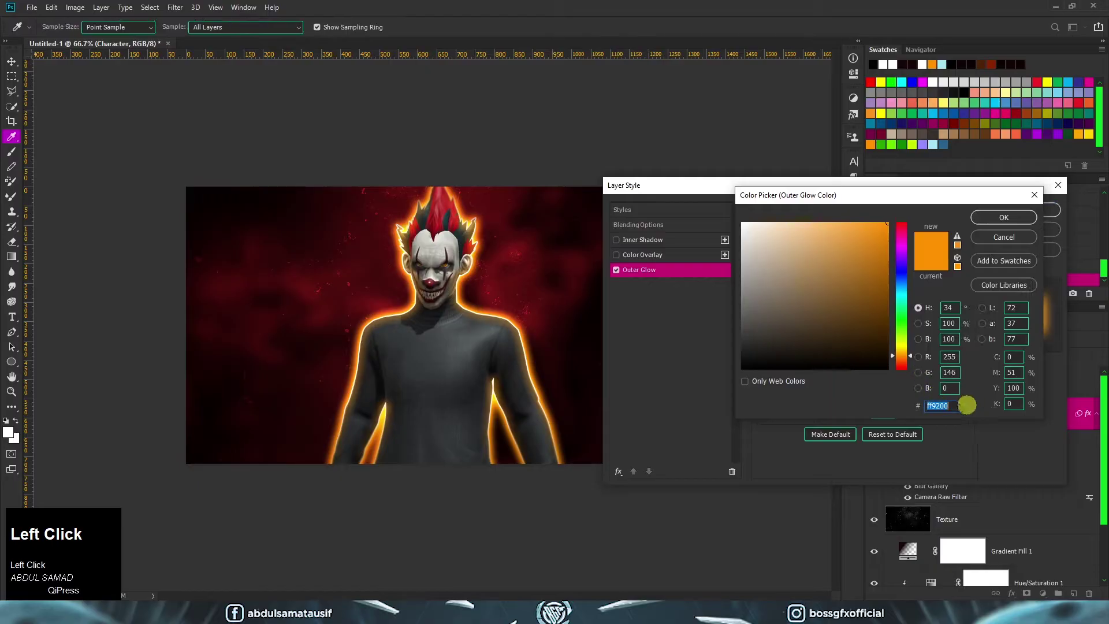
key("Return")
left_click(855, 229)
left_click(859, 231)
Set the character's Outer Glow to 50% opacity, 100 px size and 100% range, and apply the style.
left_click(879, 244)
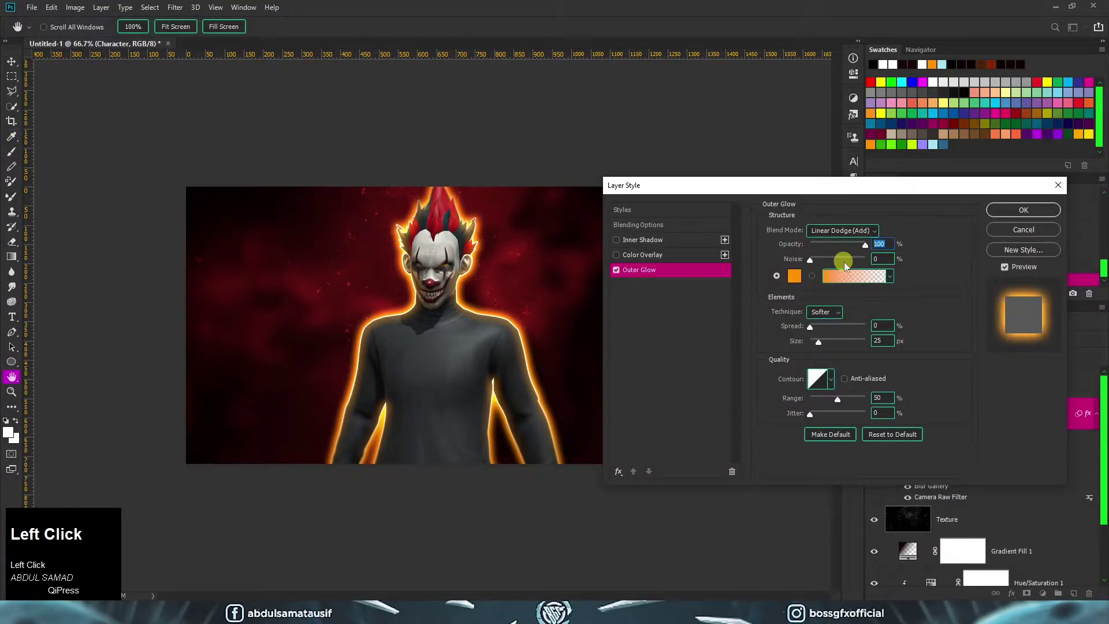
type("50")
left_click(881, 342)
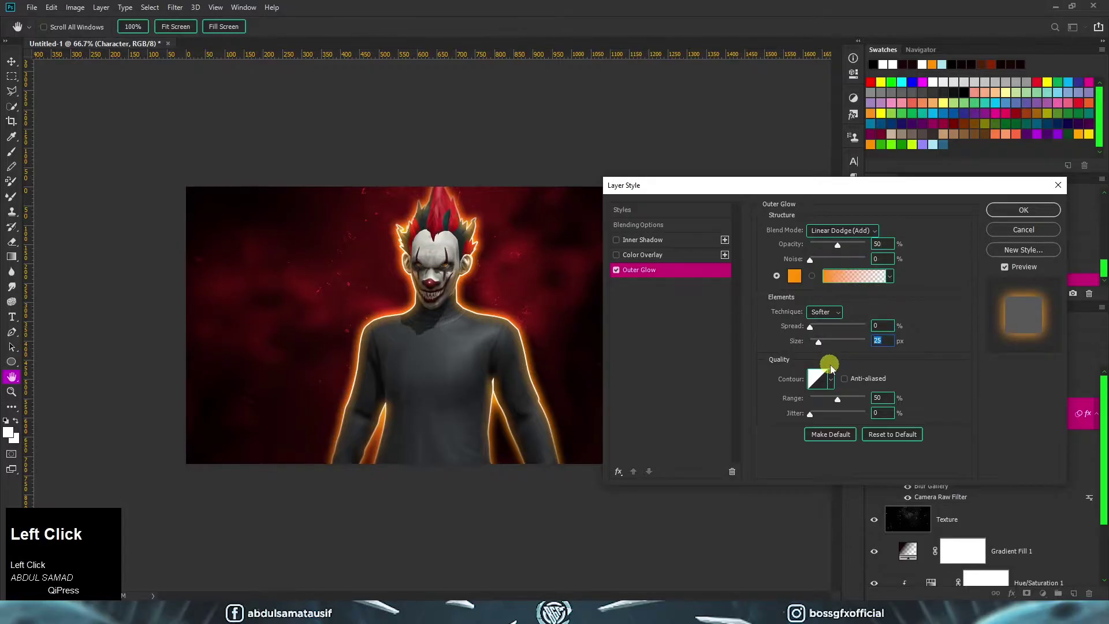
type("100")
left_click(927, 404)
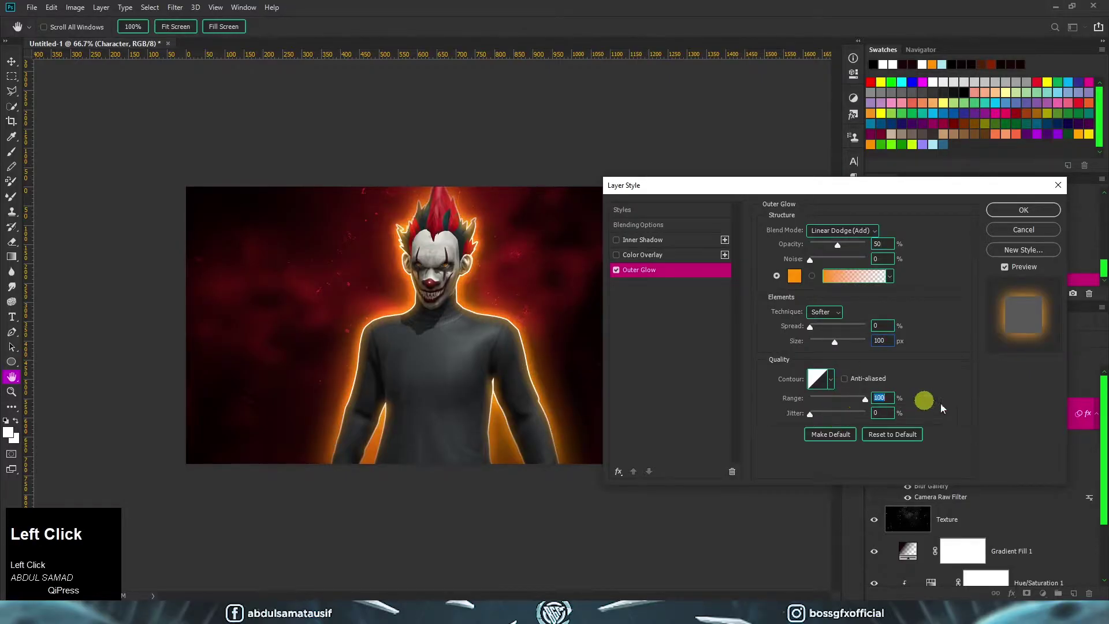
left_click(1023, 210)
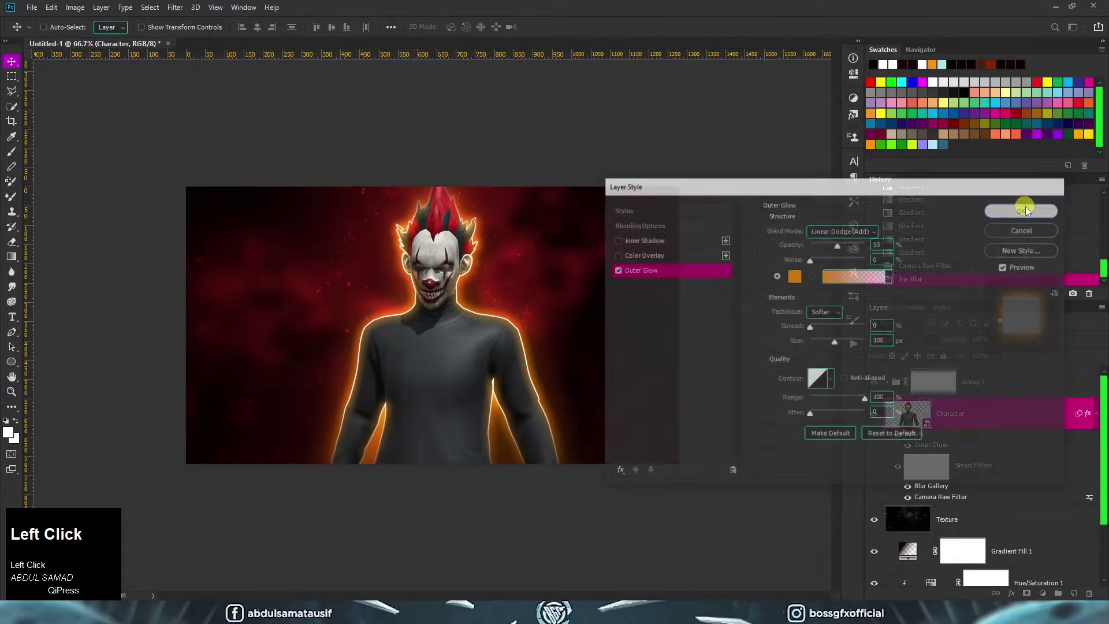
left_click(1095, 413)
On a new layer clipped to Character, add a black-to-transparent gradient rising from below the canvas and change the layer's blend mode.
left_click(1074, 595)
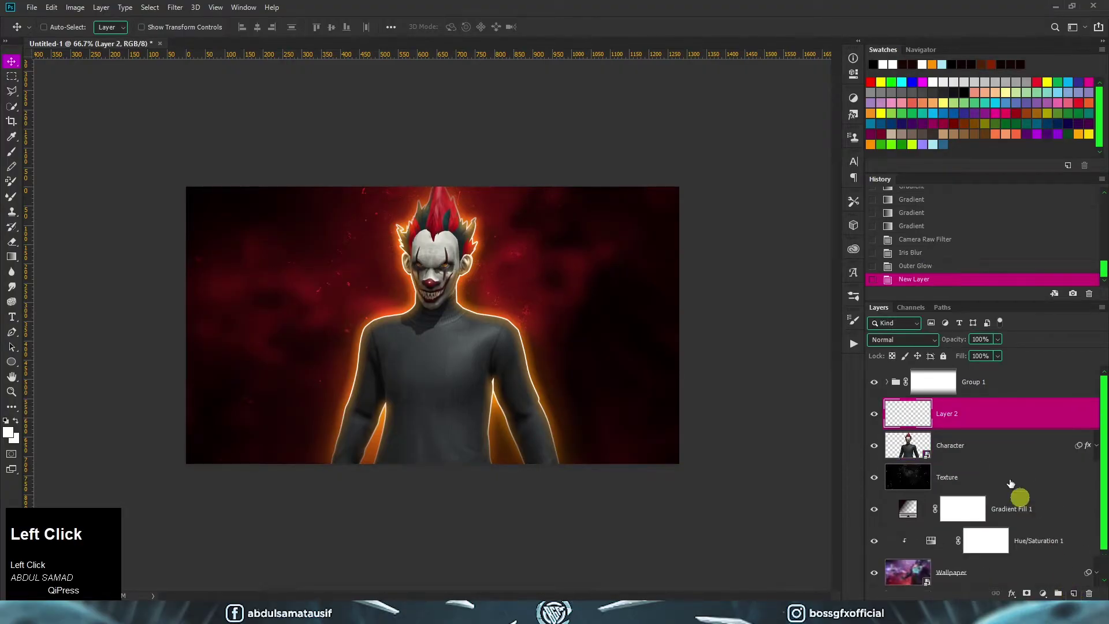
left_click(990, 427, "alt")
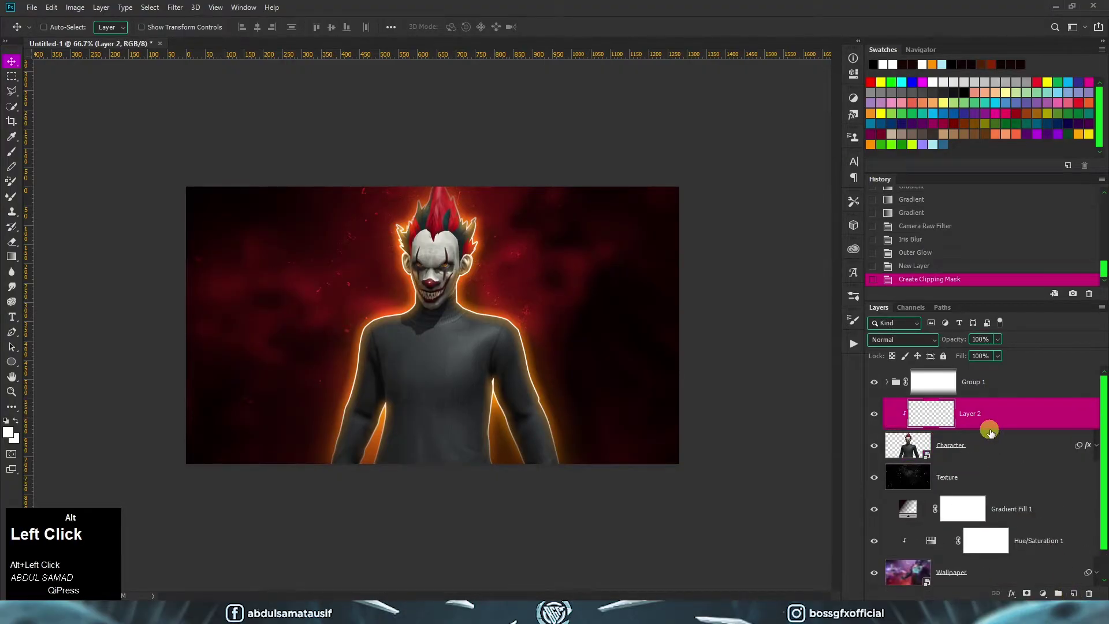
key("g")
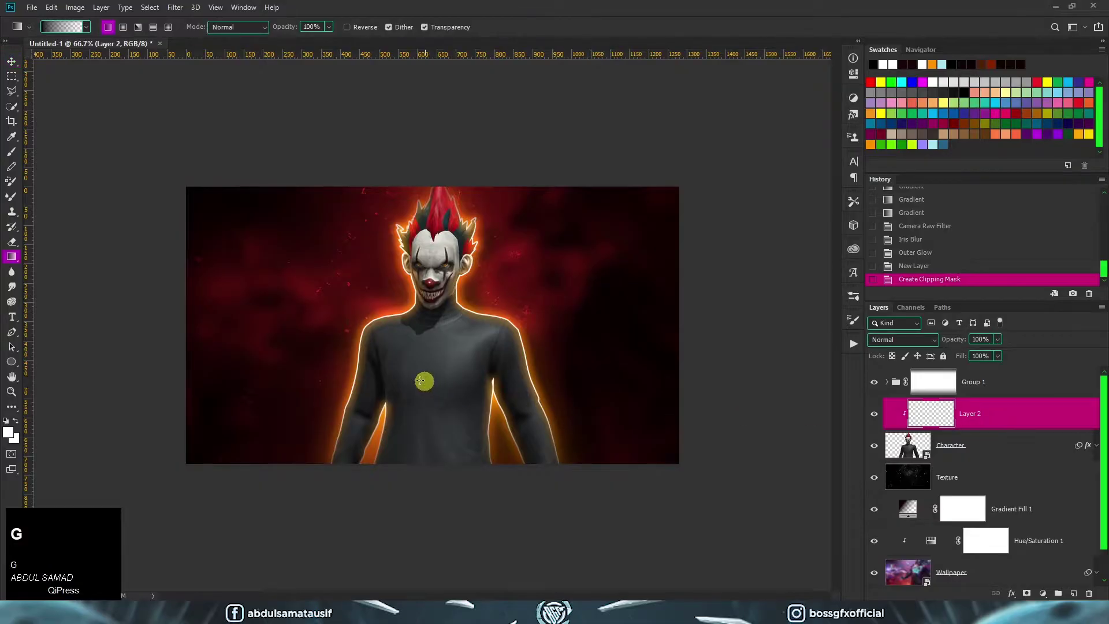
left_click(6, 423)
left_click(9, 434)
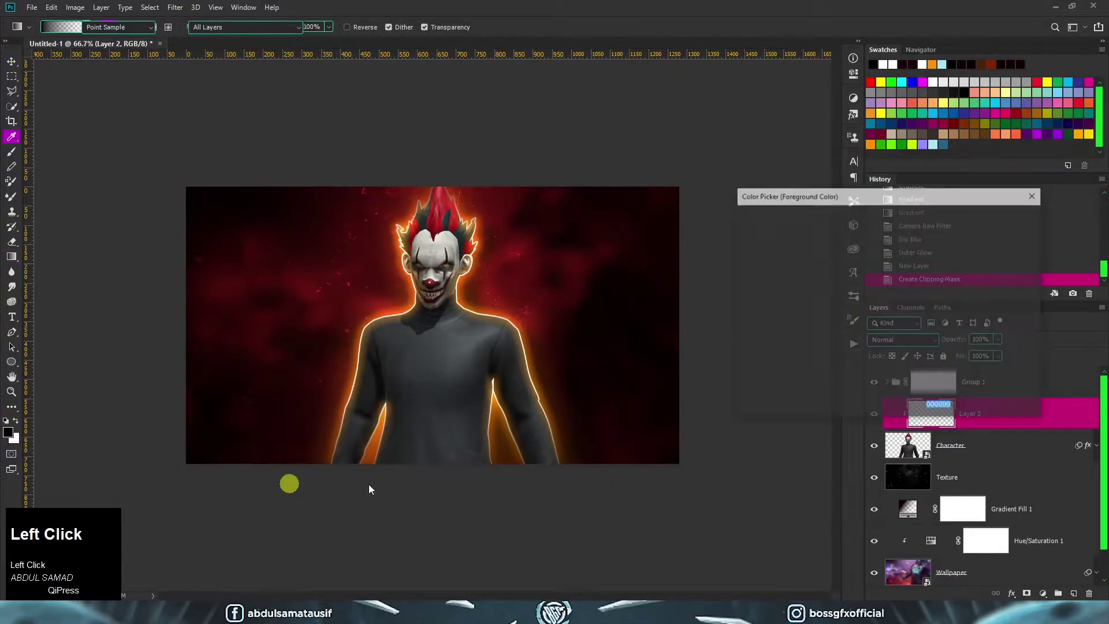
left_click_drag(439, 571, 441, 393)
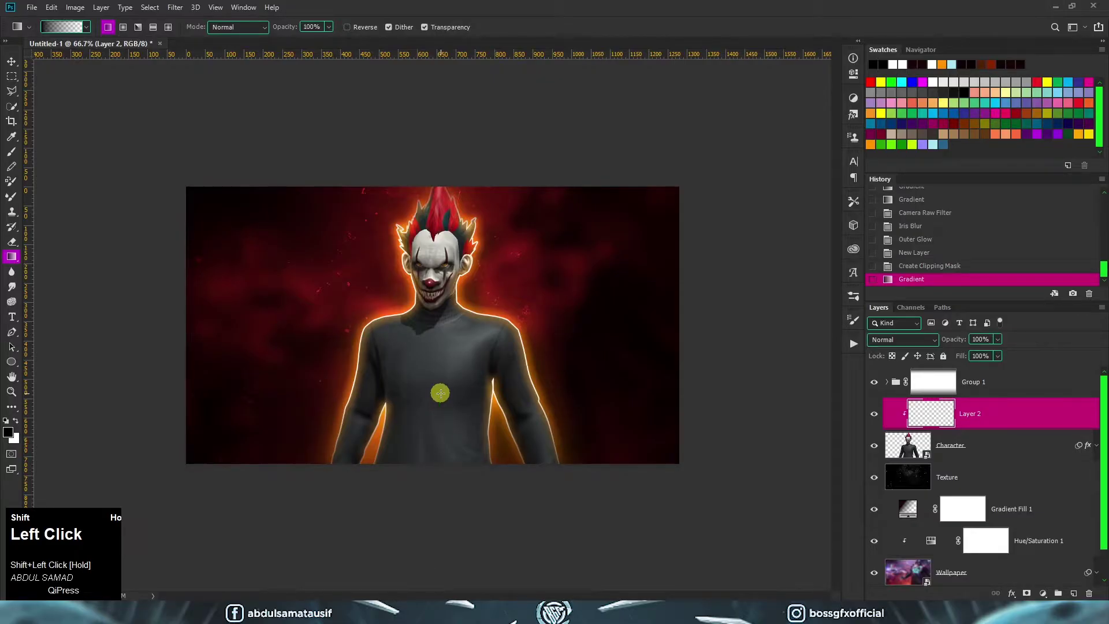
left_click(905, 341)
left_click(905, 345)
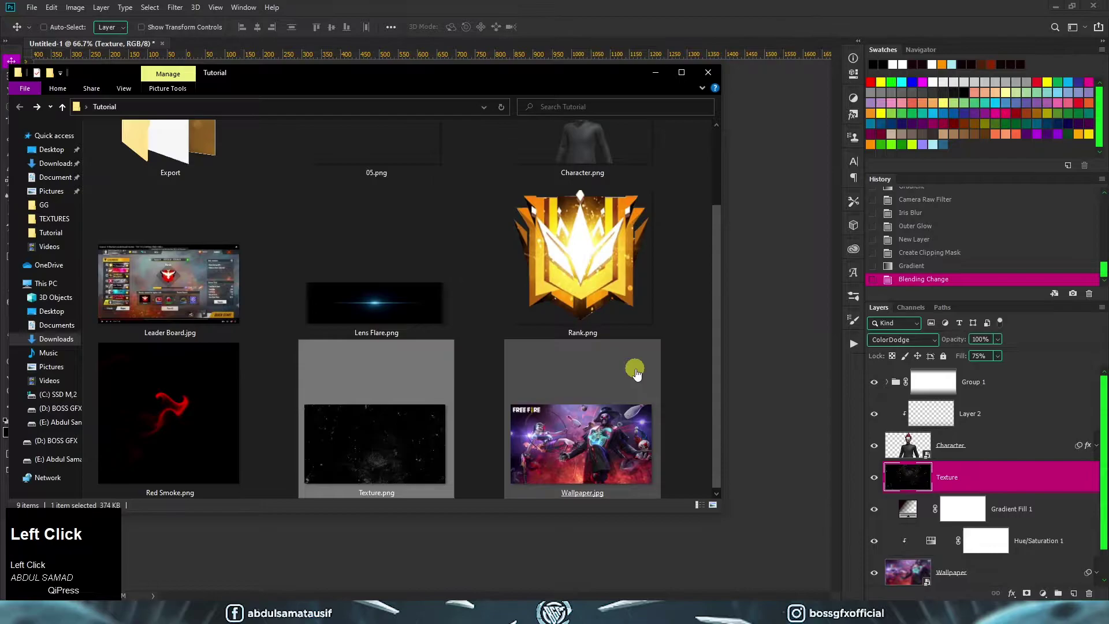
Open Leader Board.jpg from the Tutorial folder as its own document and bring its leaderboard list into view.
left_click_drag(196, 289, 630, 14)
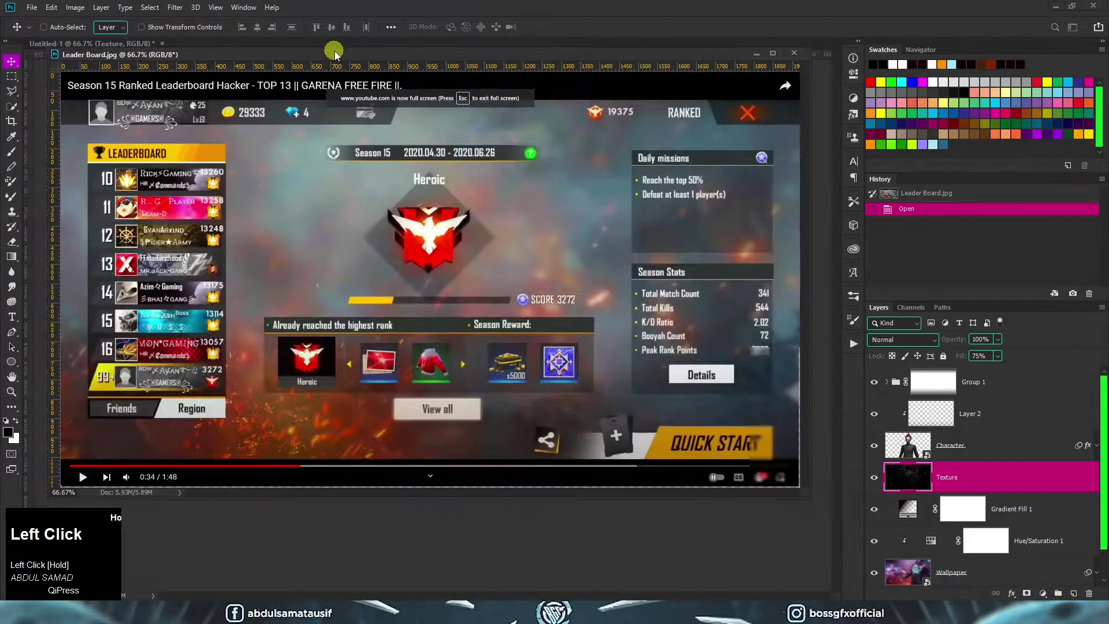
left_click_drag(335, 55, 369, 45)
scroll(428, 225, "up", 1)
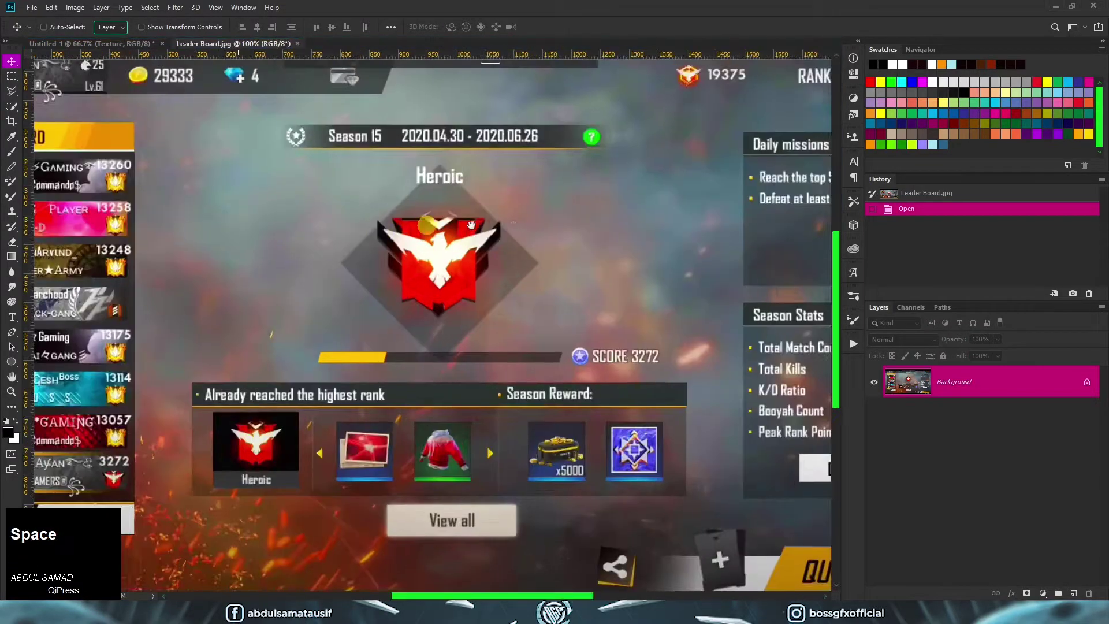
left_click_drag(428, 225, 661, 226)
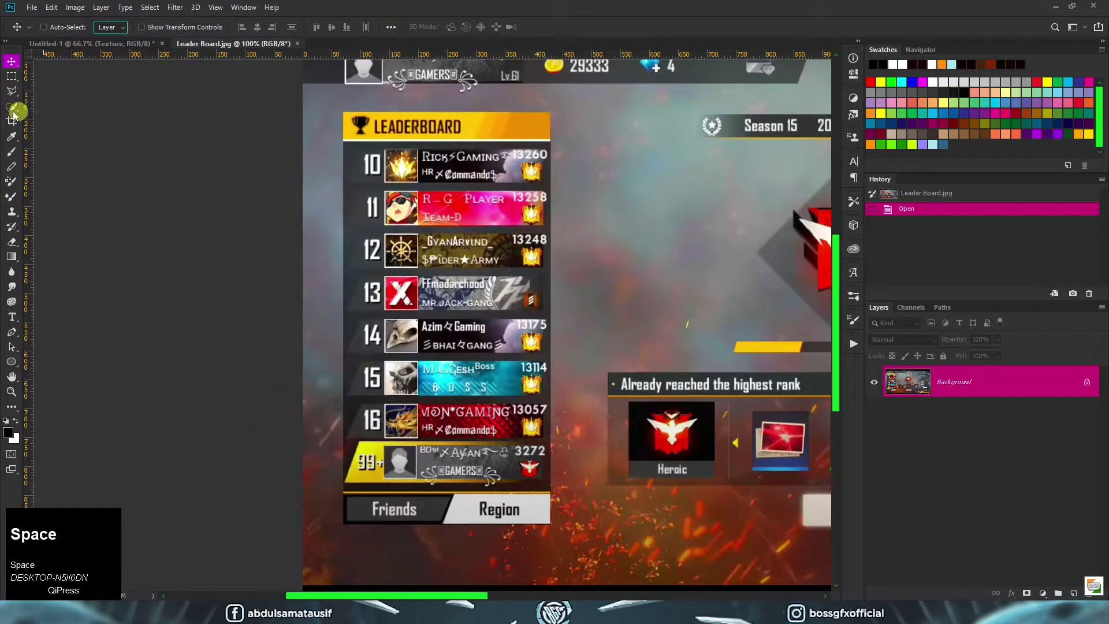
Copy the leaderboard list with a rectangular selection from its header to the Friends/Region row, and close Leader Board.jpg without saving.
left_click(12, 78)
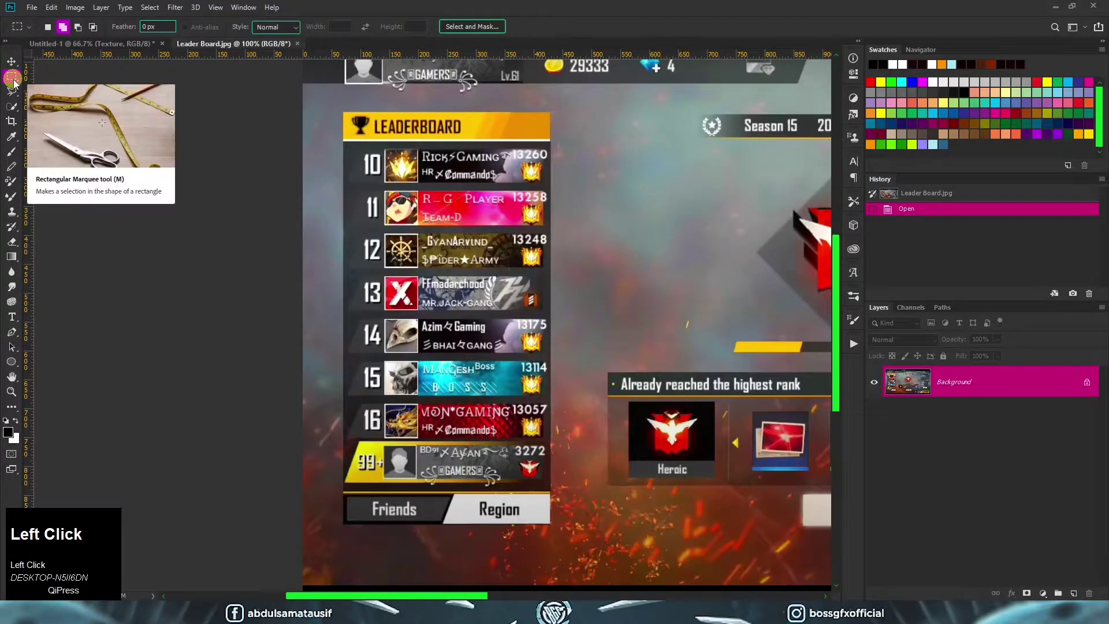
left_click_drag(344, 112, 550, 523)
key("ctrl+c")
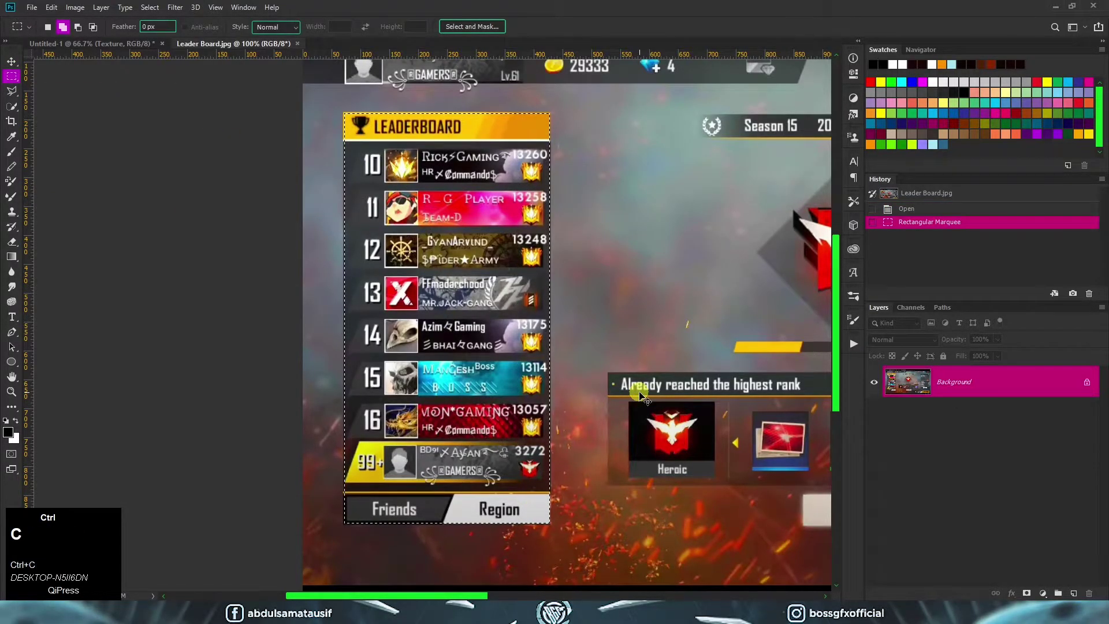
left_click(298, 43)
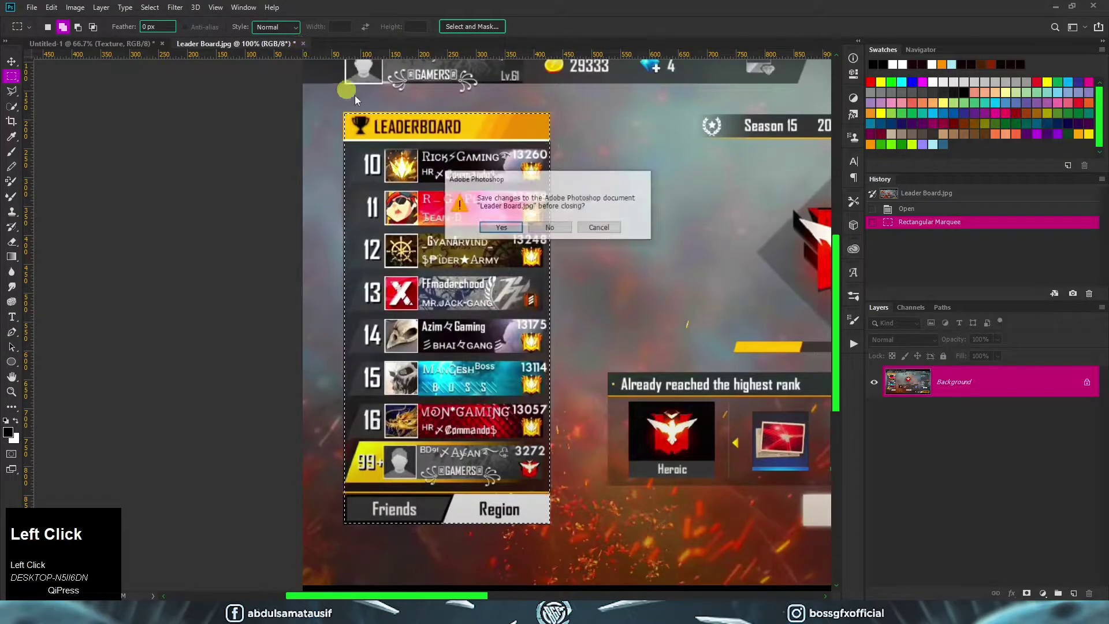
left_click(550, 228)
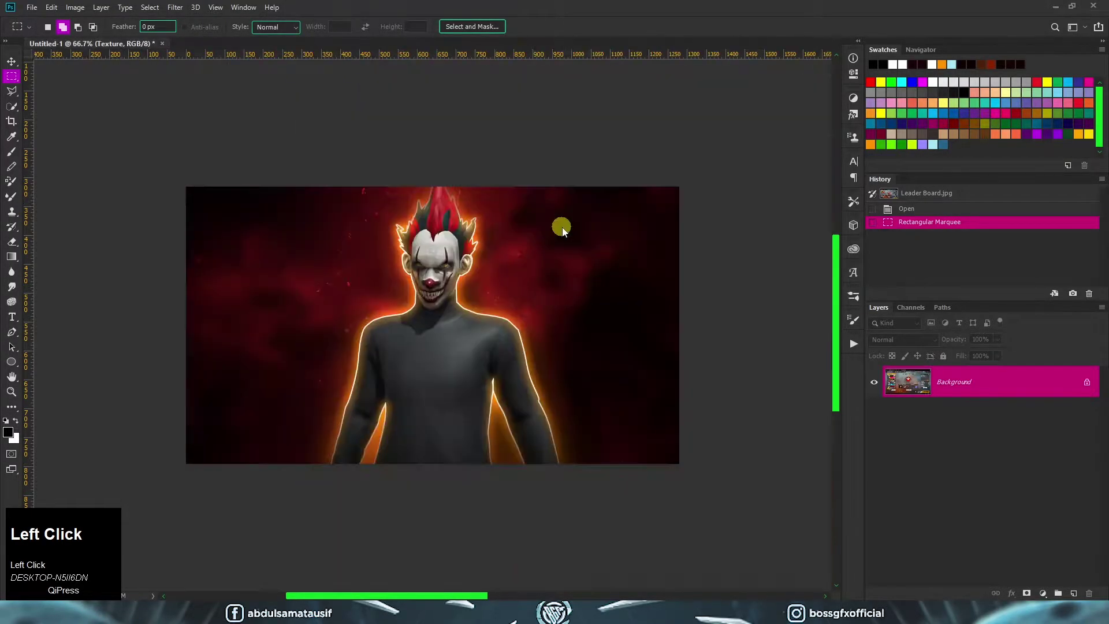
Paste the leaderboard onto a new layer between Texture and Character and convert it to a smart object.
left_click(1074, 594)
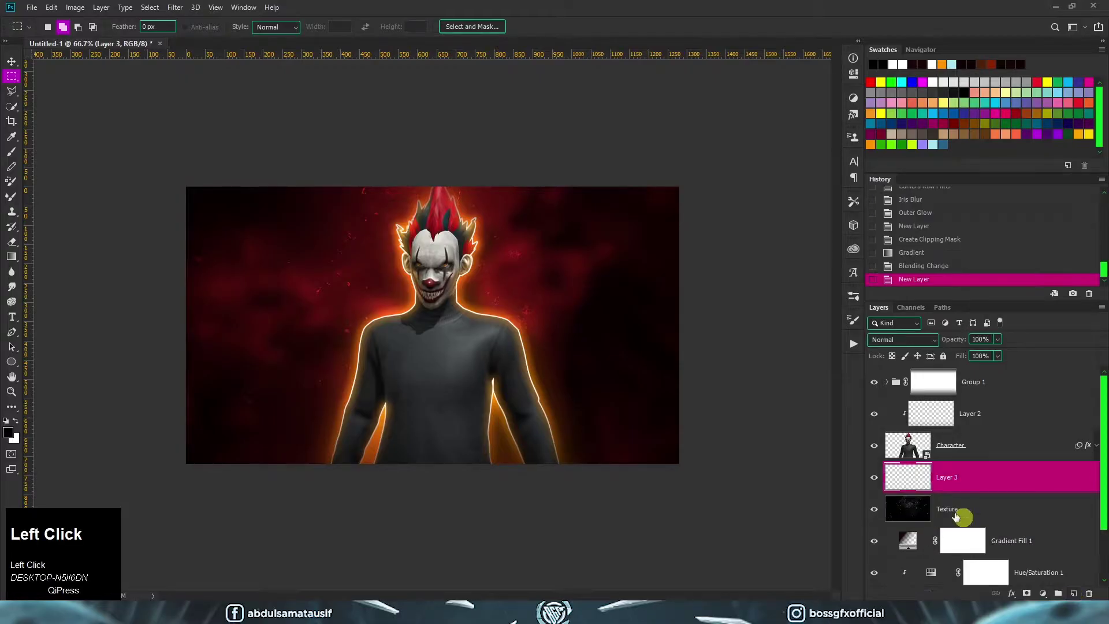
key("ctrl+v")
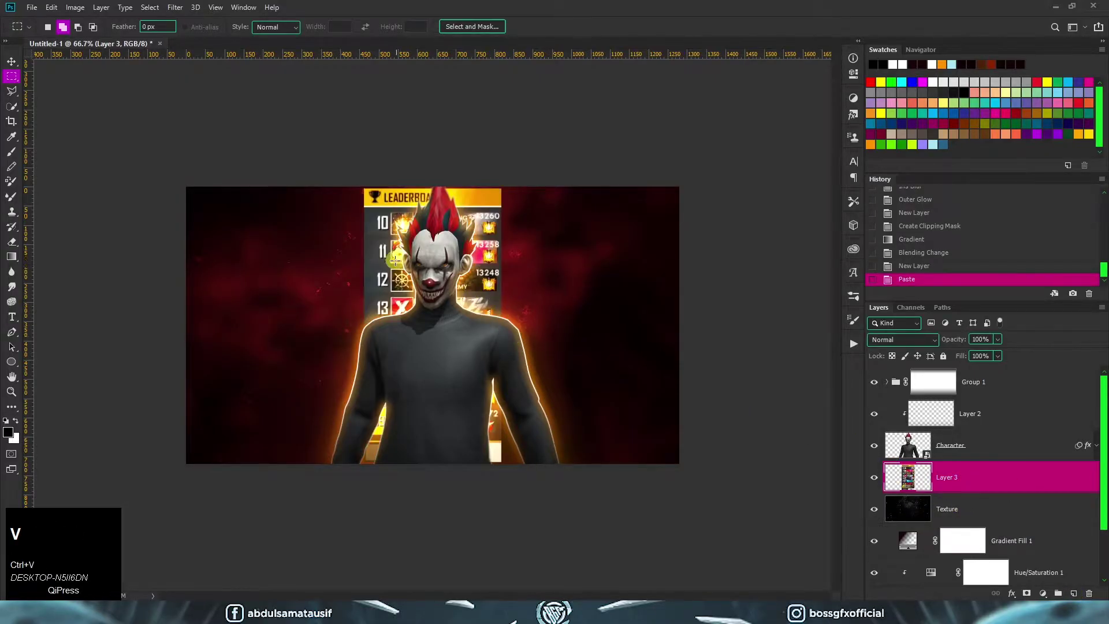
key("v")
key("ctrl+plus")
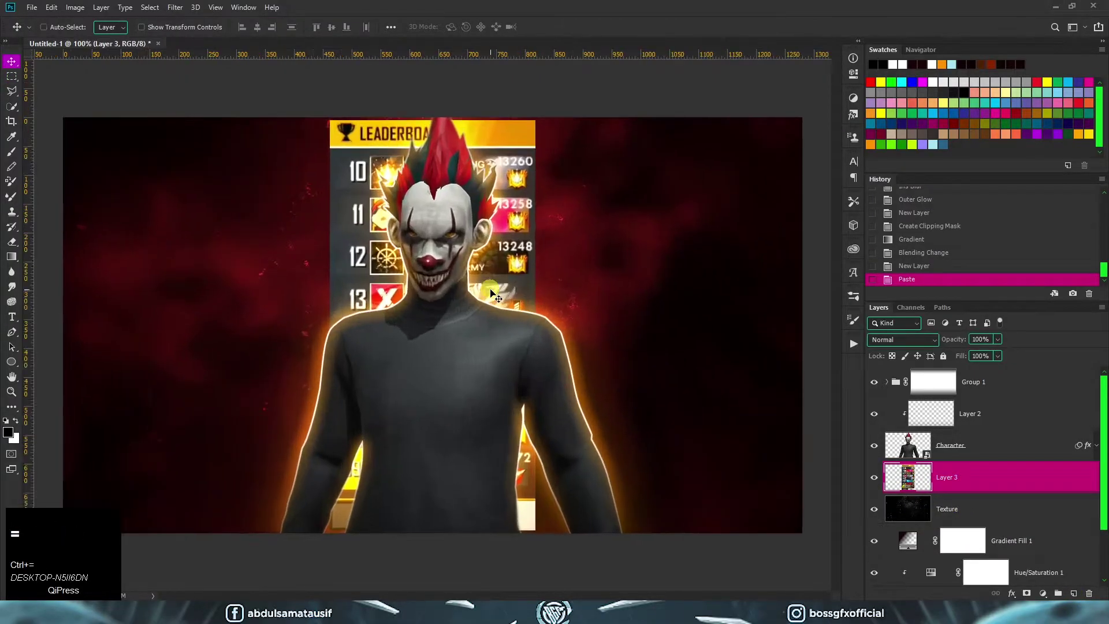
right_click(1010, 477)
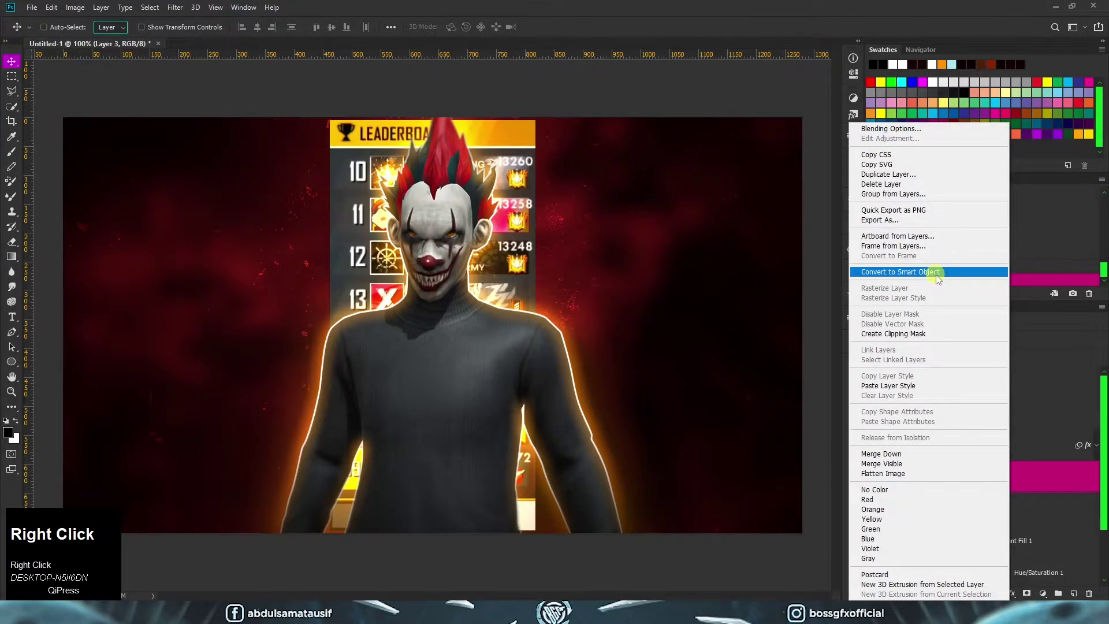
left_click(937, 276)
Place the leaderboard to the left of the character and distort it into a slanted panel at about 100% width and 95% height.
left_click_drag(514, 232, 341, 233)
key("ctrl+t")
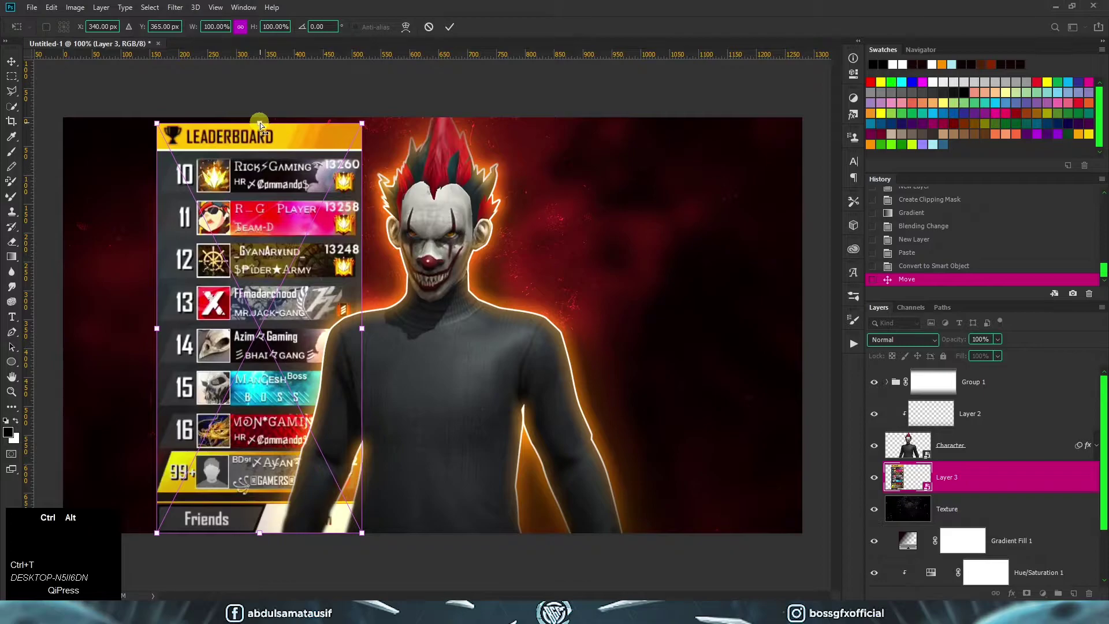
left_click_drag(261, 123, 250, 125)
left_click_drag(363, 328, 373, 328)
left_click_drag(298, 393, 260, 393)
left_click_drag(346, 532, 343, 526)
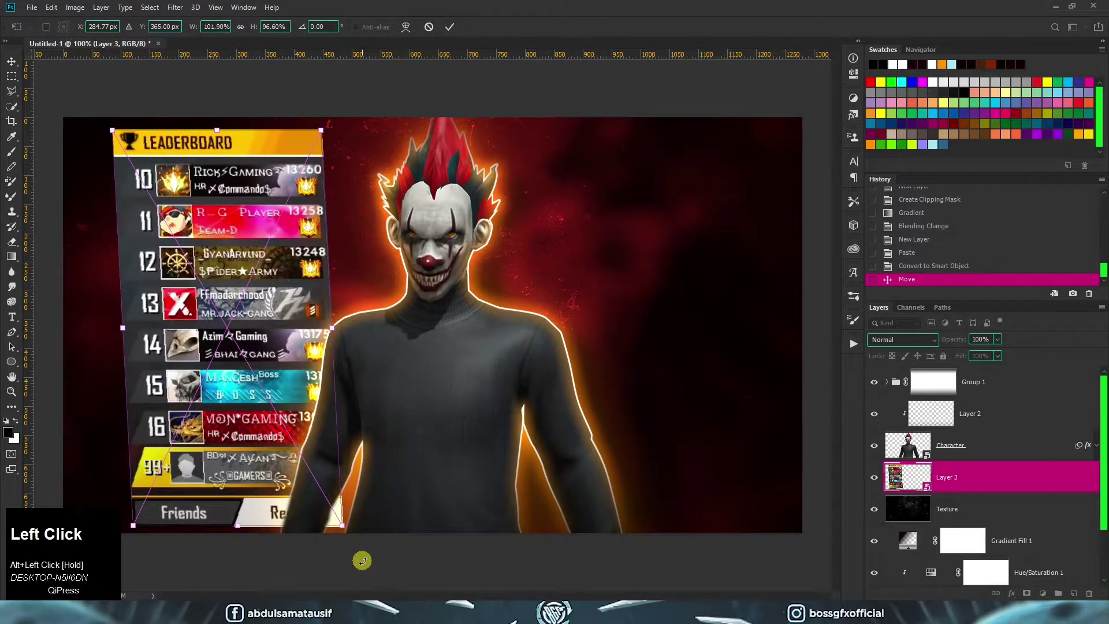
left_click(366, 556)
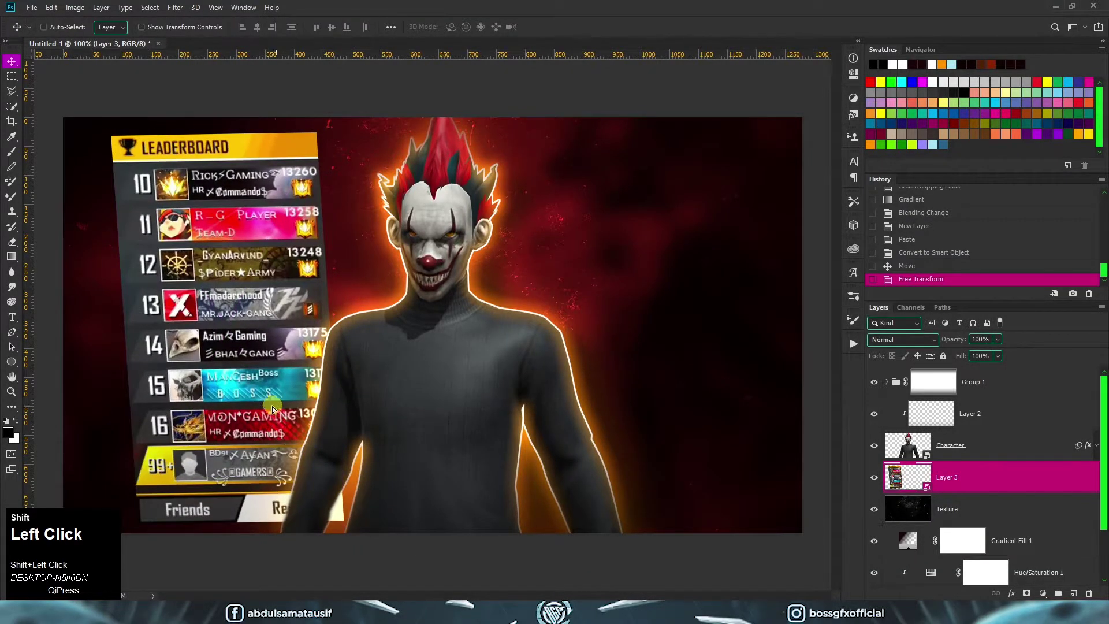
left_click_drag(278, 408, 265, 409)
Duplicate the leaderboard layer, enlarge the lower one to about 117% width and 111% height, and shift it toward the canvas's left edge.
key("ctrl+j")
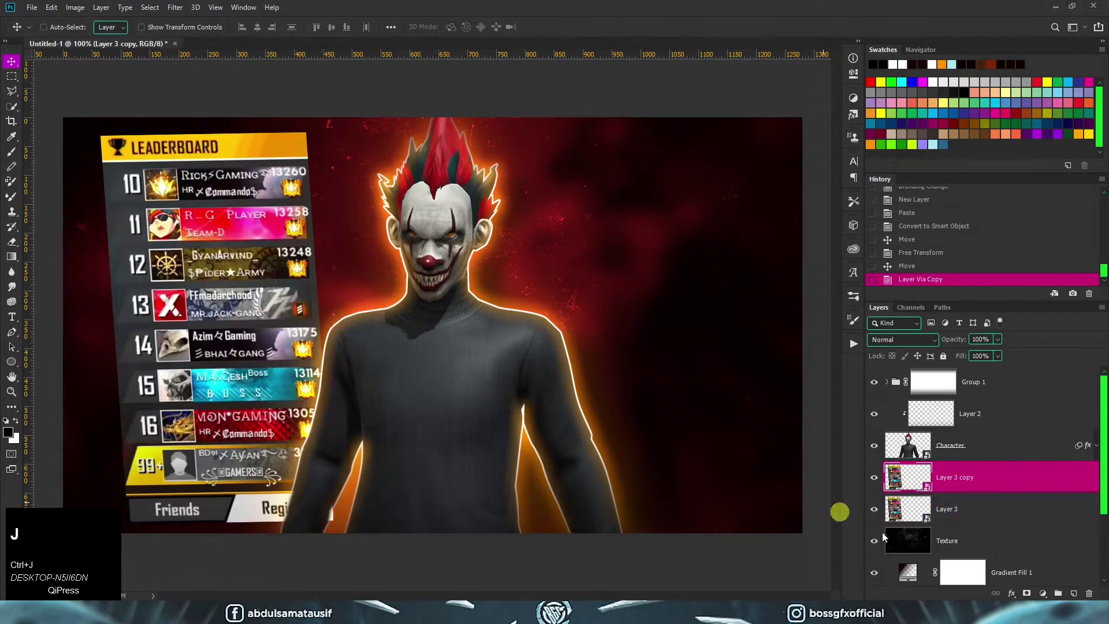
left_click(948, 512)
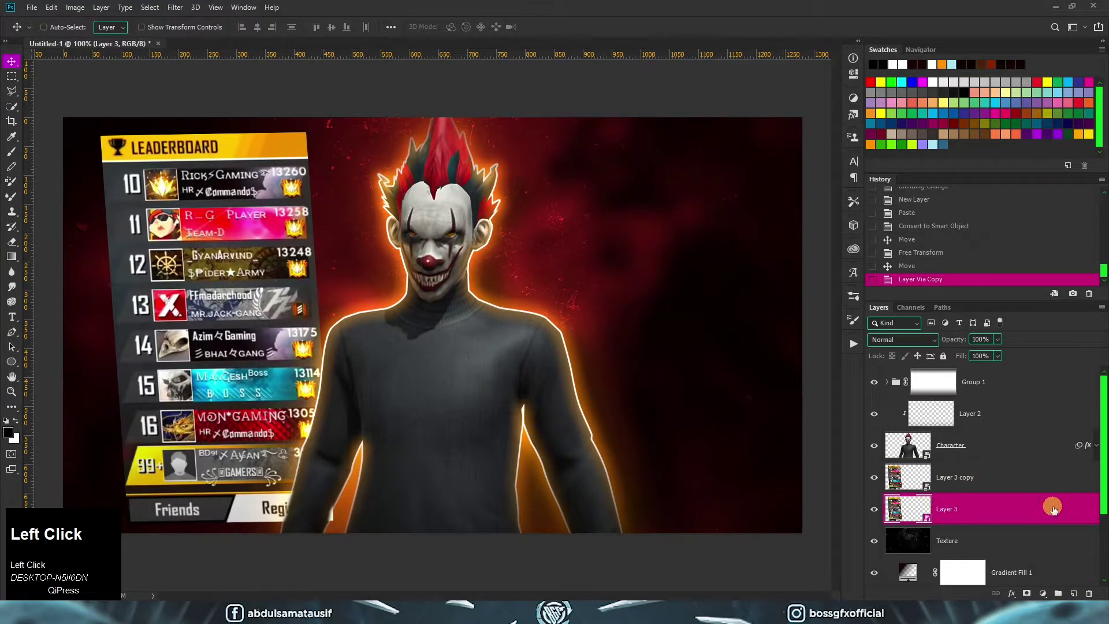
key("ctrl+t")
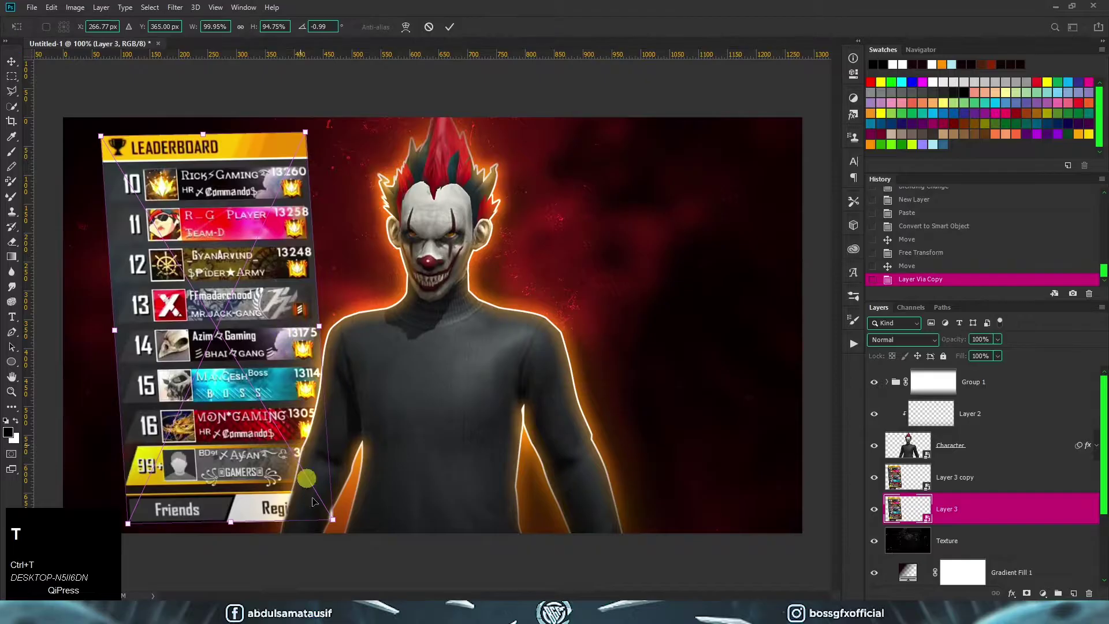
left_click_drag(338, 523, 352, 552)
left_click_drag(275, 408, 250, 408)
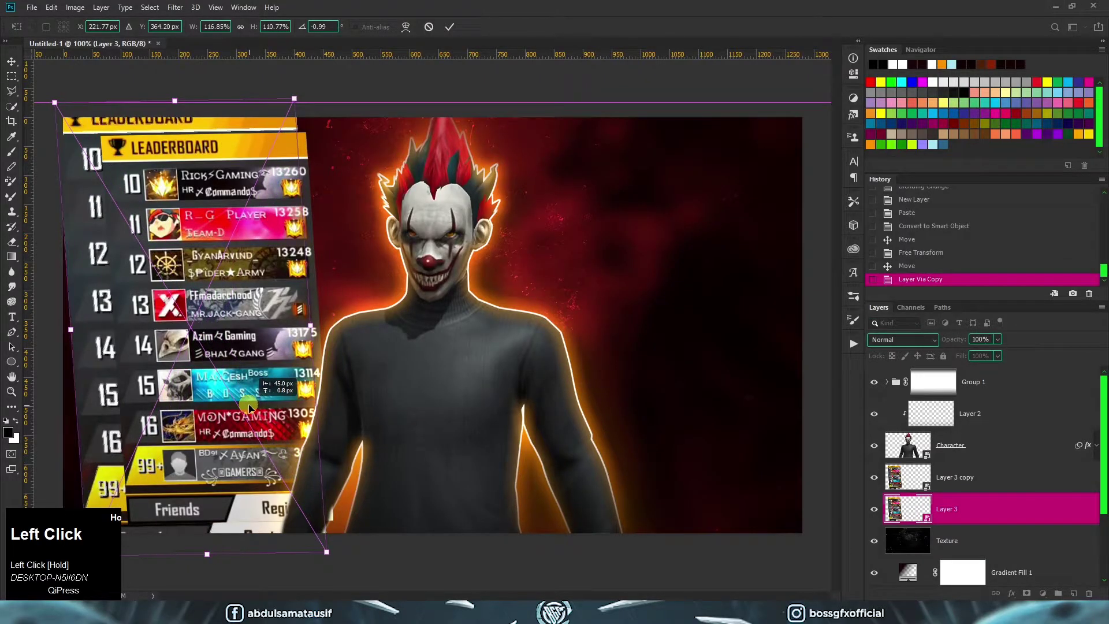
key("Return")
Set the enlarged rear leaderboard to Linear Dodge (Add) and apply a 15 px Gaussian Blur to it.
left_click(903, 340)
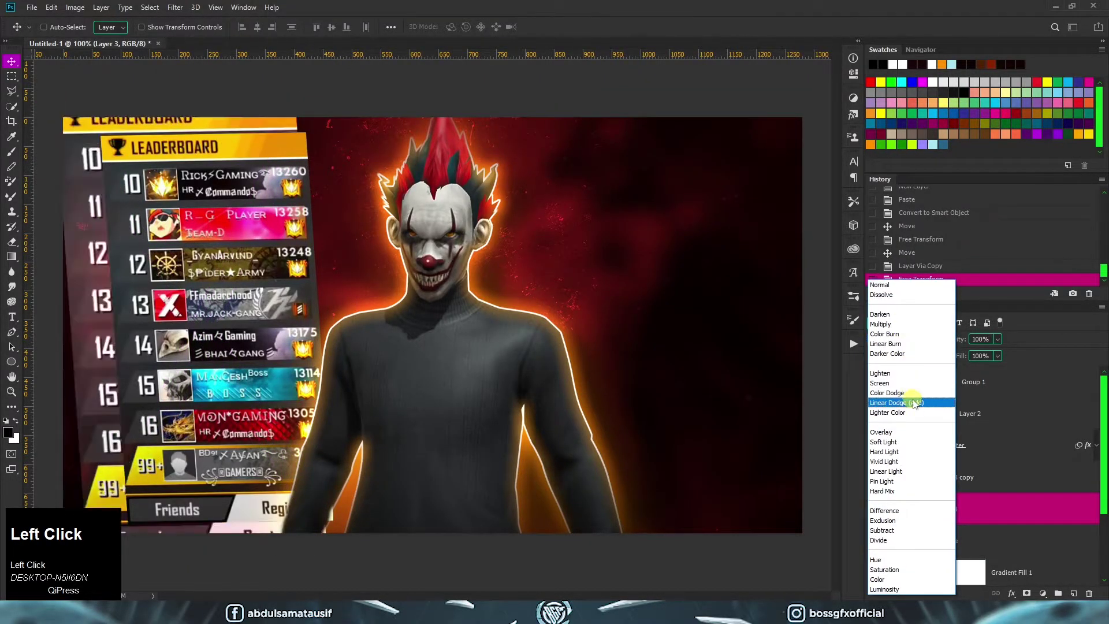
left_click(914, 404)
left_click(181, 12)
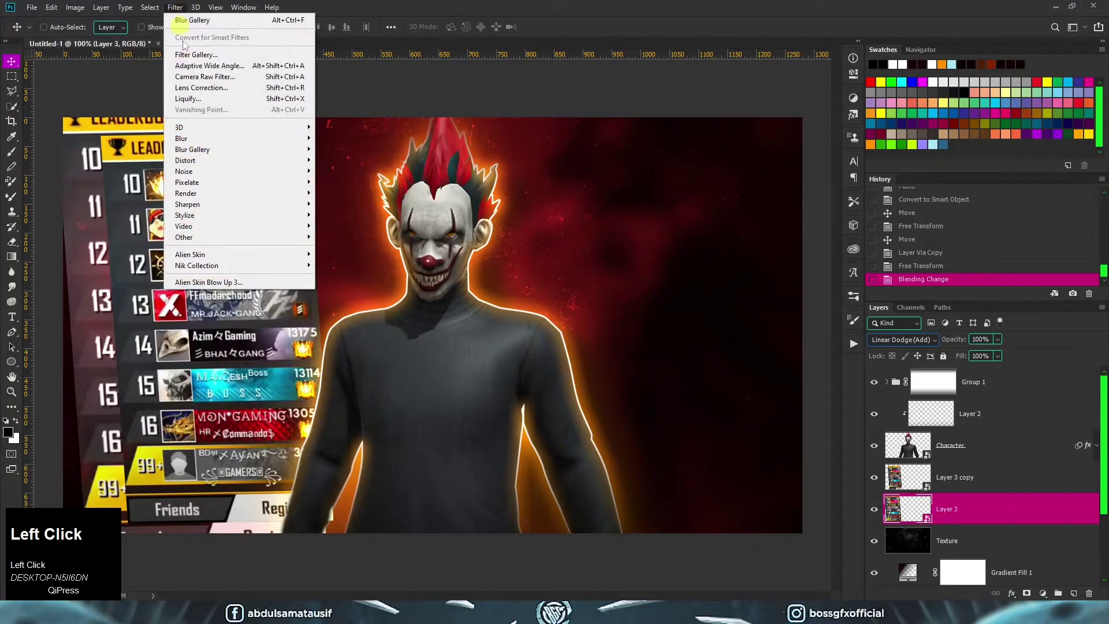
mouse_move(225, 138)
left_click(357, 184)
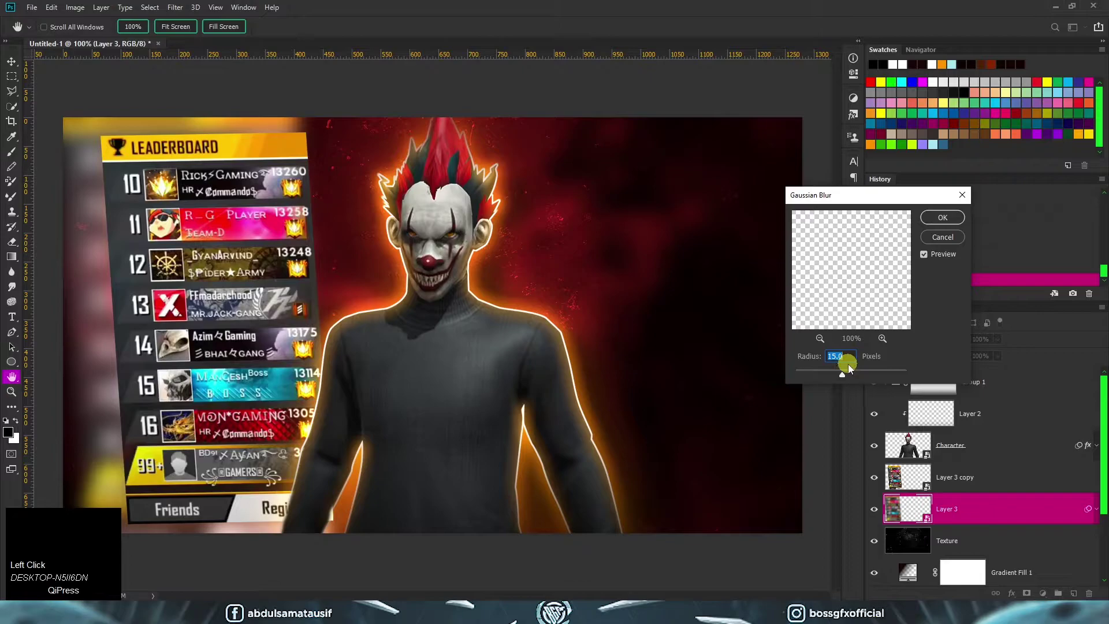
left_click(942, 217)
Lower the blurred rear leaderboard's opacity to 50% and select the sharp leaderboard copy.
mouse_move(998, 356)
left_mouse_down()
mouse_move(937, 381)
mouse_move(993, 343)
left_mouse_up()
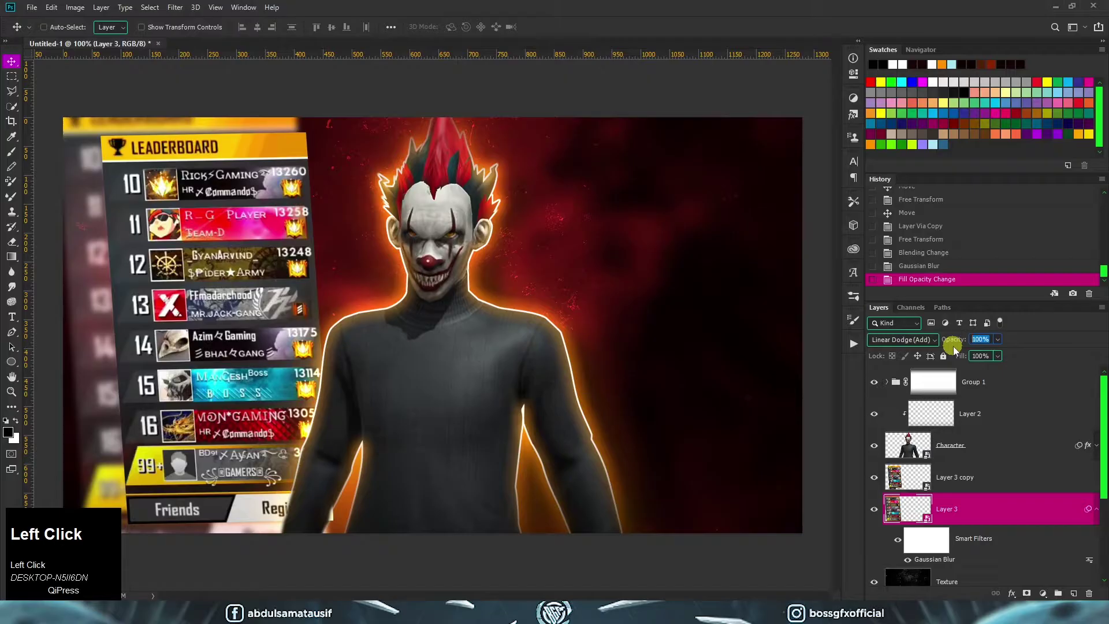
type("50")
left_click(1006, 481)
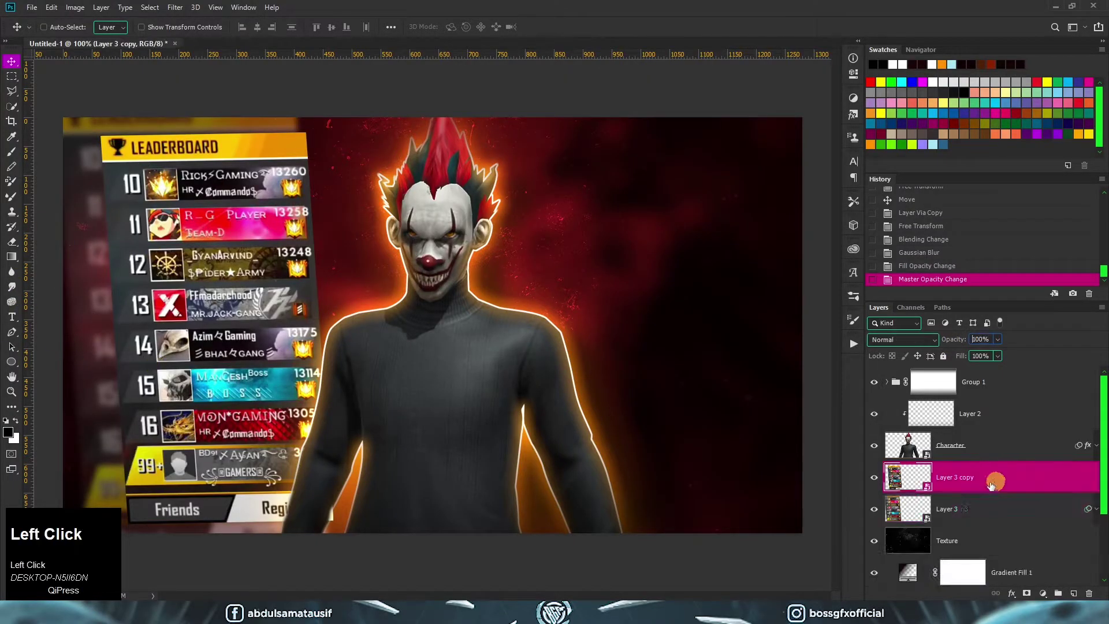
Add a white 2 px Stroke effect with Center position to the sharp leaderboard copy.
double_click(1023, 482)
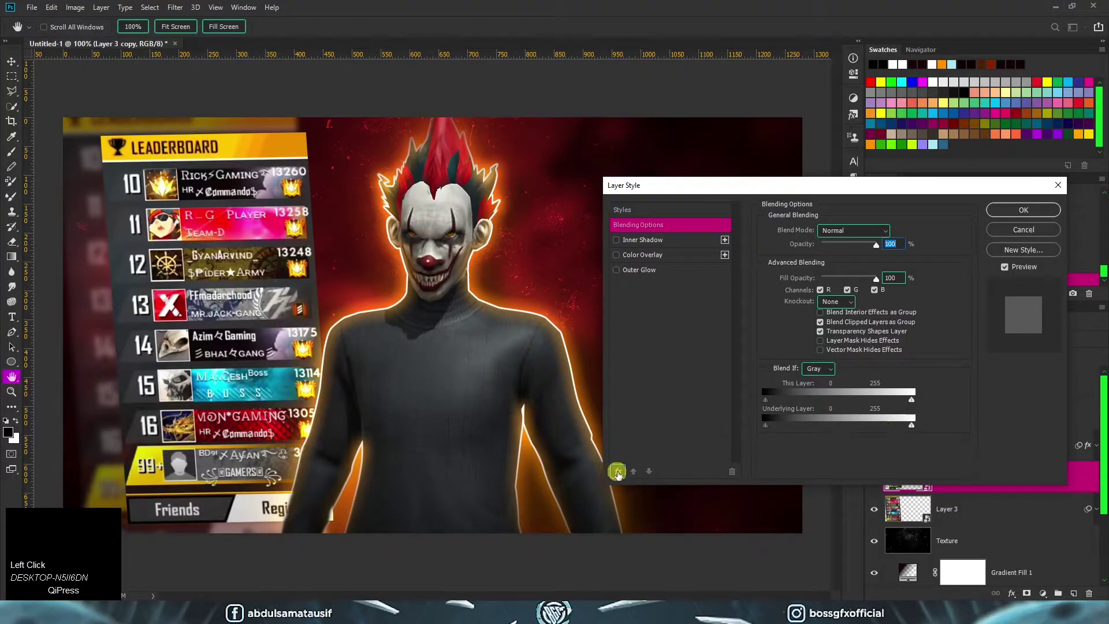
left_click(617, 473)
left_click(642, 358)
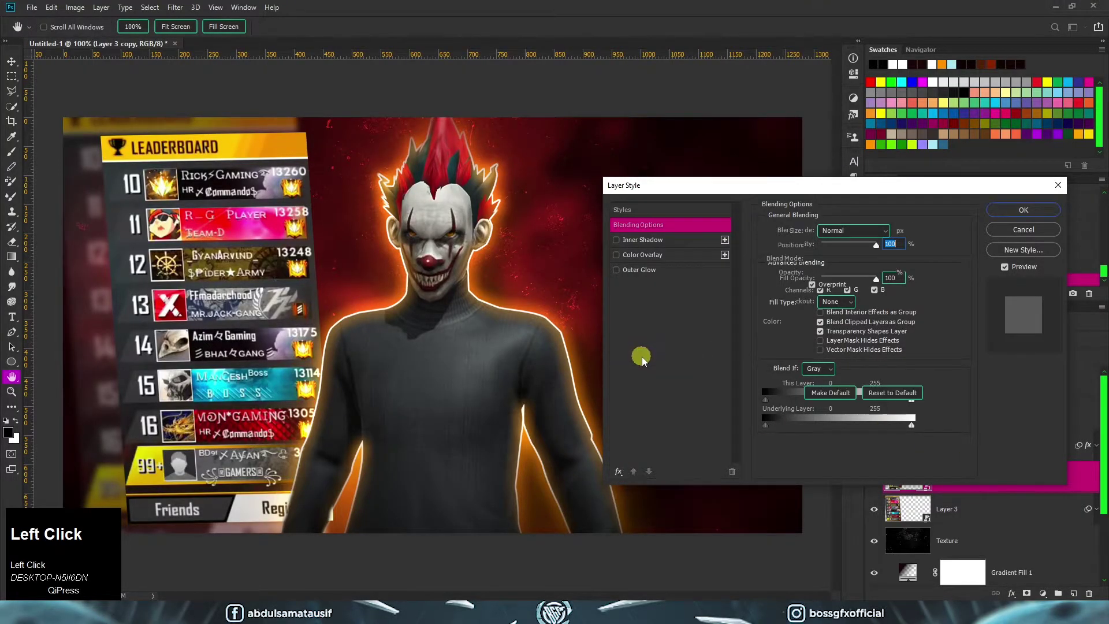
left_click(792, 321)
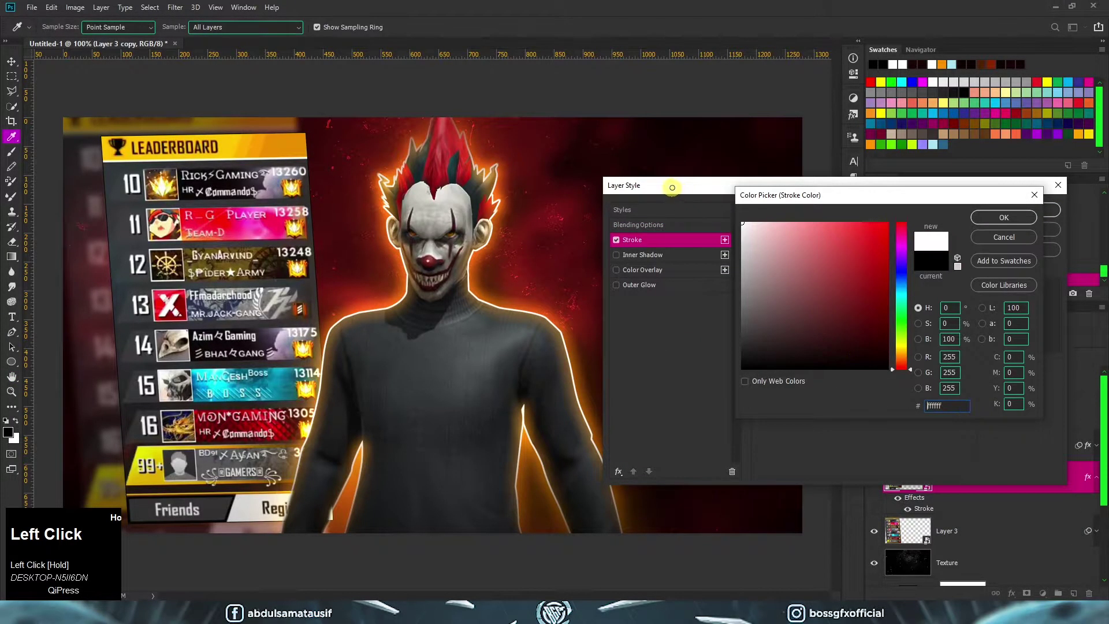
left_click(1004, 217)
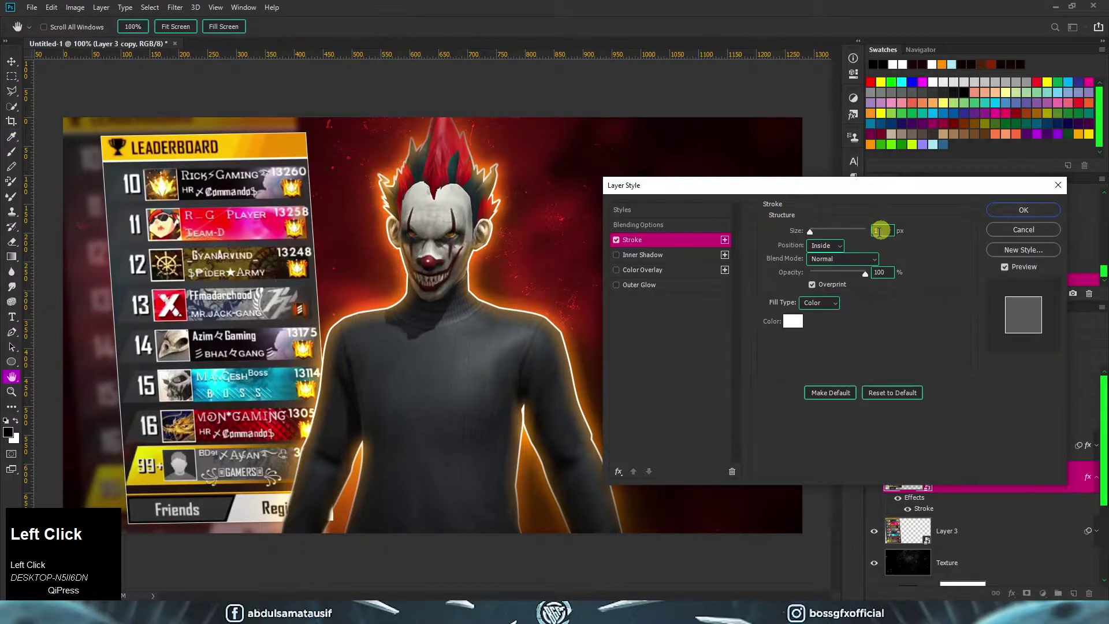
type("2")
left_click(832, 247)
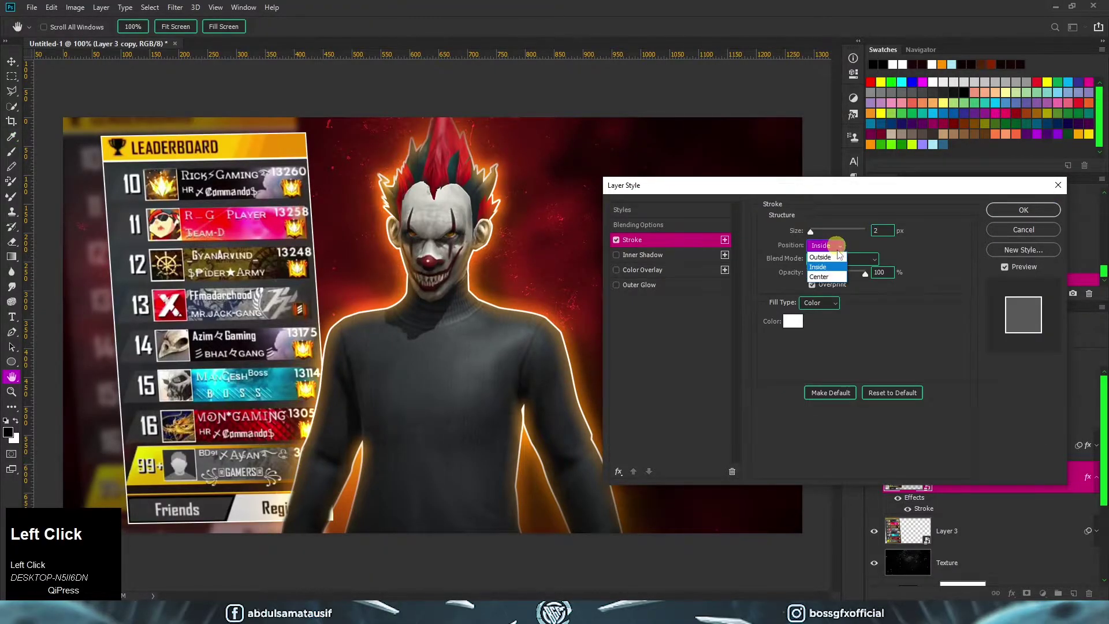
left_click(833, 280)
left_click(1017, 211)
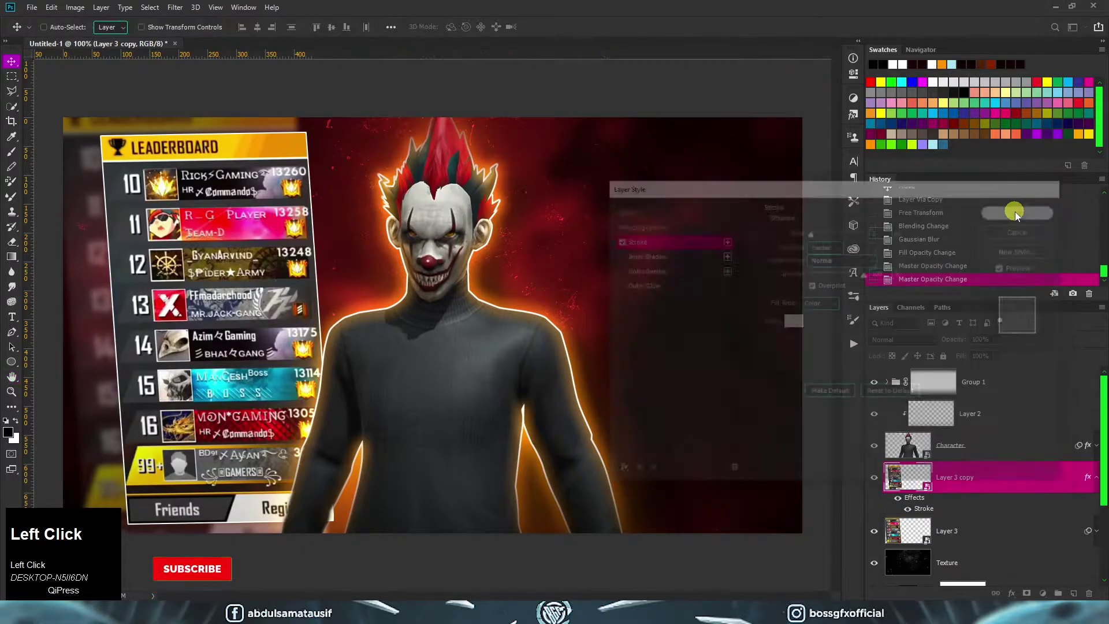
Create a new layer between the character and the leaderboard and paint a white spot behind the neck with a 281 px soft brush.
left_click(1074, 593)
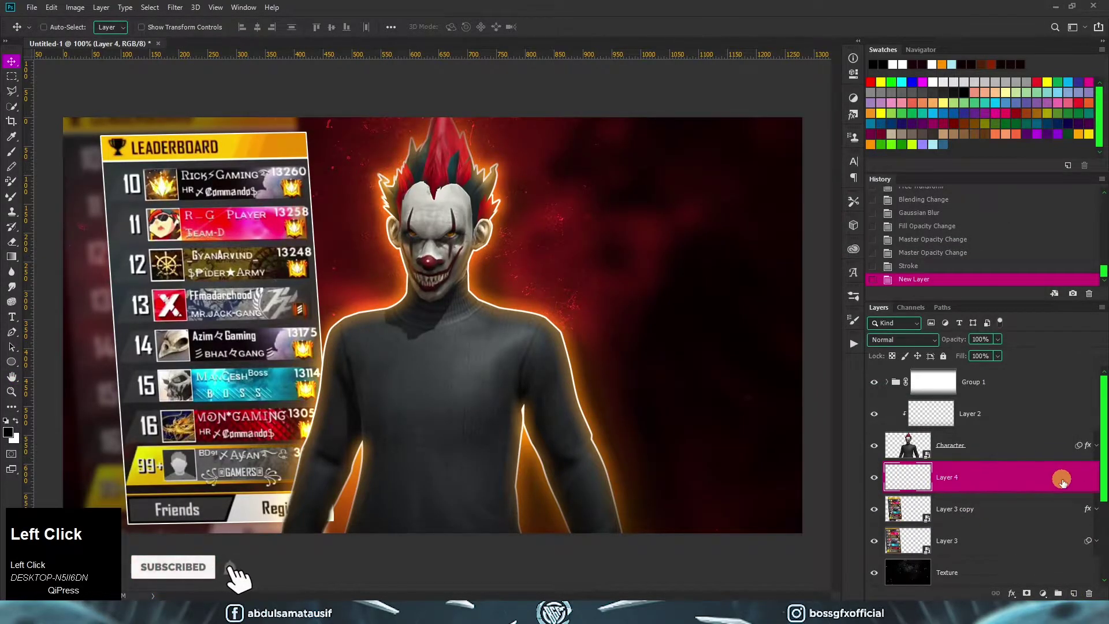
key("b")
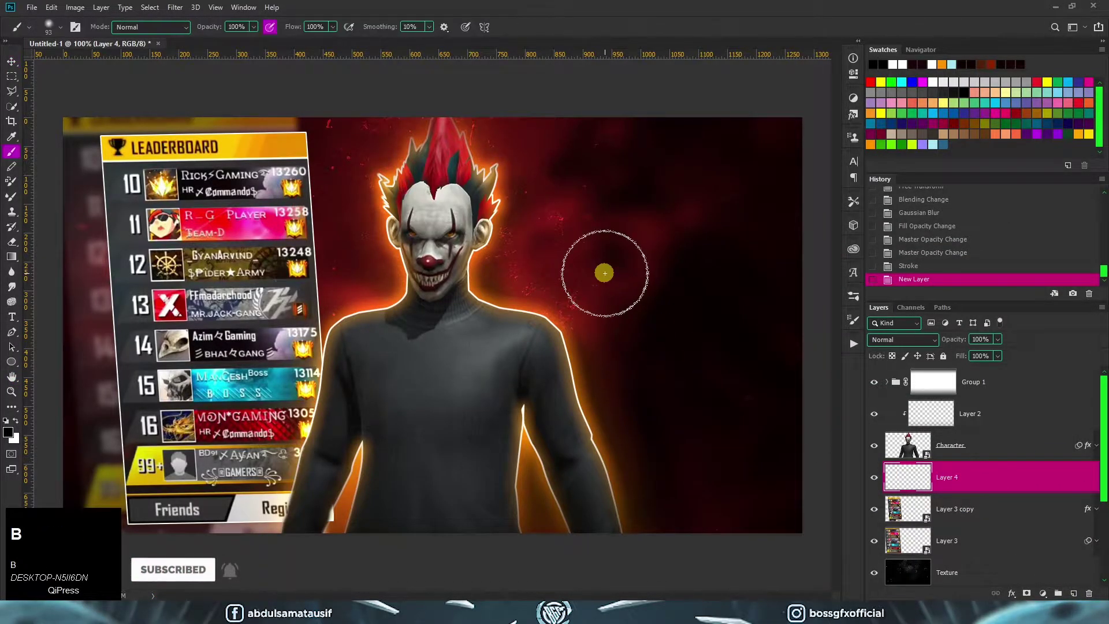
right_click(532, 277, "alt")
right_click(605, 319)
left_click_drag(655, 355, 679, 357)
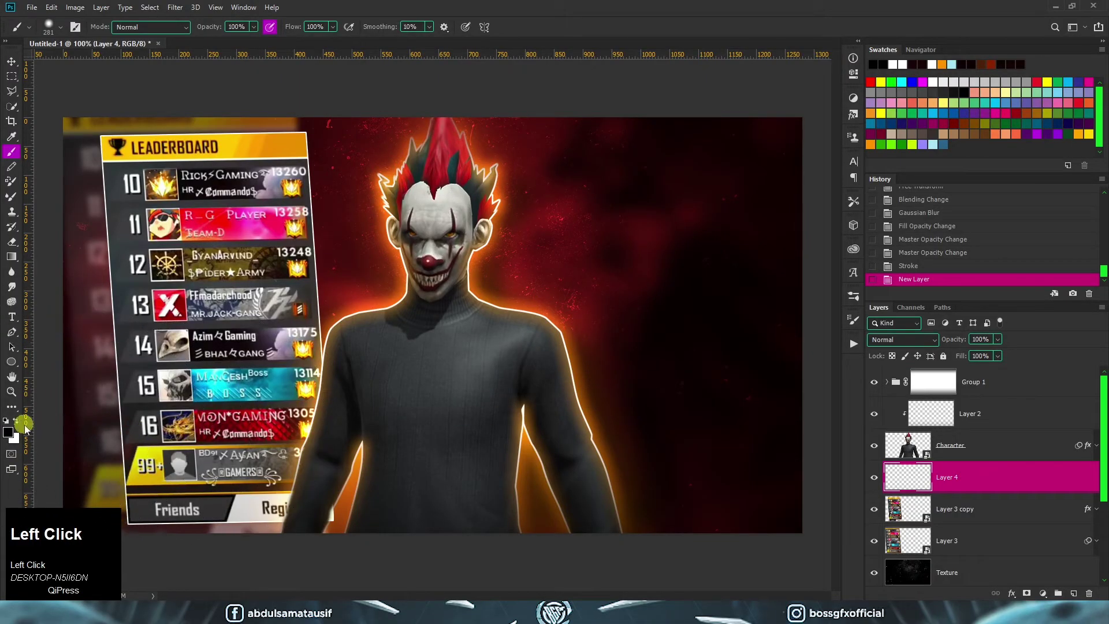
left_click(454, 370)
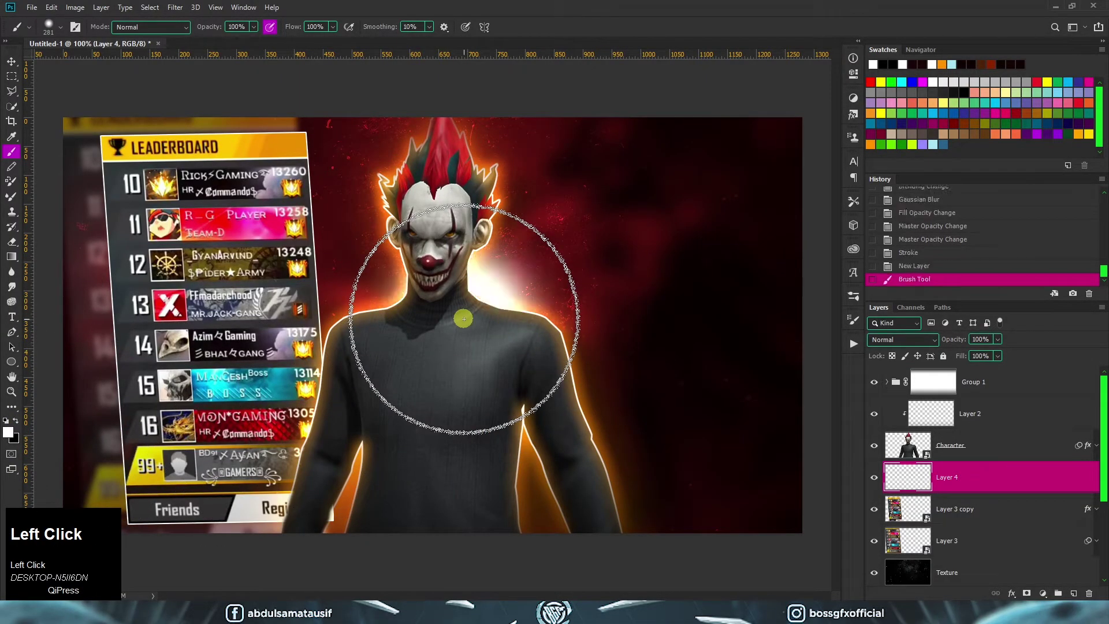
Enlarge the white glow spot, center it behind the character's shoulders, and set its layer to Linear Dodge (Add).
key("v")
key("ctrl+t")
left_click_drag(581, 436, 631, 485)
left_click_drag(565, 376, 548, 422)
left_click(902, 339)
left_click(896, 396)
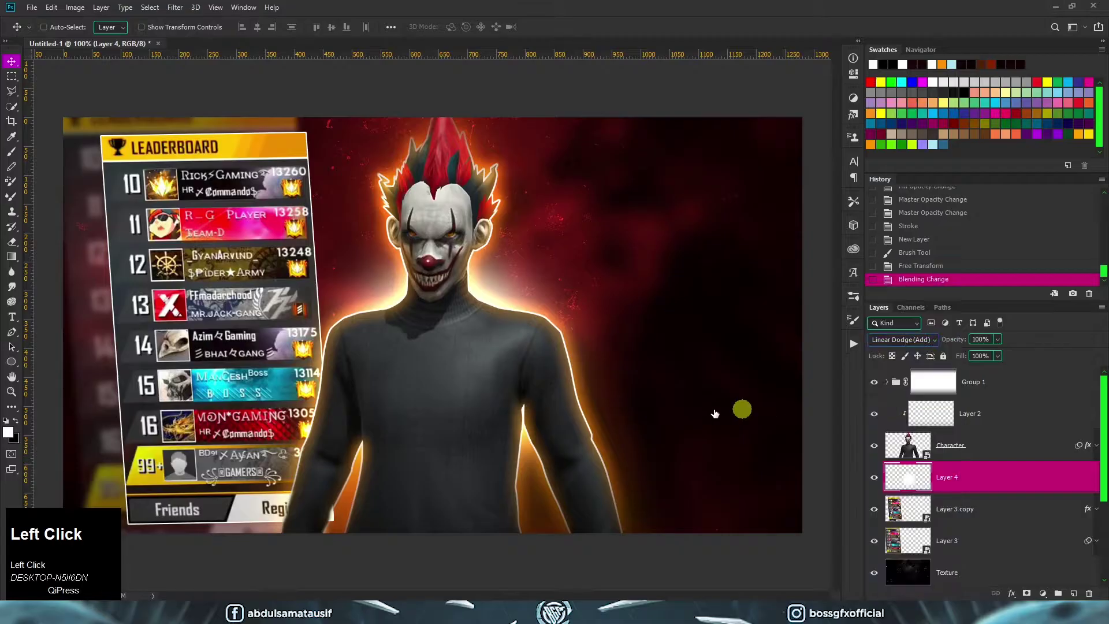
Place the Red Smoke image above Group 1, rotate it to about 83°, and set it to Linear Dodge (Add).
left_click(934, 382)
key("alt+Tab")
left_click_drag(167, 413, 775, 351)
left_click_drag(577, 484, 378, 413)
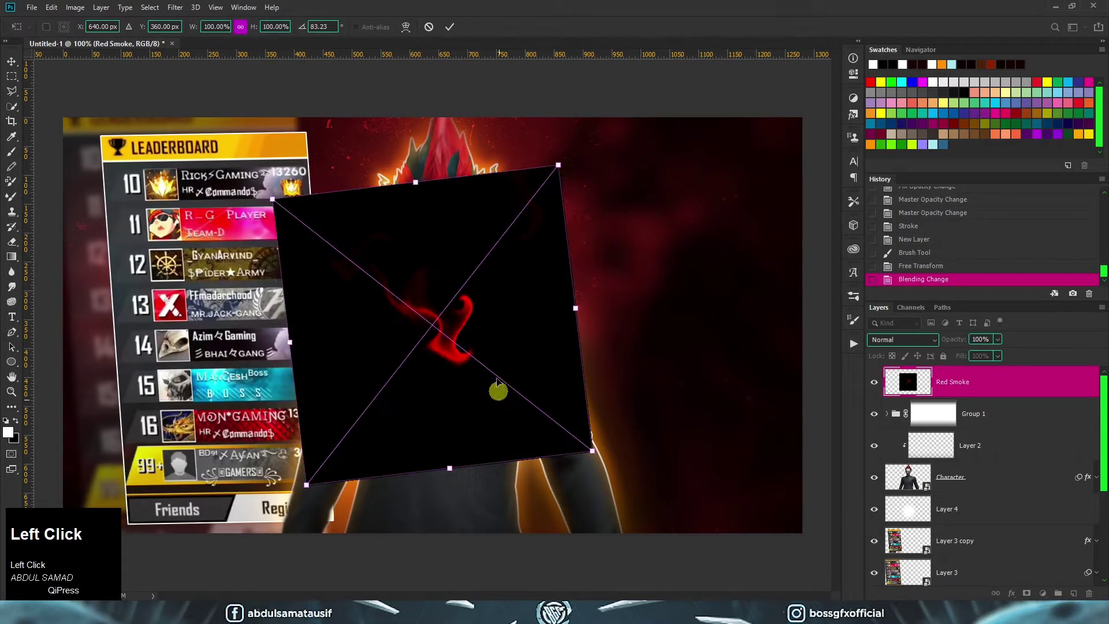
left_click_drag(497, 392, 485, 348)
left_click(902, 340)
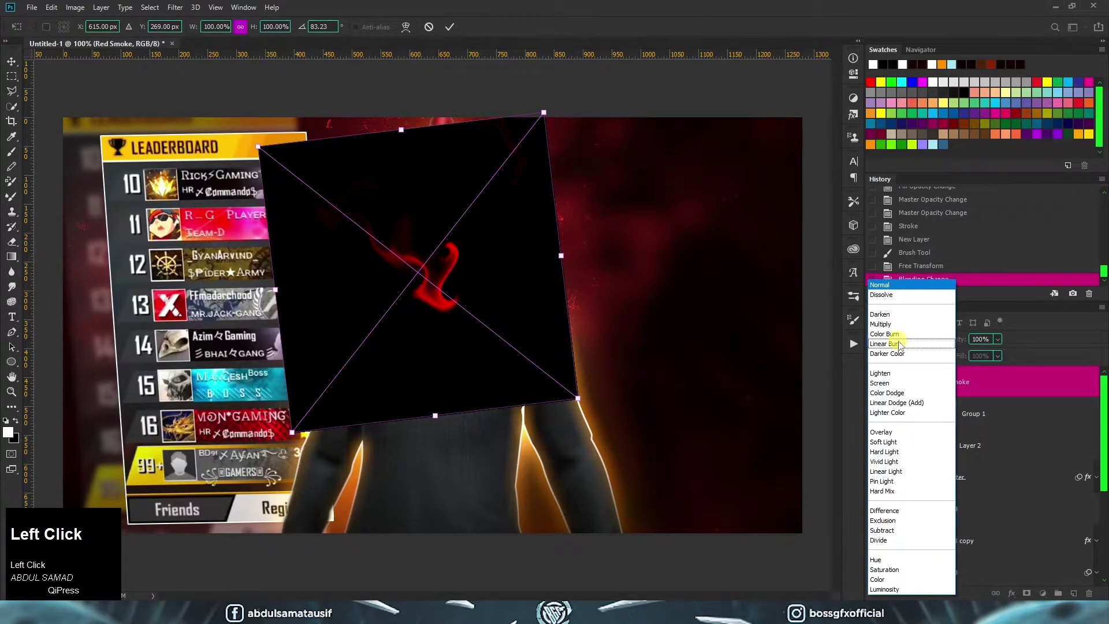
left_click(904, 403)
Scale the red smoke down to about 42% and position it over the clown's left-hand eye.
left_click_drag(578, 399, 476, 328)
left_click_drag(444, 286, 429, 241)
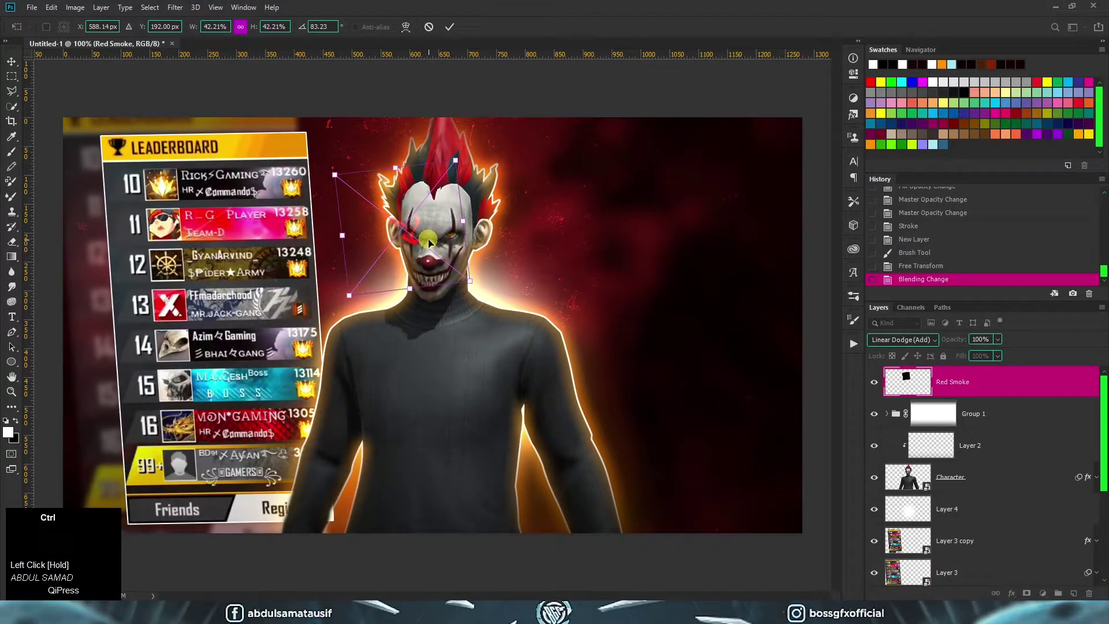
scroll(428, 242, "up", 3)
left_click_drag(528, 317, 562, 331)
key("Return")
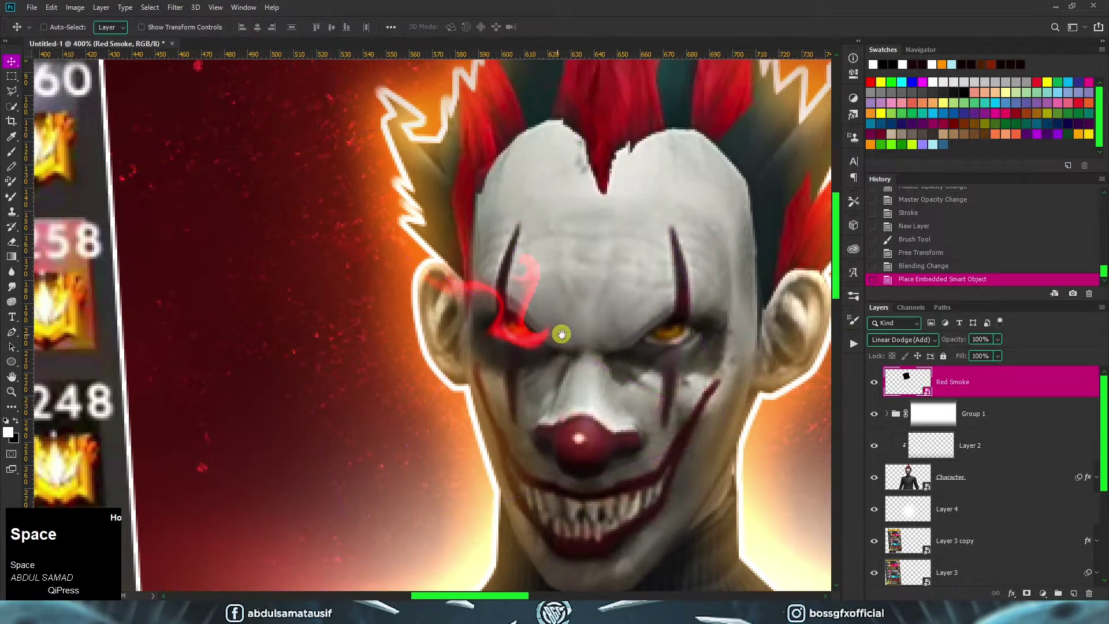
Rasterize the Red Smoke layer and give it a black layer mask that hides it entirely.
right_click(1019, 383)
left_click(918, 316)
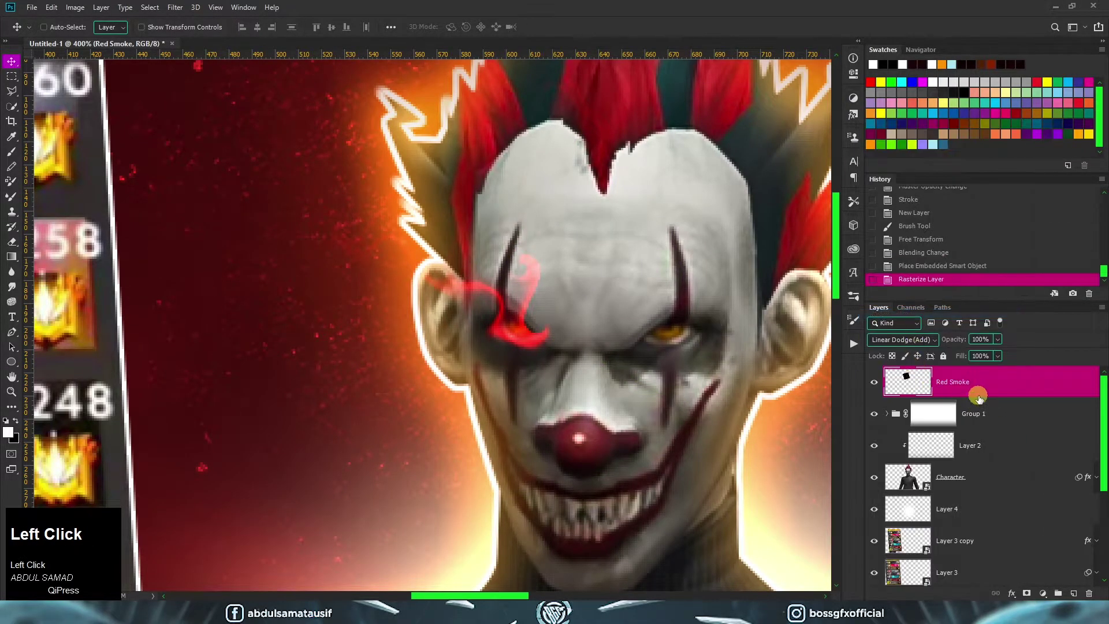
left_click(1027, 593, "alt")
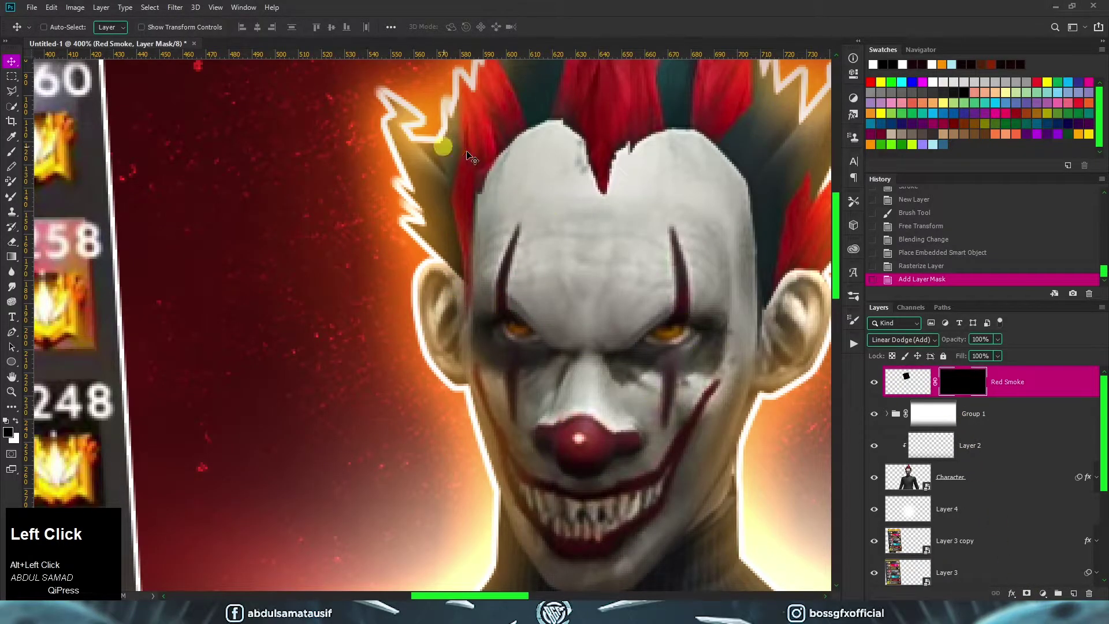
Paint white on the mask with a small soft brush to reveal the red smoke around the left-hand eye.
key("b")
right_click(542, 393, "alt")
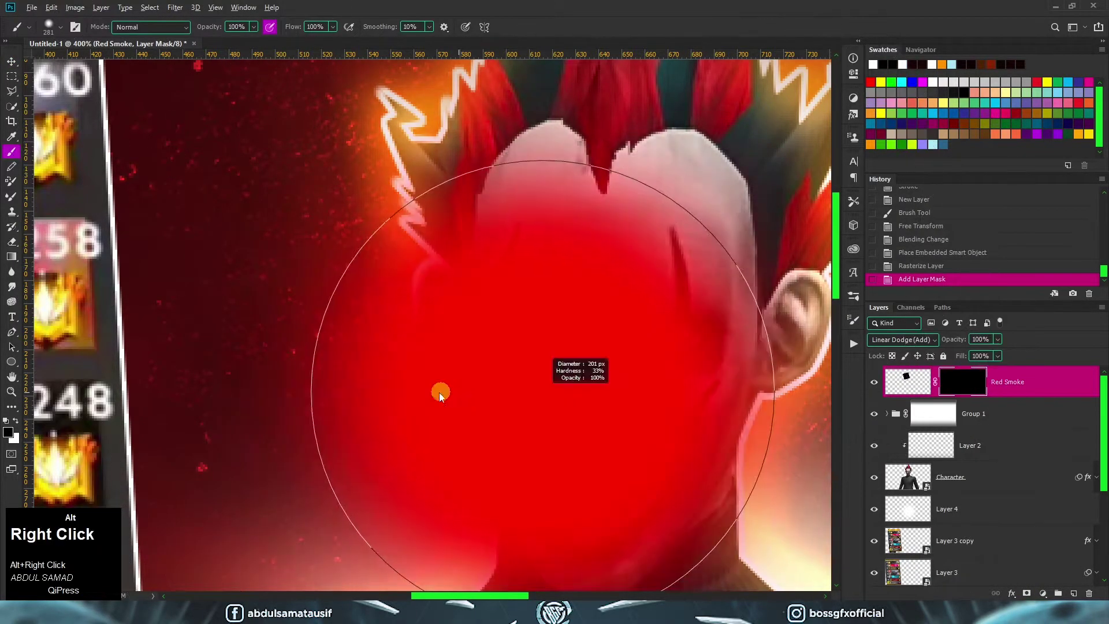
key("x")
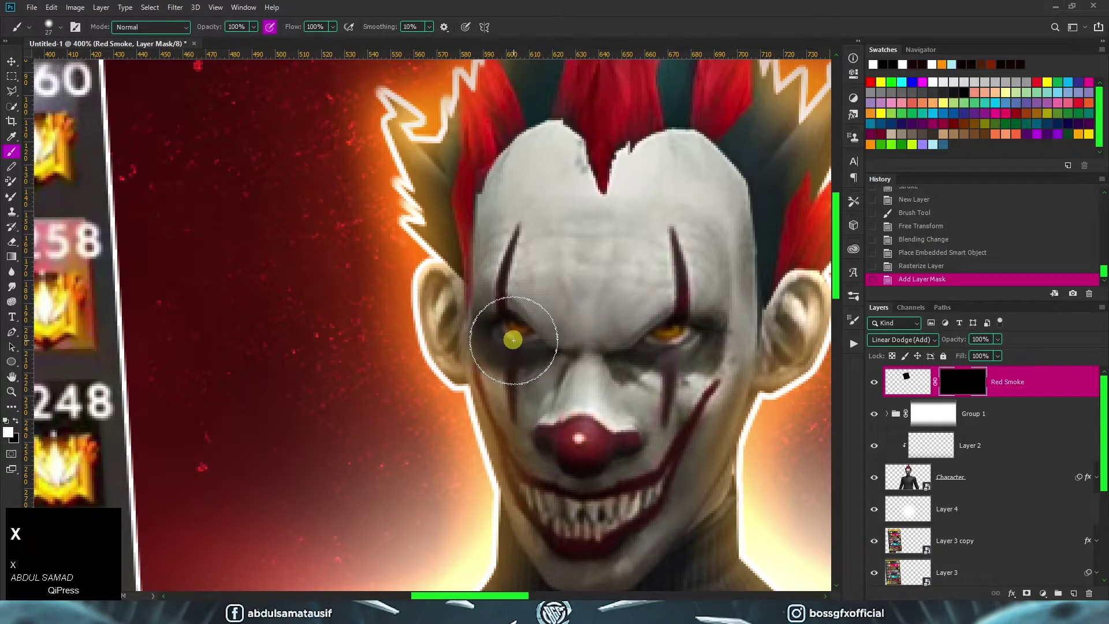
mouse_move(500, 323)
left_mouse_down()
mouse_move(530, 325)
mouse_move(514, 320)
mouse_move(555, 332)
mouse_move(529, 282)
mouse_move(509, 303)
left_mouse_up()
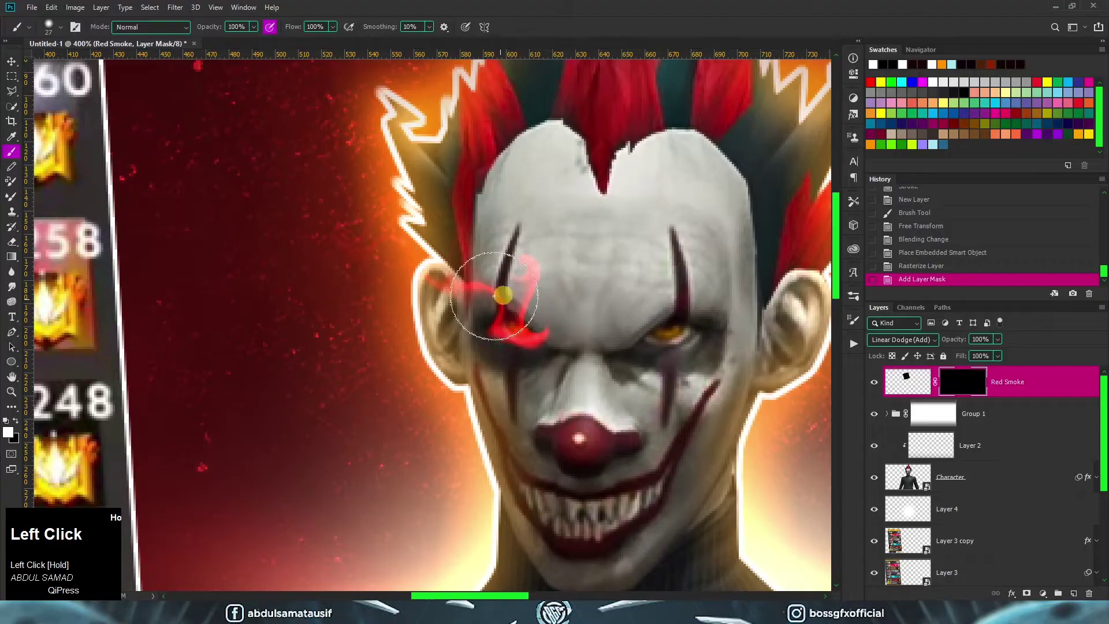
right_click(554, 324, "alt")
left_click(555, 339)
Mask out the stray smoke curl on the forehead and beside the nose, keeping only the wisp trailing from the eye.
key("x")
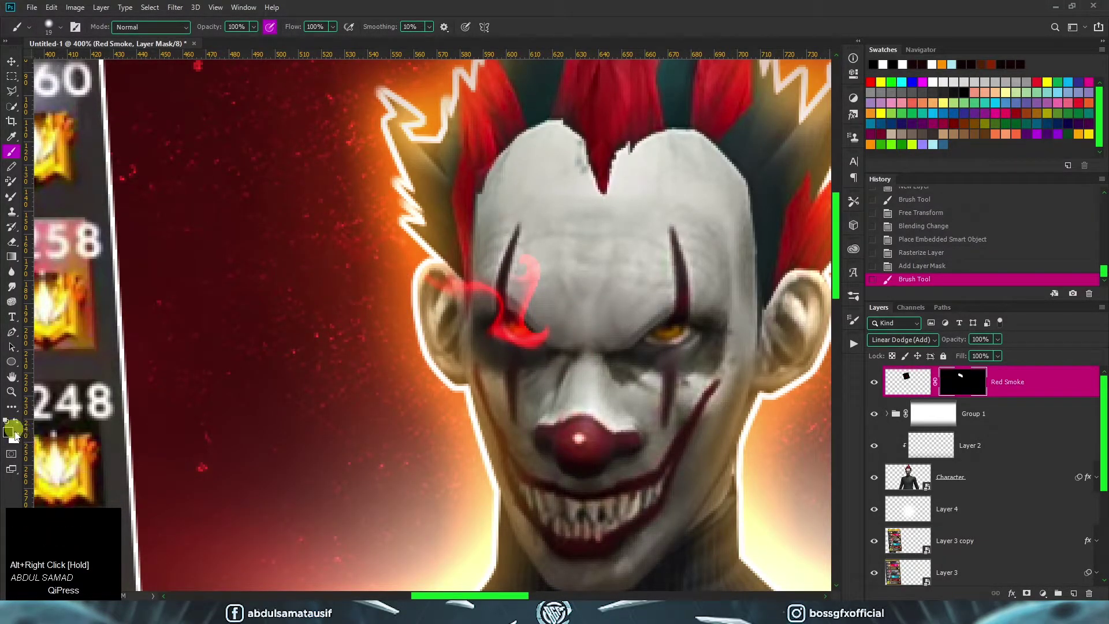
key("x")
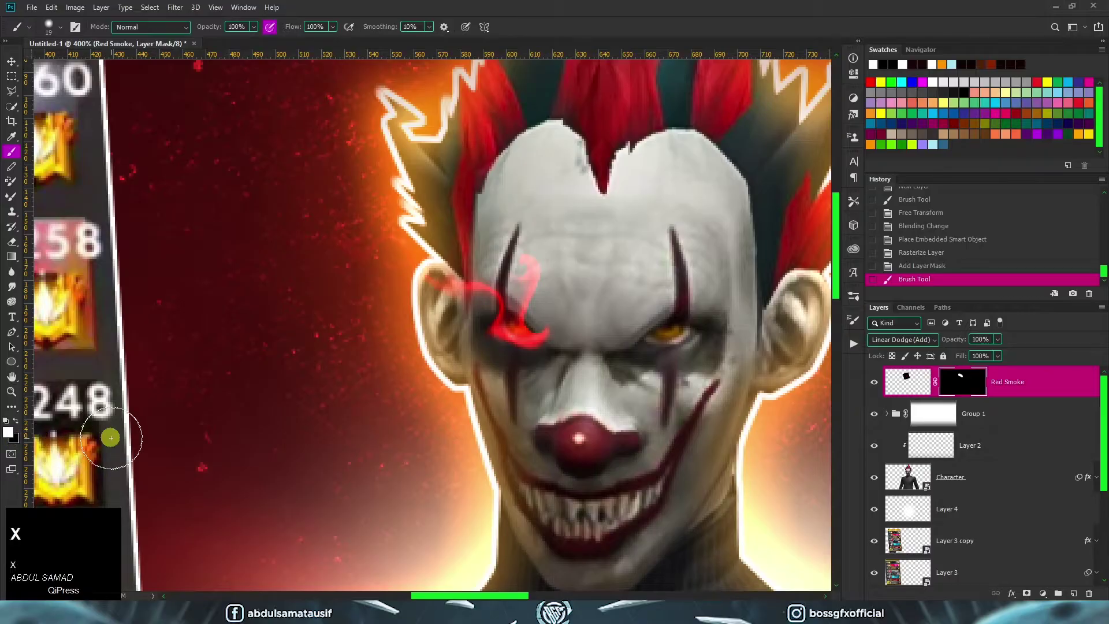
mouse_move(535, 258)
left_mouse_down()
mouse_move(527, 275)
mouse_move(550, 324)
mouse_move(510, 349)
mouse_move(524, 362)
mouse_move(539, 347)
mouse_move(537, 307)
mouse_move(552, 368)
left_mouse_up()
right_click(529, 322)
key("x")
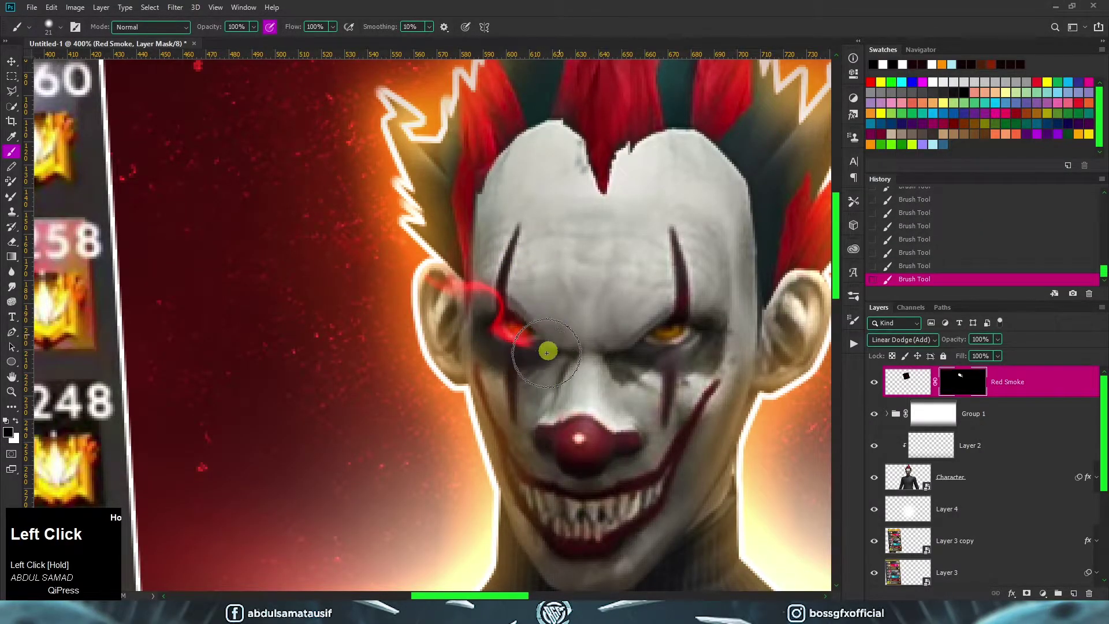
key("x")
Nudge the smoke into alignment with the eye and shift its hue from red to yellow with Hue/Saturation.
left_click(11, 64)
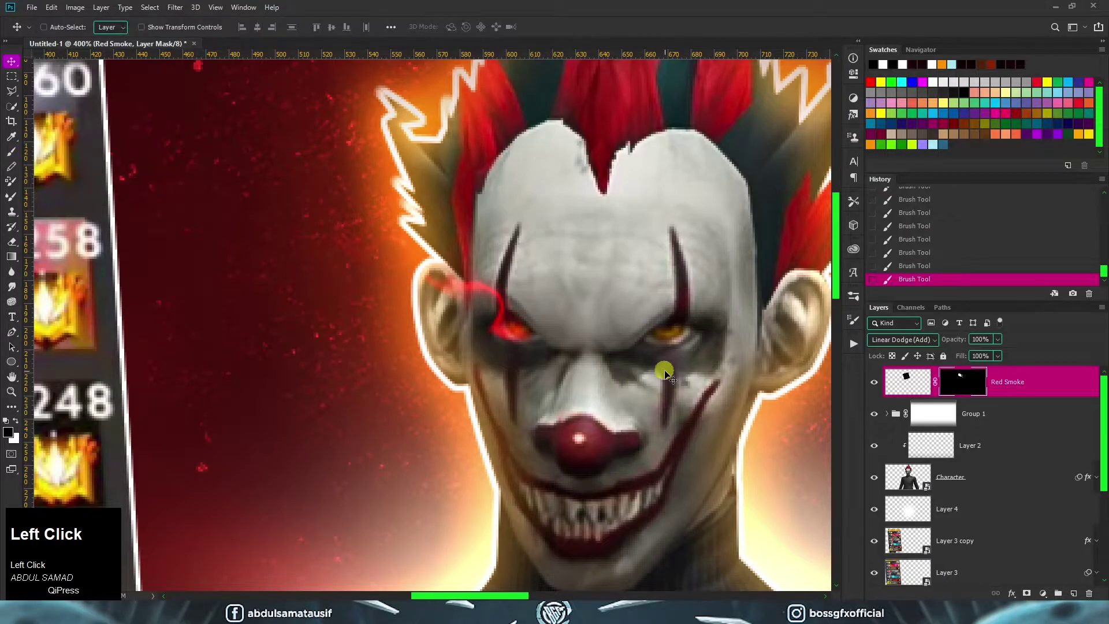
left_click_drag(512, 329, 513, 331)
left_click(908, 386)
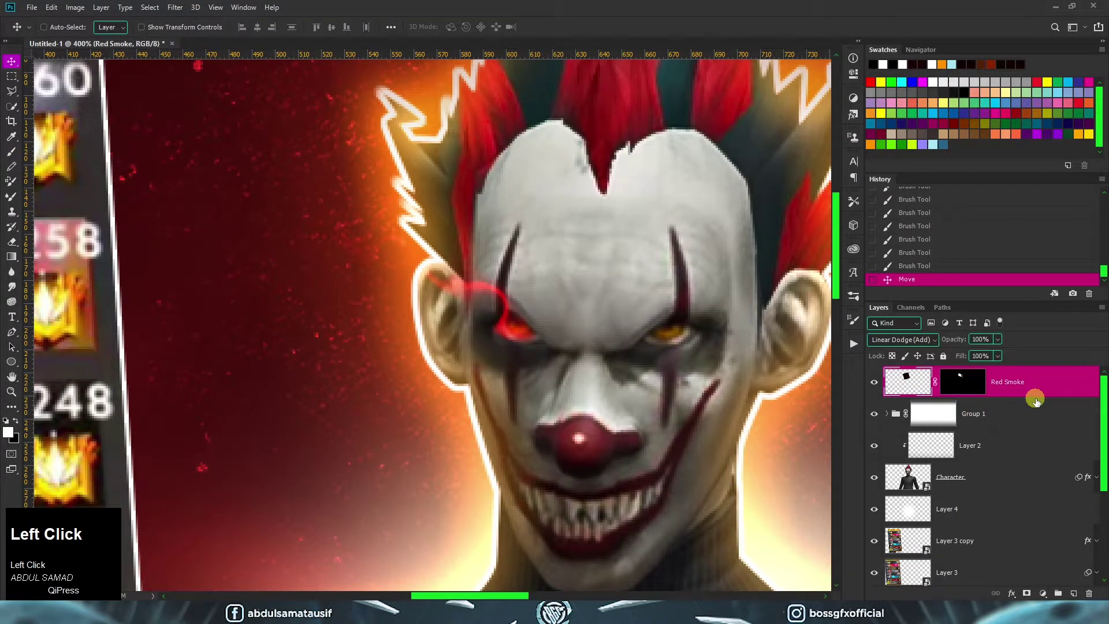
key("ctrl+u")
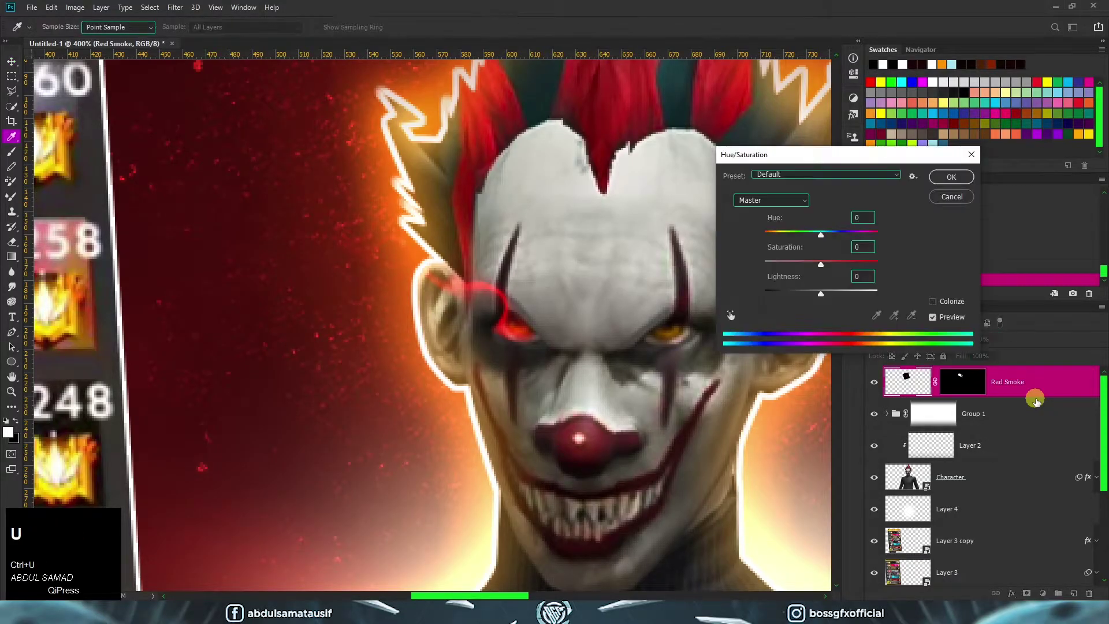
left_click_drag(825, 165, 793, 179)
left_click_drag(789, 249, 818, 258)
key("Return")
Duplicate the yellow smoke layer, flip the copy horizontally, and move it over the clown's other eye.
scroll(594, 321, "right", 2)
key("j")
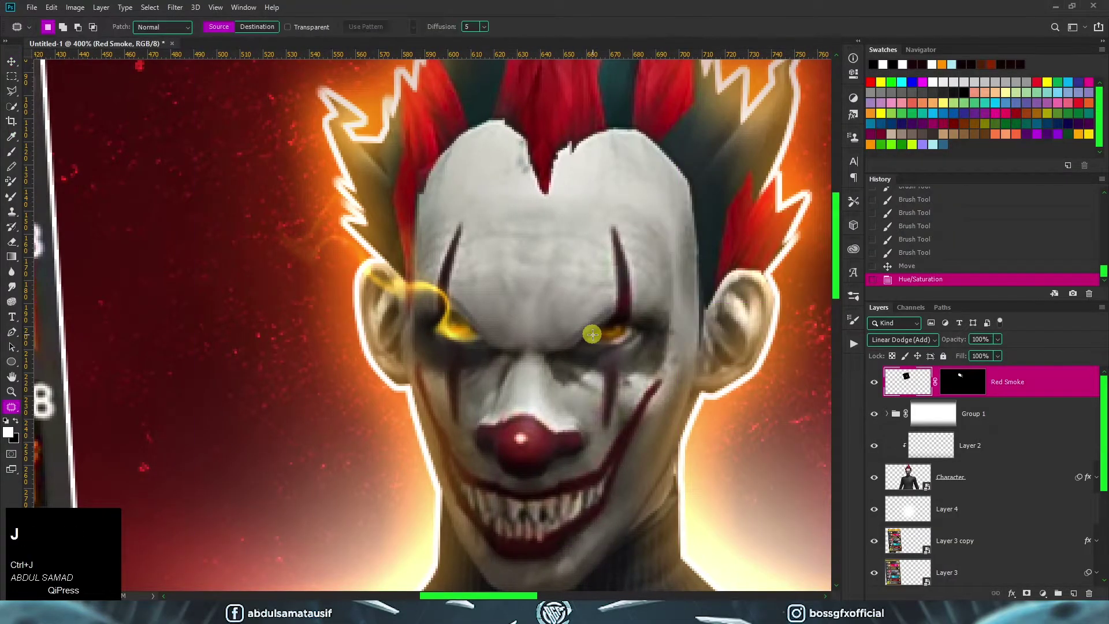
key("ctrl+j")
key("ctrl+t")
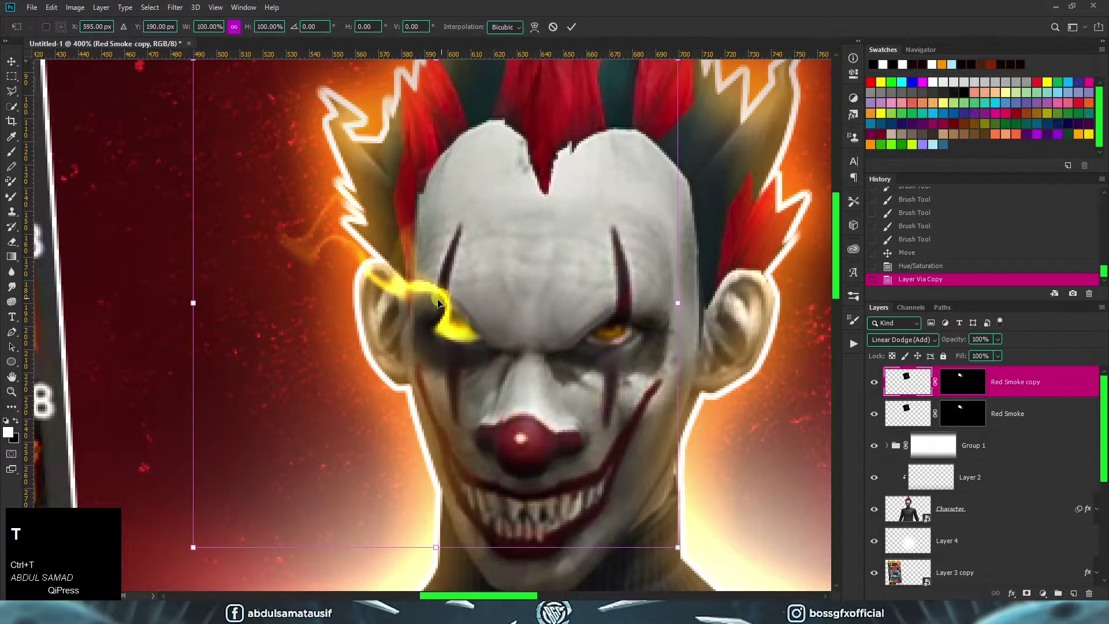
right_click(435, 301)
left_click(502, 448)
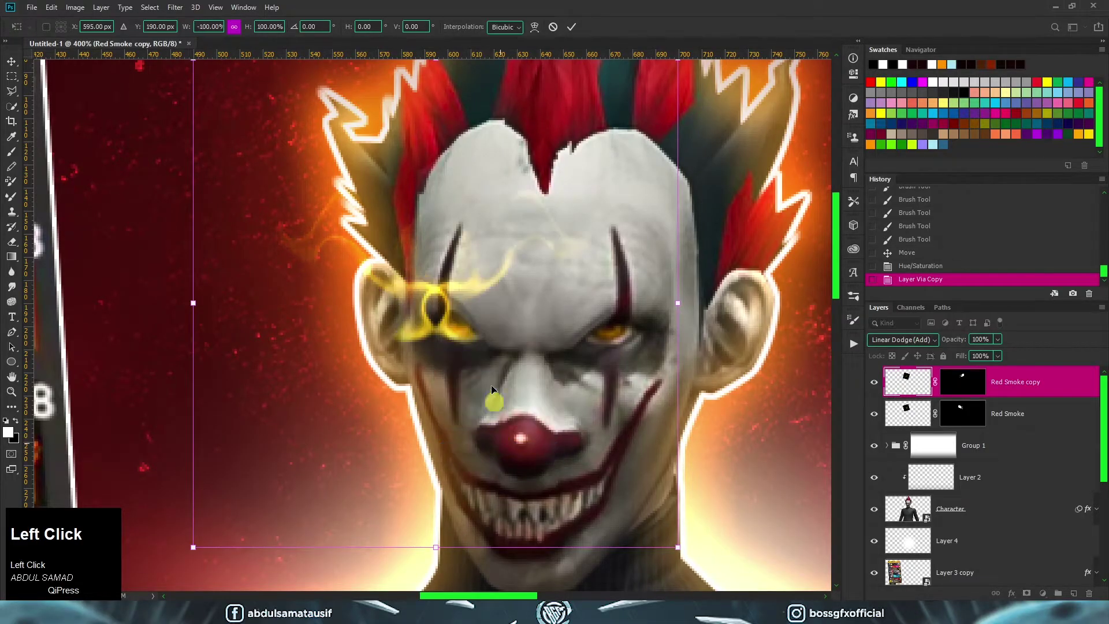
left_click_drag(457, 333, 655, 340)
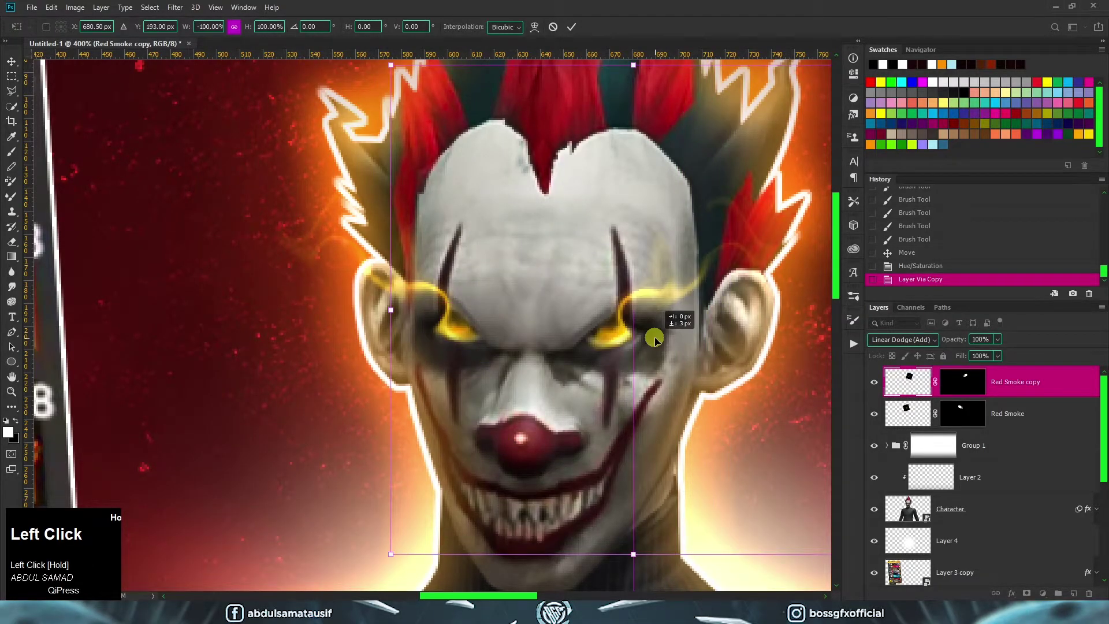
double_click(655, 340)
Group the two eye smoke layers, compare the design with and without them, and name the group "smoke".
left_click_drag(708, 364, 677, 363)
scroll(679, 362, "down", 2)
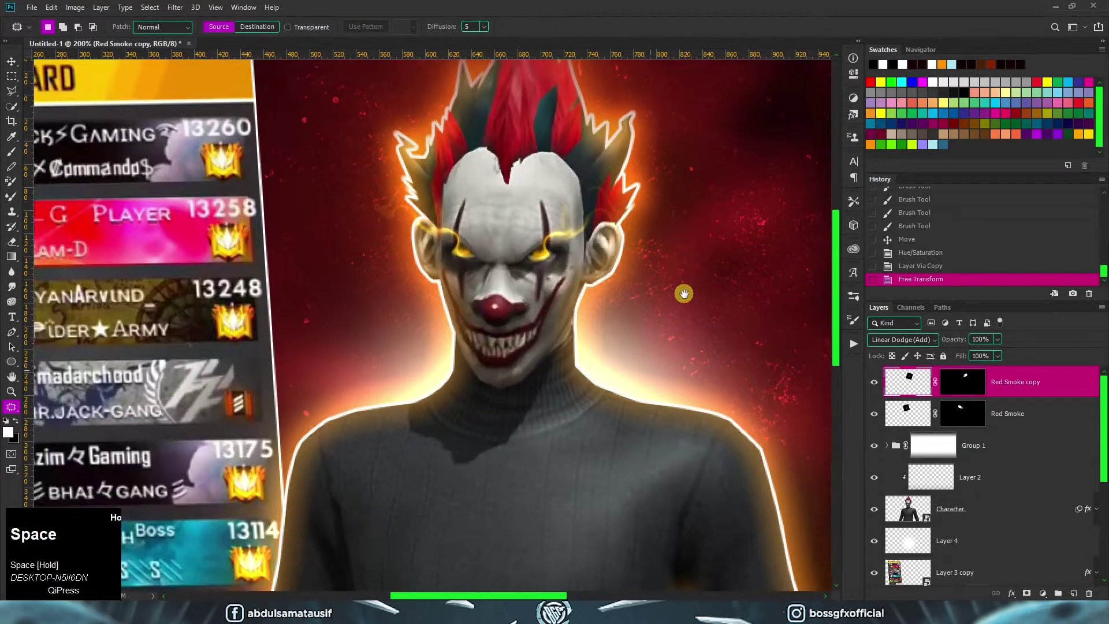
left_click_drag(667, 302, 701, 299)
left_click(1039, 414, "shift")
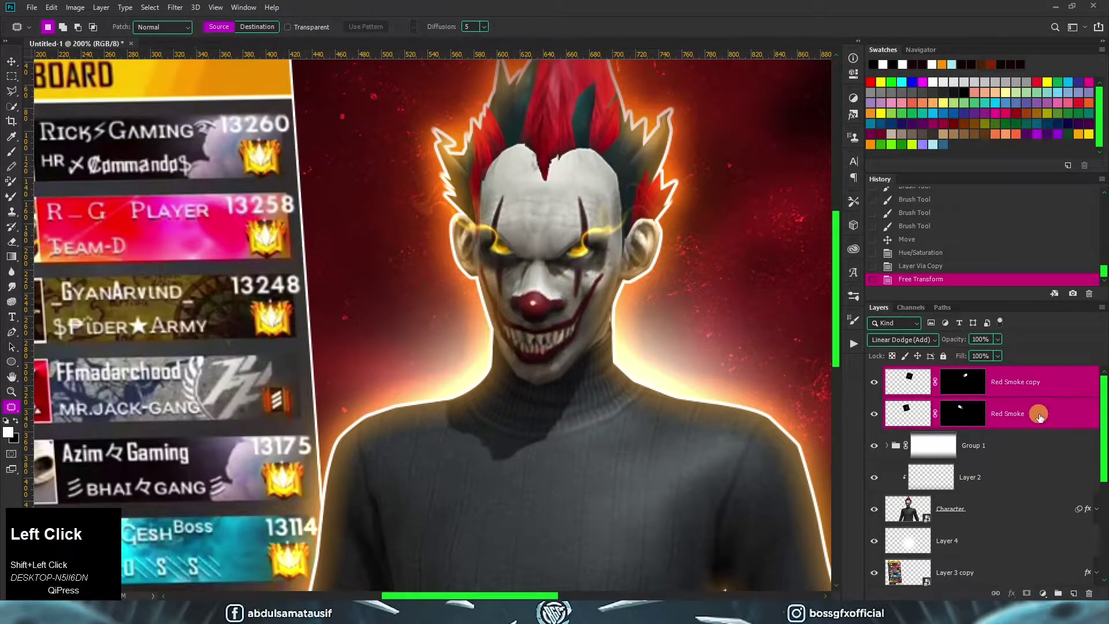
key("ctrl+g")
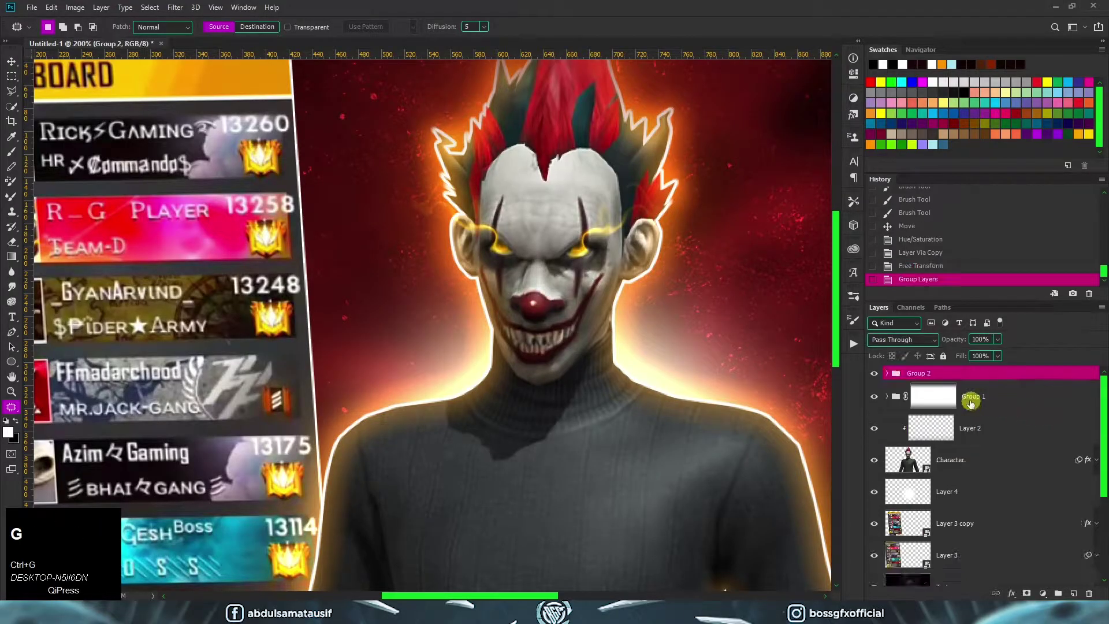
left_click(875, 374)
left_click(874, 374)
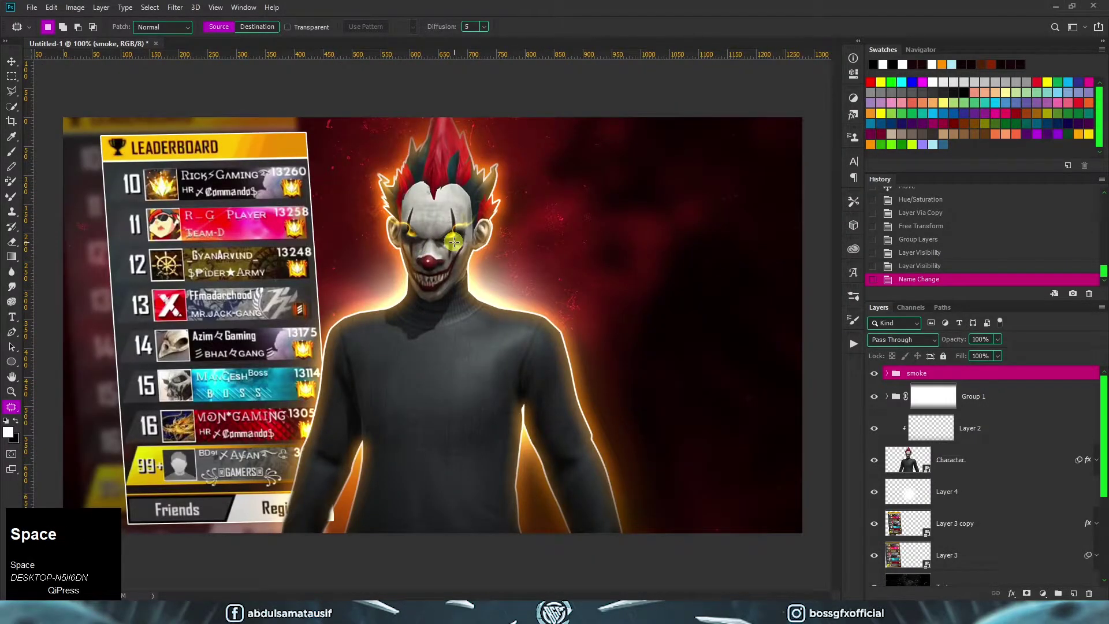
Start a new text line beside the character, directly above the Gradient Fill 1 layer, and set its font to After Night.
left_click(12, 62)
key("t")
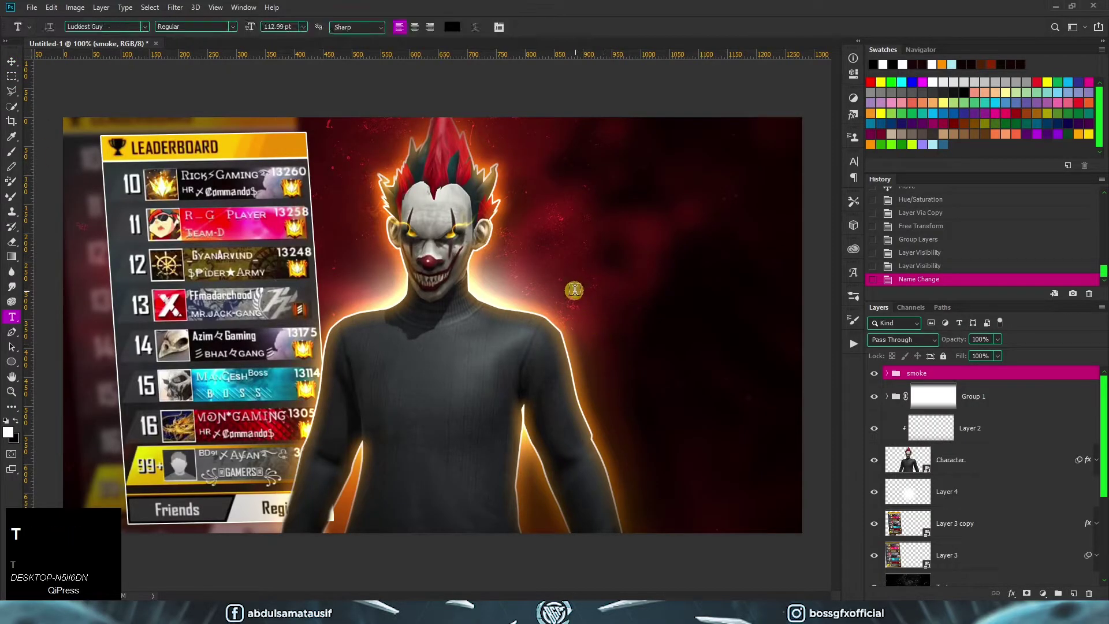
scroll(1034, 485, "down", 3)
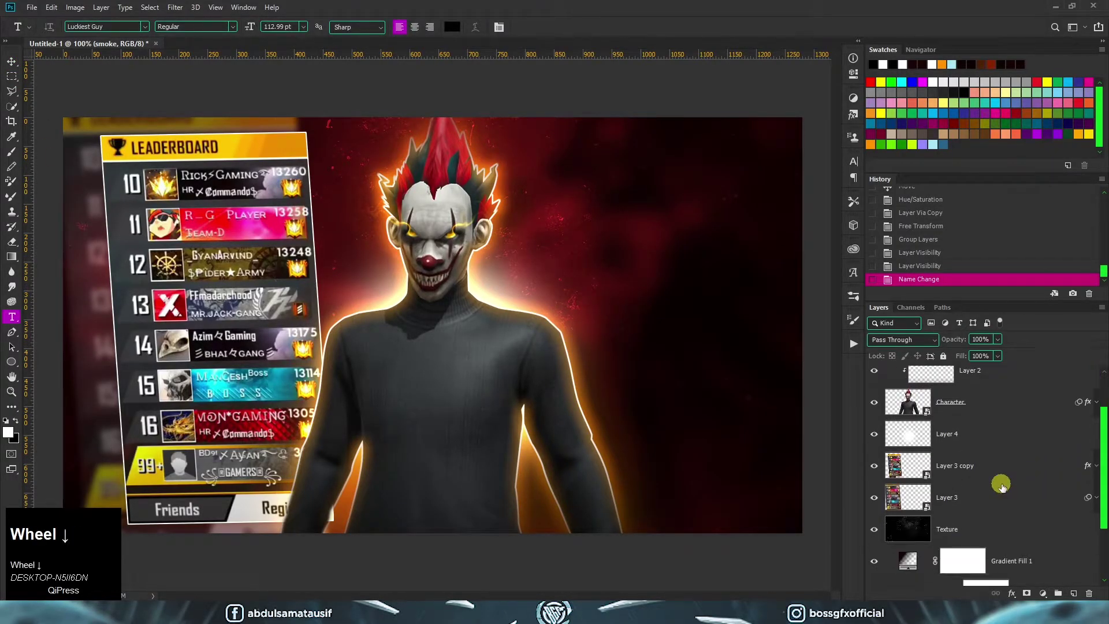
scroll(1002, 487, "down", 1)
left_click(948, 454)
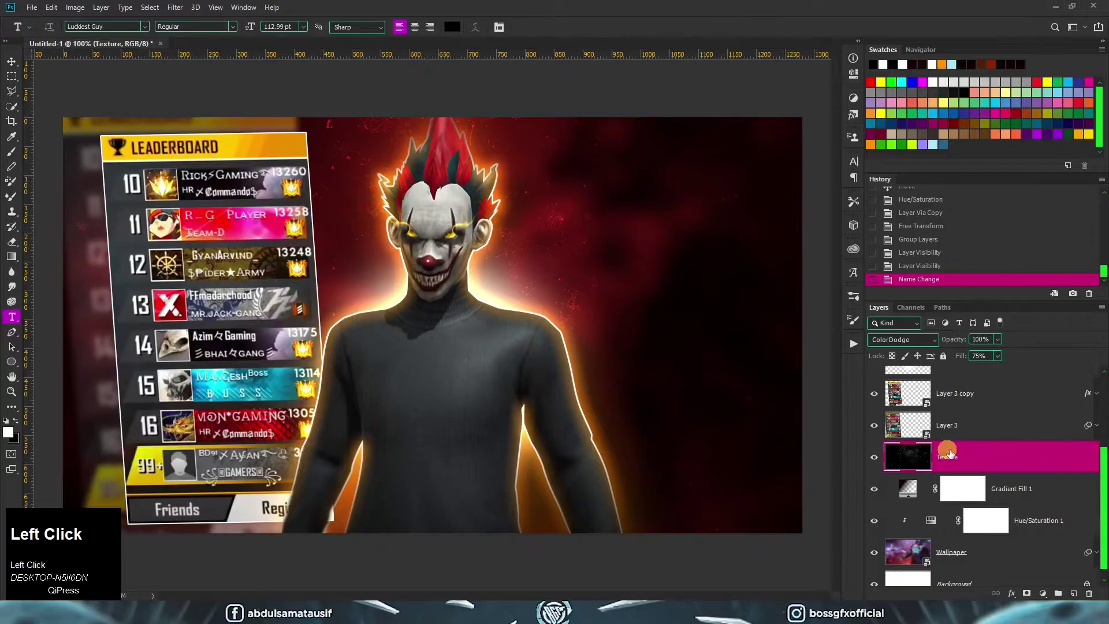
left_click(1011, 488)
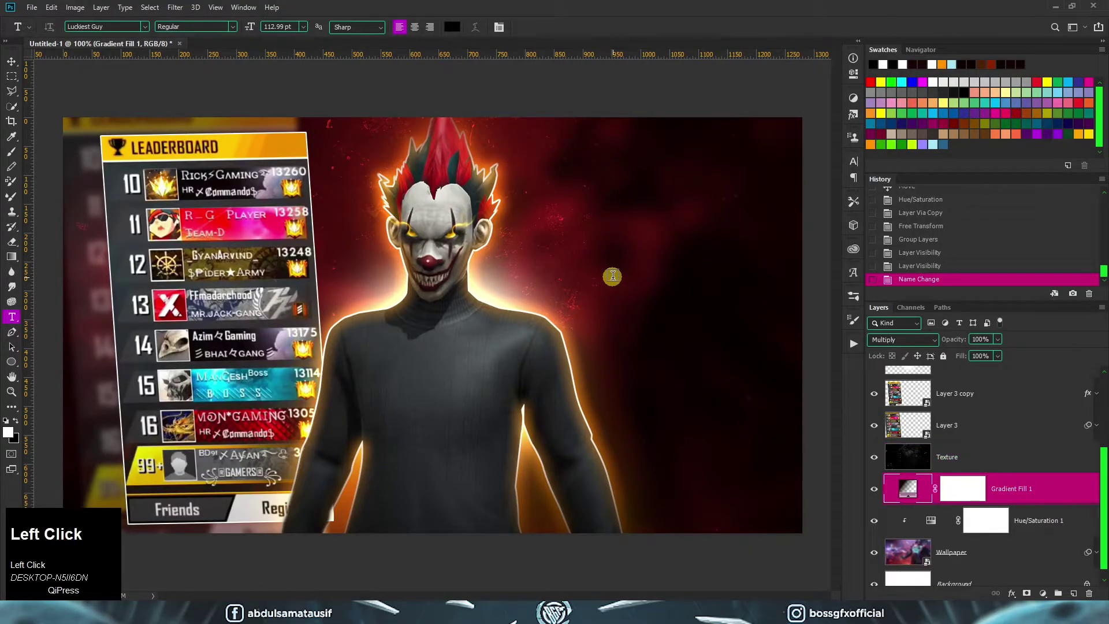
left_click(613, 276)
left_click(854, 161)
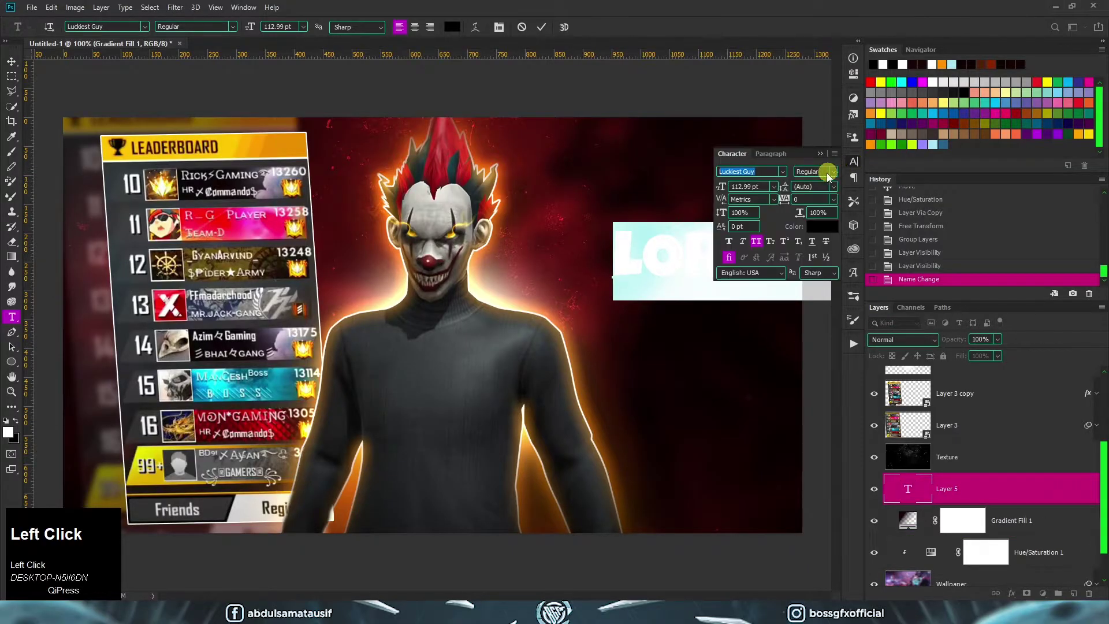
left_click(783, 172)
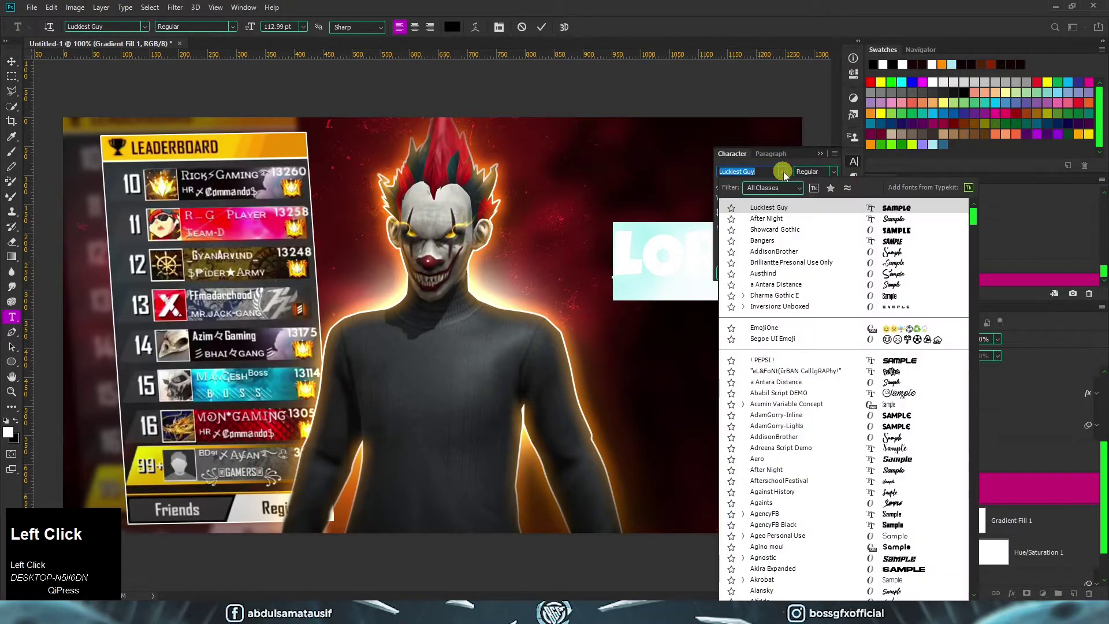
left_click(779, 220)
Set the text color to orange ff9200, turn off All Caps, and enter "Classy".
left_click(806, 226)
left_click(872, 142)
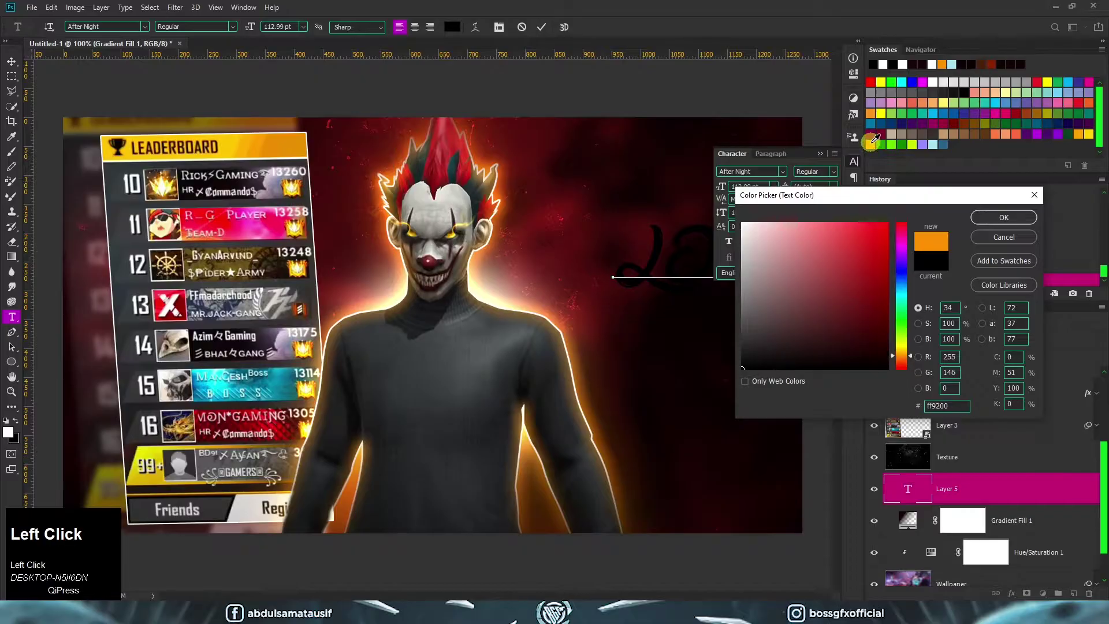
left_click(977, 215)
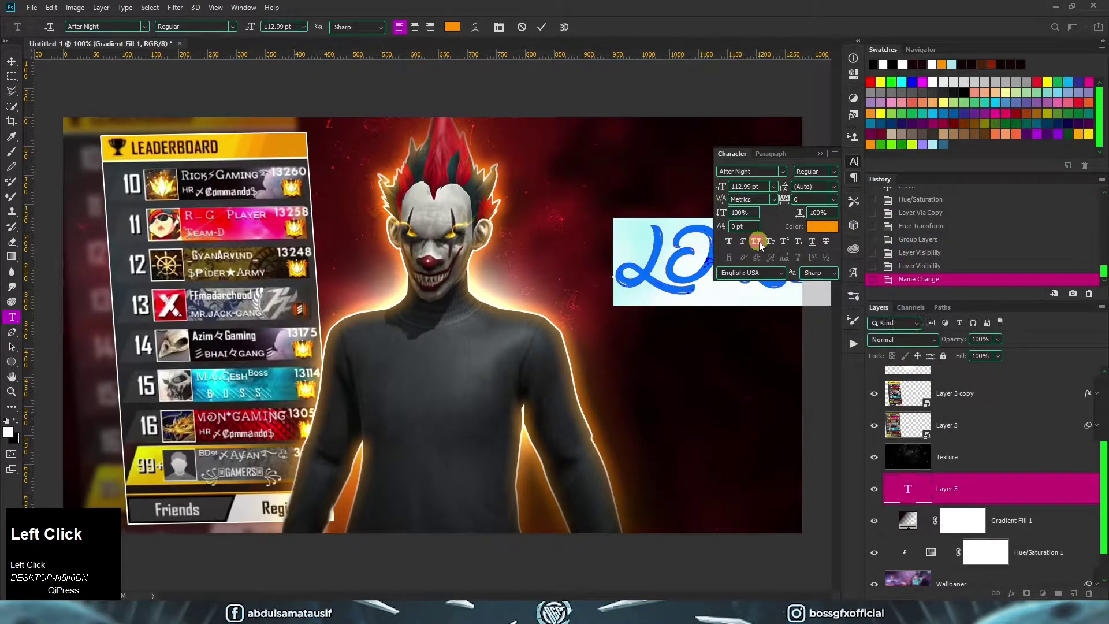
left_click(836, 164)
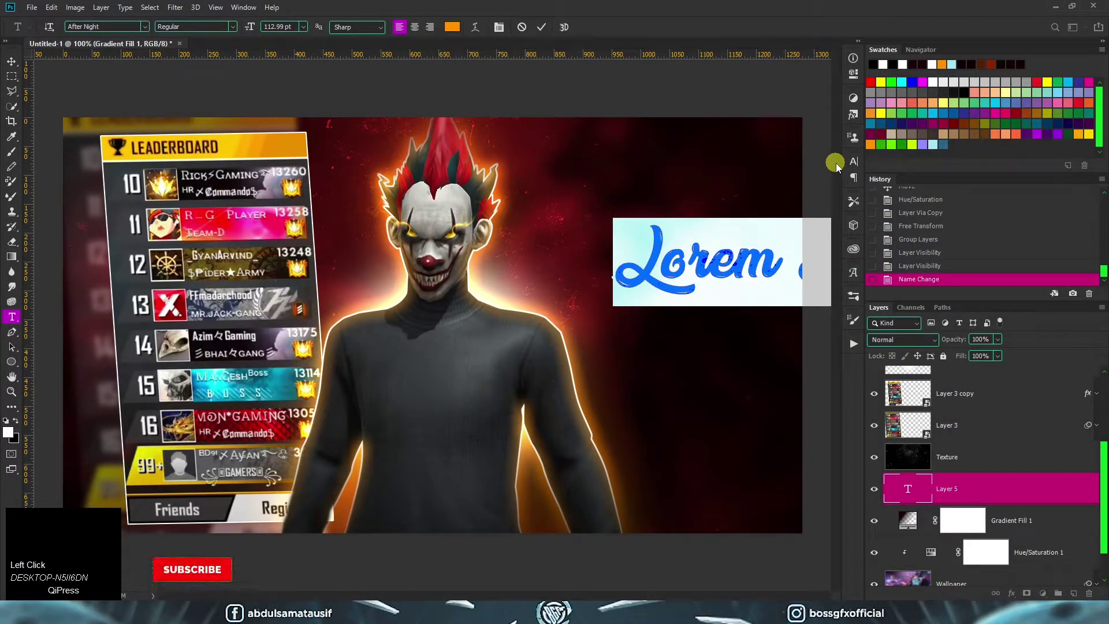
type("Classy")
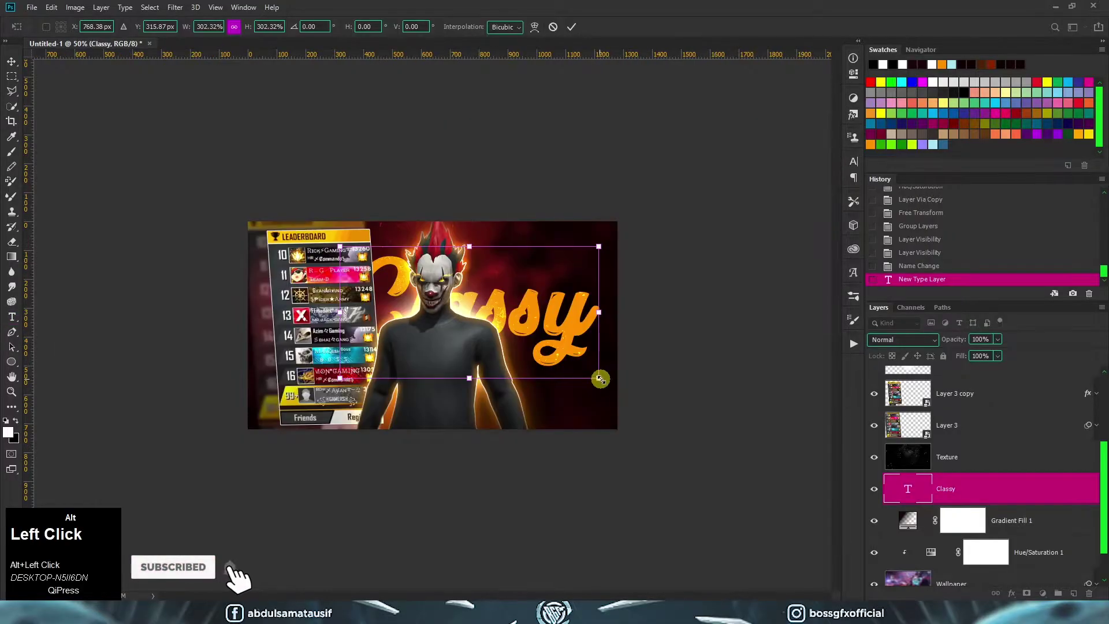
Enlarge the Classy text until it spreads behind the character across the background, and set its blend mode to Soft Light.
mouse_move(599, 376)
left_mouse_down()
mouse_move(696, 423)
mouse_move(641, 376)
mouse_move(631, 317)
mouse_move(601, 340)
mouse_move(629, 314)
mouse_move(619, 366)
left_mouse_up()
double_click(618, 366)
left_click(911, 341)
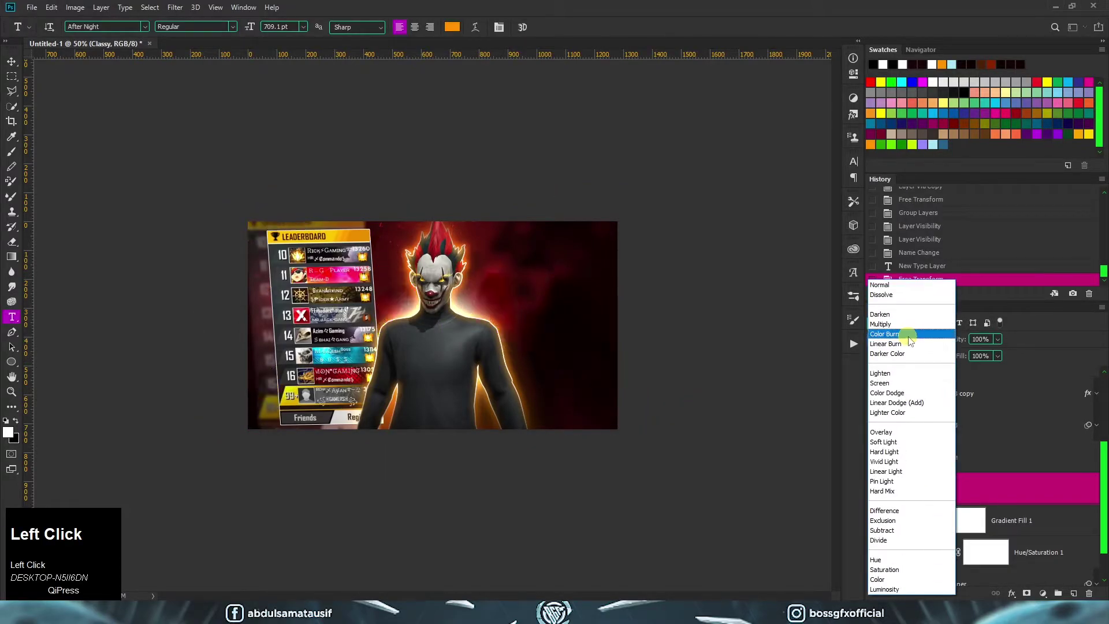
left_click(906, 442)
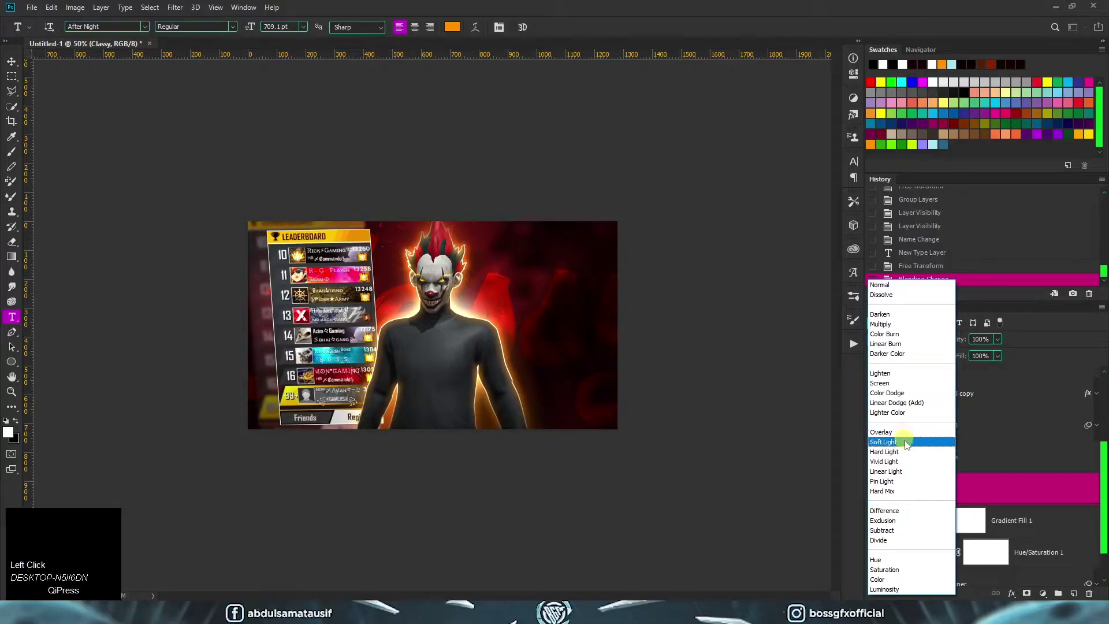
Rasterize the Classy text layer and apply a Gaussian Blur with a radius of 3 pixels.
left_click(175, 7)
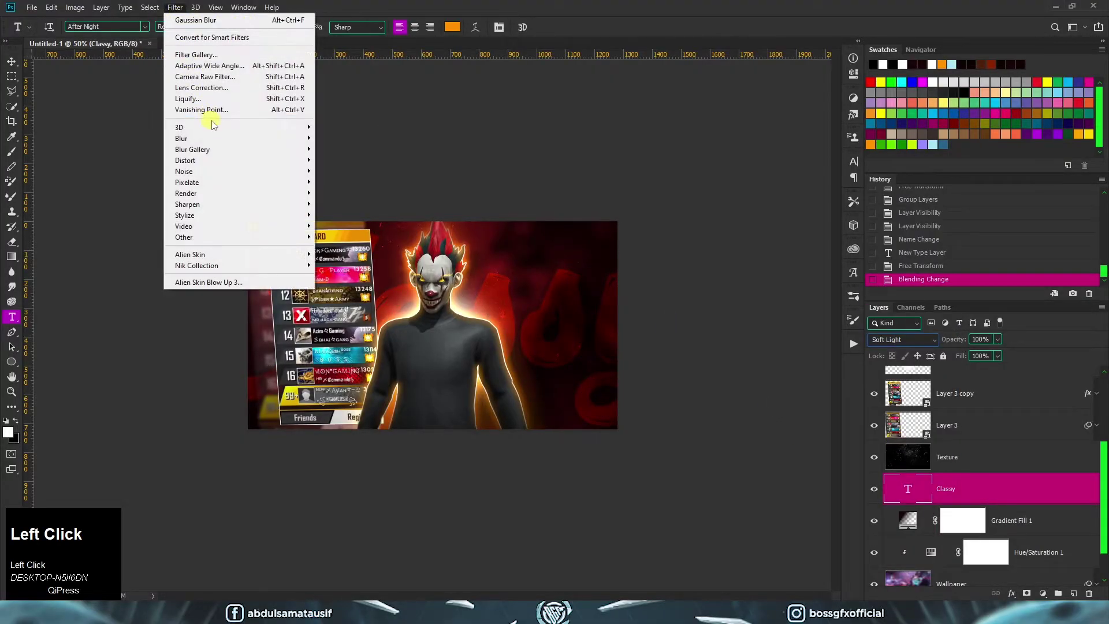
mouse_move(226, 141)
left_click(353, 183)
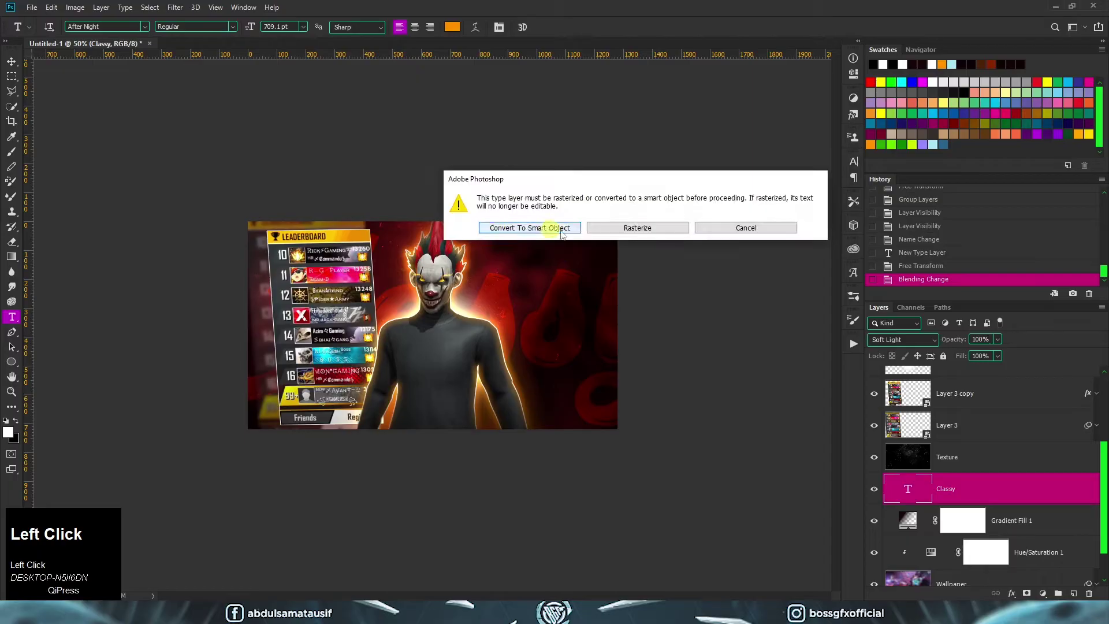
left_click(644, 228)
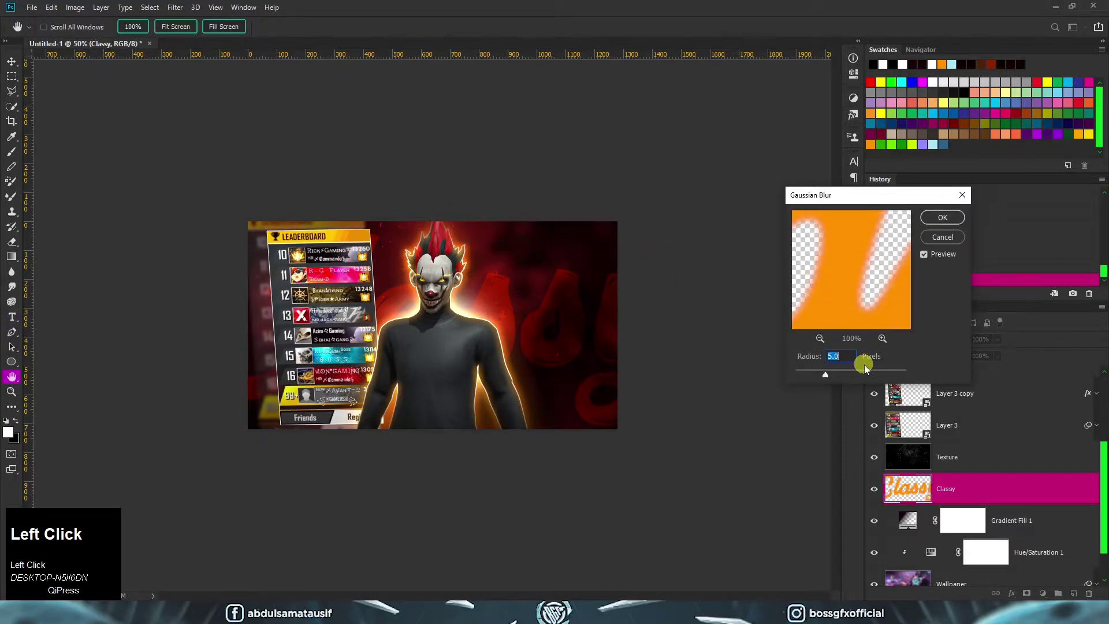
type("3")
left_click(941, 218)
Add a layer above the smoke group and draw a sampled dark color-to-transparent gradient upward from the canvas's lower edge, repeating it once.
left_click(1006, 375)
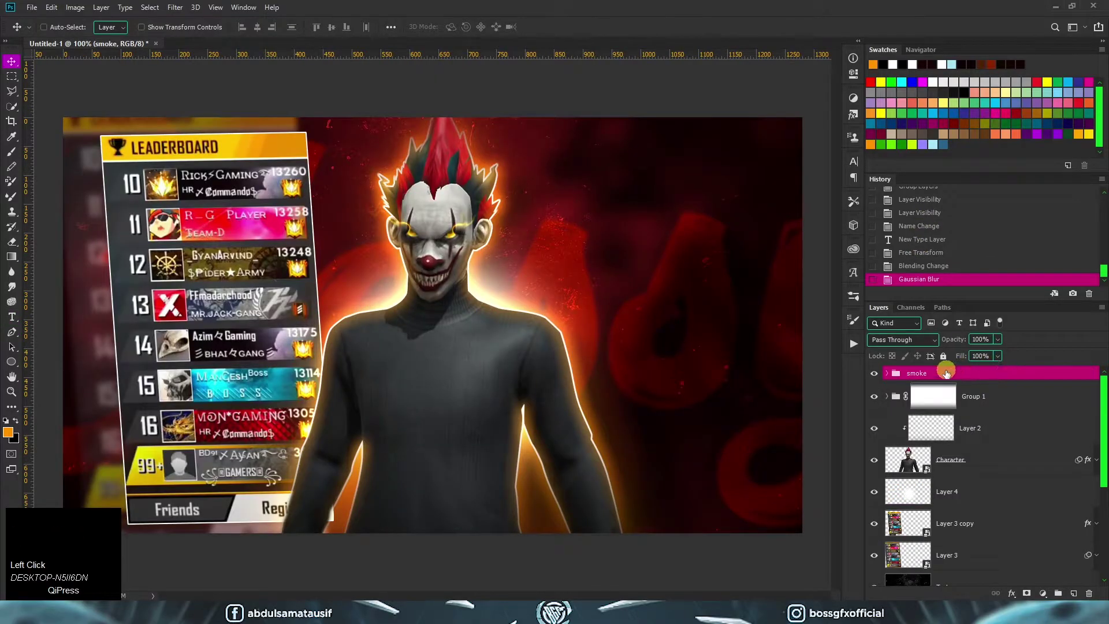
left_click(1072, 594)
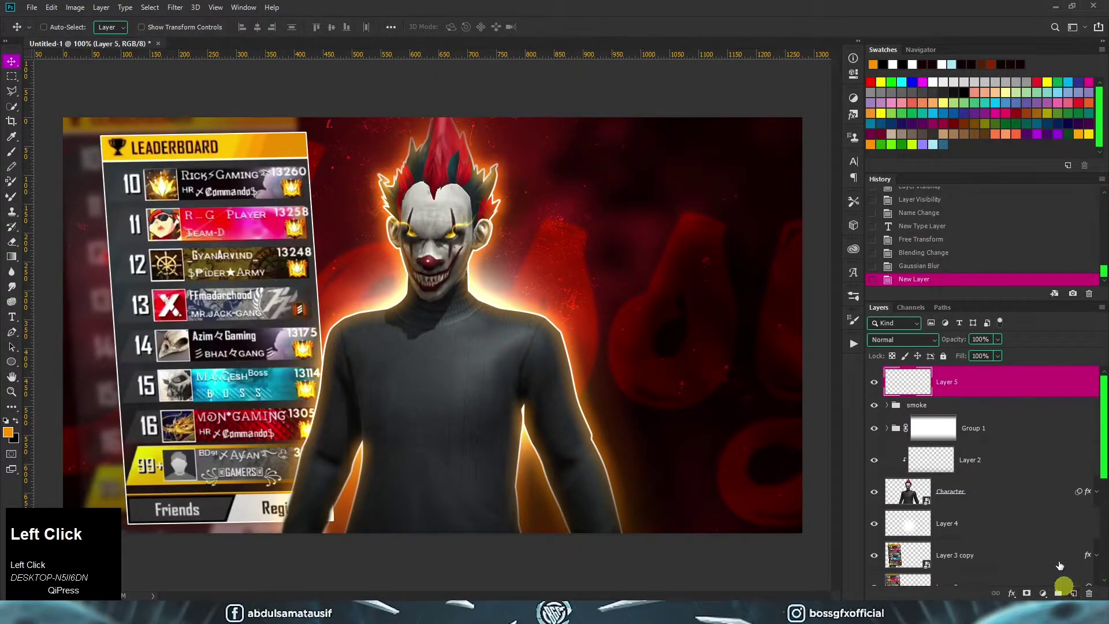
key("g")
key("alt")
left_click(705, 450, "alt")
left_click_drag(435, 579, 437, 475)
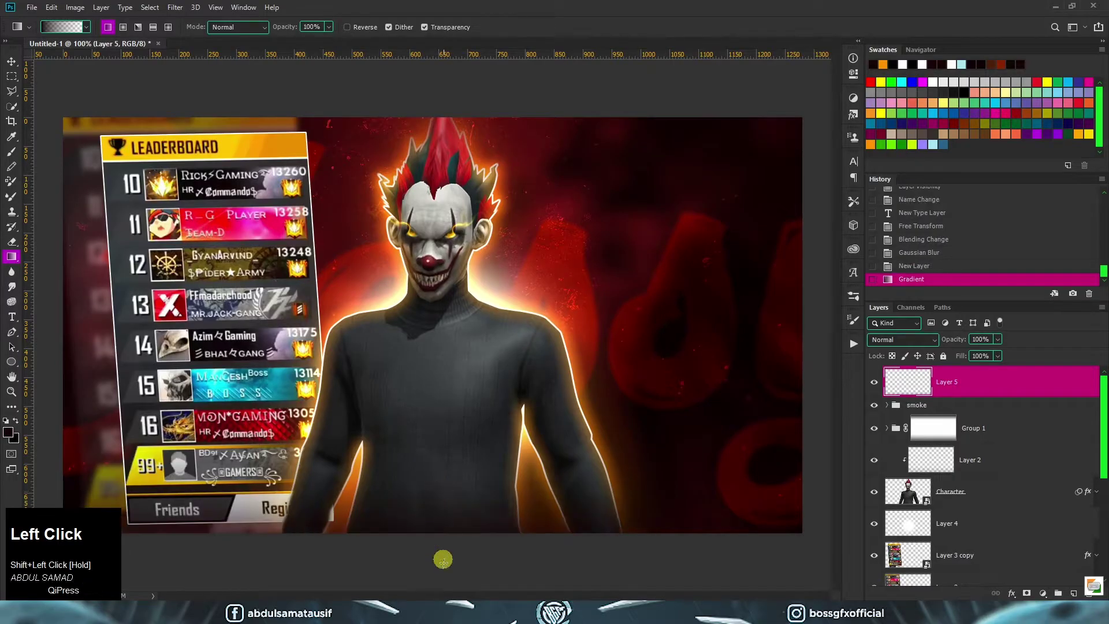
left_click(441, 555)
Start another text line beside the character on top of all layers, using the Luckiest Guy font.
key("t")
left_click(572, 267)
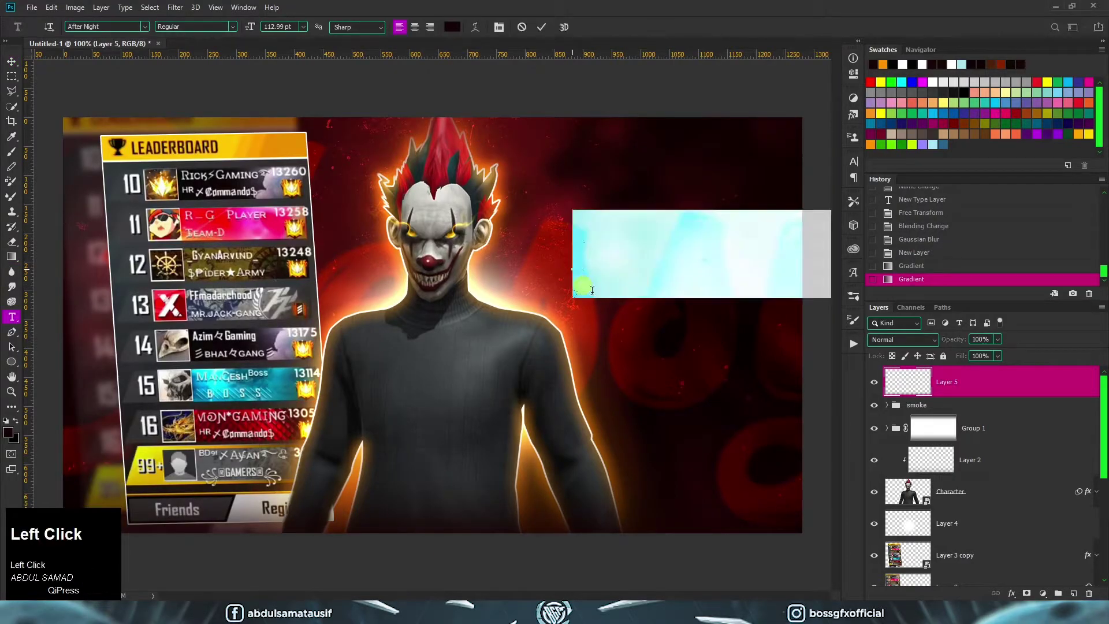
left_click(853, 161)
left_click(748, 167)
left_click(784, 171)
left_click(780, 218)
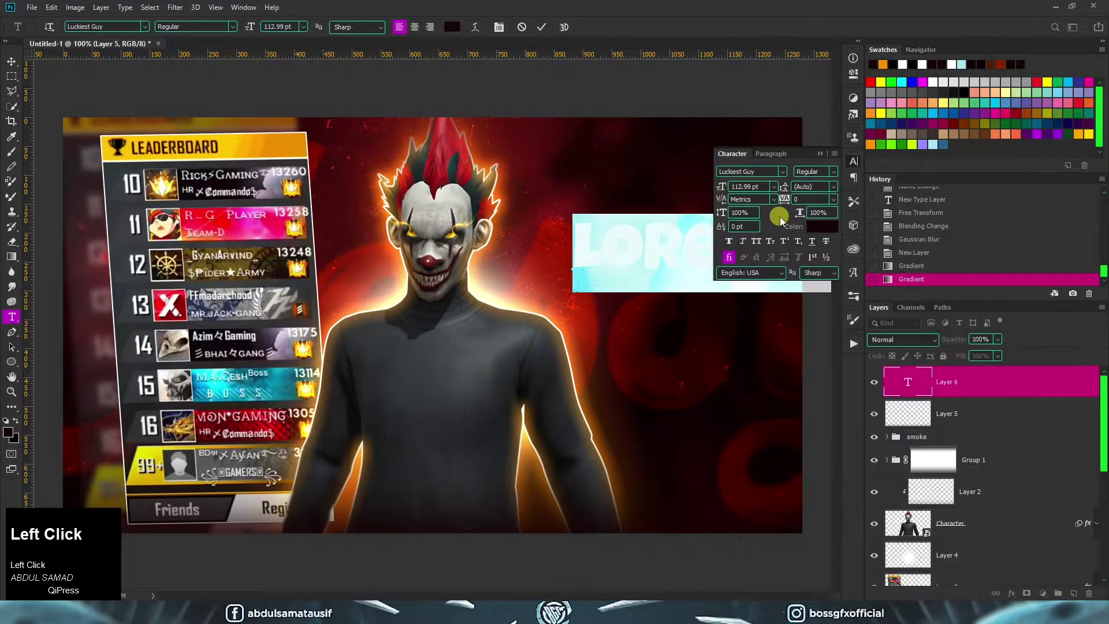
Set the text color to white ffffff, toggle All Caps, and enter "grandmaster".
left_click(823, 226)
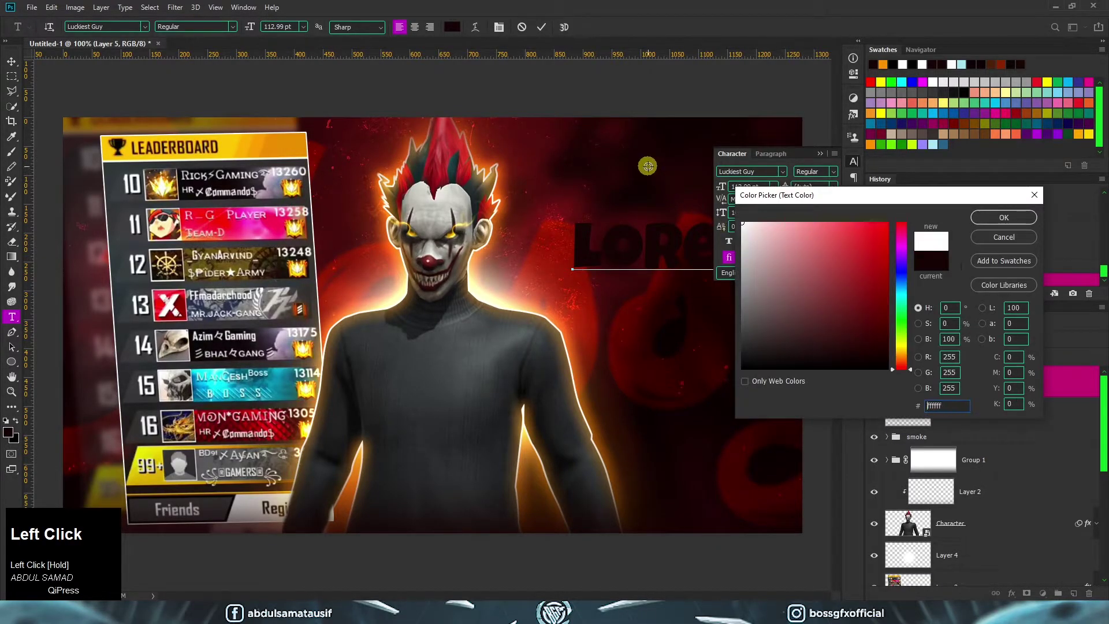
key("Return")
left_click(757, 241)
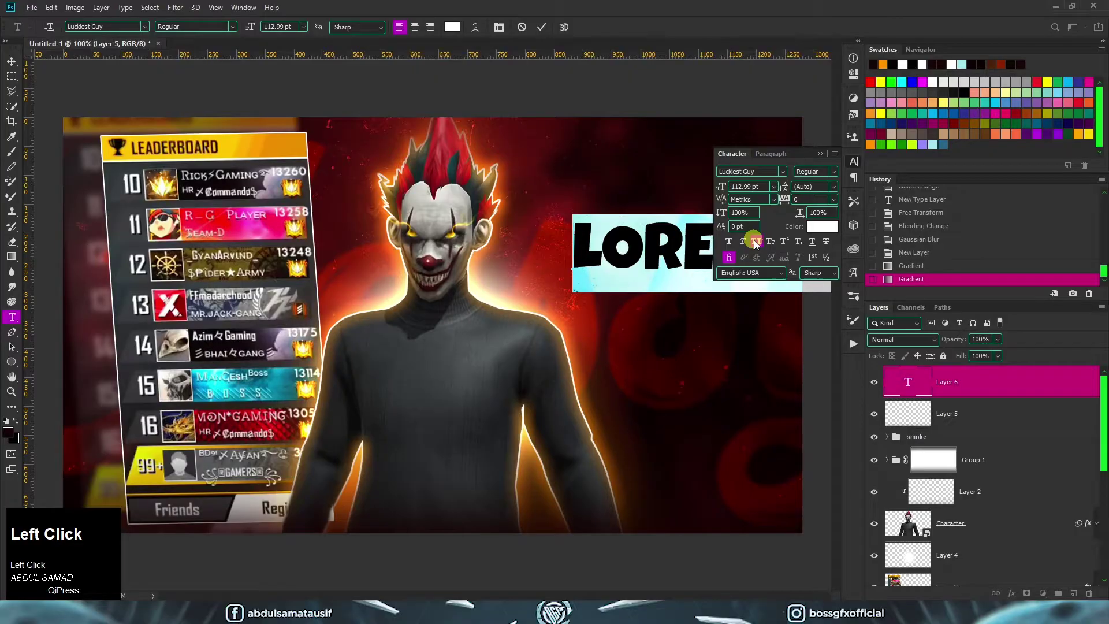
left_click(821, 154)
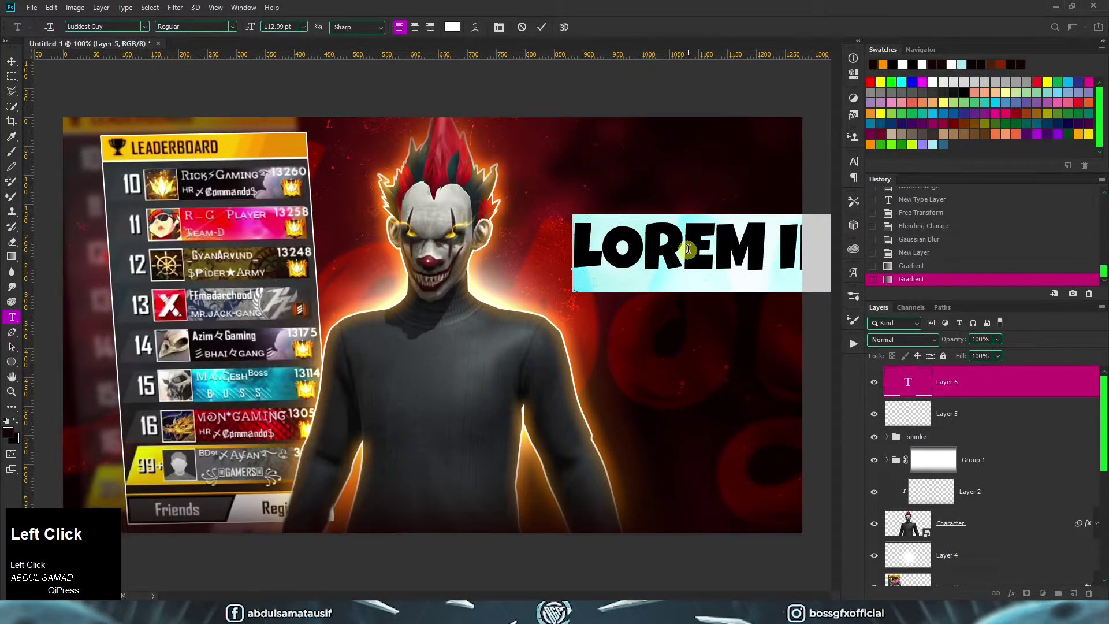
type("grandmaster")
Move the grandmaster text over the character's chest, duplicate it directly below, and change the copy's text to "top 1".
left_click(12, 61)
left_click_drag(809, 266, 617, 396)
key("t")
left_click(617, 396)
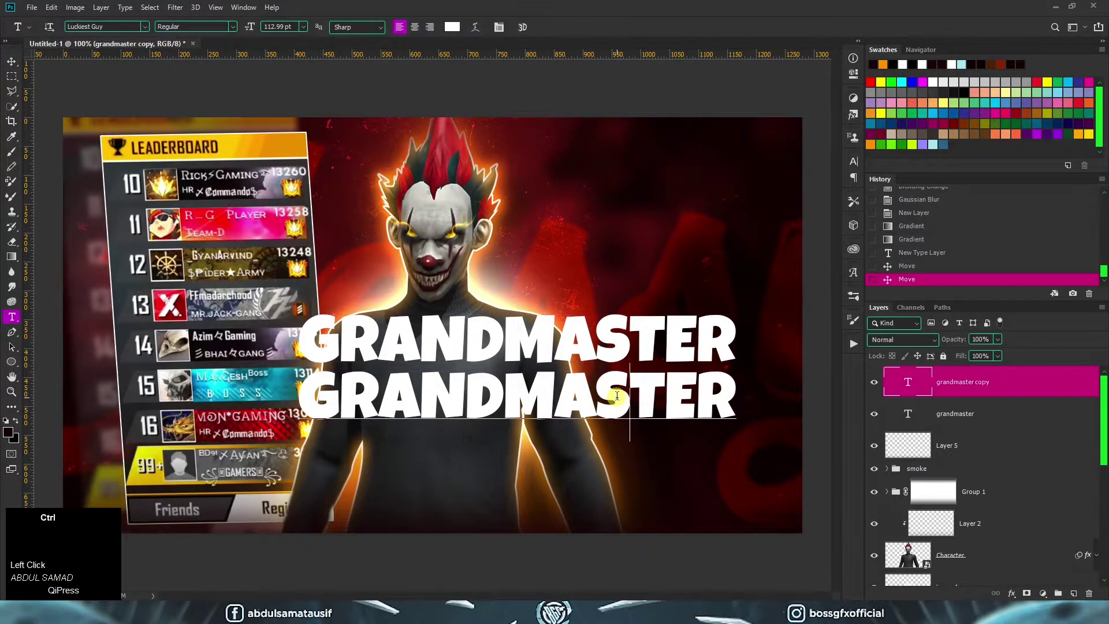
key("ctrl+a")
type("top 1")
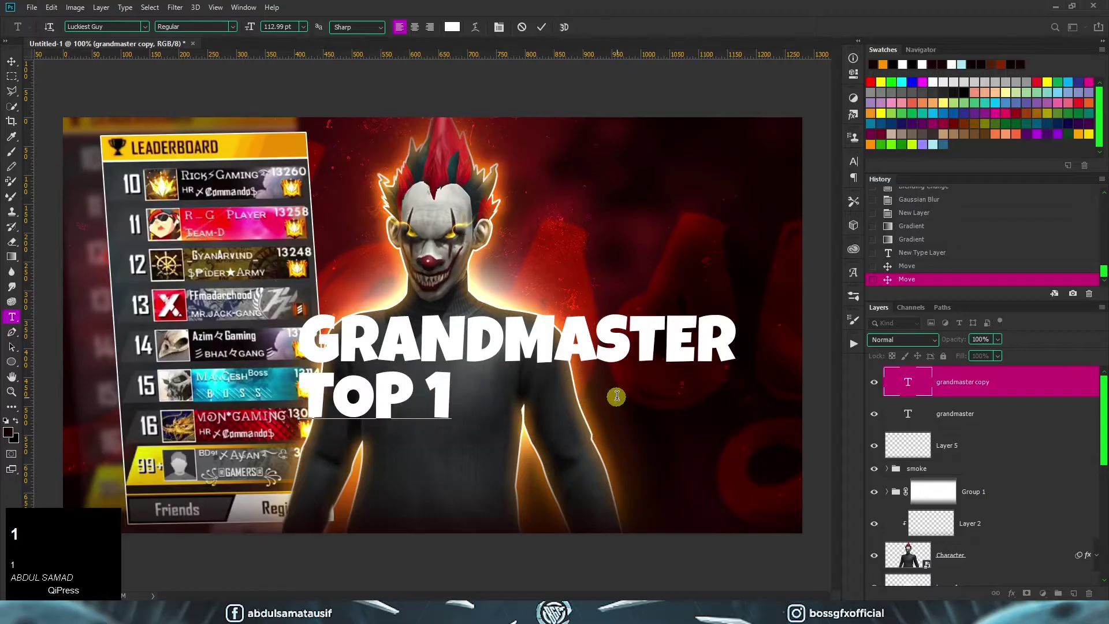
Scale the "top 1" text to roughly twice its size and place it beneath the middle of GRANDMASTER.
key("ctrl+t")
left_click_drag(454, 442, 533, 488, "alt")
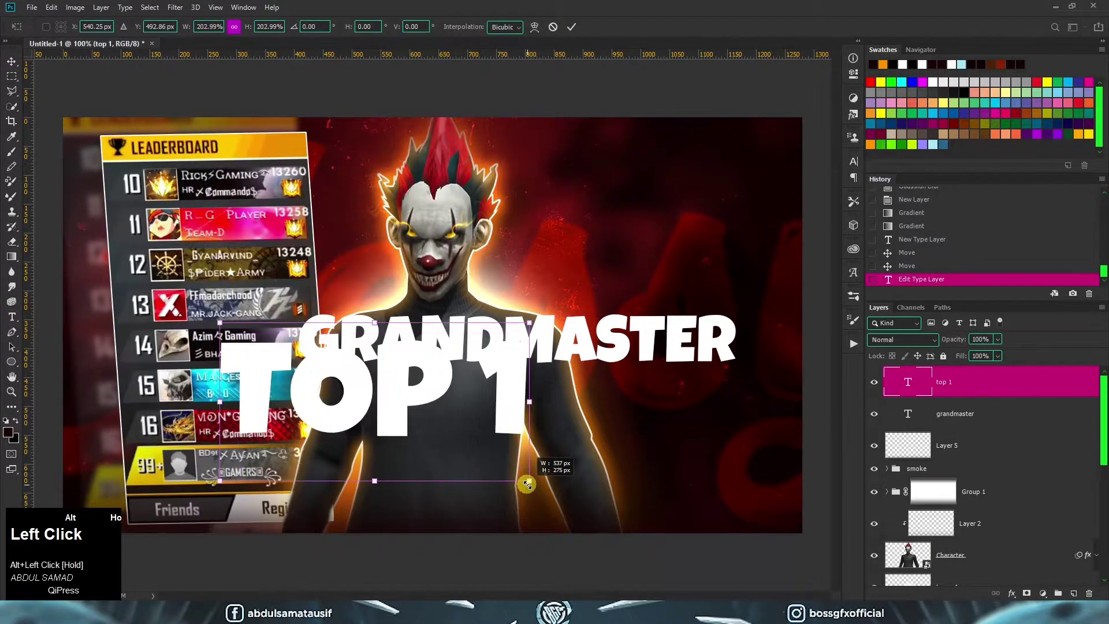
left_click_drag(470, 399, 606, 415)
key("Return")
Align the top 1 and grandmaster text layers by their horizontal centers and duplicate both layers.
key("v")
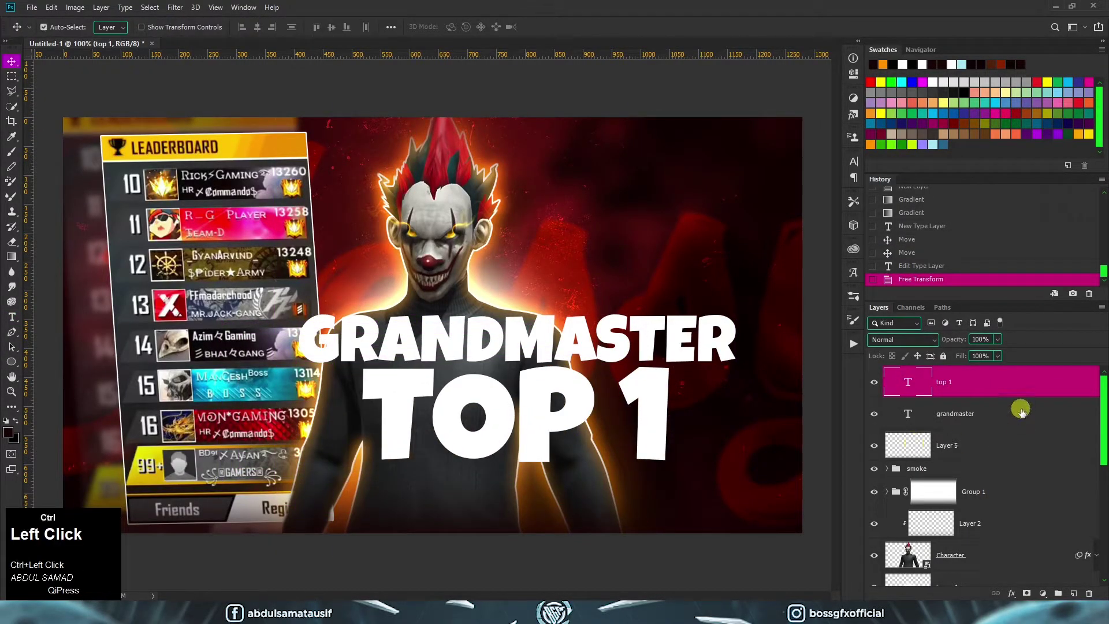
left_click(1019, 414, "ctrl")
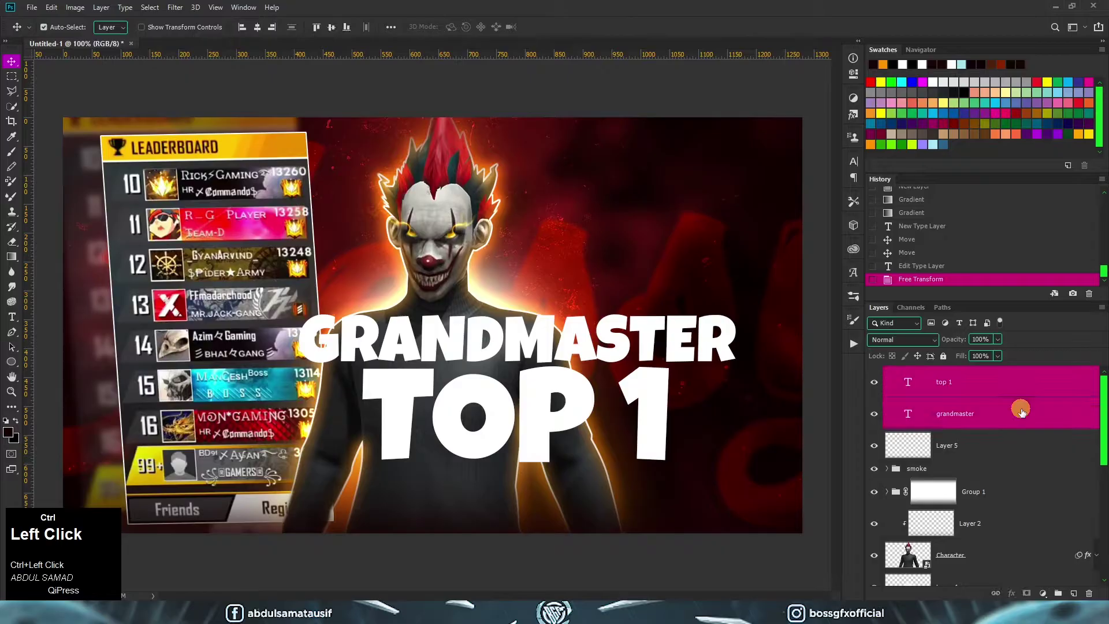
left_click(258, 27)
left_click(993, 384, "ctrl")
left_click(998, 387, "ctrl")
key("ctrl+j")
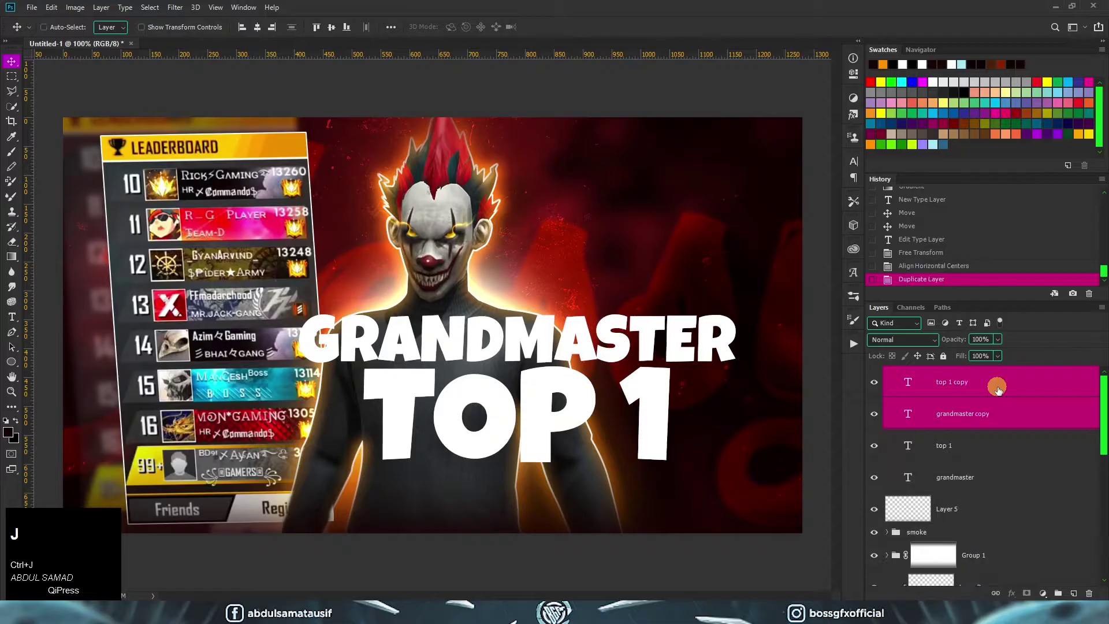
Convert the original top 1 and grandmaster text layers to shapes, leaving the copies as text.
left_click(991, 446)
left_click(999, 478, "ctrl")
right_click(1000, 479)
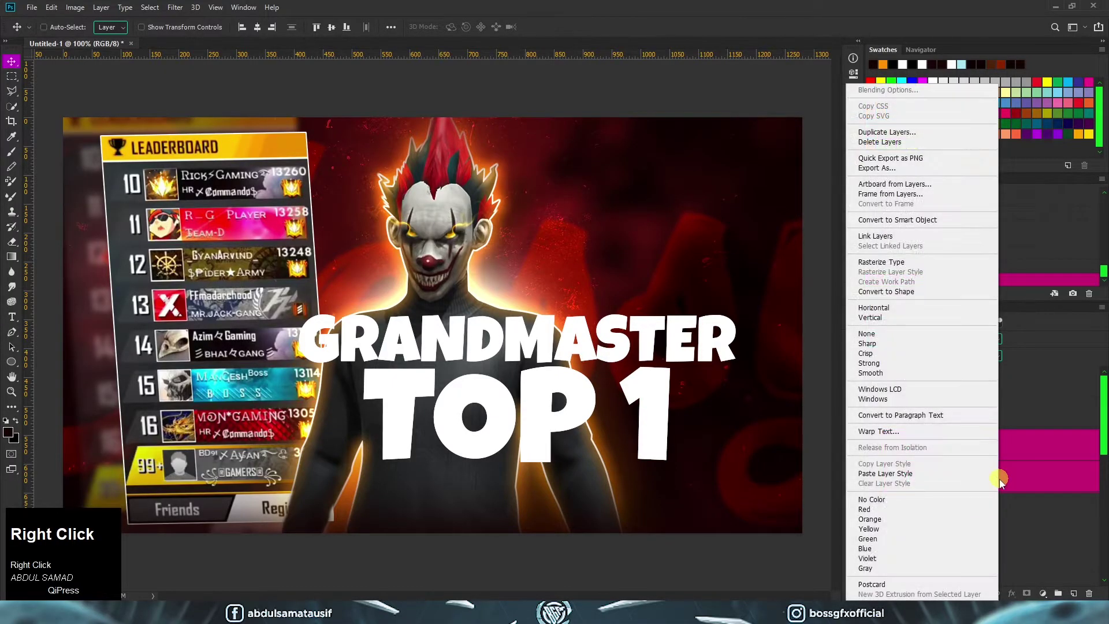
left_click(921, 293)
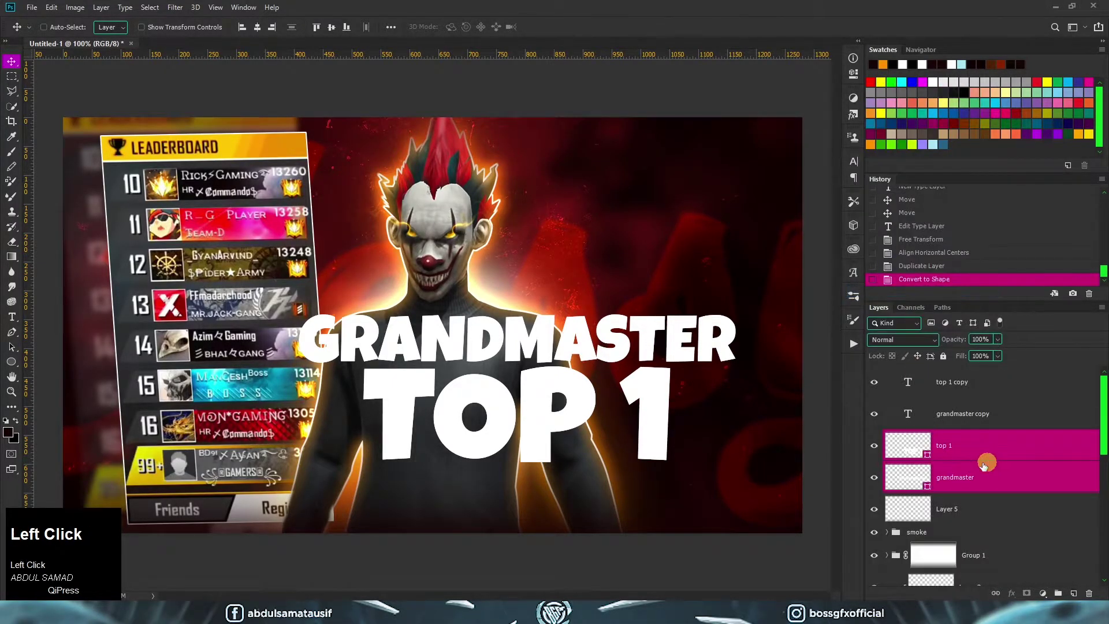
Apply the yellow-orange gradient preset style with stroke and drop shadows to the grandmaster copy layer.
left_click(1023, 414)
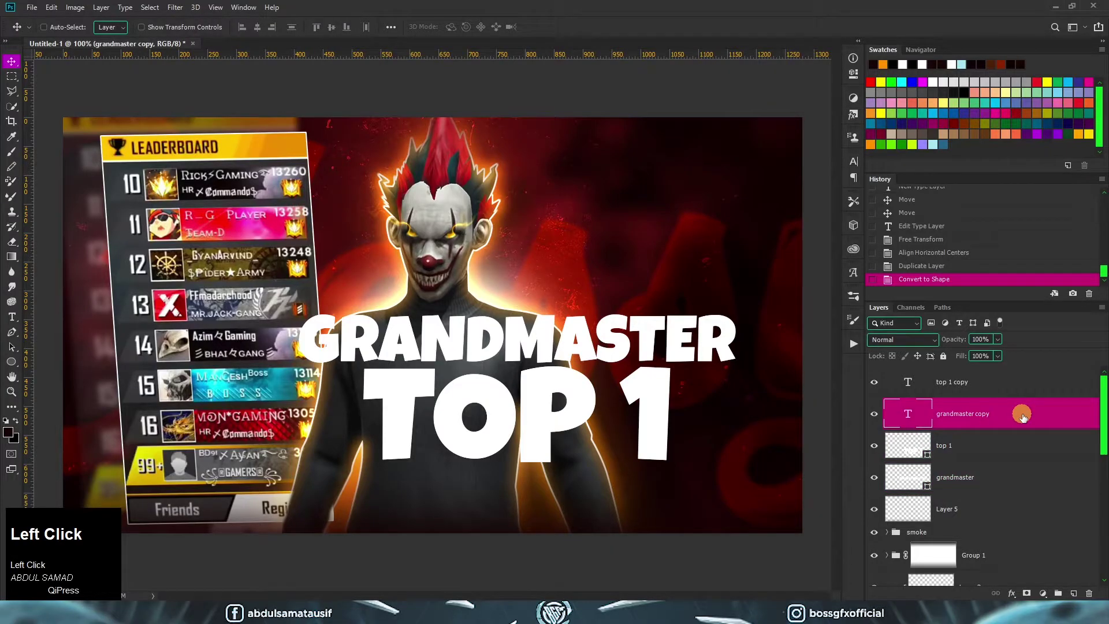
double_click(1023, 415)
left_click(638, 212)
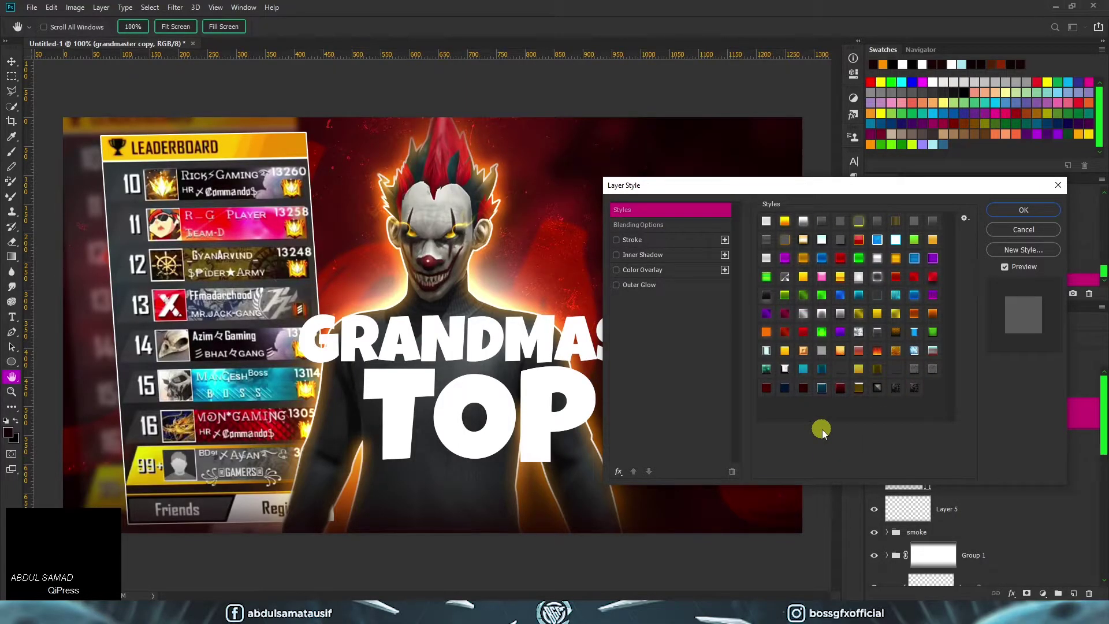
left_click(861, 377)
left_click(840, 278)
Disable all five drop shadows on the grandmaster copy layer, keeping its stroke and gradient overlay.
left_click(616, 331)
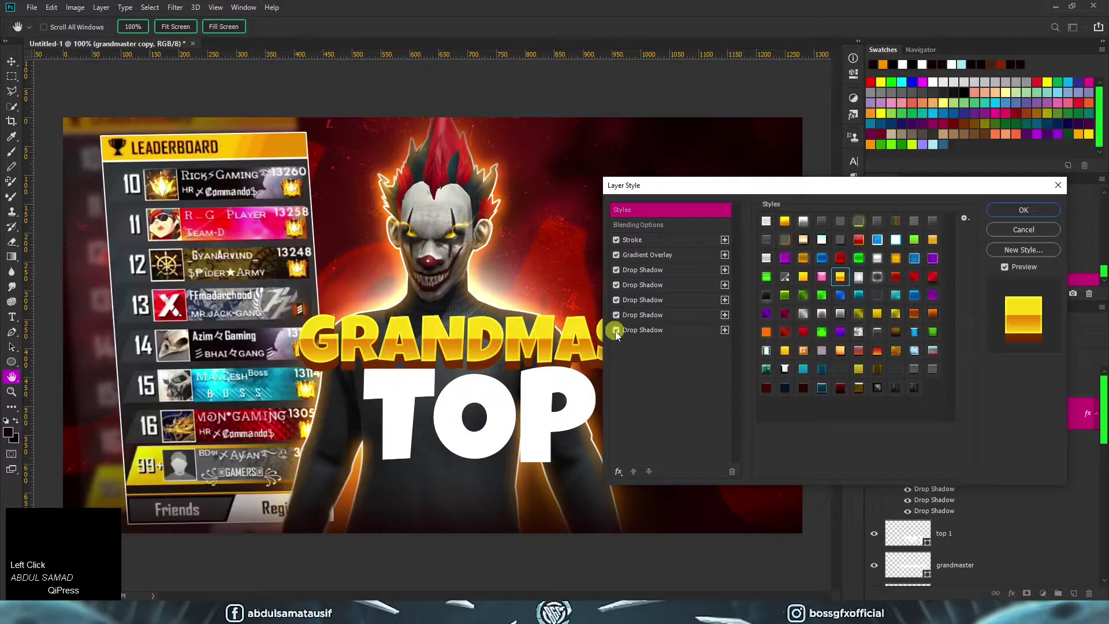
left_click(617, 284)
left_click(616, 269)
left_click(635, 255)
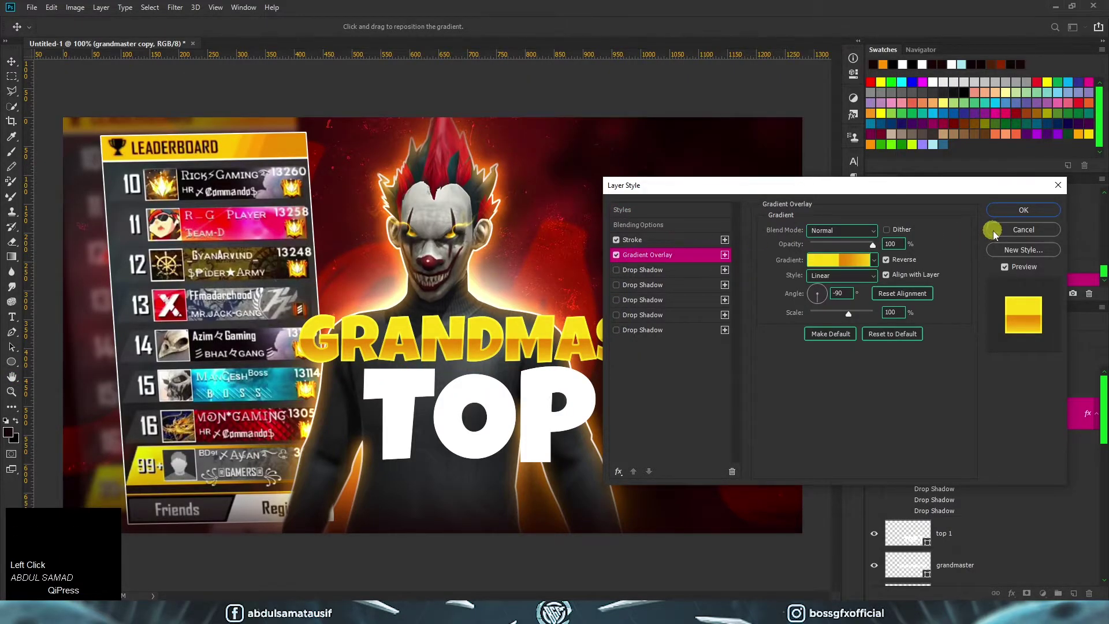
left_click(1004, 212)
Duplicate the grandmaster copy layer's effects onto the top 1 copy layer.
left_click(1087, 415)
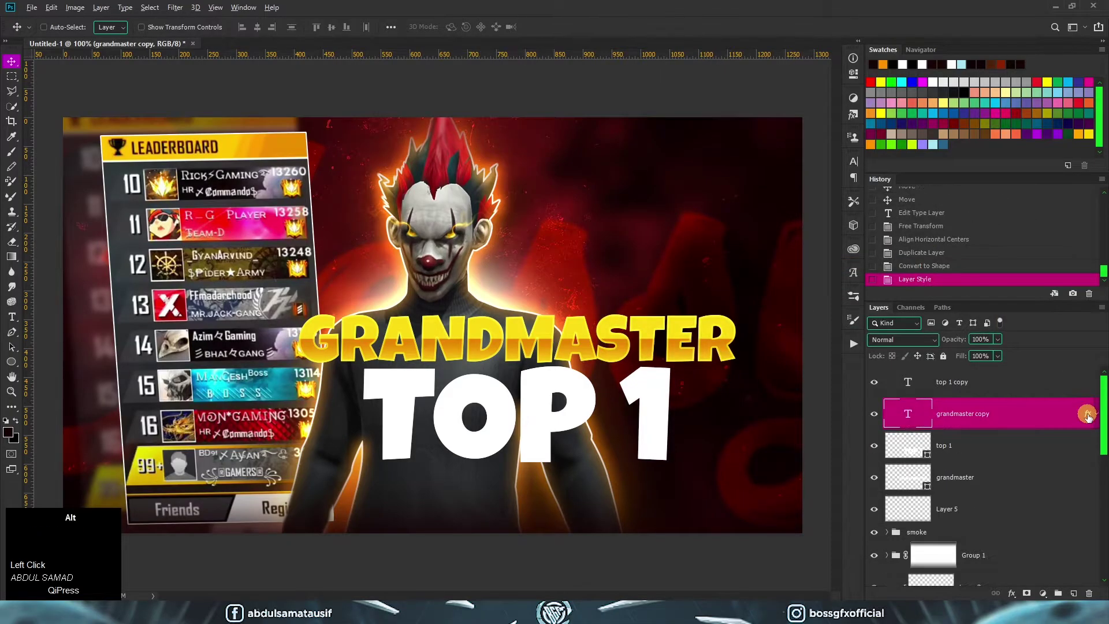
left_click_drag(1087, 415, 1085, 394)
left_click(1095, 384)
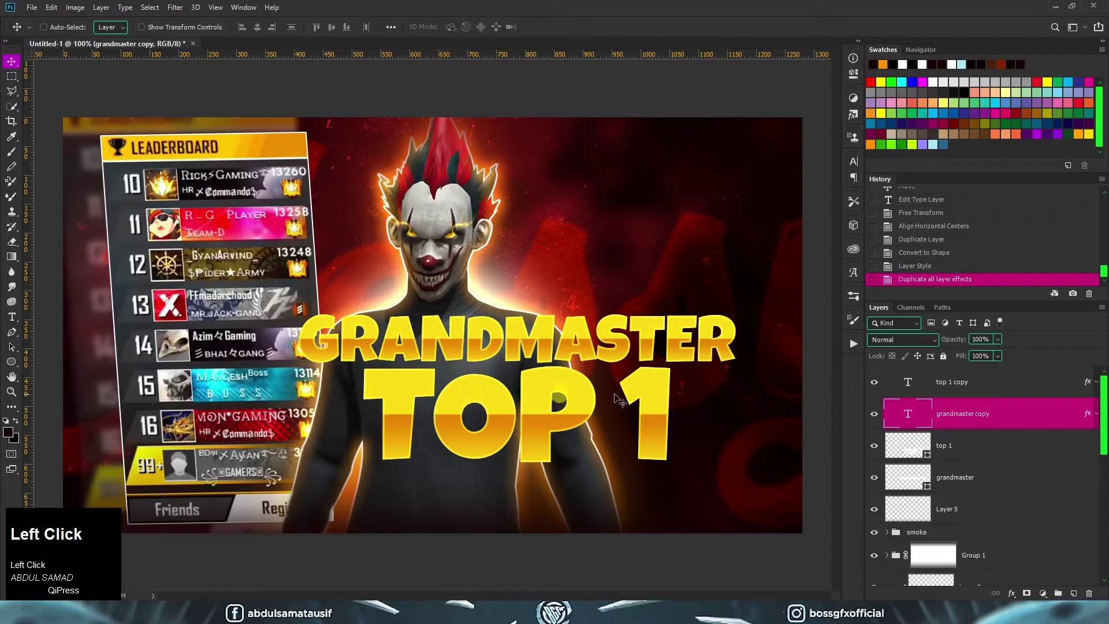
Recolor the first stop of the top 1 copy layer's gradient overlay to blue #13abf9 and copy that color code.
double_click(920, 394)
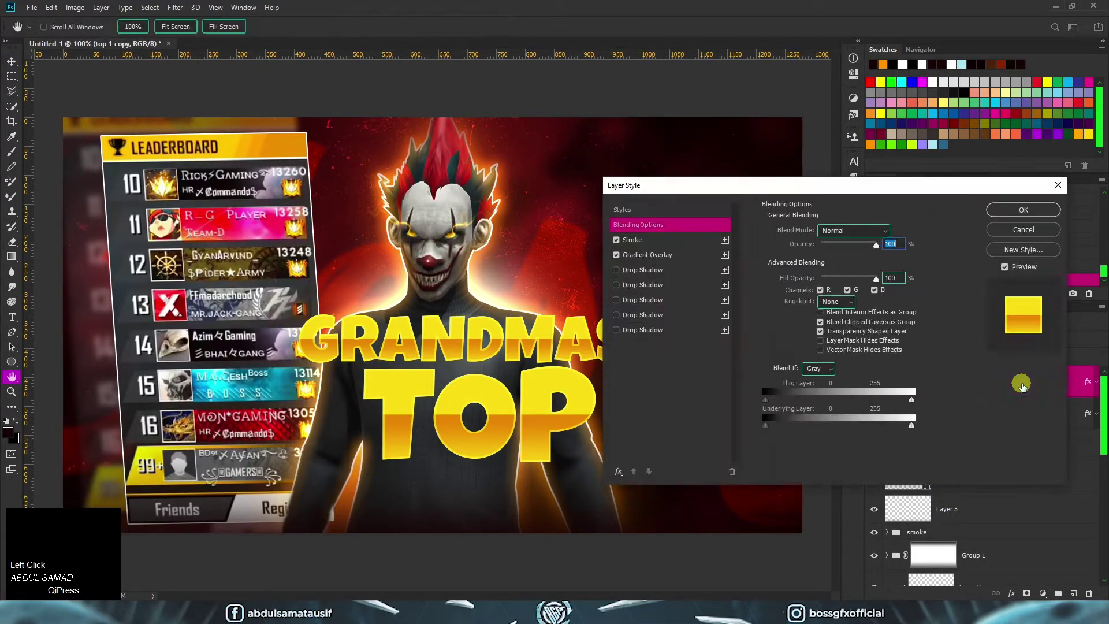
left_click(670, 255)
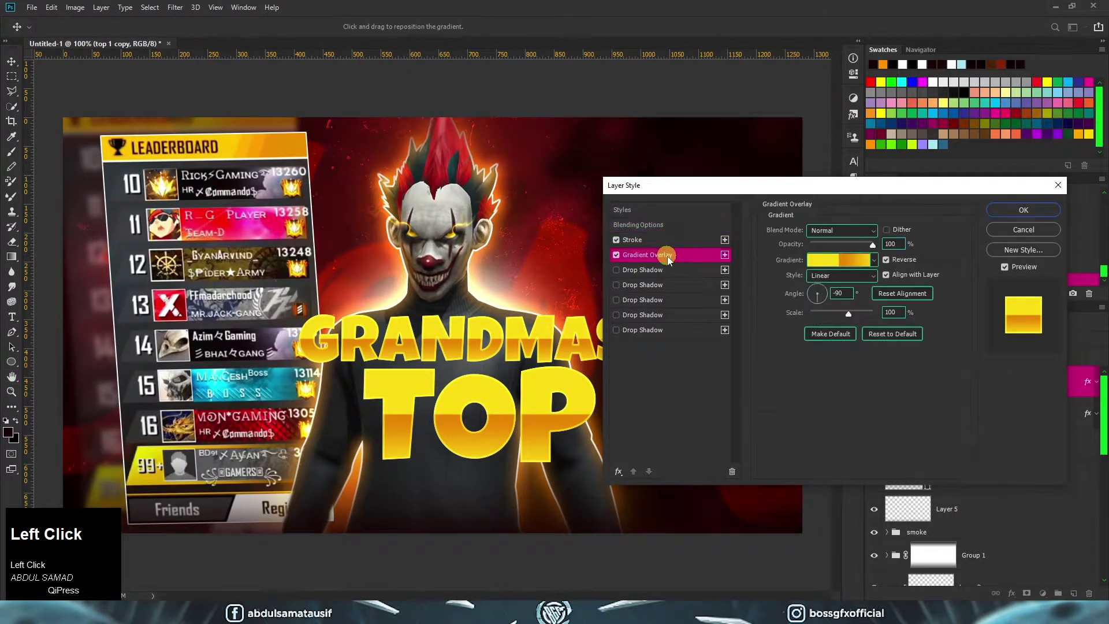
left_click(829, 265)
left_click(617, 351)
left_click(670, 399)
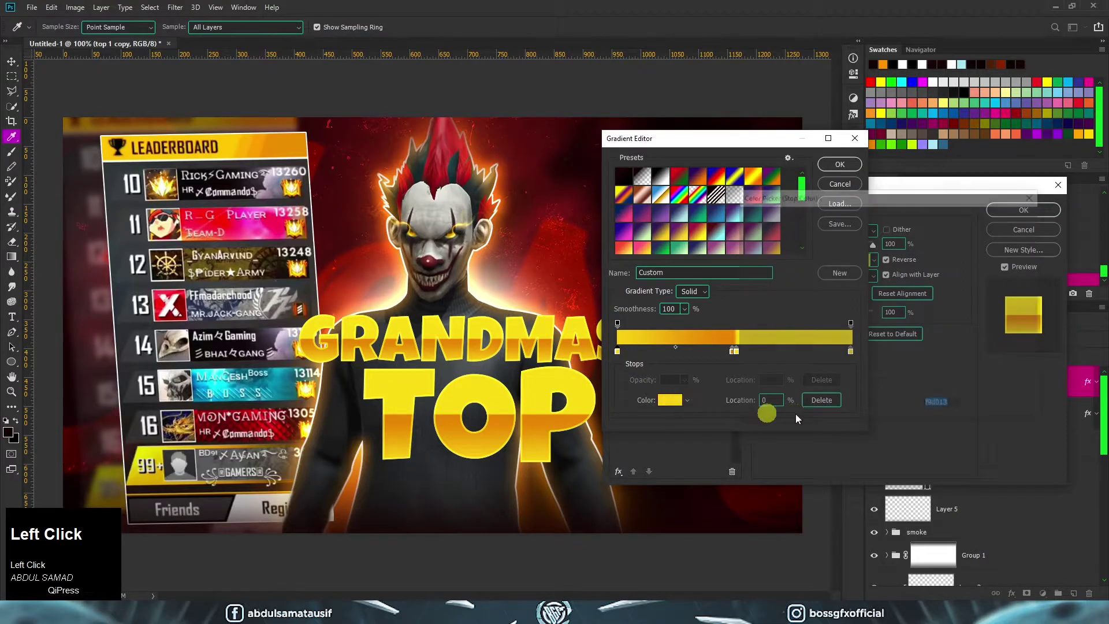
left_click_drag(911, 338, 918, 292)
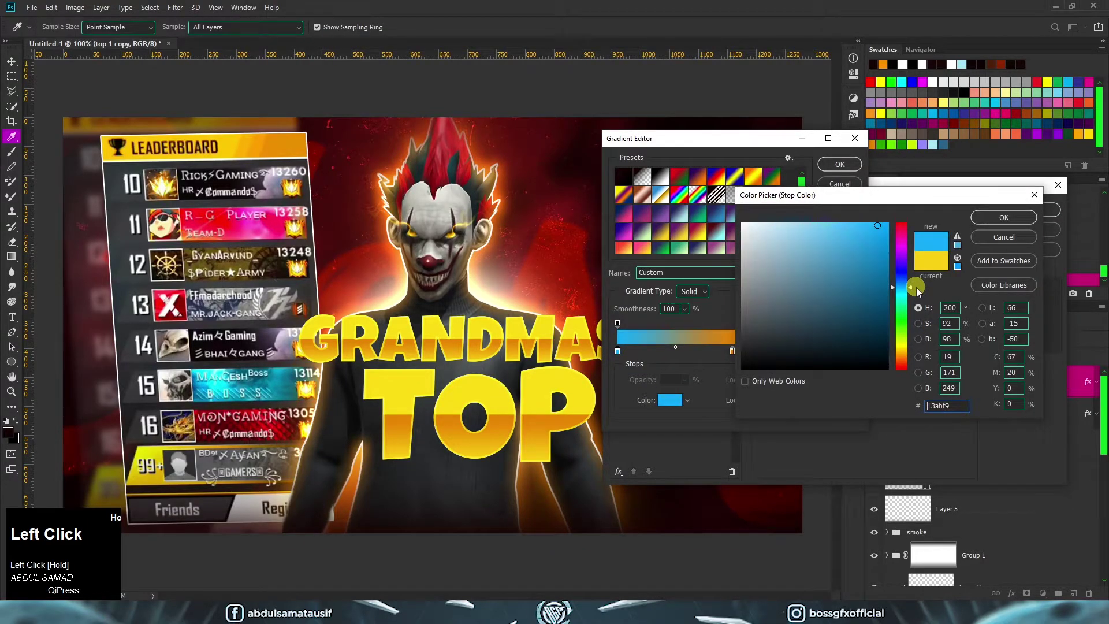
left_click_drag(951, 405, 878, 420)
key("ctrl+c")
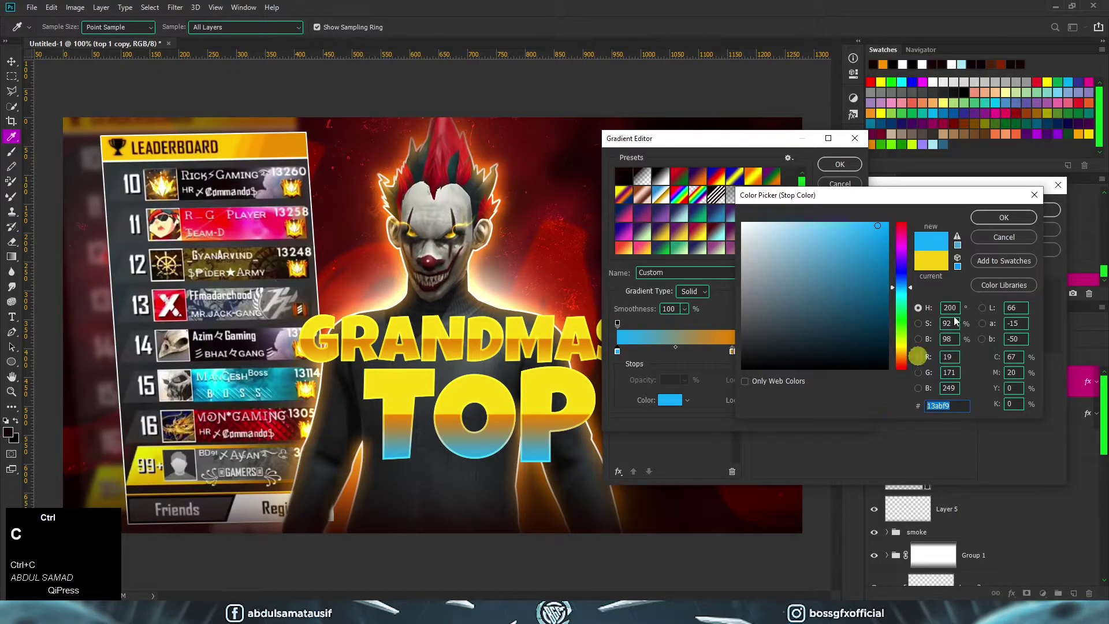
left_click(1007, 218)
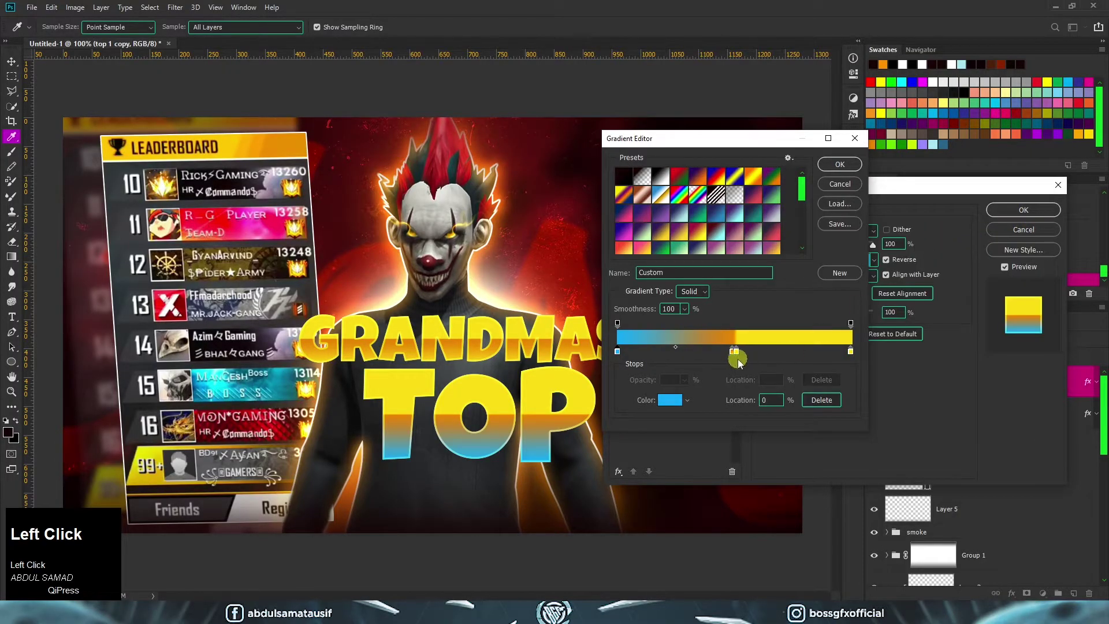
Apply the copied blue #13abf9 to the middle and end yellow stops of the gradient.
left_click(673, 407)
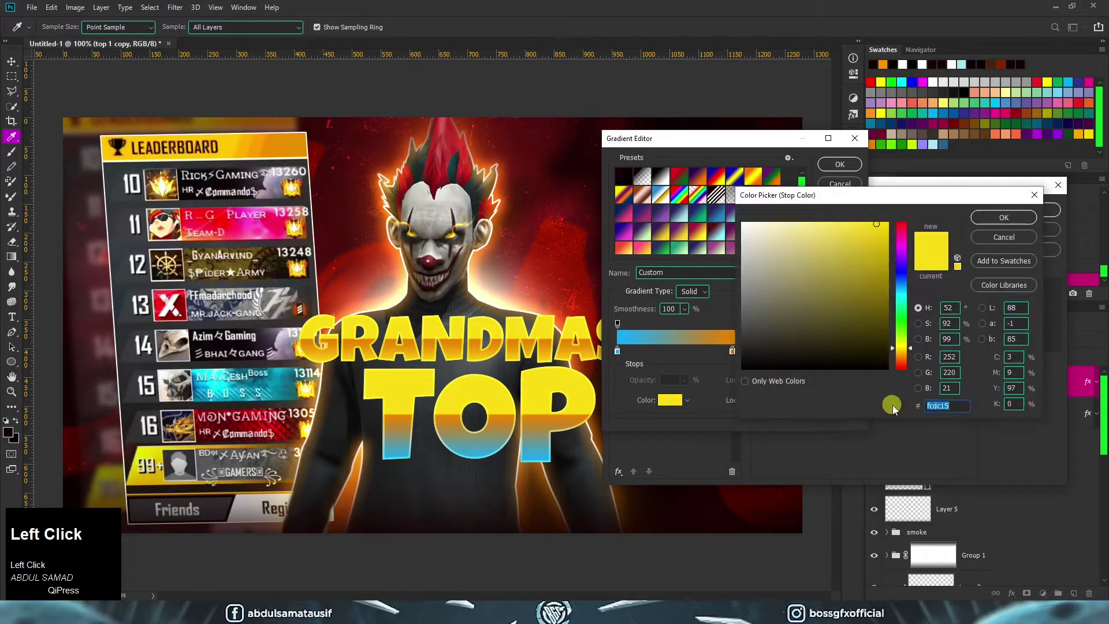
key("ctrl+v")
left_click(999, 219)
double_click(851, 351)
left_click(1004, 218)
Change the orange gradient stop at 49% to a deeper blue, #0374e7, and apply the layer style.
left_click(733, 351)
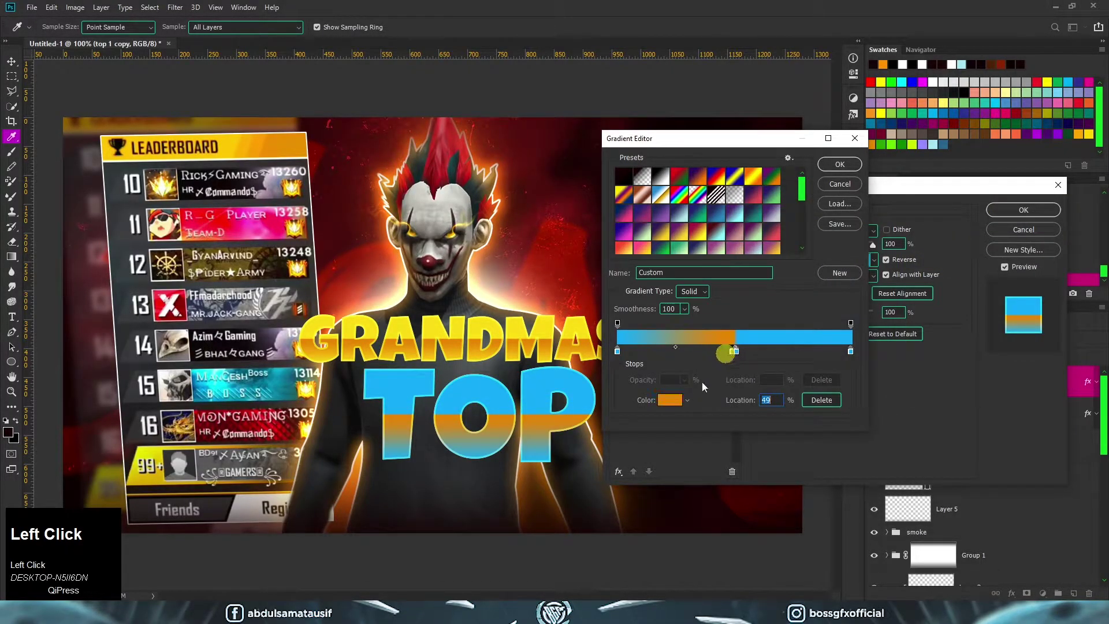
left_click(670, 400)
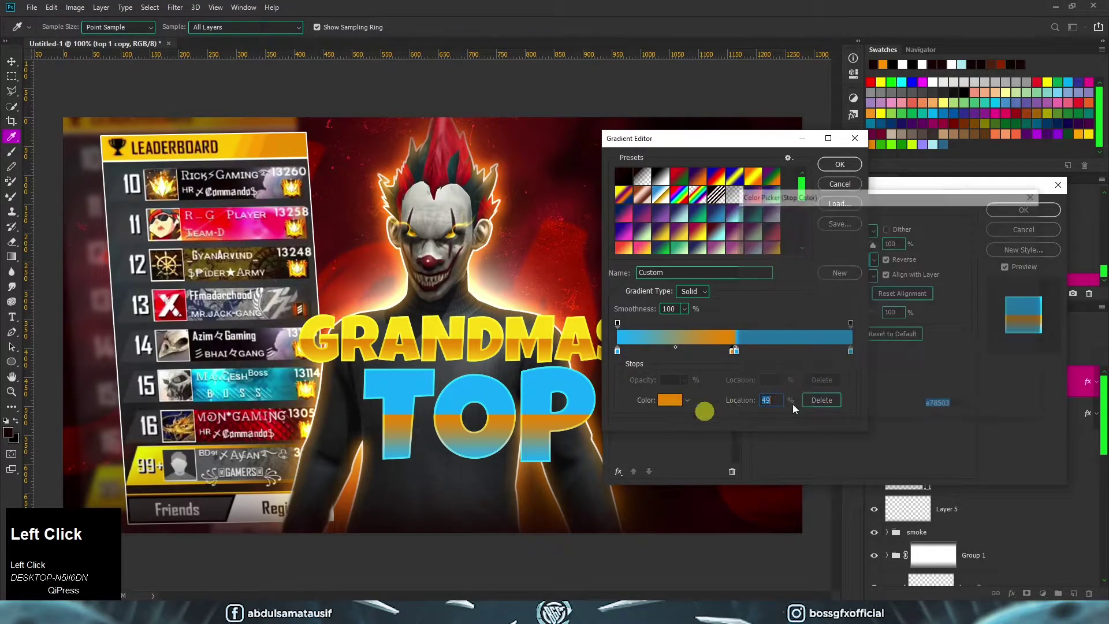
left_click_drag(914, 350, 917, 287)
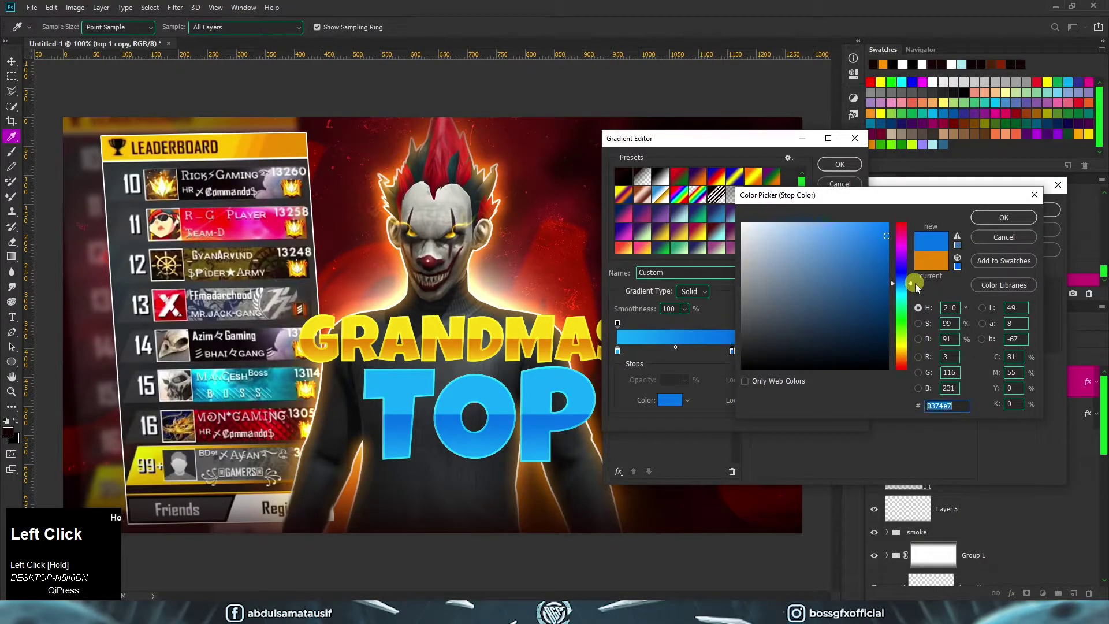
left_click(1004, 217)
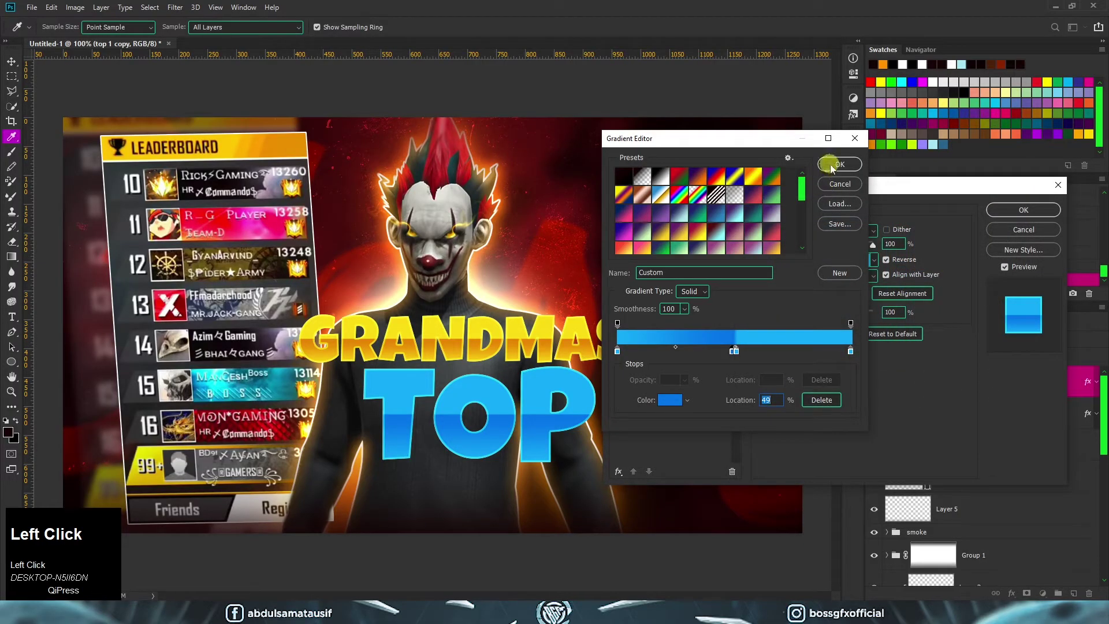
left_click(832, 166)
left_click(1010, 212)
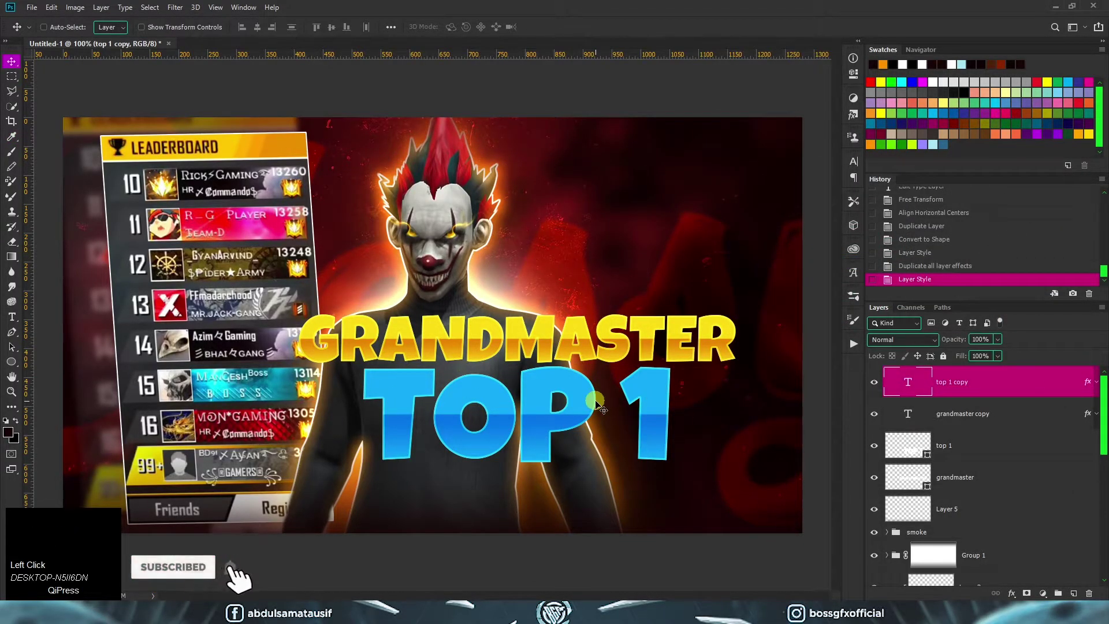
Give the grandmaster shape layer a black fill and a black stroke.
left_click(983, 447)
left_click(987, 477)
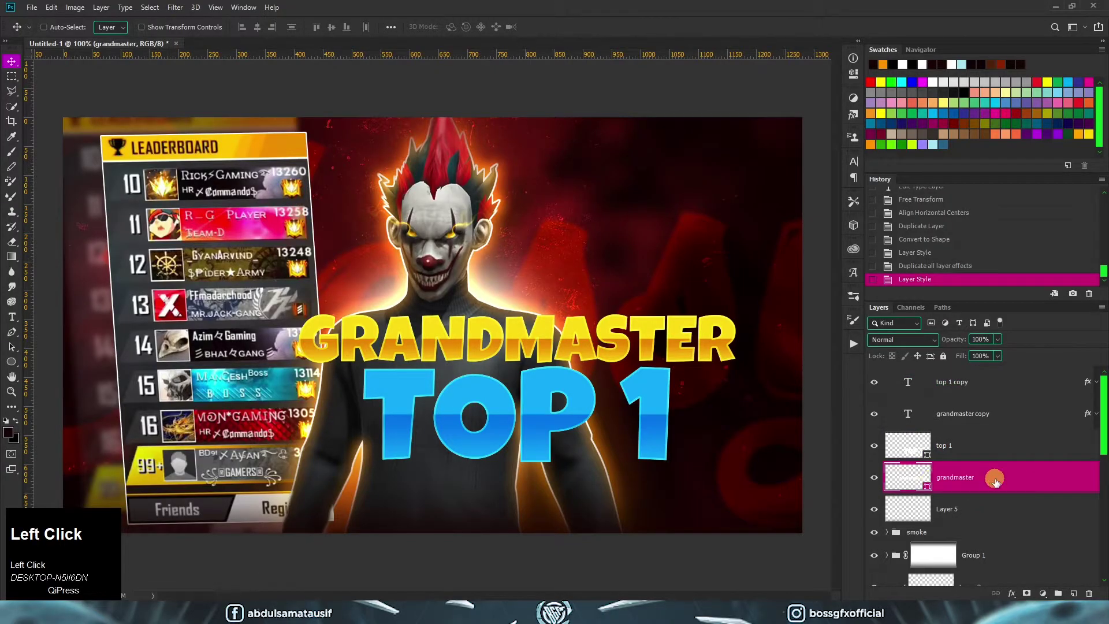
left_click_drag(984, 458, 989, 480)
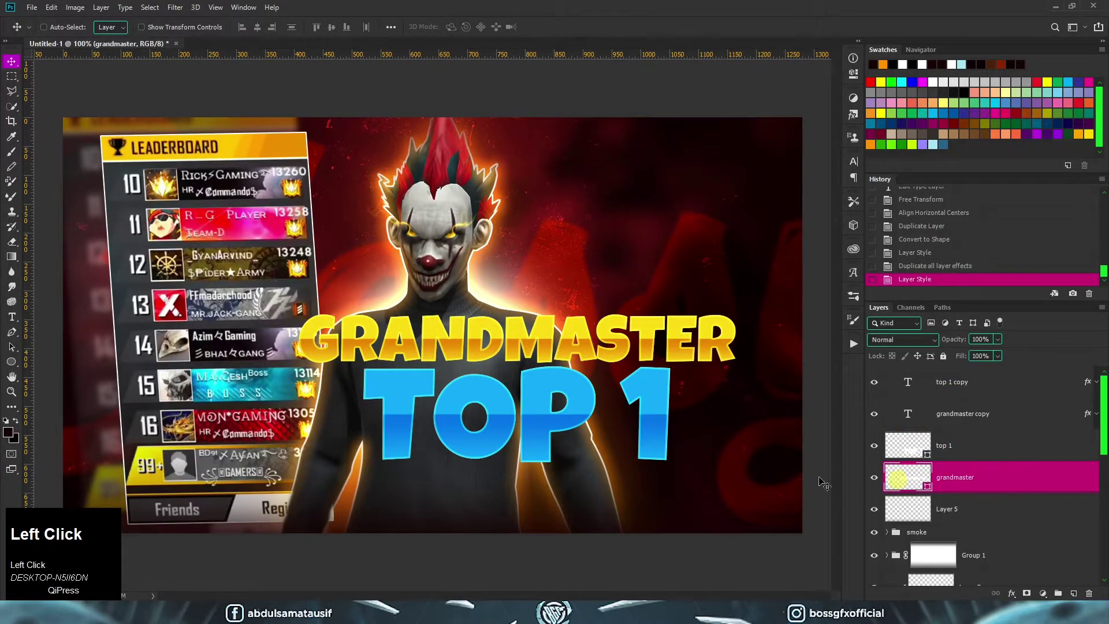
key("a")
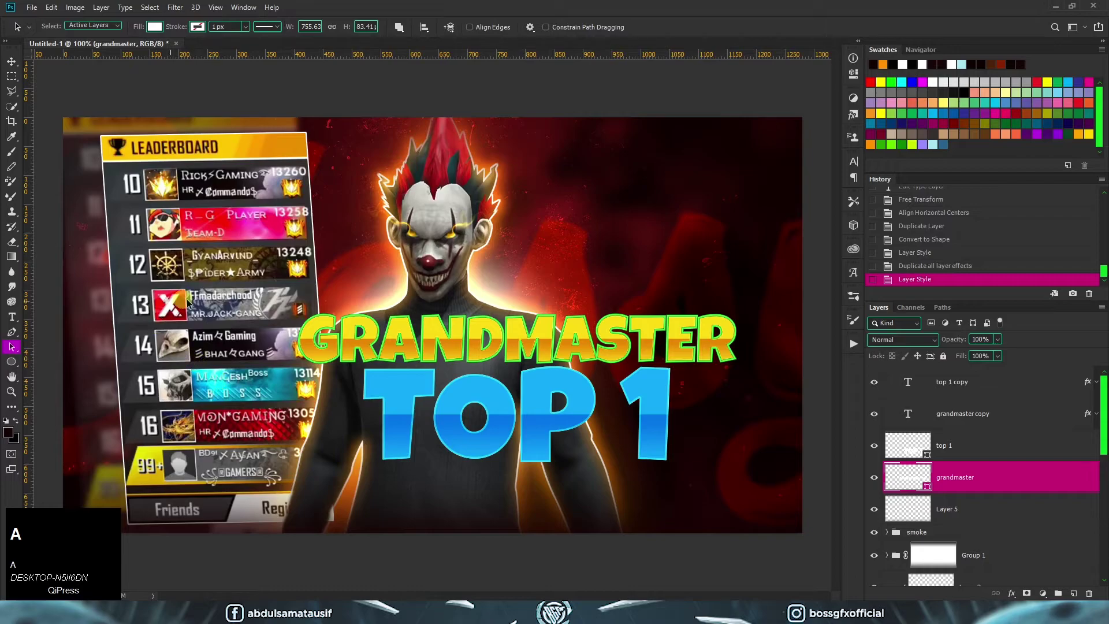
left_click(156, 28)
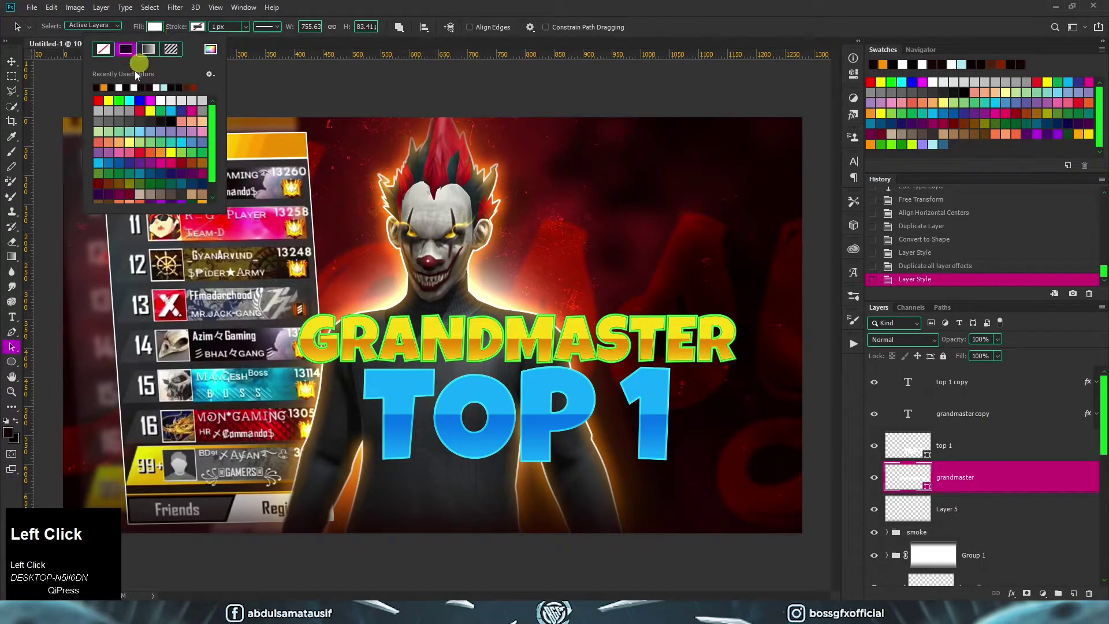
left_click(198, 27)
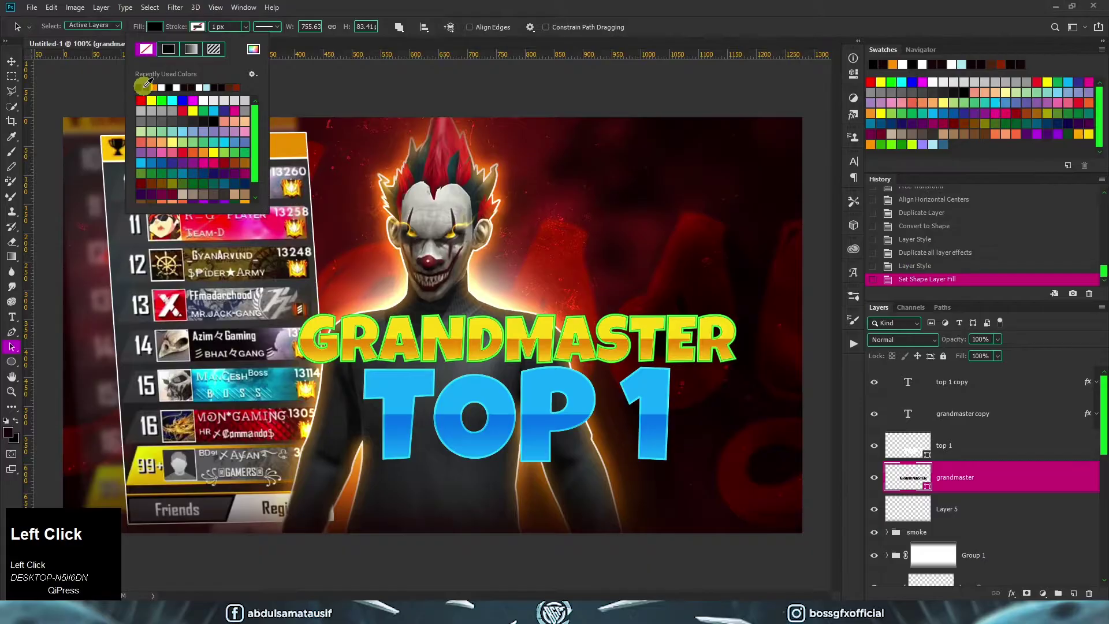
Align the grandmaster shape's stroke to the outside, set its width to 10.2 px, and copy that value.
left_click(276, 27)
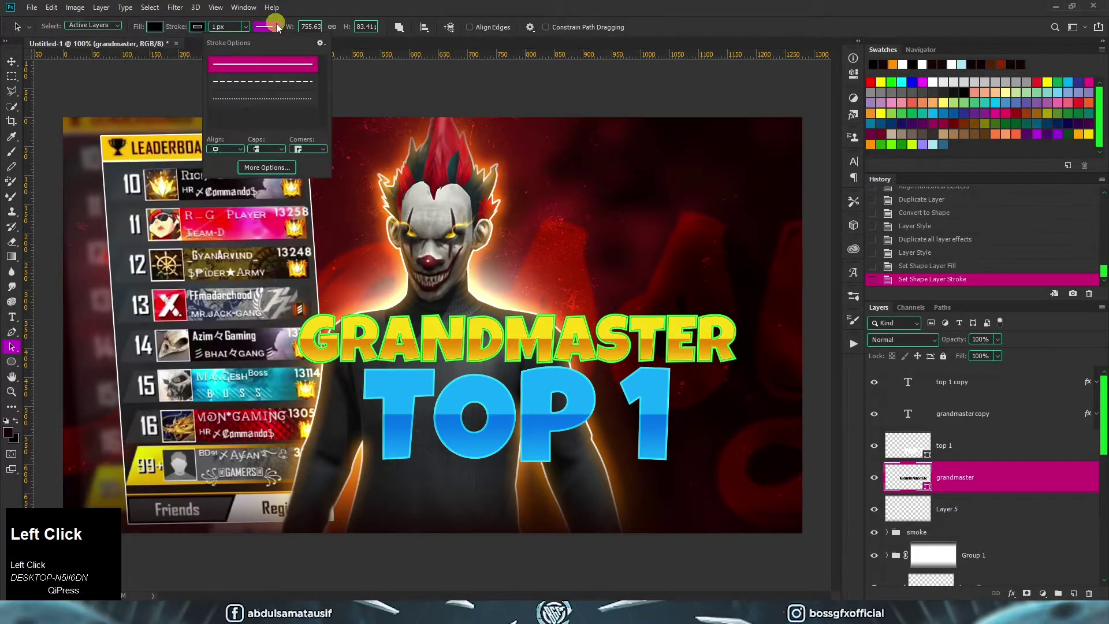
left_click(230, 151)
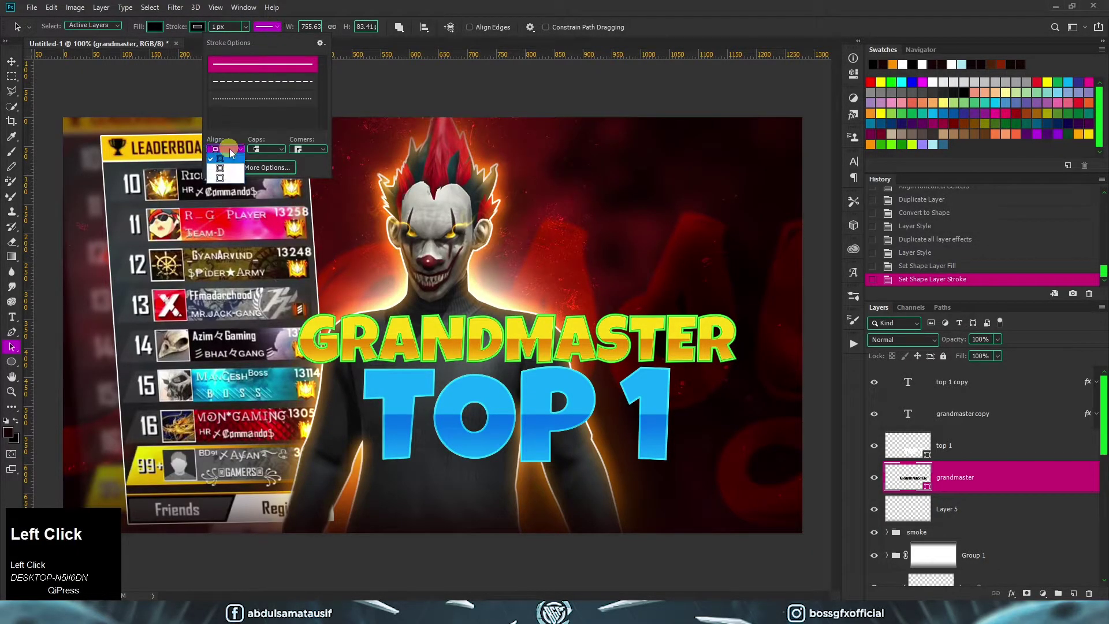
left_click(237, 179)
left_click(218, 27)
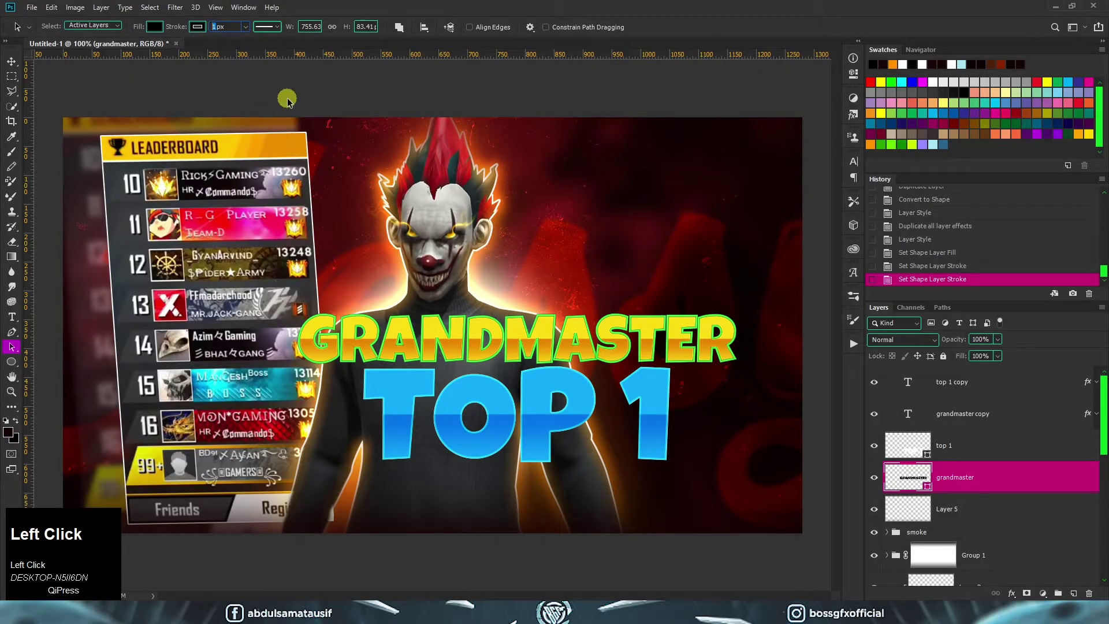
type("10.20")
left_click(179, 53)
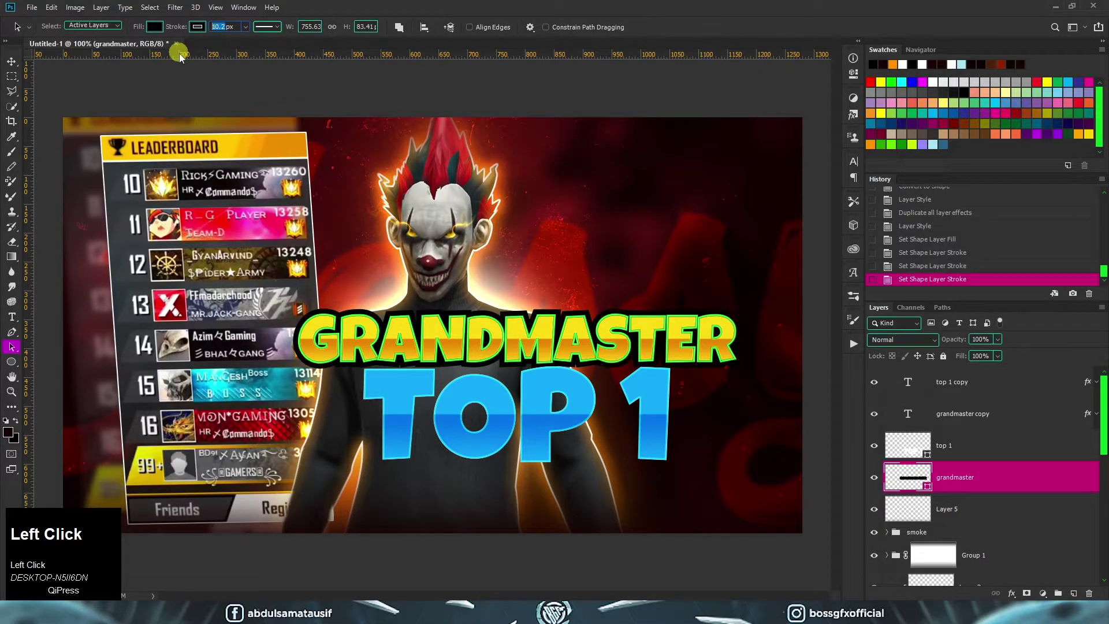
key("ctrl+c")
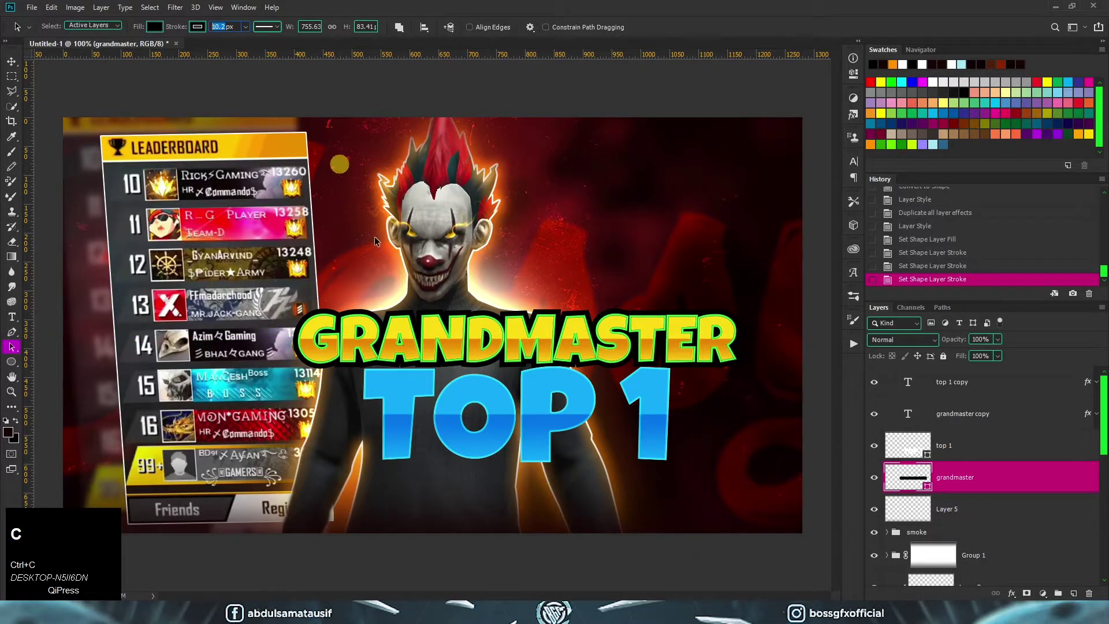
Give the top 1 shape layer a black fill and a matching 10.2 px black stroke.
left_click(977, 452)
left_click(941, 446)
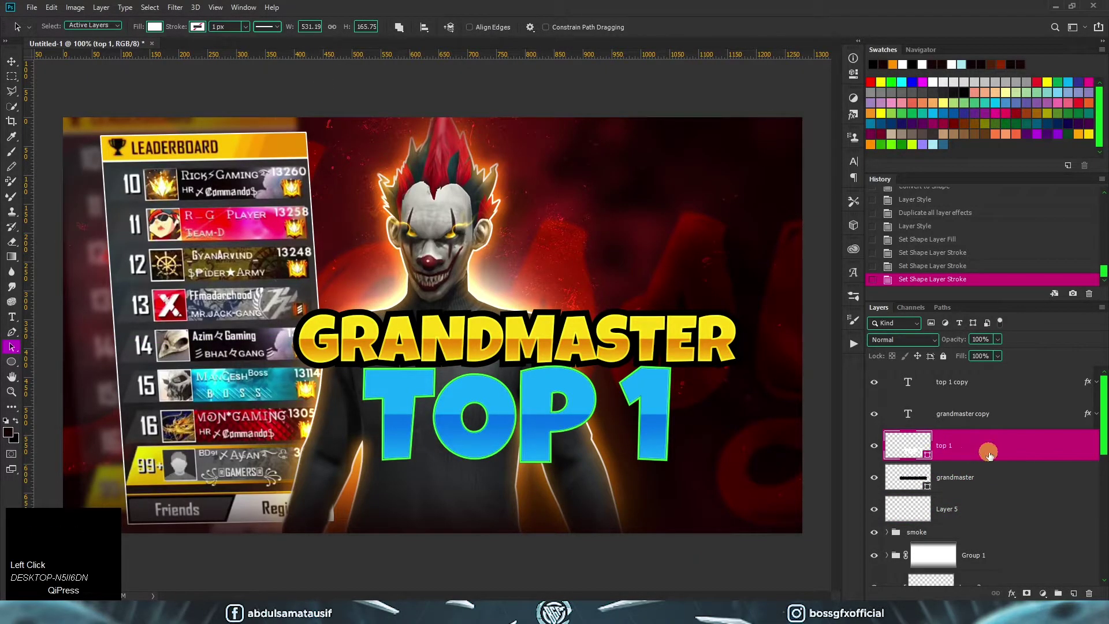
left_click(154, 27)
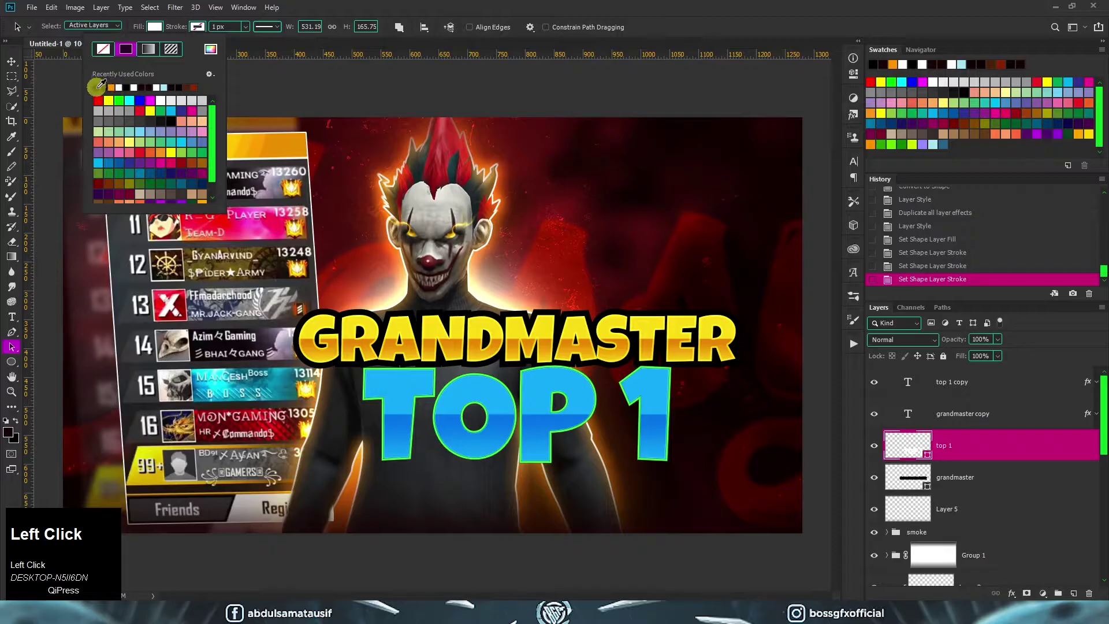
left_click(197, 27)
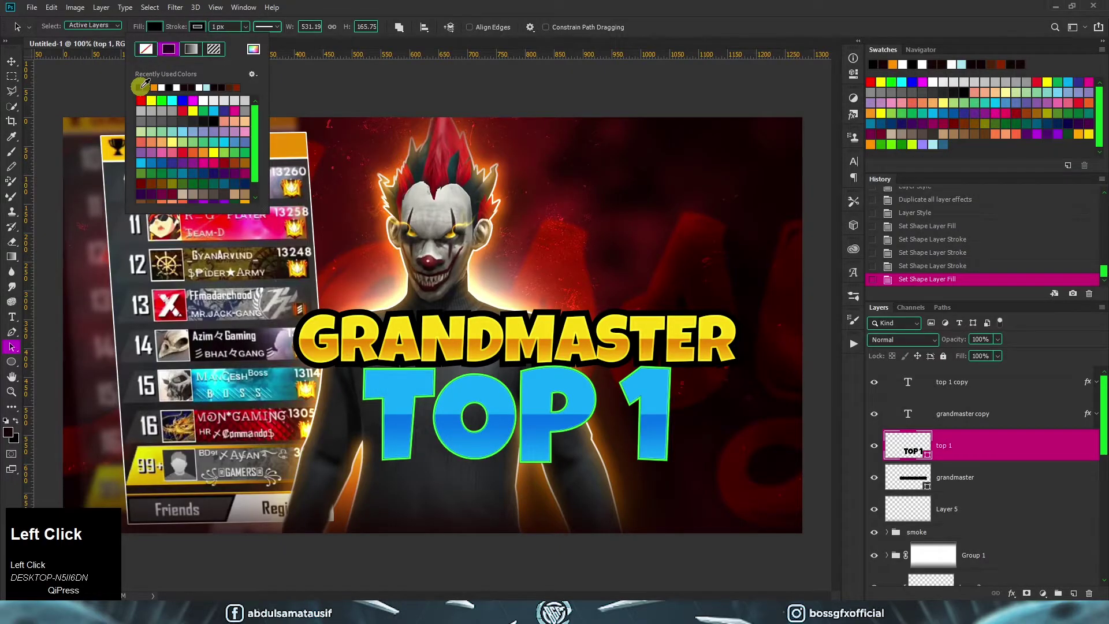
left_click(267, 27)
left_click(257, 81)
left_click(214, 26)
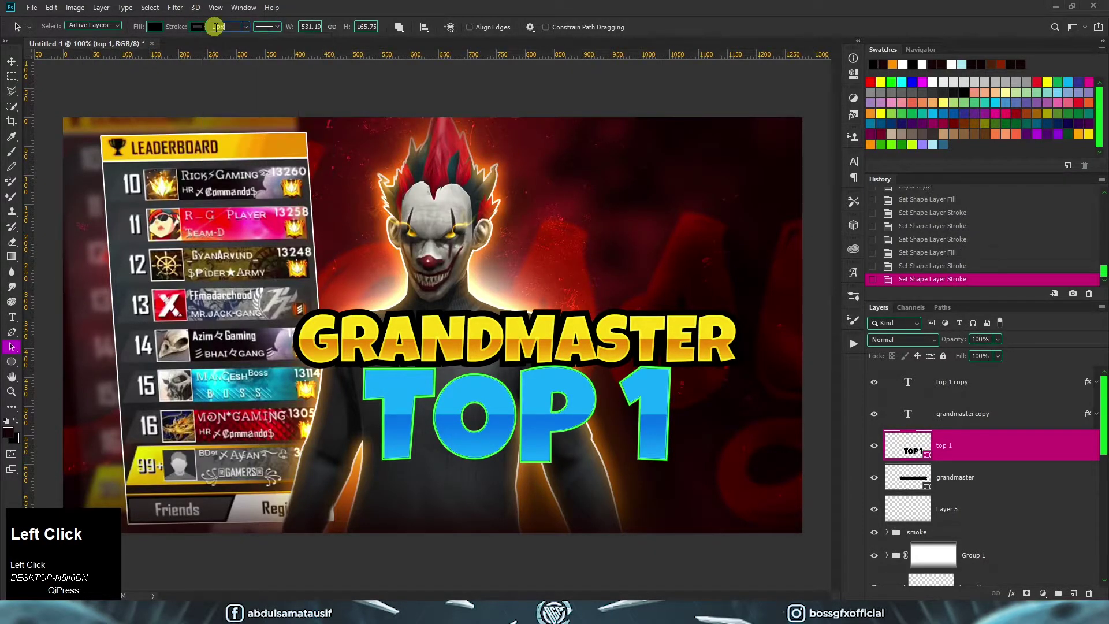
key("v")
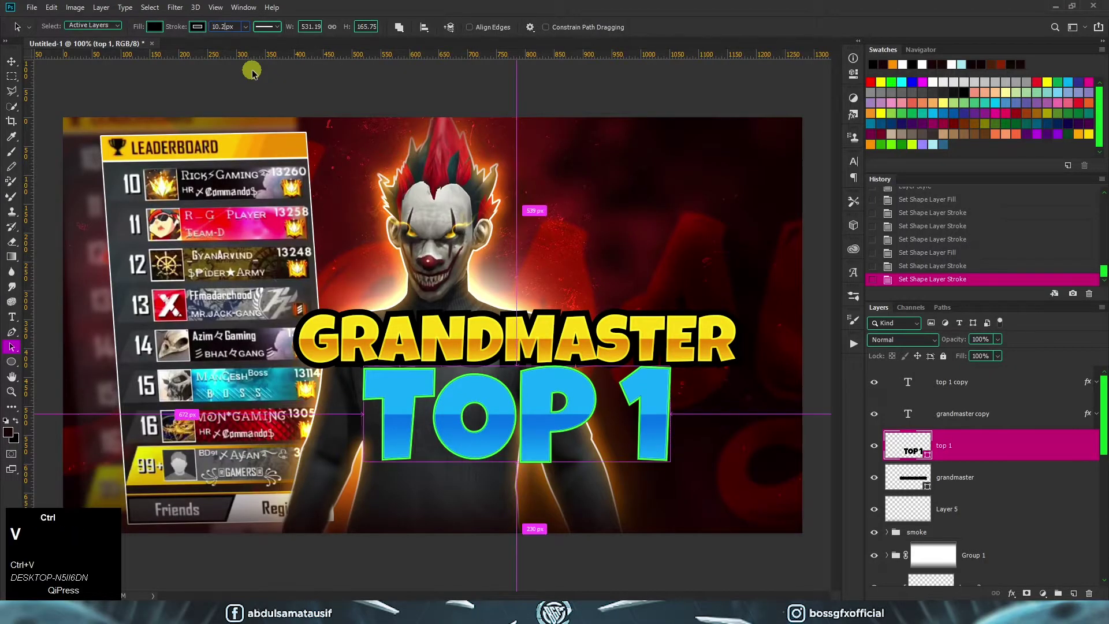
Add a new layer above the top 1 shape layer and prepare a hard round brush about 85 px wide.
left_click(1073, 594)
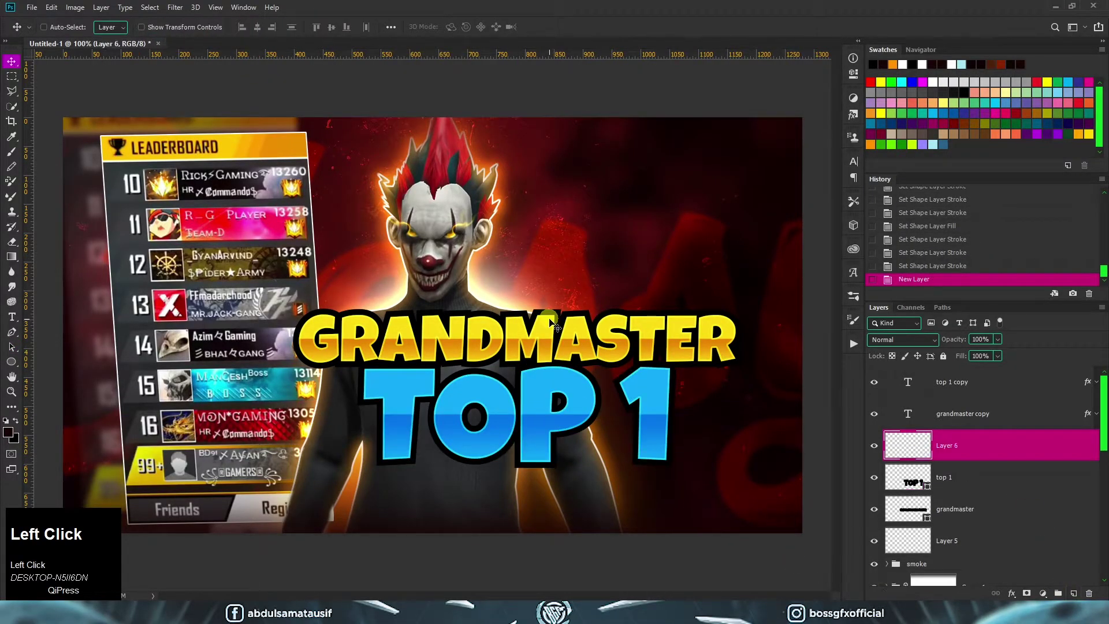
key("b")
right_click(548, 309)
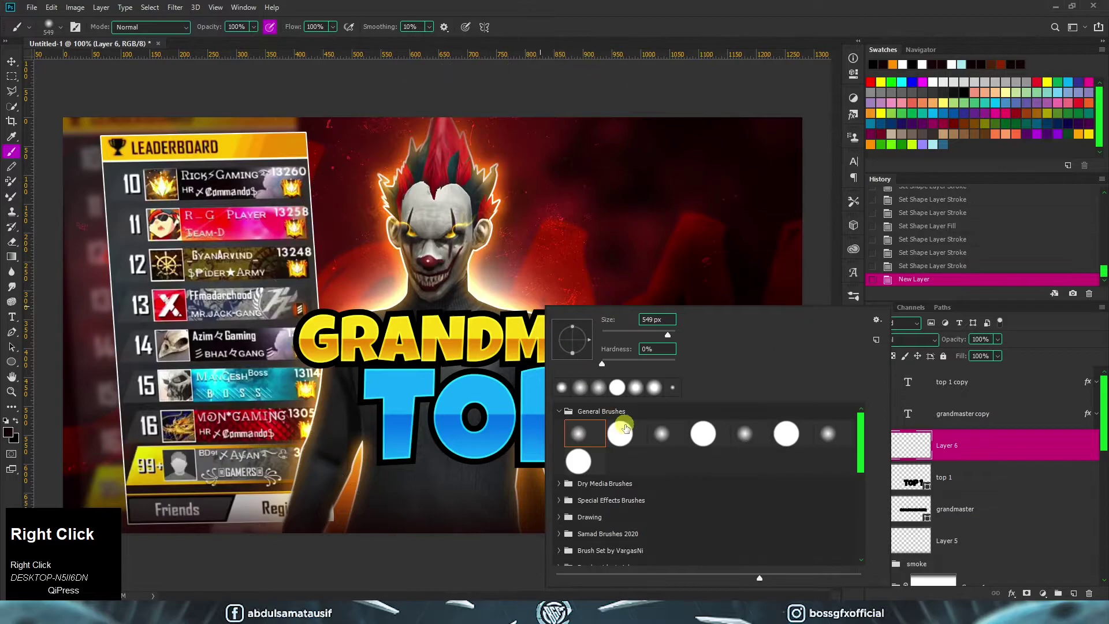
left_click(621, 439)
right_click(523, 359, "alt")
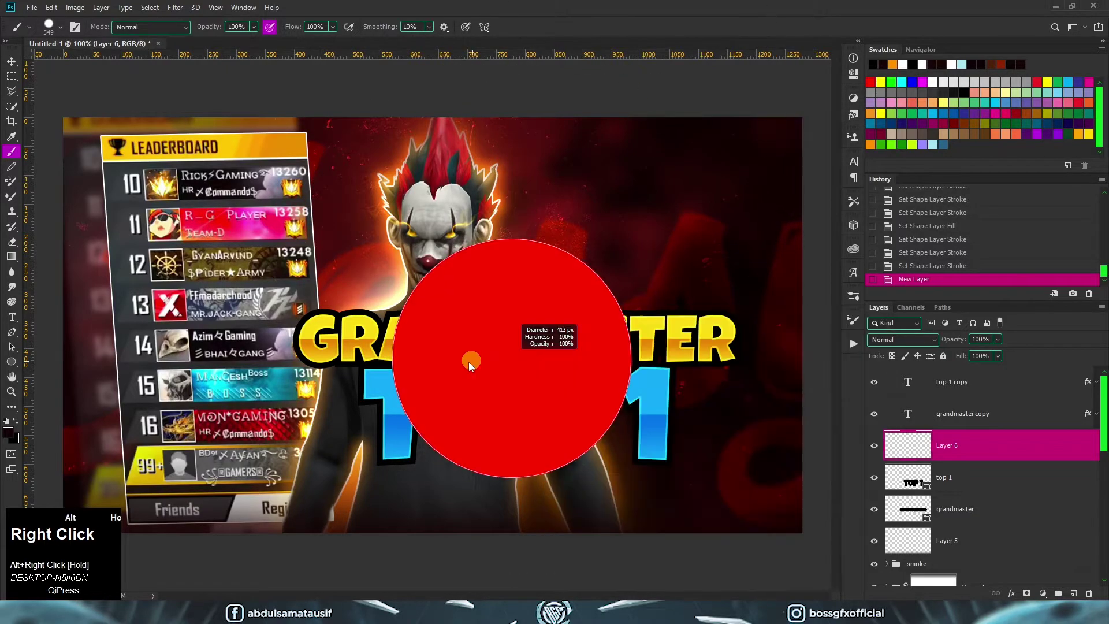
key("ctrl+plus")
mouse_move(397, 362)
left_mouse_down()
mouse_move(309, 300)
mouse_move(259, 282)
left_mouse_up()
right_click(398, 402, "alt")
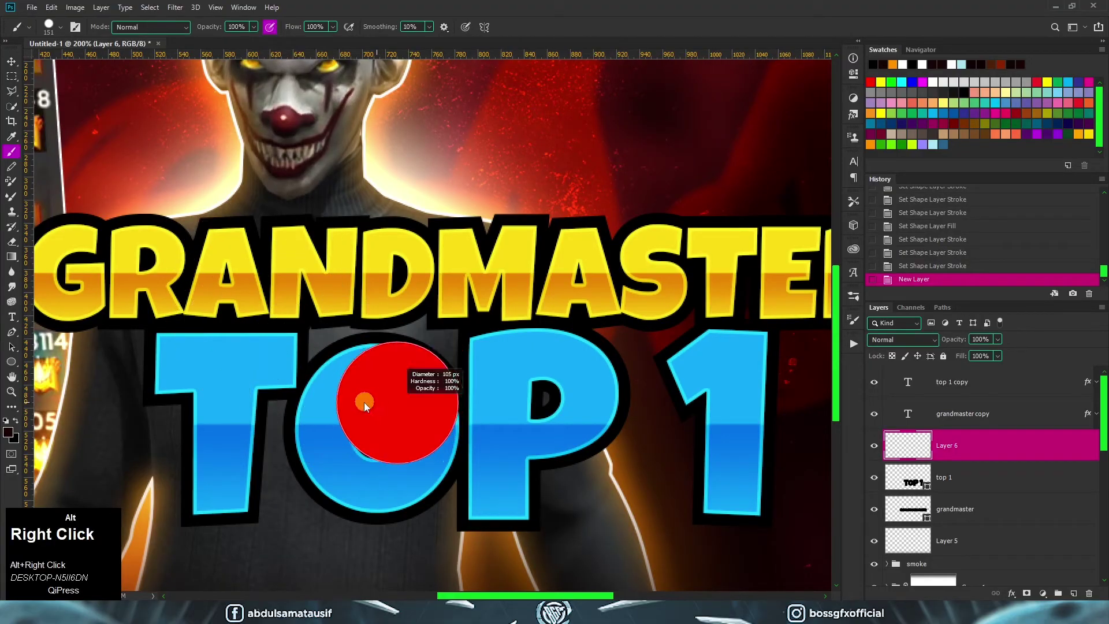
Paint near-black straight strokes across TOP 1 to fill the gaps between and inside its letters.
left_click(245, 437)
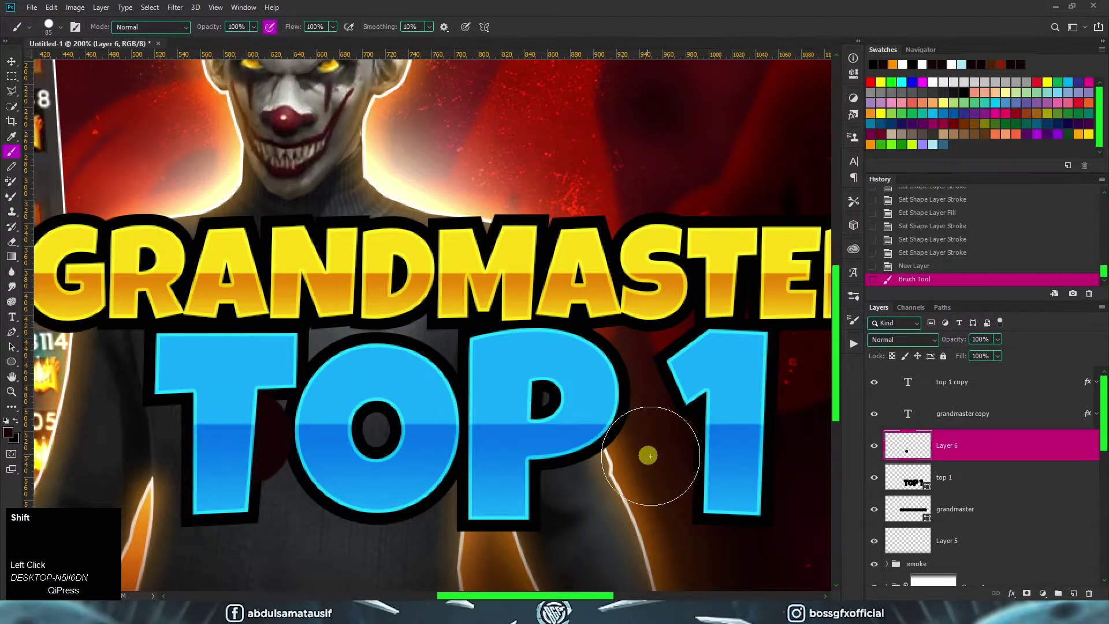
left_click(712, 450, "shift")
left_click(676, 362, "shift")
left_click(250, 346, "shift")
mouse_move(260, 338)
left_mouse_down()
mouse_move(555, 324)
mouse_move(537, 340)
mouse_move(363, 338)
left_mouse_up()
Resize the brush and paint a near-black straight stroke across GRANDMASTER to fill the gaps between its letters.
right_click(166, 291, "alt")
left_click(102, 273)
left_click(632, 281, "shift")
key("v")
left_click_drag(440, 361, 612, 378)
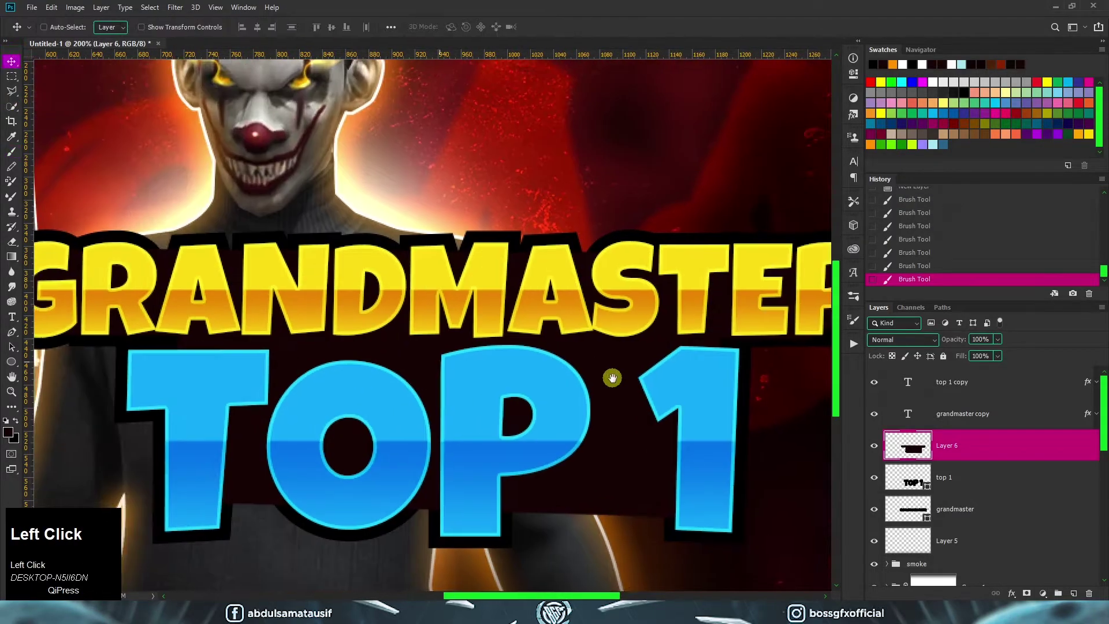
key("ctrl+1")
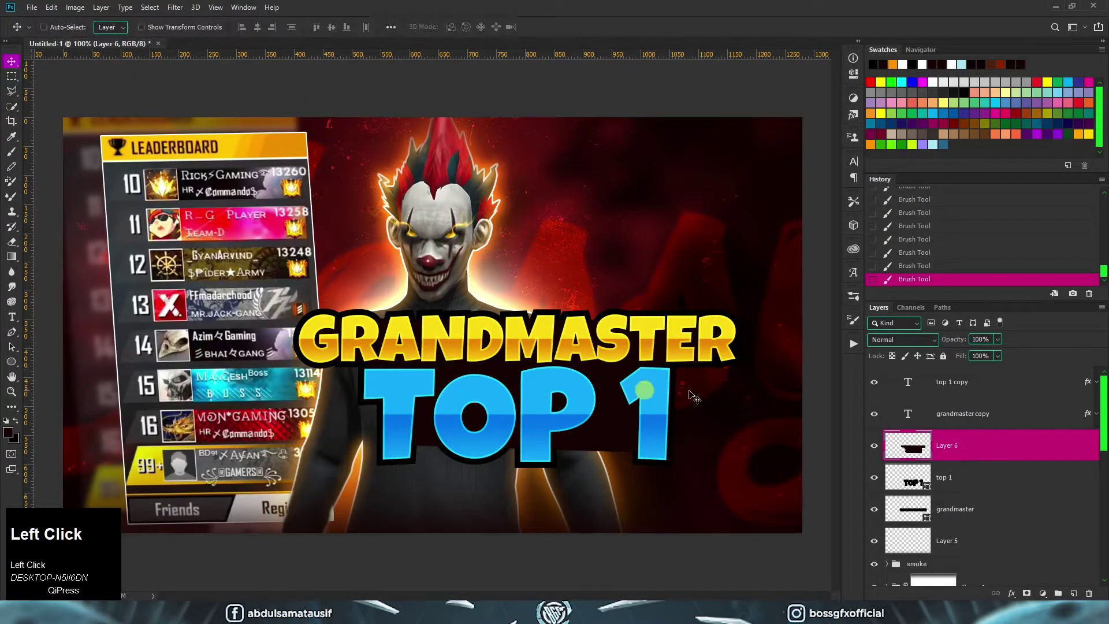
Group the title layers from grandmaster up to top 1 copy and name the group "text".
left_click(995, 489)
left_click(983, 513)
left_click(995, 382, "shift")
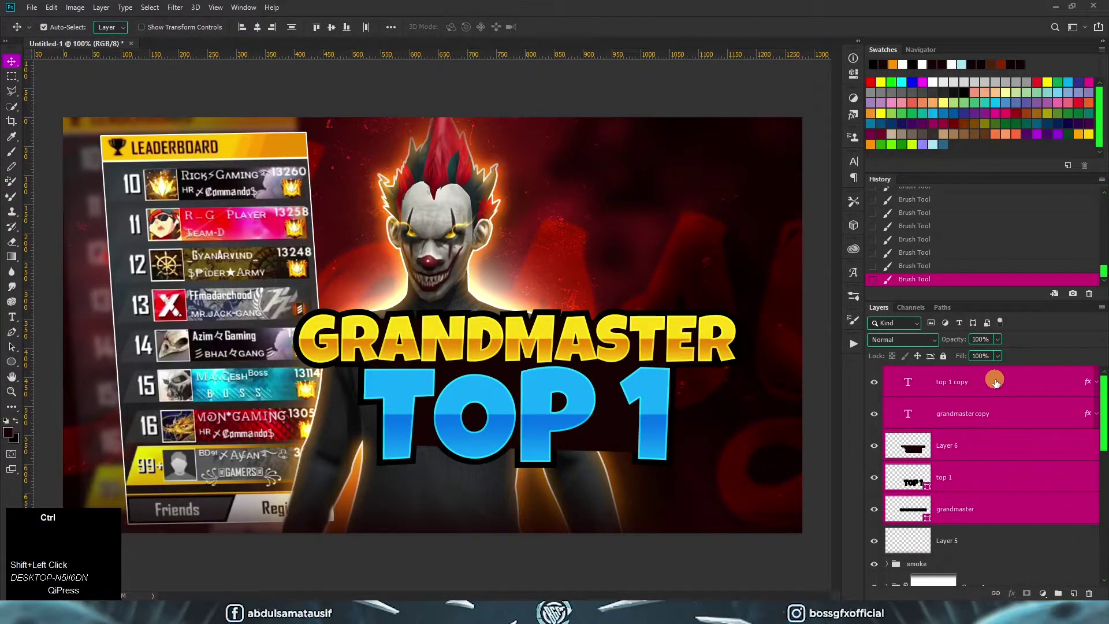
key("ctrl+g")
left_click(876, 375)
left_click(876, 375)
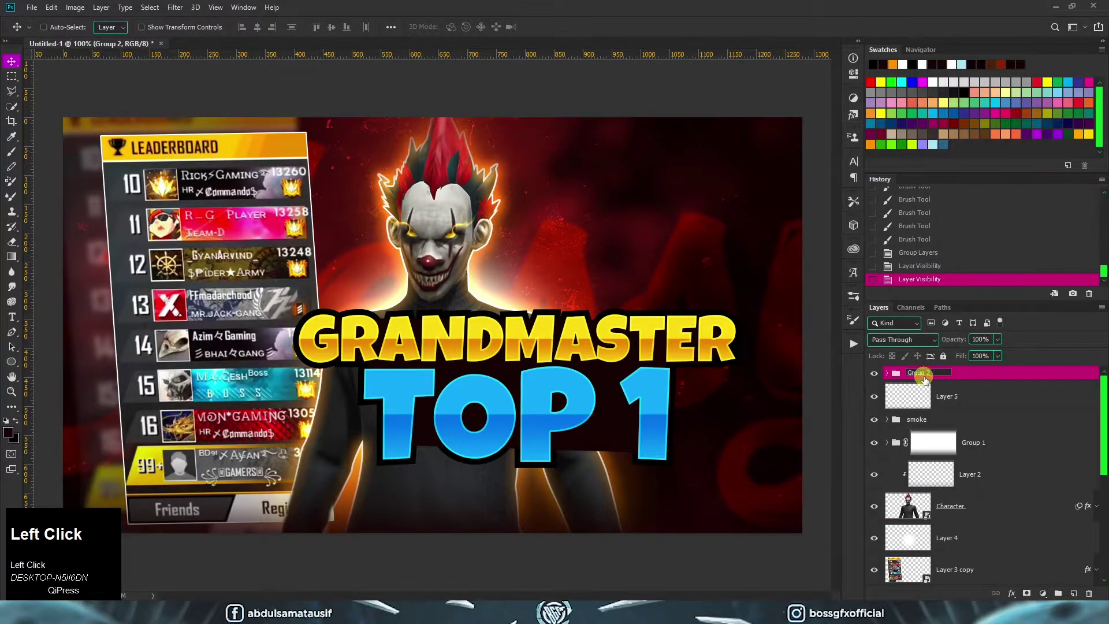
type("text")
key("Return")
Scale the text group to about 79%, tilt it slightly counter-clockwise, and move it to the canvas's lower-right corner.
key("ctrl+t")
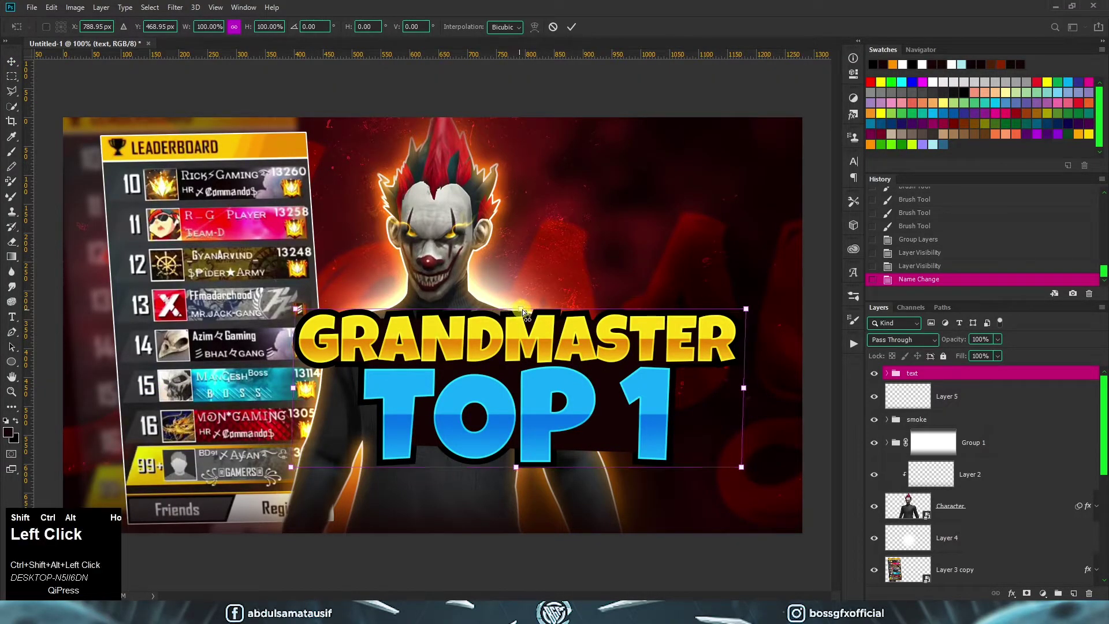
left_click_drag(744, 467, 715, 463)
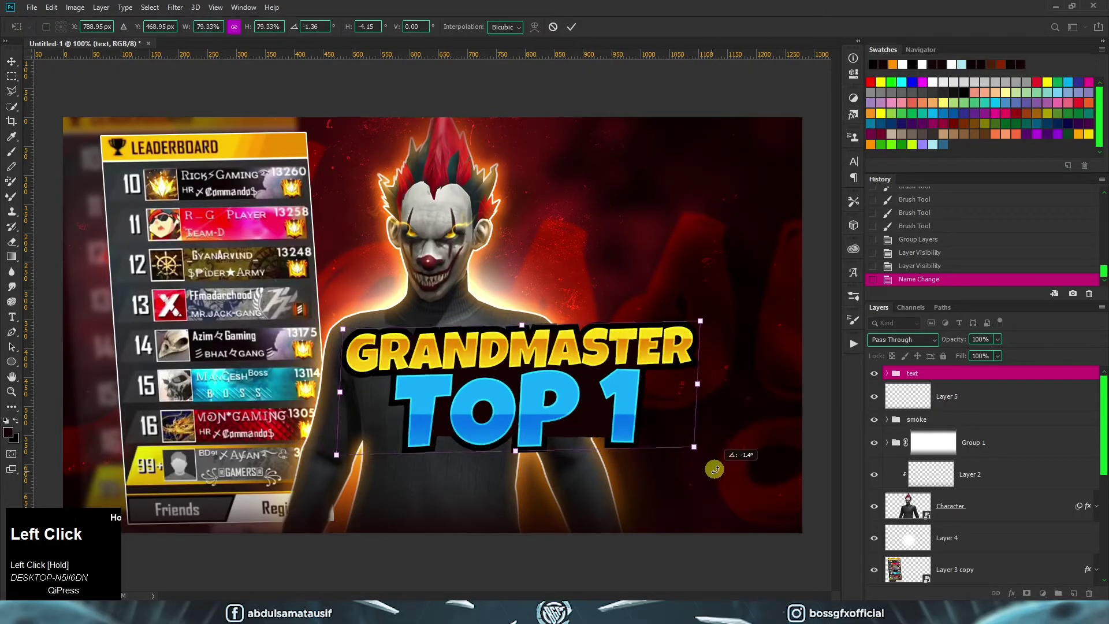
left_click_drag(587, 382, 671, 428)
key("Return")
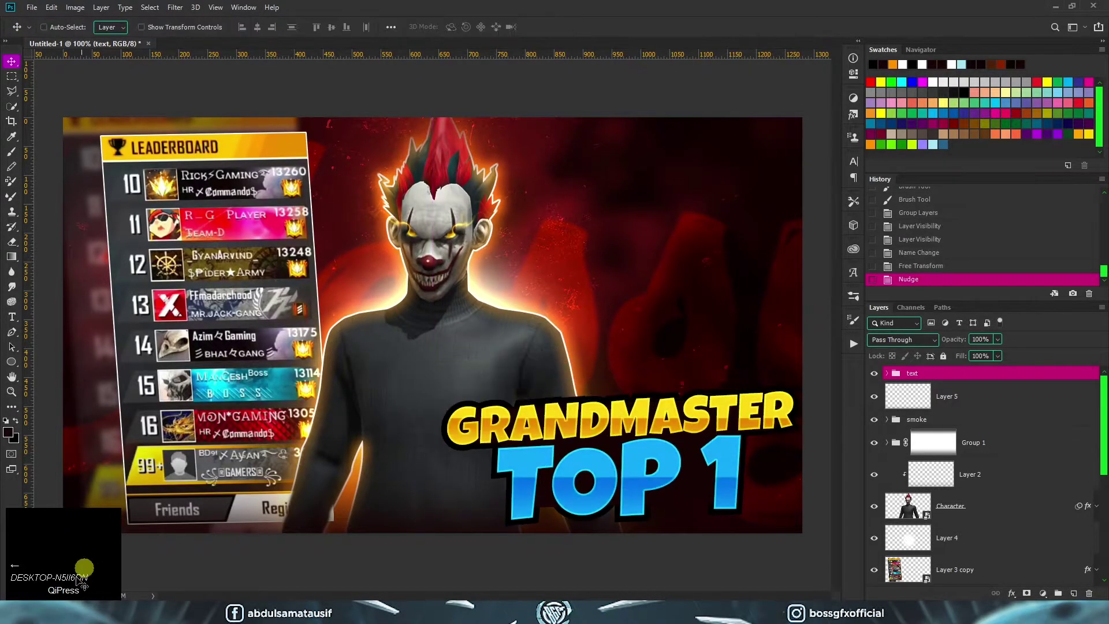
Place the Rank badge image into the document and position it above the title on the canvas's right side.
left_click(92, 563)
left_click_drag(605, 277, 740, 282)
left_click_drag(404, 284, 648, 243)
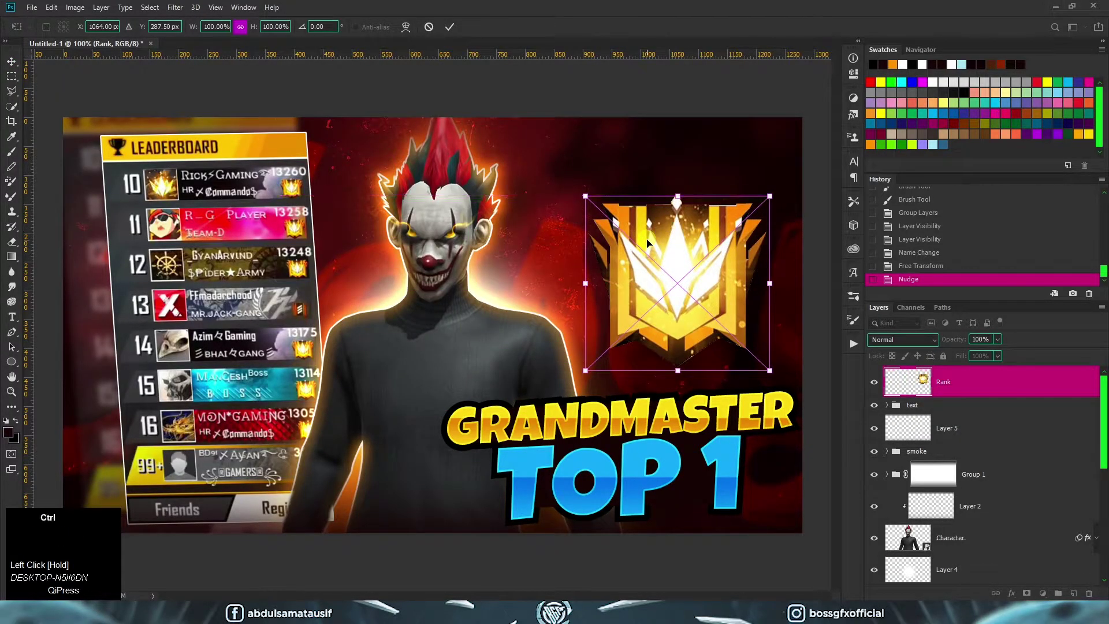
Rotate the Rank badge about 9° clockwise, scale it to about 82%, and commit the placement.
left_click_drag(586, 197, 586, 206)
mouse_move(768, 374)
left_mouse_down()
mouse_move(775, 398)
mouse_move(761, 394)
left_mouse_up()
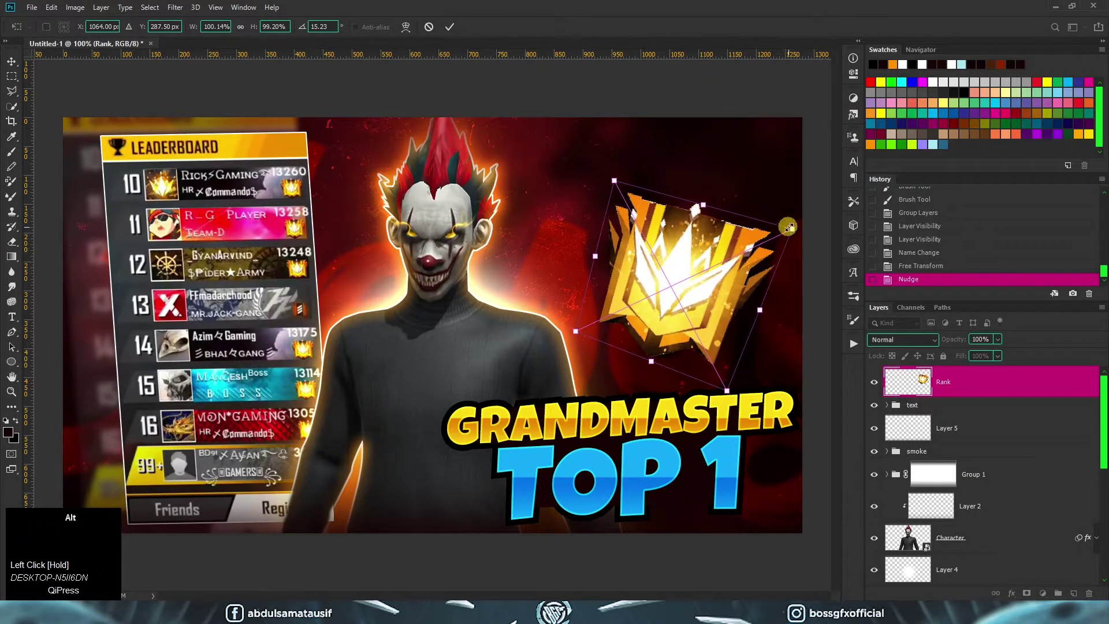
mouse_move(784, 229)
left_mouse_down()
mouse_move(797, 208)
mouse_move(775, 231)
mouse_move(792, 224)
mouse_move(764, 234)
left_mouse_up()
left_click_drag(723, 280, 719, 284)
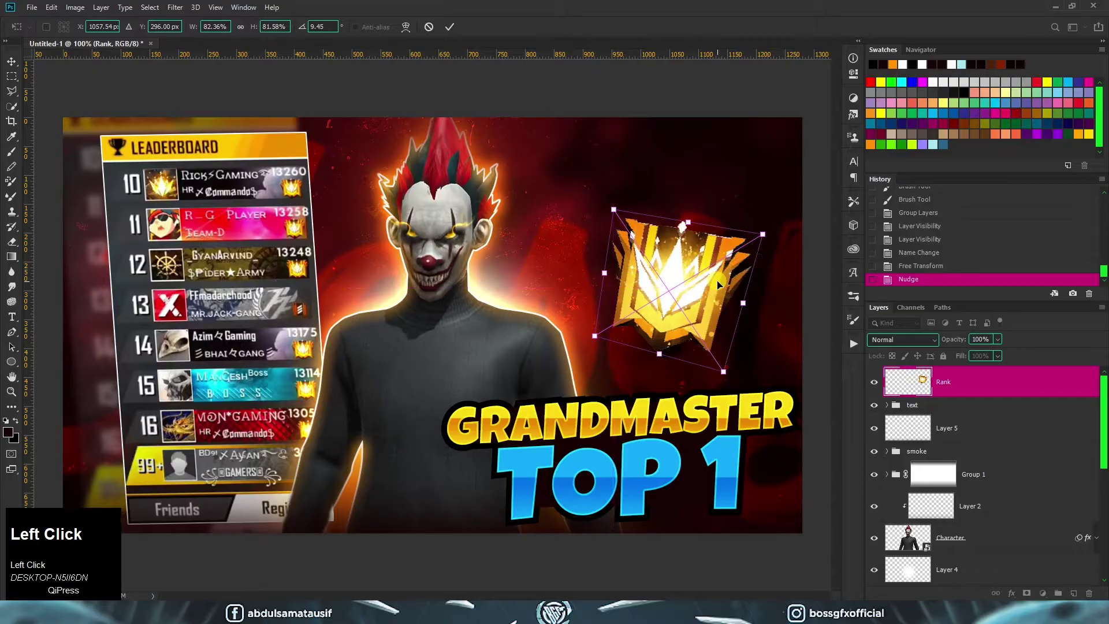
left_click(1060, 484)
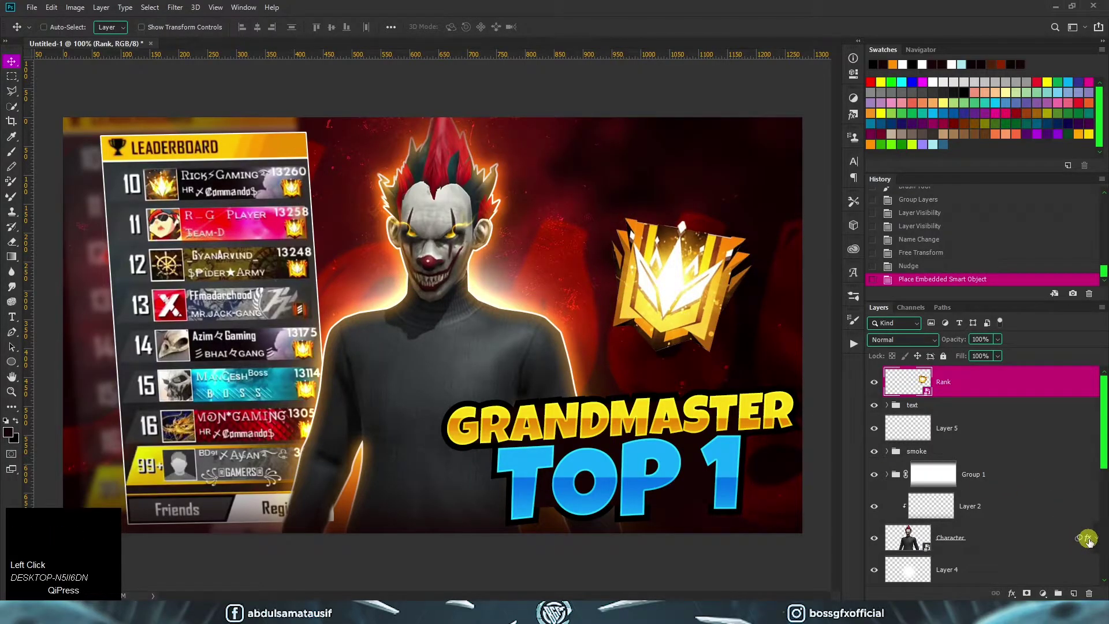
Copy the Character layer's Outer Glow onto the Rank layer and add an Inner Shadow to the badge.
left_click_drag(1088, 538, 1091, 438)
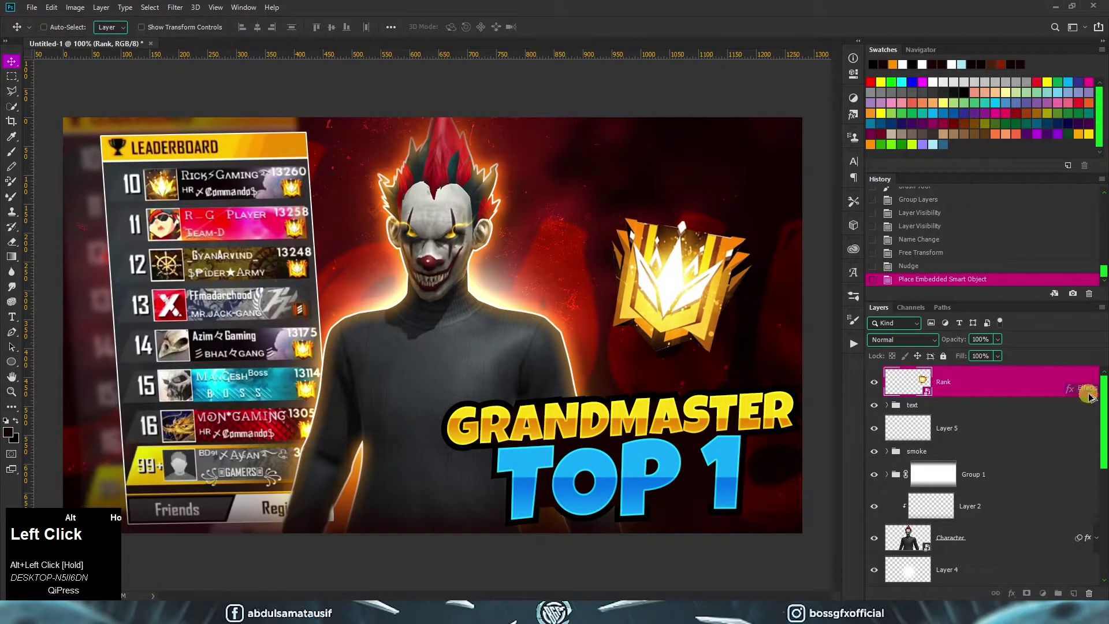
left_click_drag(1091, 396, 1090, 396)
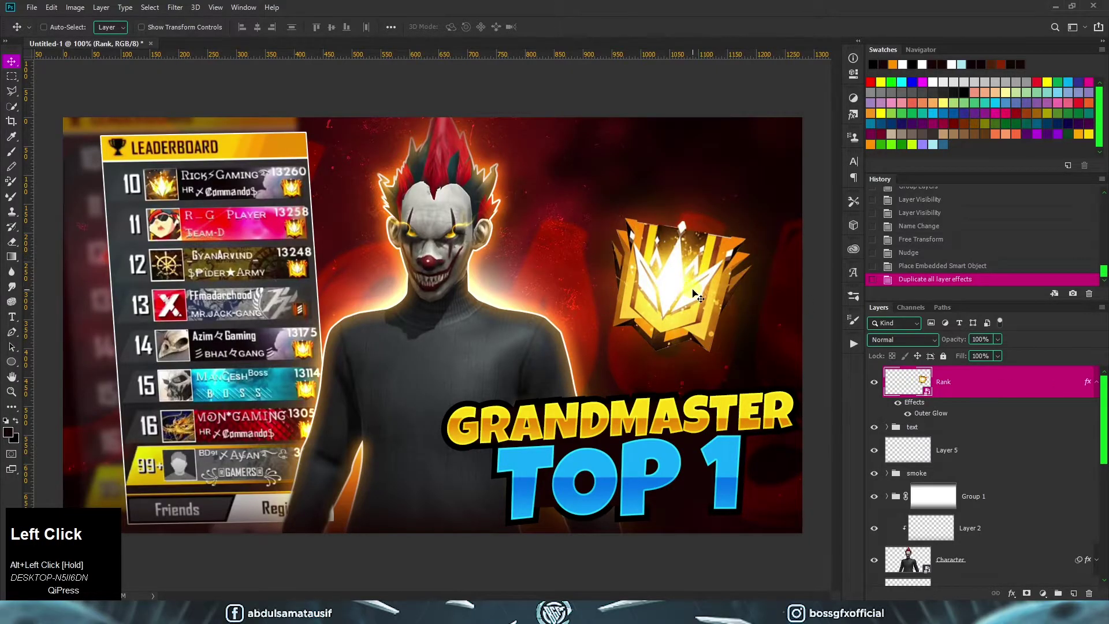
left_click(986, 389)
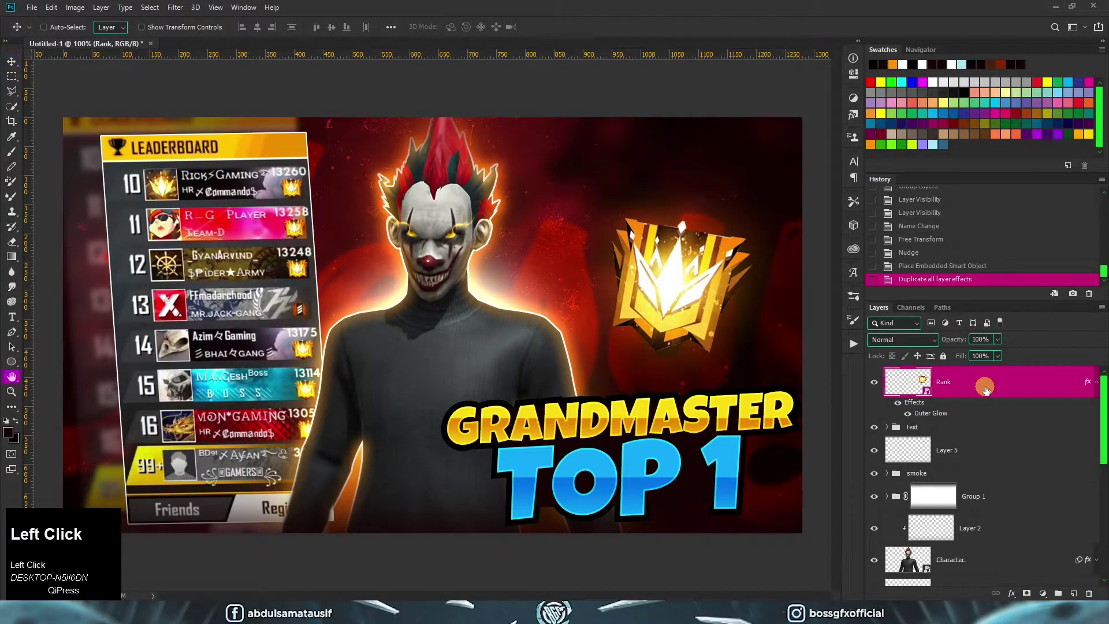
double_click(986, 388)
left_click(618, 472)
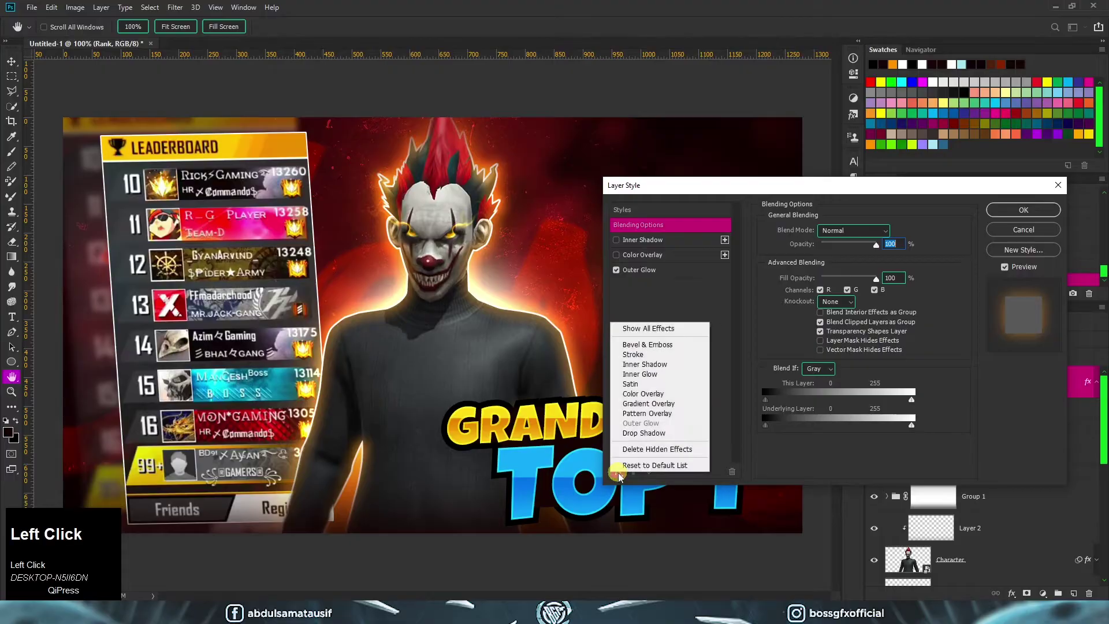
left_click(659, 365)
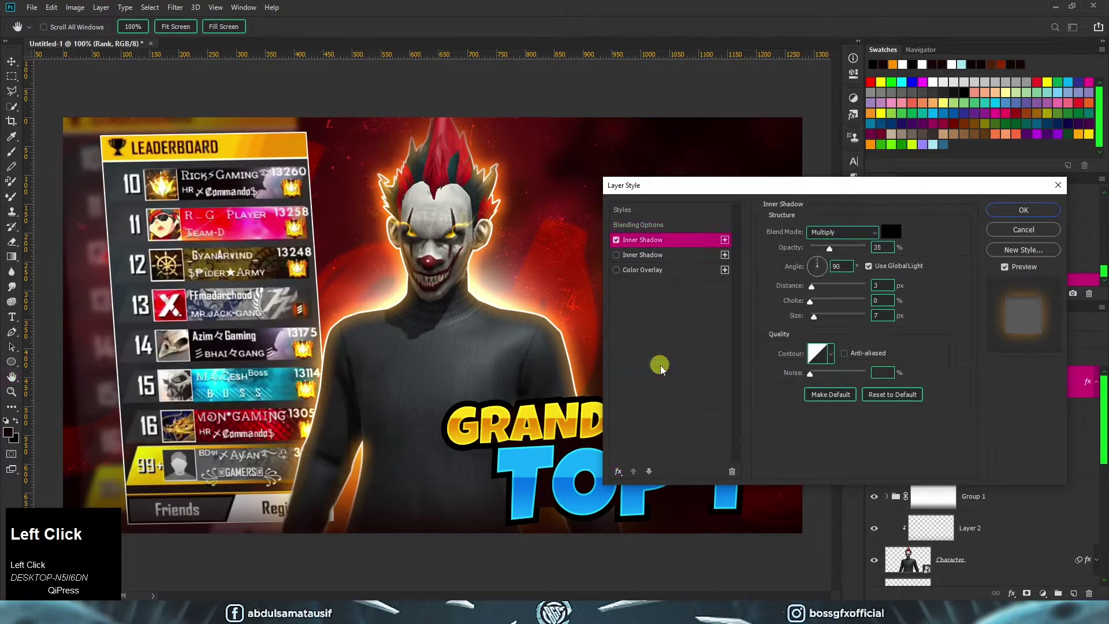
Set the badge's inner shadow color to orange #ff9200 and its blend mode to Linear Dodge (Add).
left_click(891, 231)
left_click(870, 145)
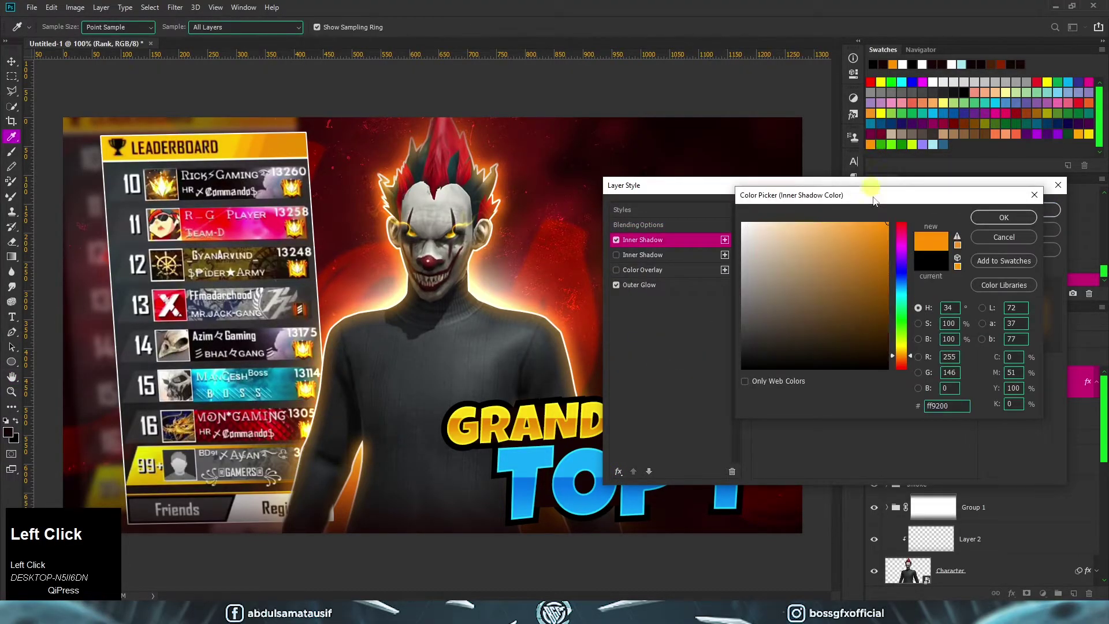
key("Return")
left_click(856, 232)
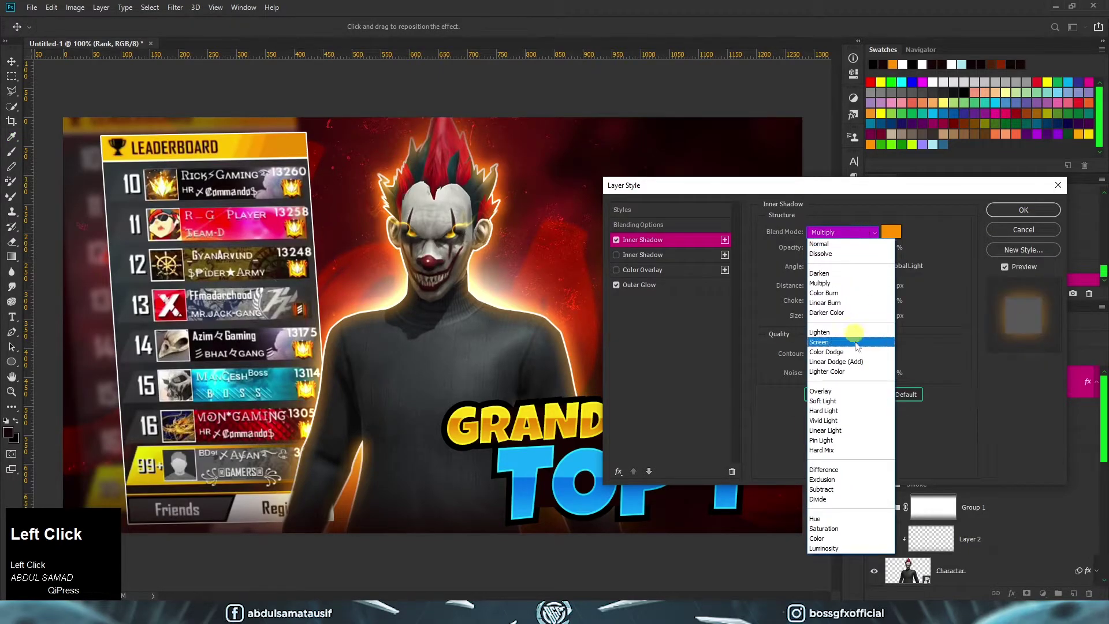
left_click(854, 364)
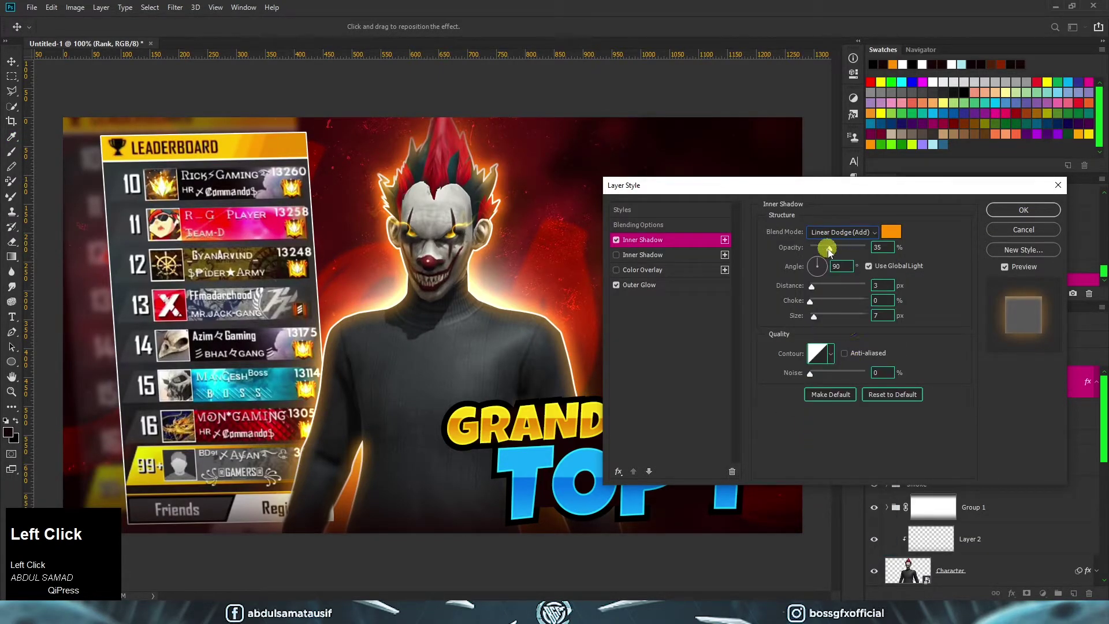
Set the inner shadow's opacity to 100%, turn off global light, keep a 3 px distance, and apply the style.
left_click(871, 265)
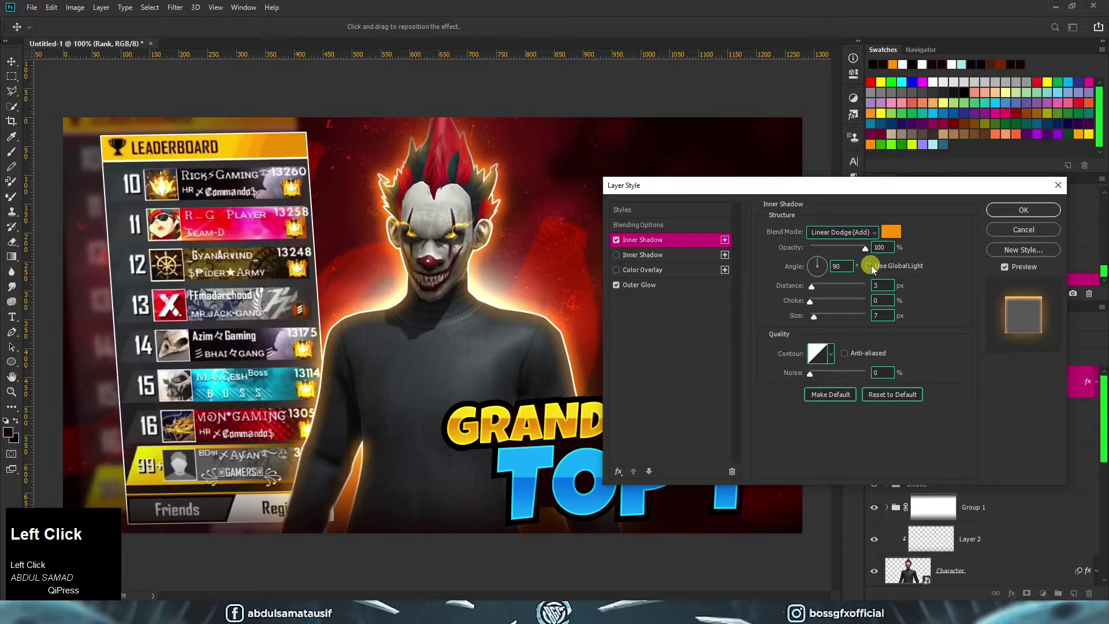
left_click(884, 286)
type("3")
left_click(1007, 209)
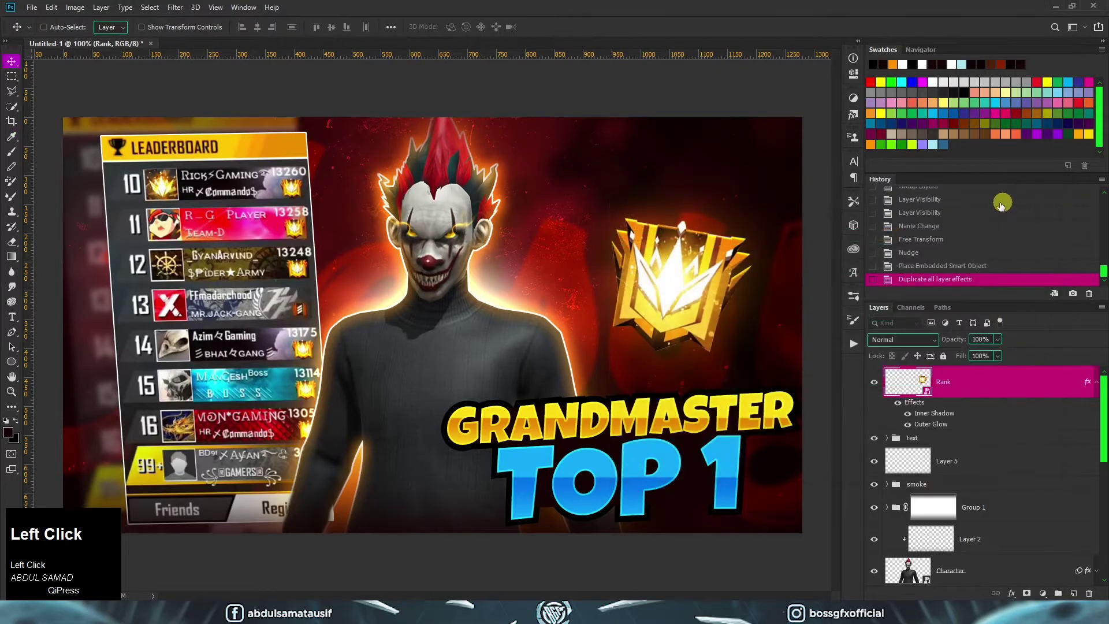
Rasterize the Rank layer and add a new layer directly above the Texture layer.
right_click(1026, 382)
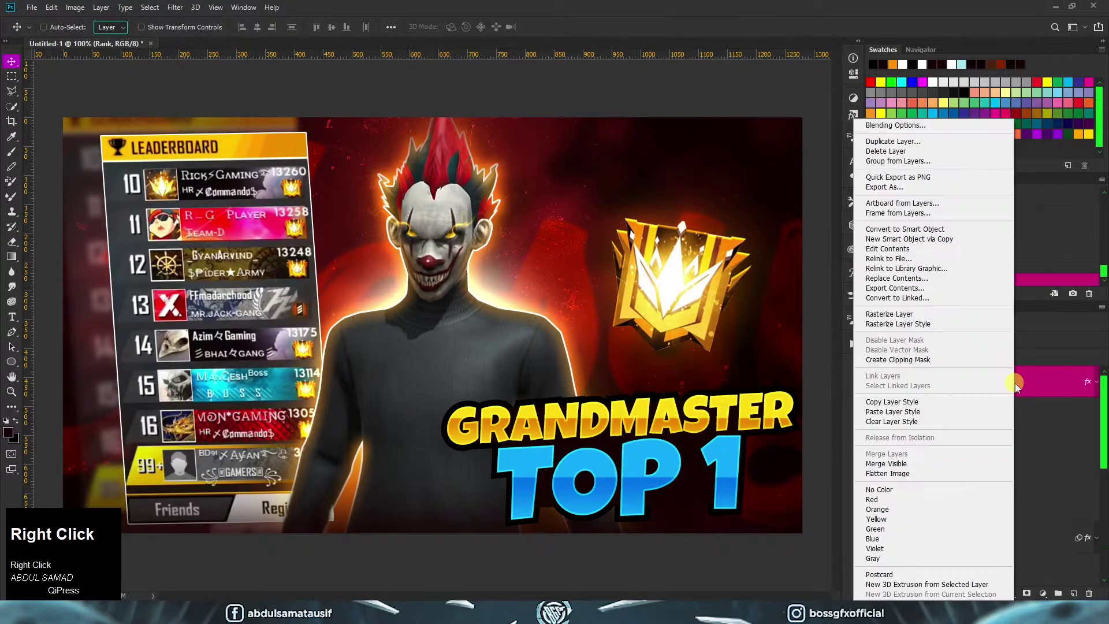
left_click(925, 315)
scroll(992, 407, "down", 5)
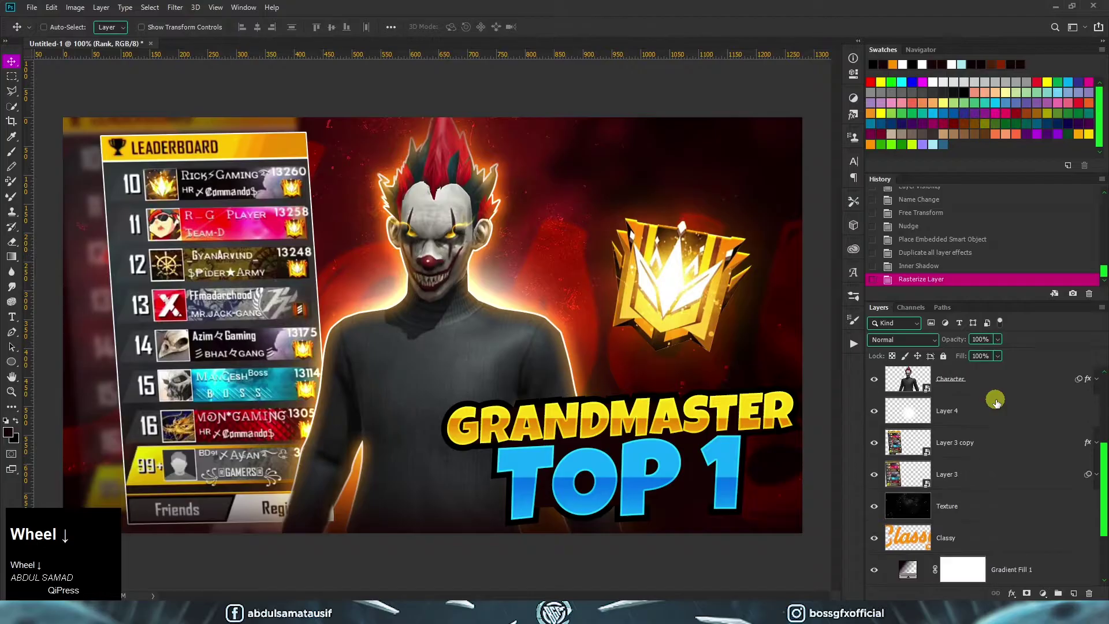
left_click(996, 452)
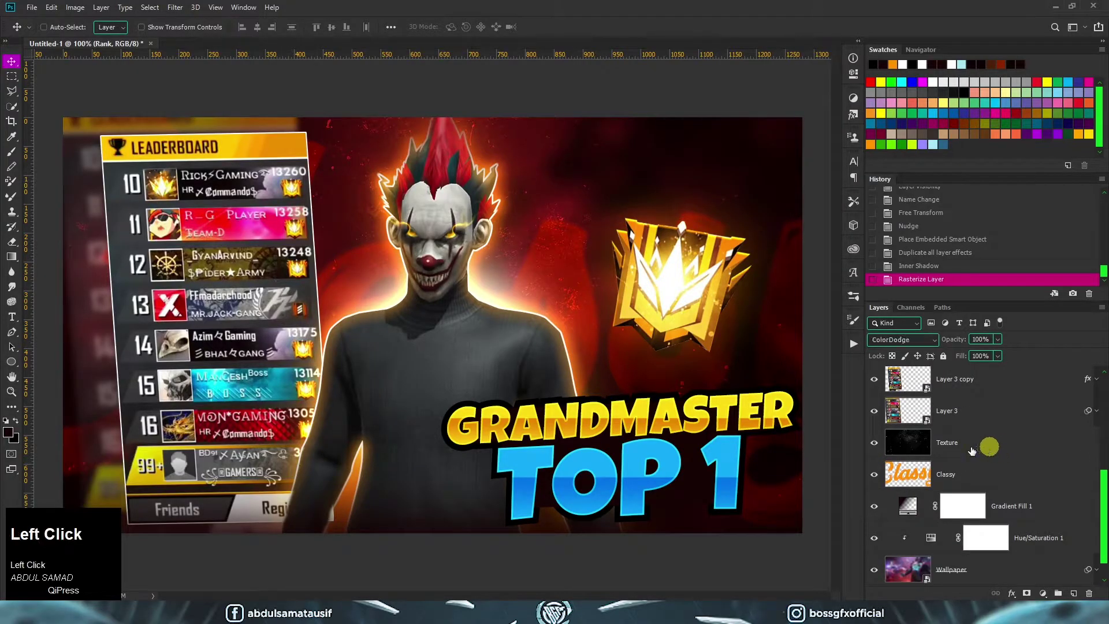
left_click(1074, 594)
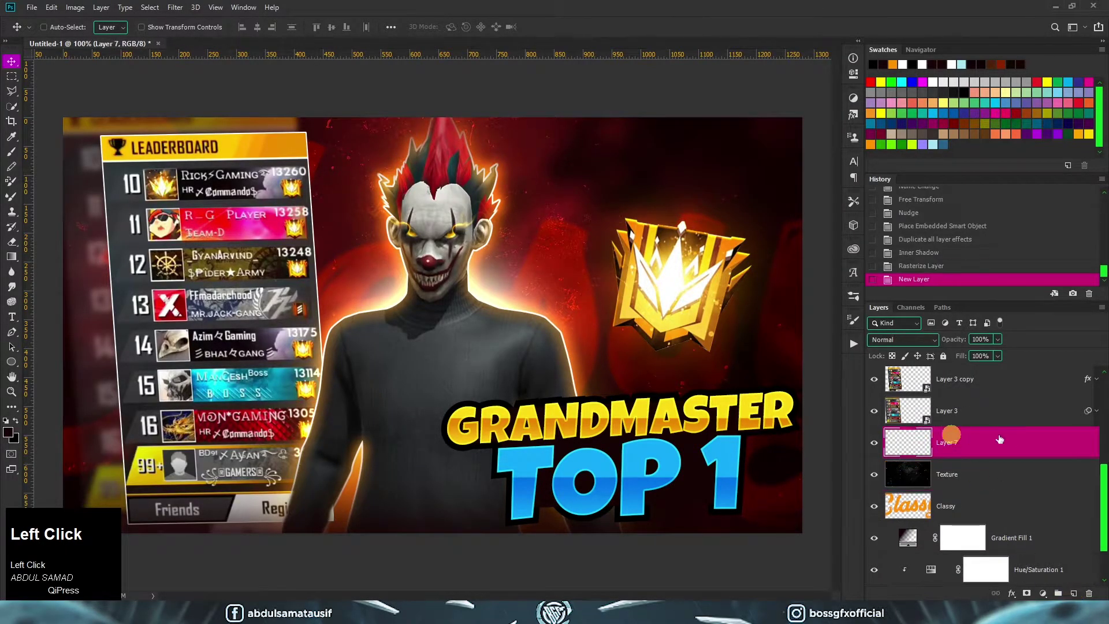
Prepare a soft round orange brush about 478 px wide and set the new layer's blend mode to Linear Dodge (Add).
key("b")
right_click(524, 272)
left_click(557, 330)
right_click(539, 347)
key("ctrl+minus")
right_click(539, 346, "alt")
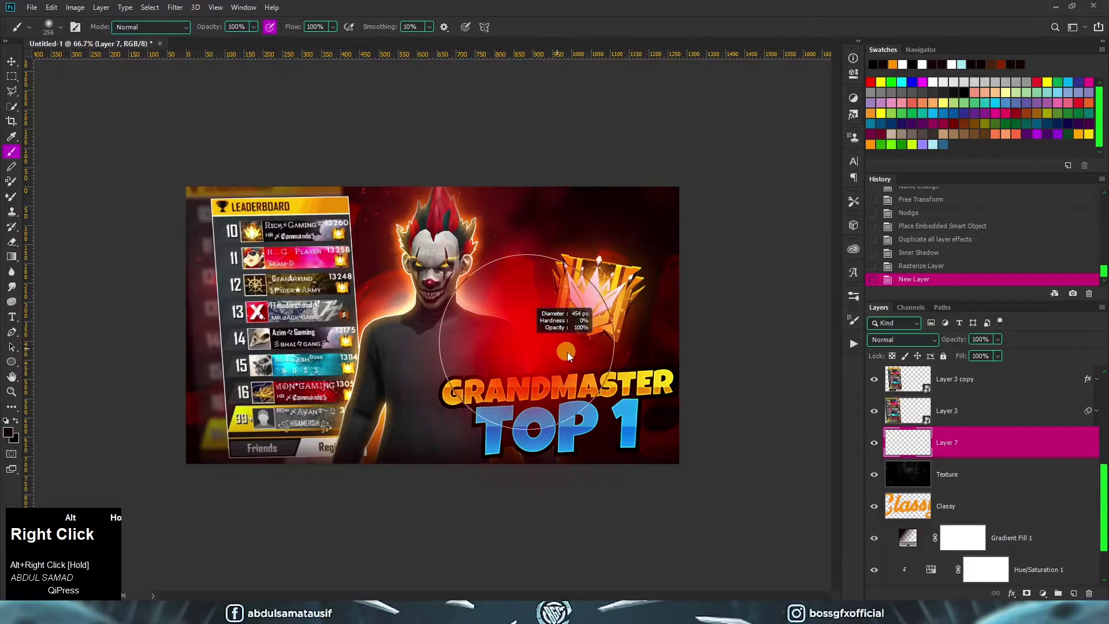
left_click(919, 340)
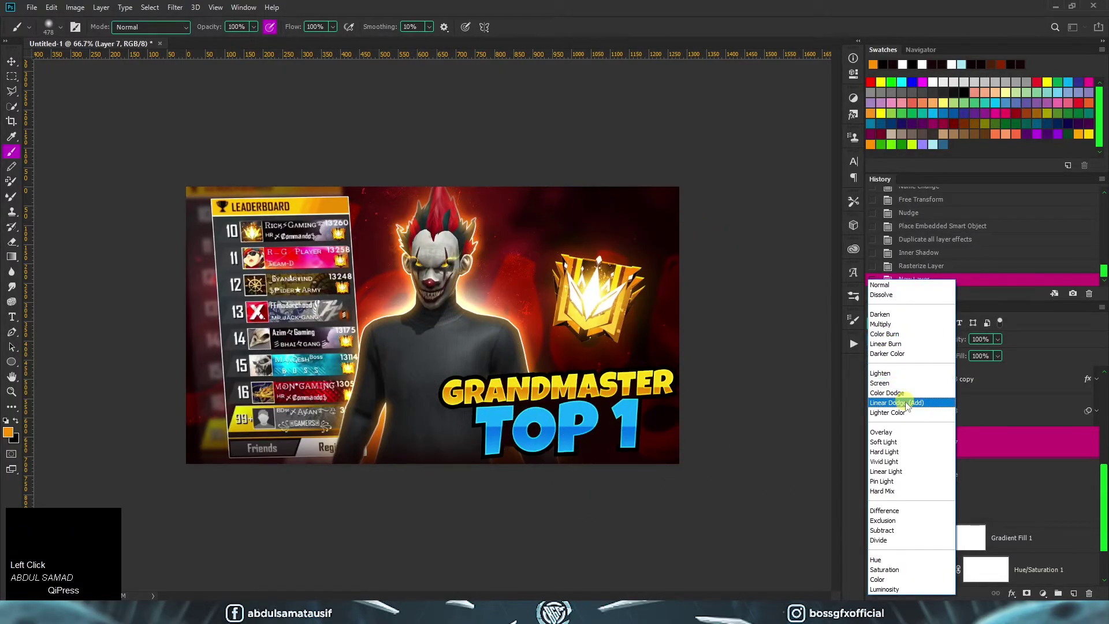
left_click(906, 403)
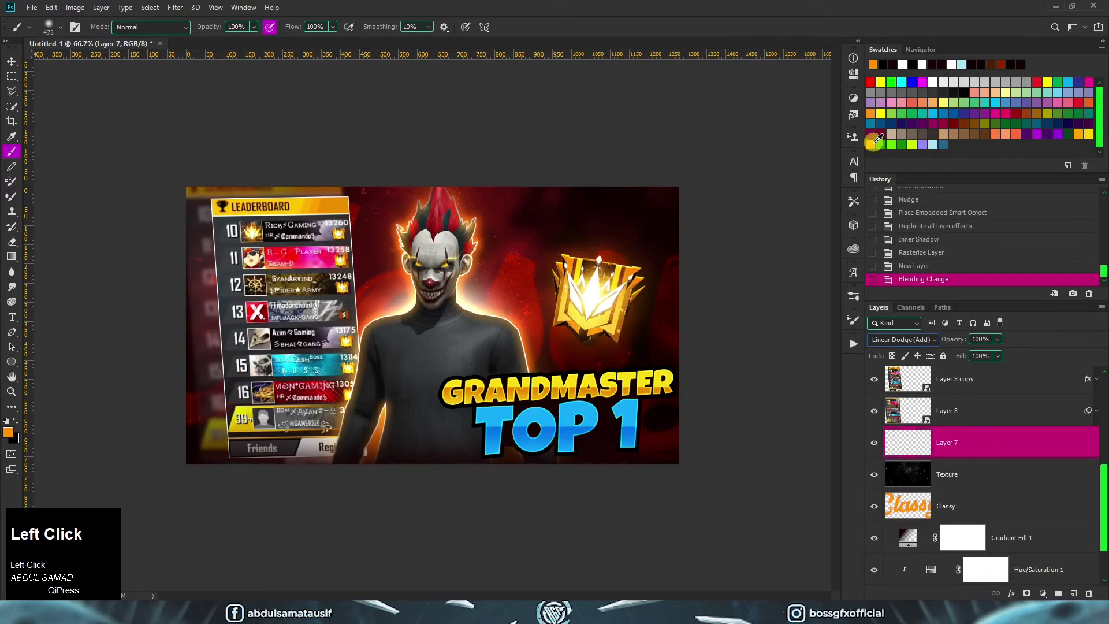
Paint soft orange glows behind the character, the rank badge and the lower-left corner, and set the layer's fill to 50%.
left_click(453, 312)
right_click(598, 292, "alt")
left_click(598, 289)
right_click(381, 370, "alt")
left_click(124, 446)
key("v")
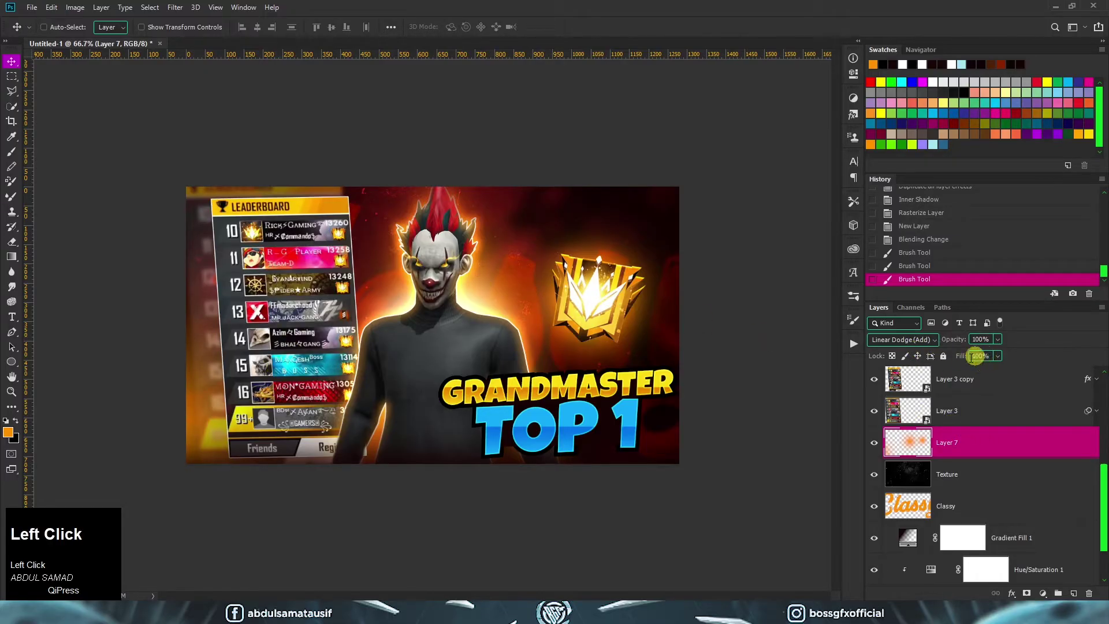
type("50")
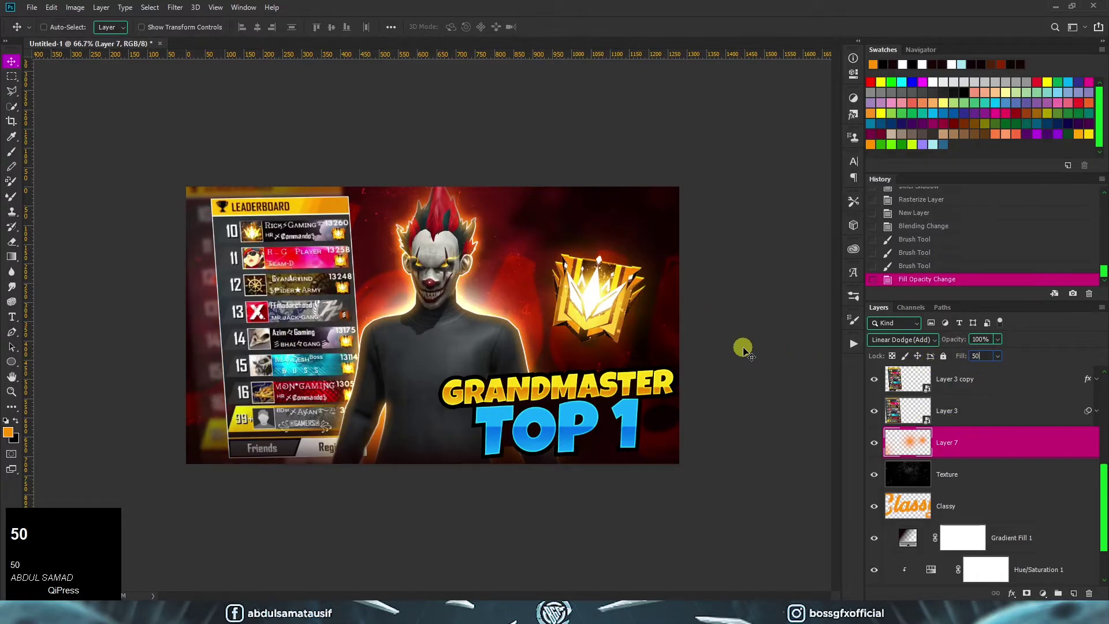
Place the Lens Flare image directly above the Rank layer and set its blend mode to Linear Dodge (Add).
key("ctrl+equal")
scroll(947, 462, "up", 5)
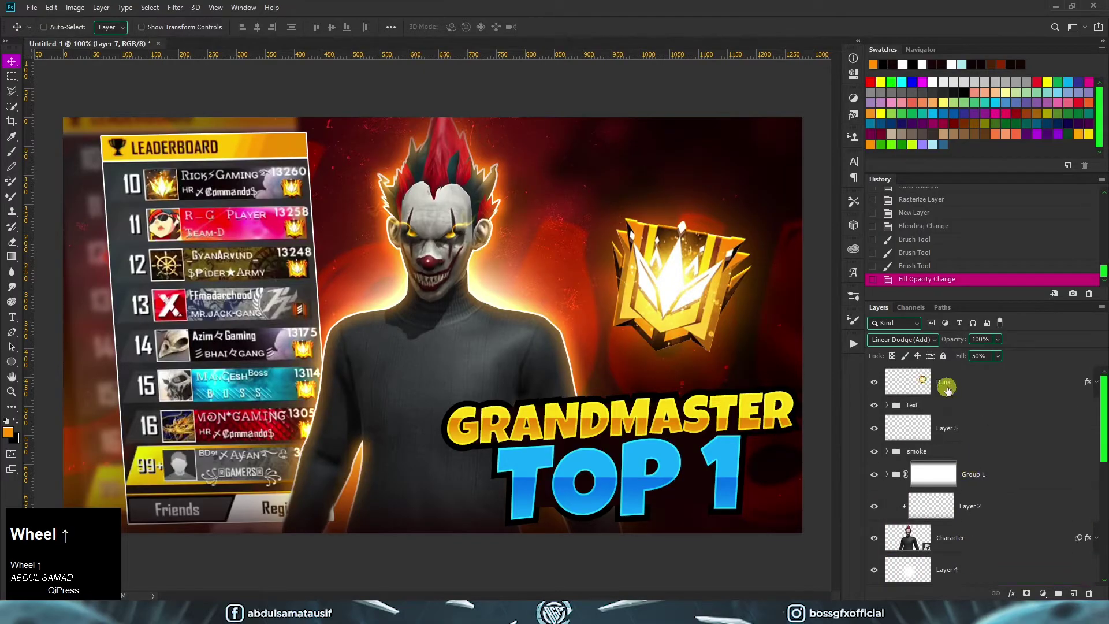
left_click(947, 382)
left_click_drag(397, 341, 757, 320)
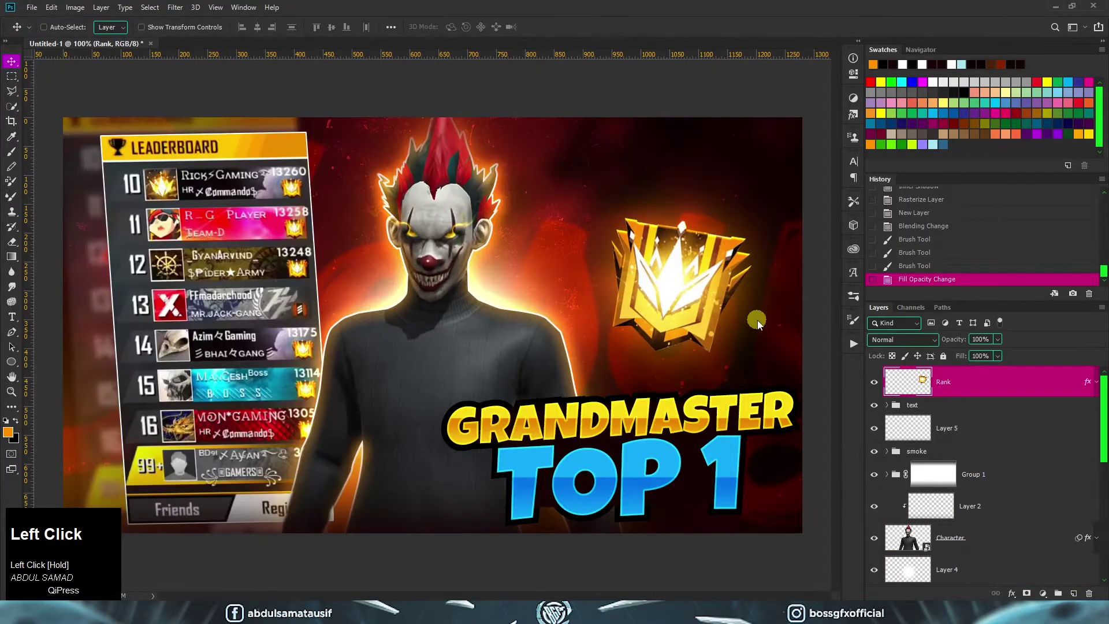
left_click(919, 341)
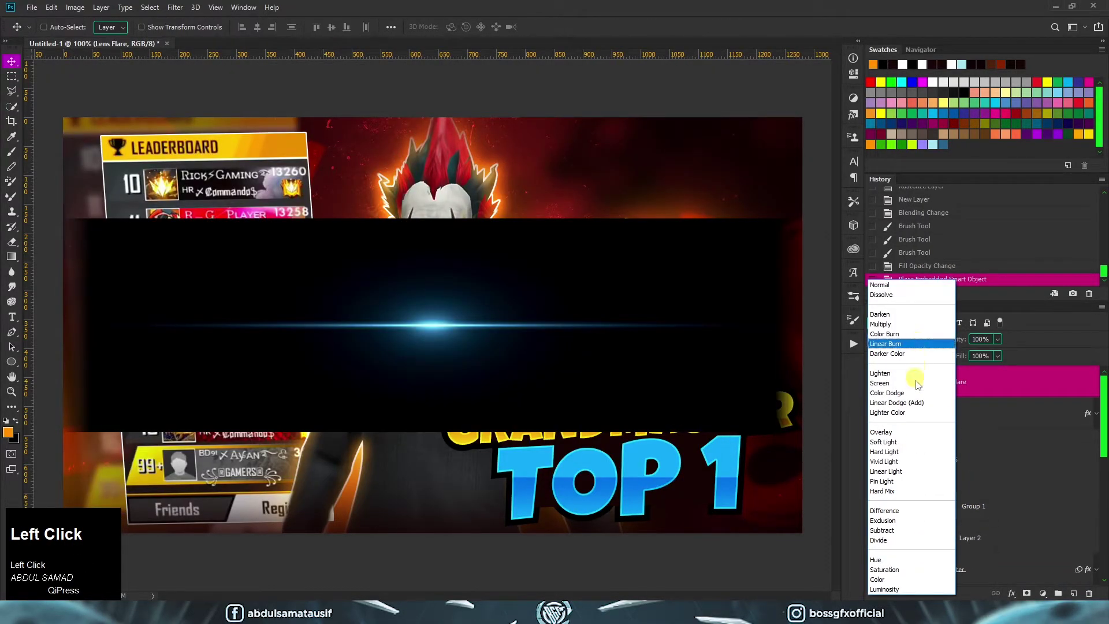
left_click(916, 404)
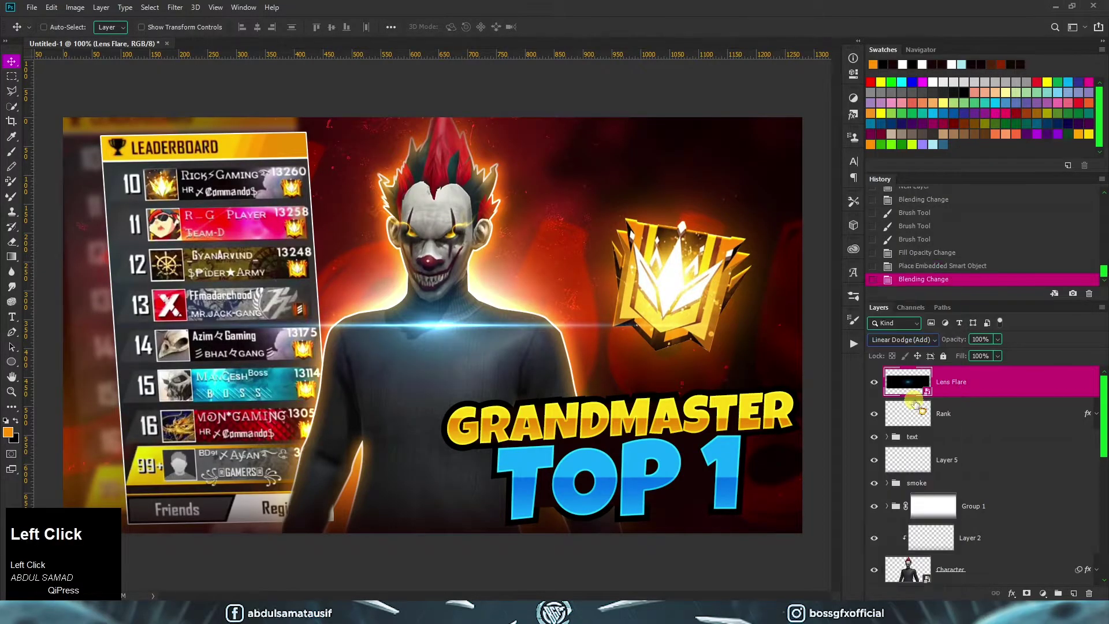
Rasterize the Lens Flare layer and desaturate it.
right_click(963, 377)
left_click(884, 315)
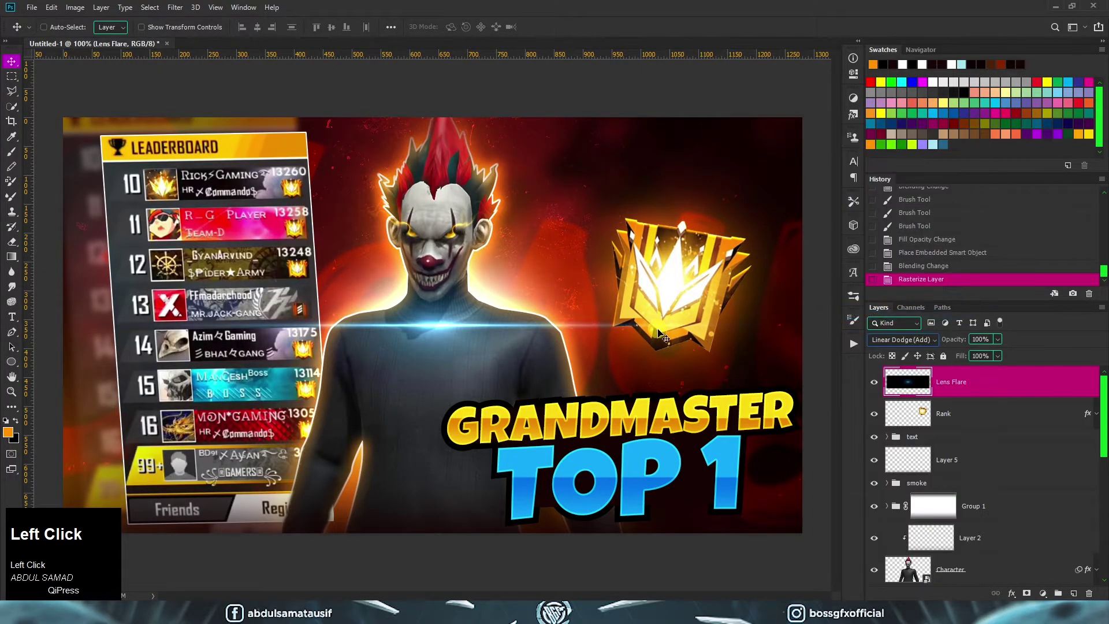
key("ctrl+shift+u")
Scale down the lens flare and position it along the upper edge of the GRANDMASTER title.
key("ctrl+t")
left_click_drag(802, 224, 580, 282)
left_click_drag(504, 322, 363, 226)
key("Return")
Duplicate the lens flare and arrange transformed copies along the title's lower edge, the leaderboard's edges and the rank badge's upper-right corner.
key("ctrl+j")
key("ctrl+t")
left_click_drag(430, 323, 601, 269)
key("Return")
key("Left")
key("Right")
key("ctrl+t")
left_click_drag(635, 389, 613, 346)
left_click_drag(604, 298, 742, 277)
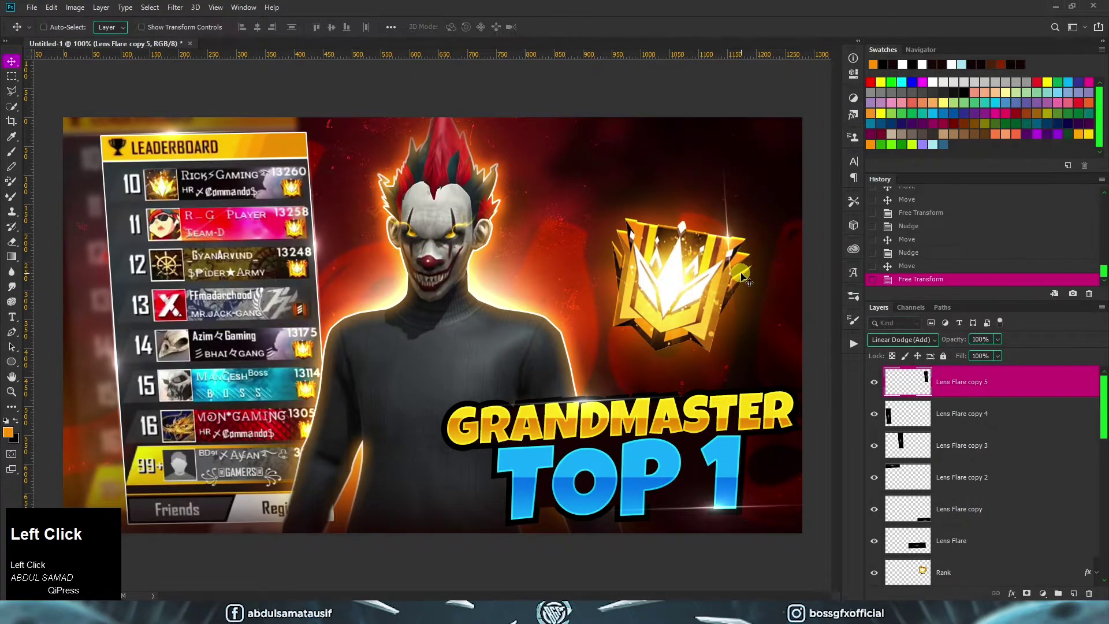
Duplicate the flare at the badge's upper-right corner and rotate the copy about -57.8° to form a crossing sparkle.
key("ctrl+j")
key("ctrl+t")
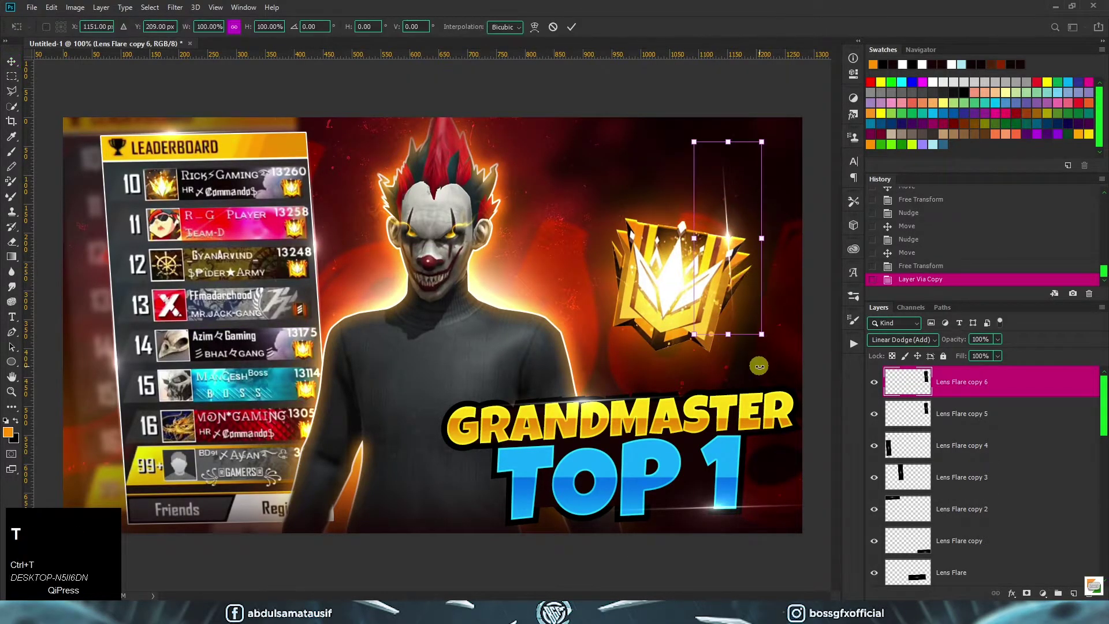
left_click_drag(810, 327, 829, 265)
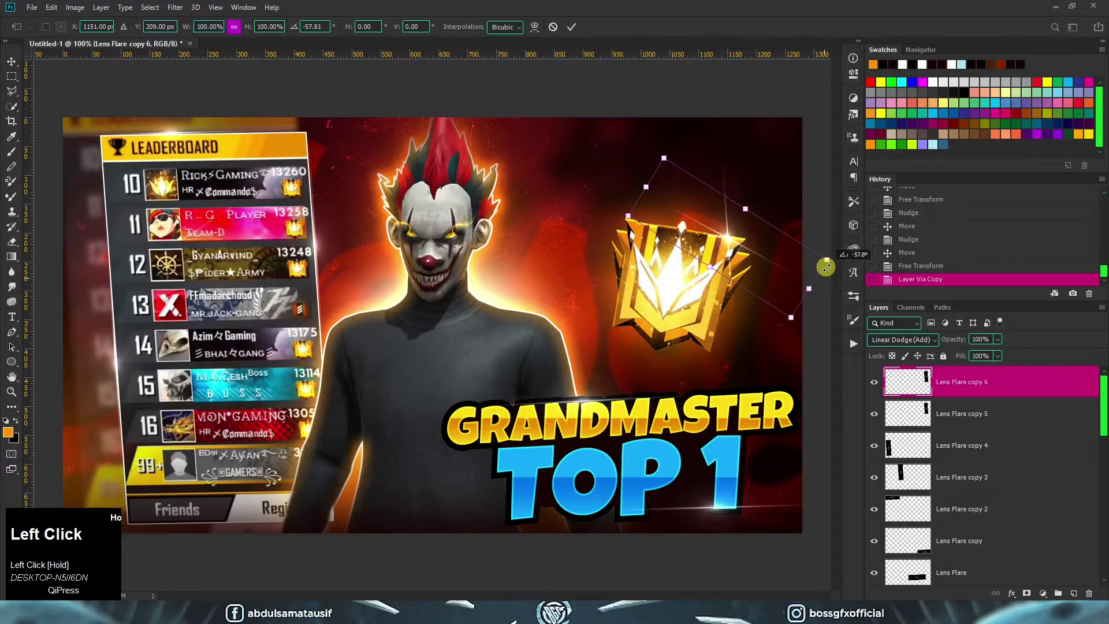
key("Return")
key("alt+[")
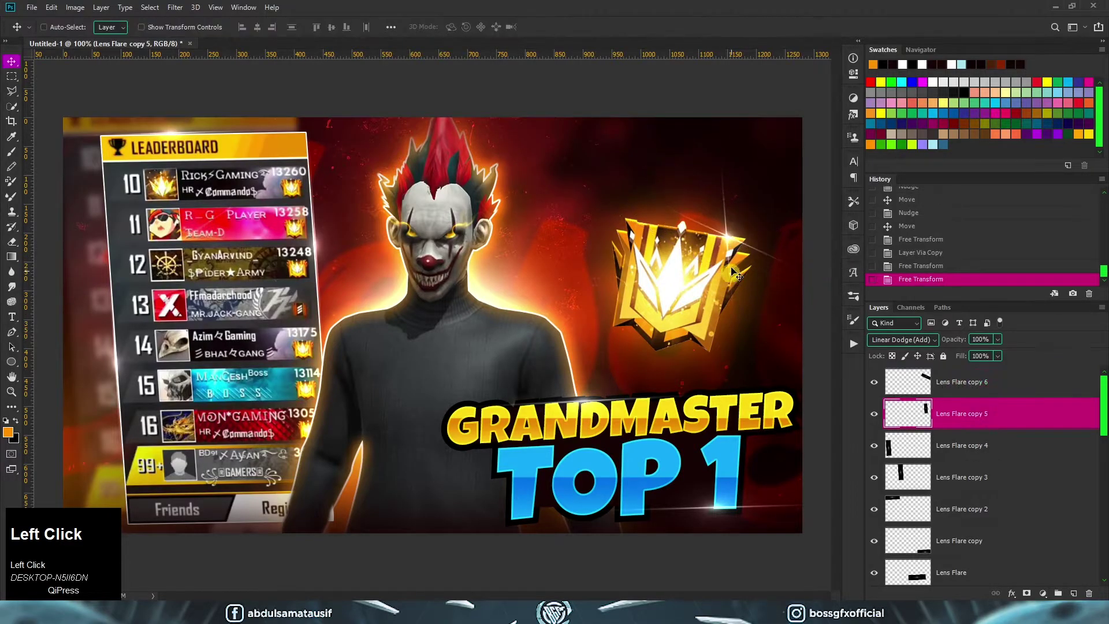
Group all the Lens Flare layers.
left_click(1015, 386)
scroll(989, 540, "down", 1)
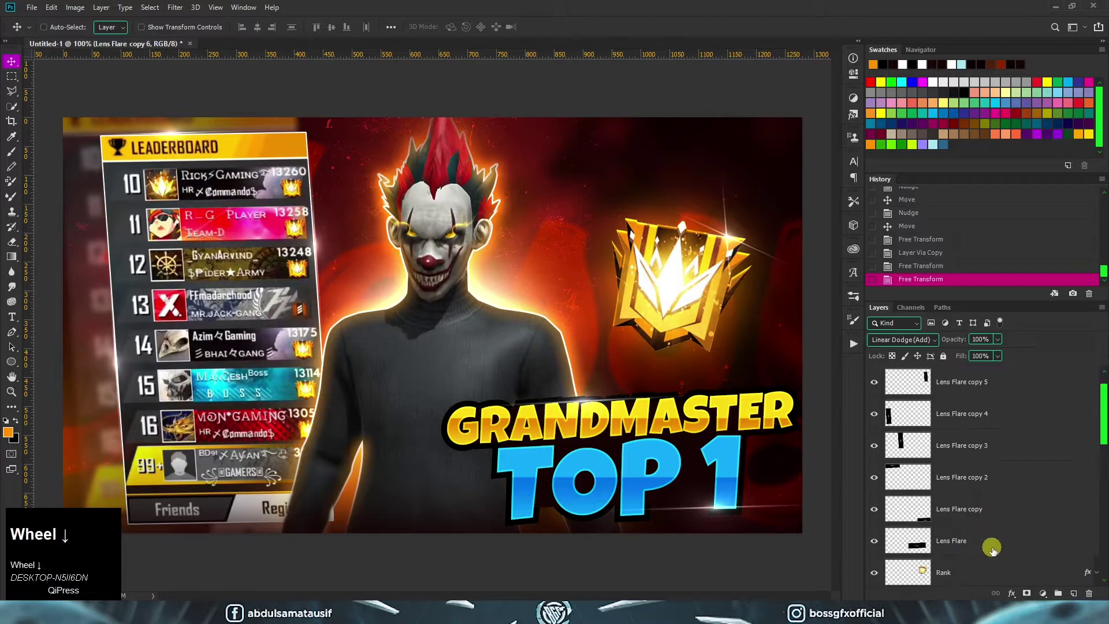
left_click(989, 517, "shift")
key("ctrl+g")
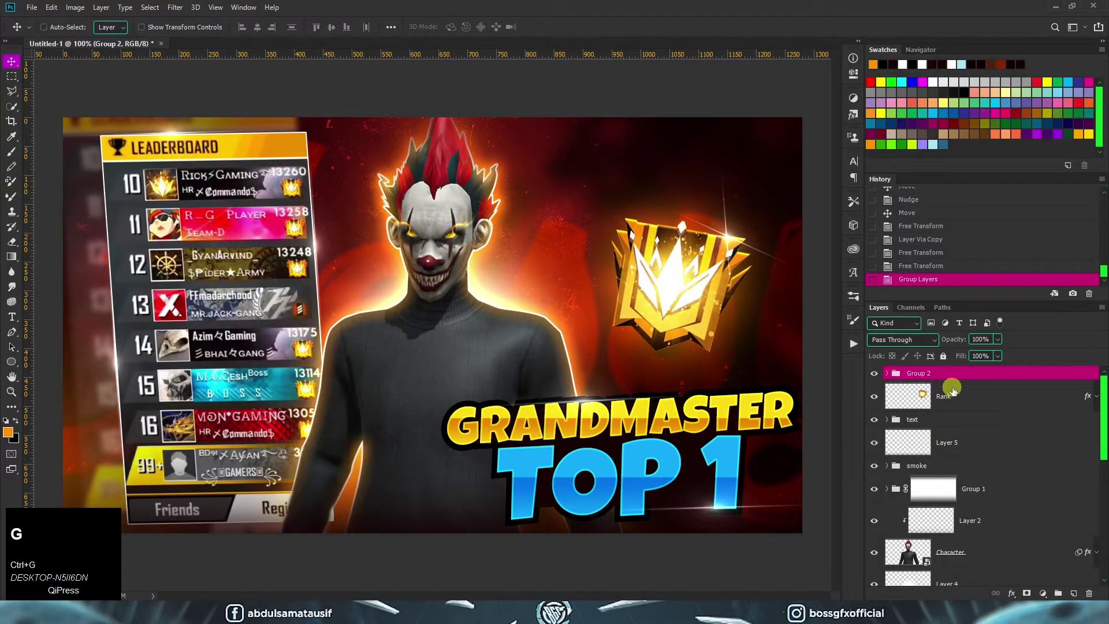
Add a new layer above the flare group, prepare an orange brush and set the layer's blend mode to Linear Dodge (Add).
left_click(1073, 594)
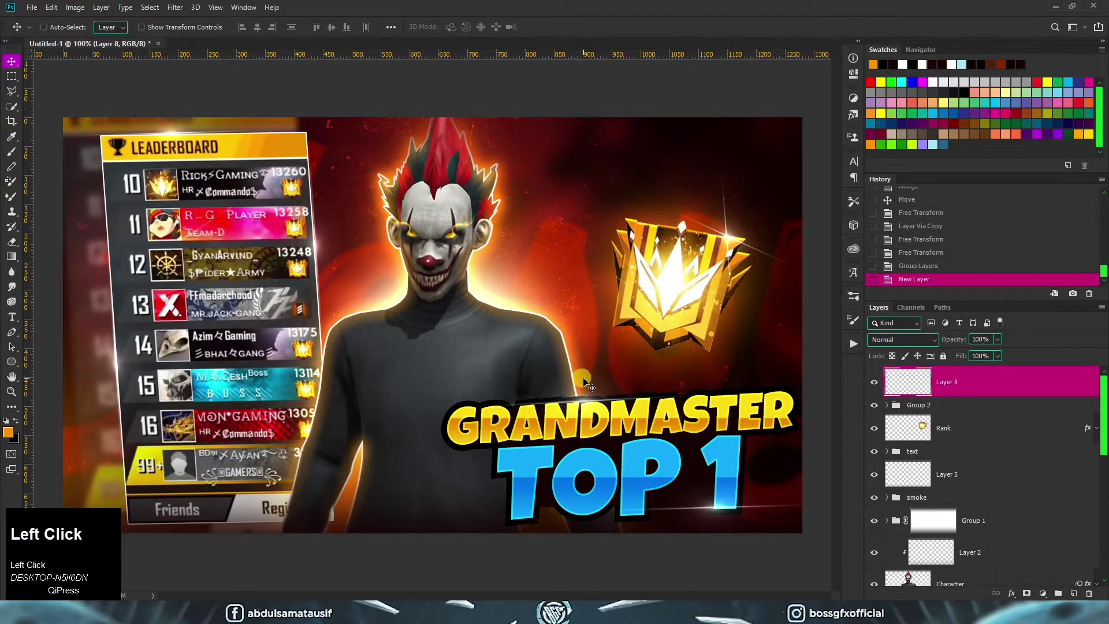
key("b")
right_click(397, 354, "alt")
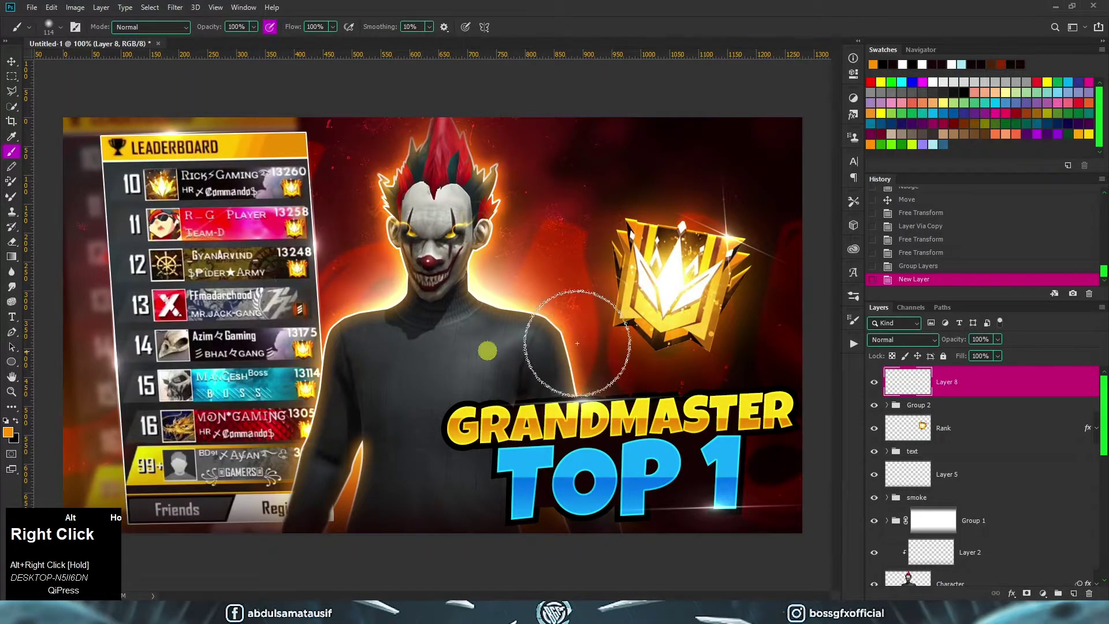
left_click(870, 143)
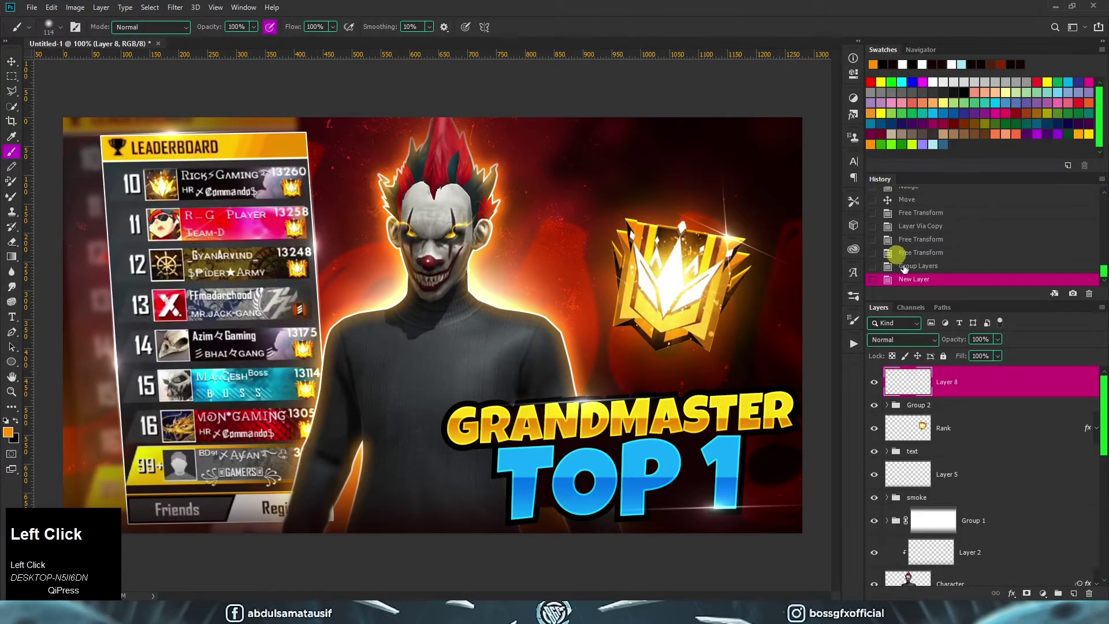
left_click(911, 341)
left_click(916, 396)
Paint soft orange glows over the GRANDMASTER text with a brush about 144 px wide.
right_click(654, 423, "alt")
left_click(751, 416)
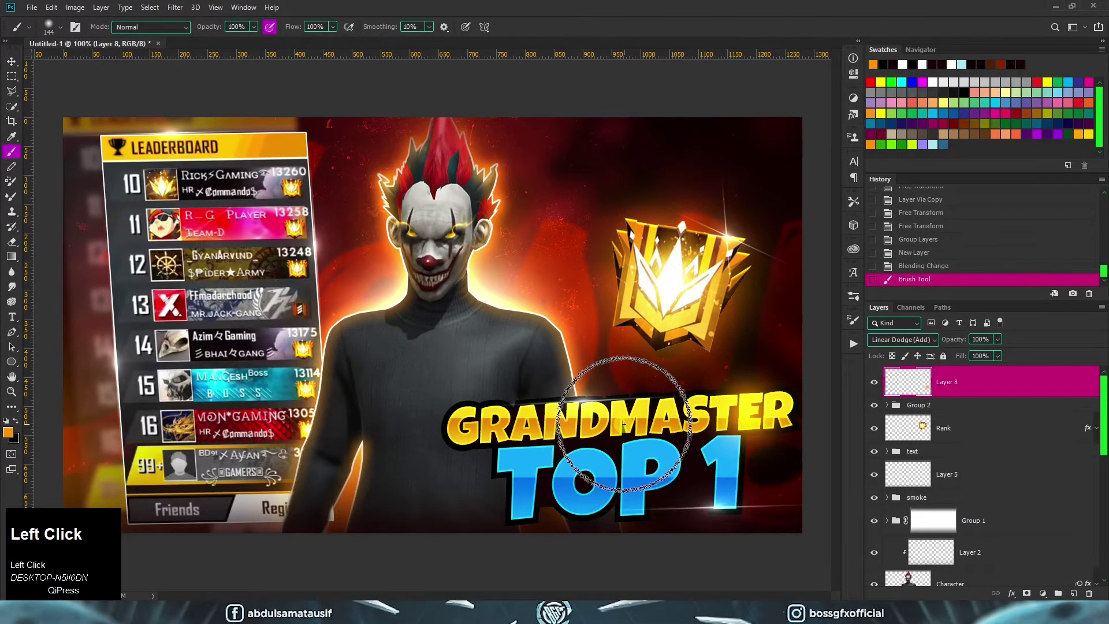
left_click(550, 456)
left_click(495, 428)
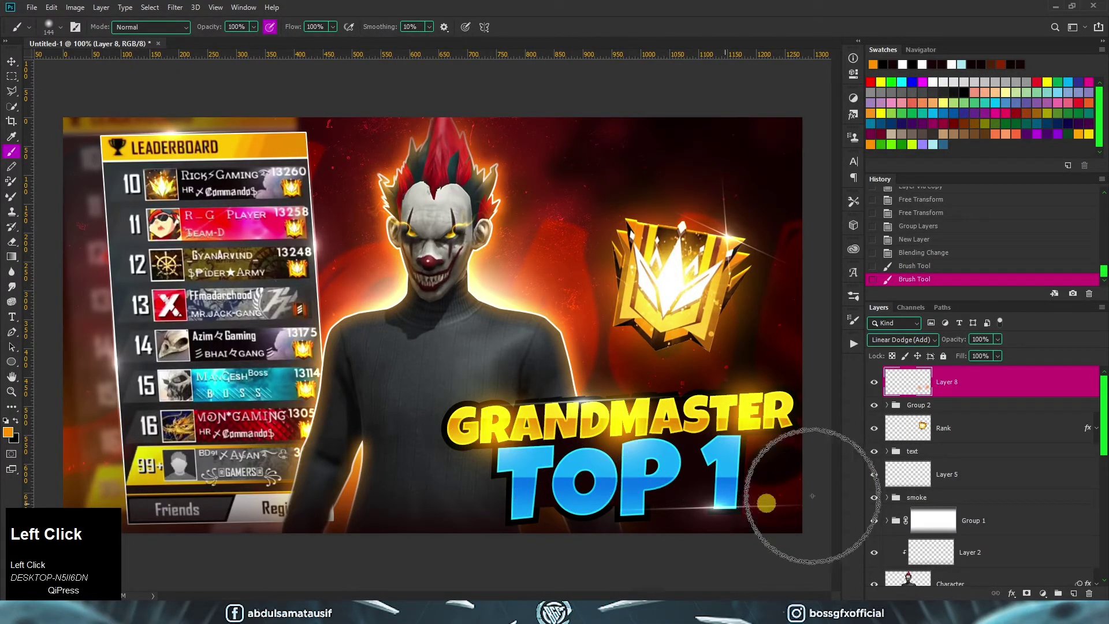
Paint soft light-blue (#a7e6f3) glows over the TOP 1 text with a brush about 116 px wide.
left_click(932, 143)
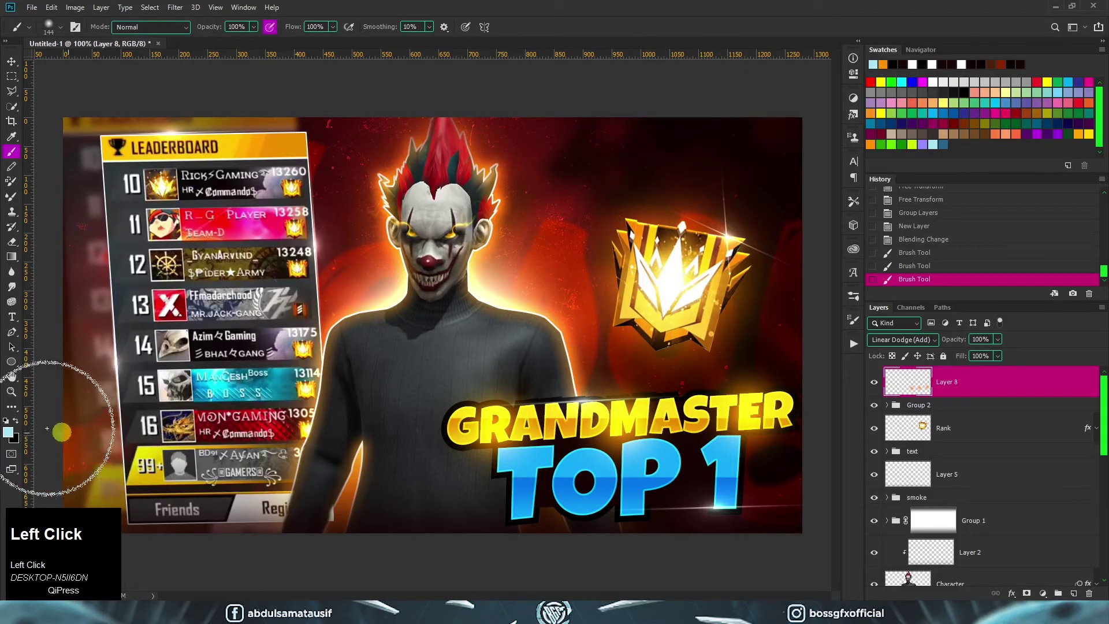
left_click(8, 433)
left_click(947, 406)
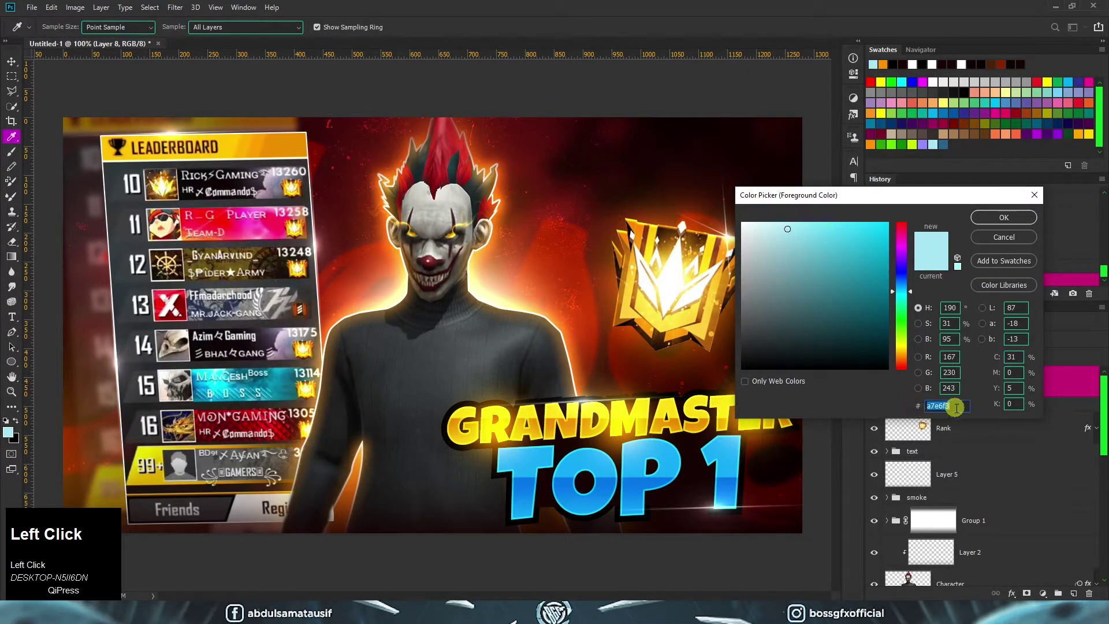
key("Return")
right_click(664, 493, "alt")
left_click(667, 483)
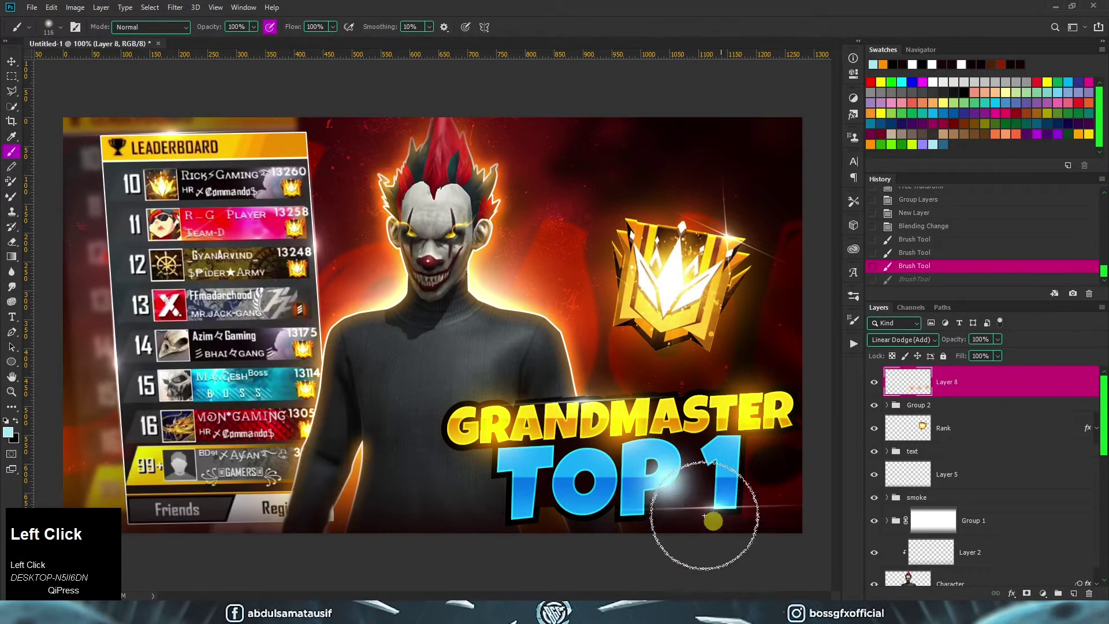
left_click(532, 507)
Set the fill of the text glow layer to 50%.
key("v")
left_click(981, 356)
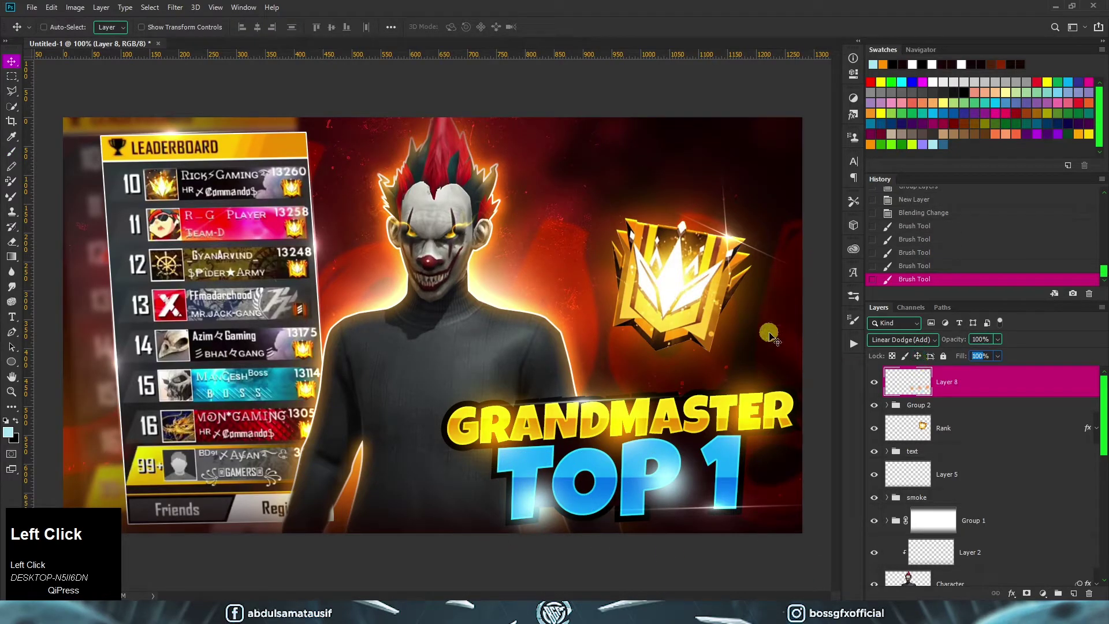
type("50")
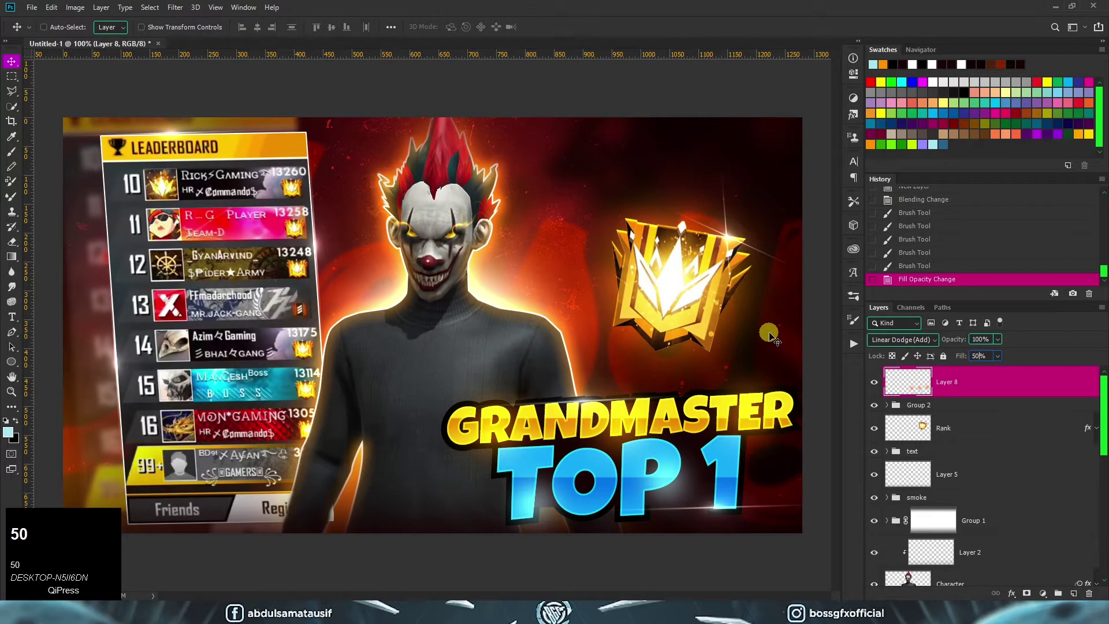
Add another new layer at the top of the stack, enlarge the brush and set the layer's blend mode to Color Dodge.
left_click(1073, 594)
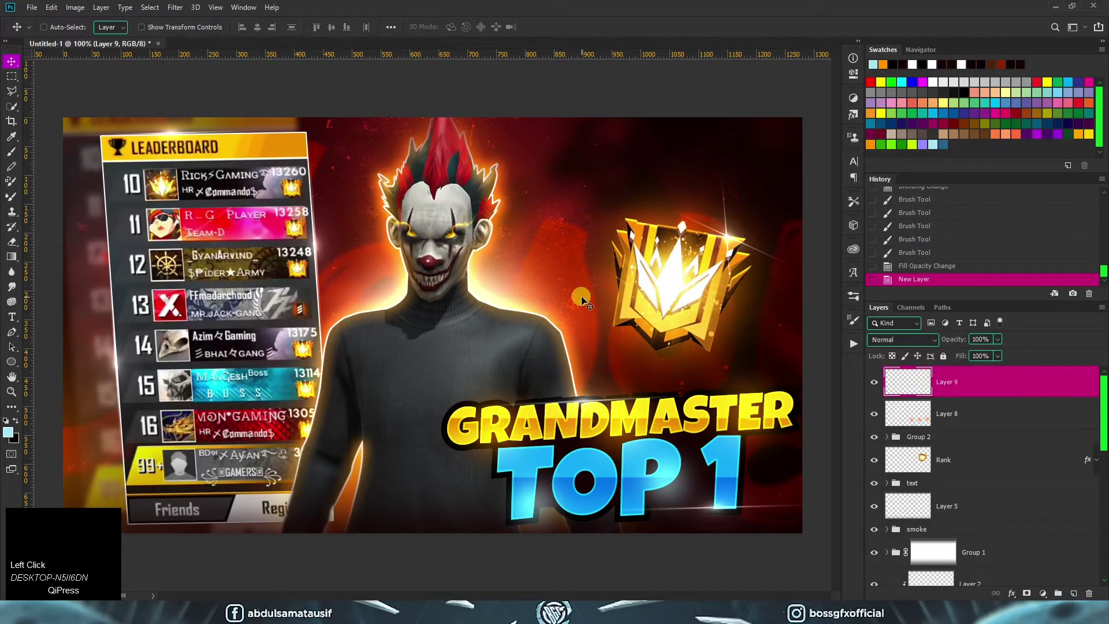
key("b")
right_click(528, 308, "alt")
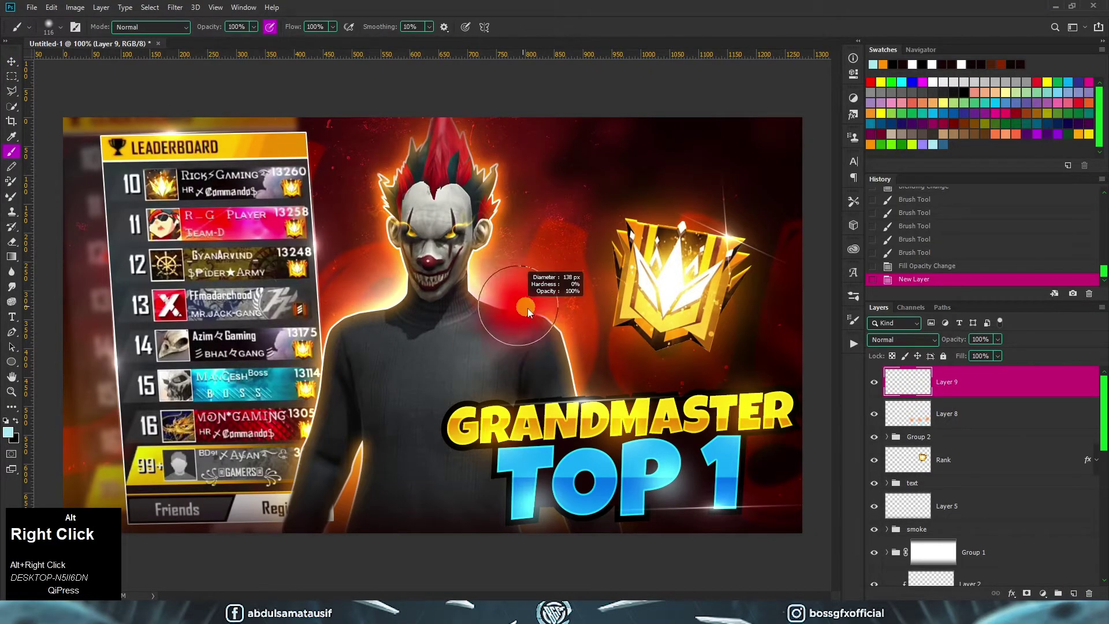
left_click(898, 346)
left_click(878, 383)
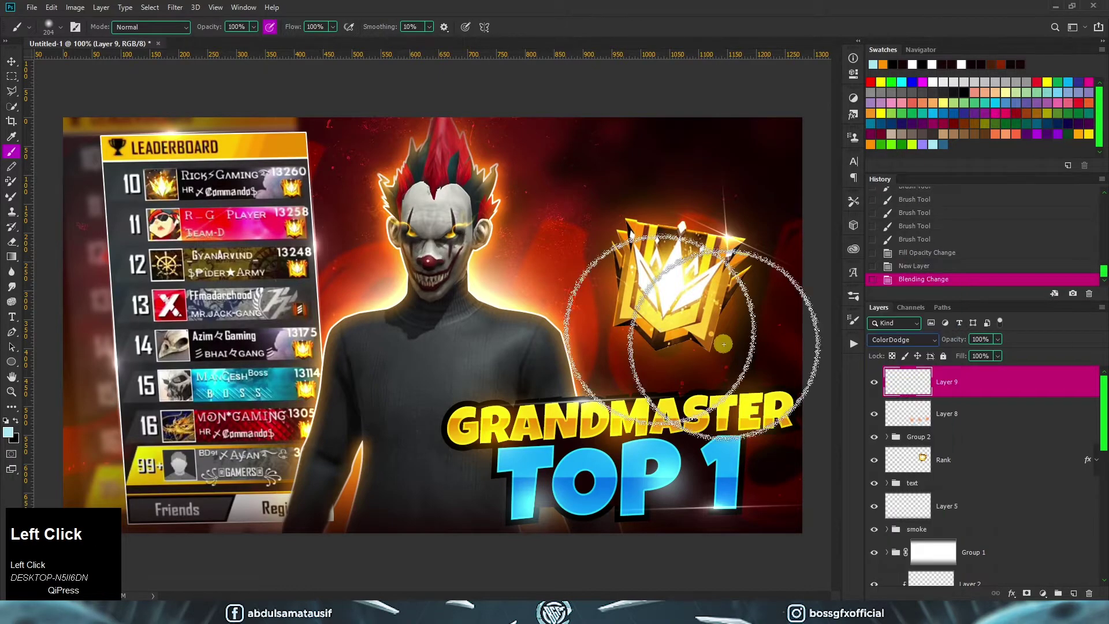
Sample orange from the rank badge and paint glows on the character's shoulders with a brush about 202 px wide.
left_click(708, 226, "alt")
right_click(491, 317, "alt")
left_click(376, 330)
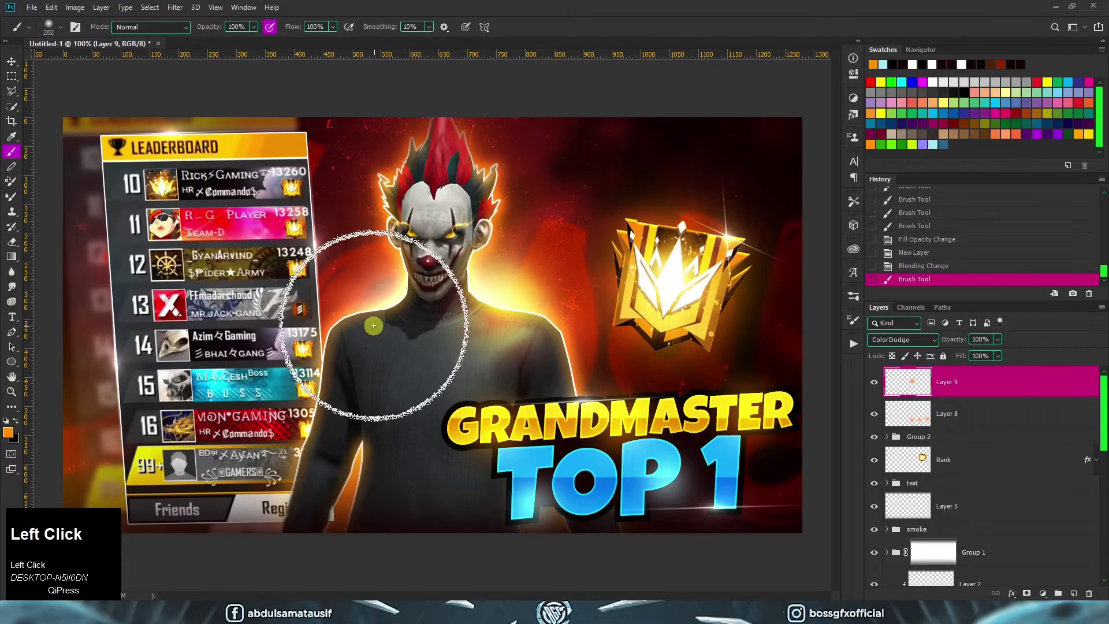
left_click(379, 304)
Paint smaller orange glows over both of the character's eyes and set the layer's fill to 50%.
right_click(479, 328, "alt")
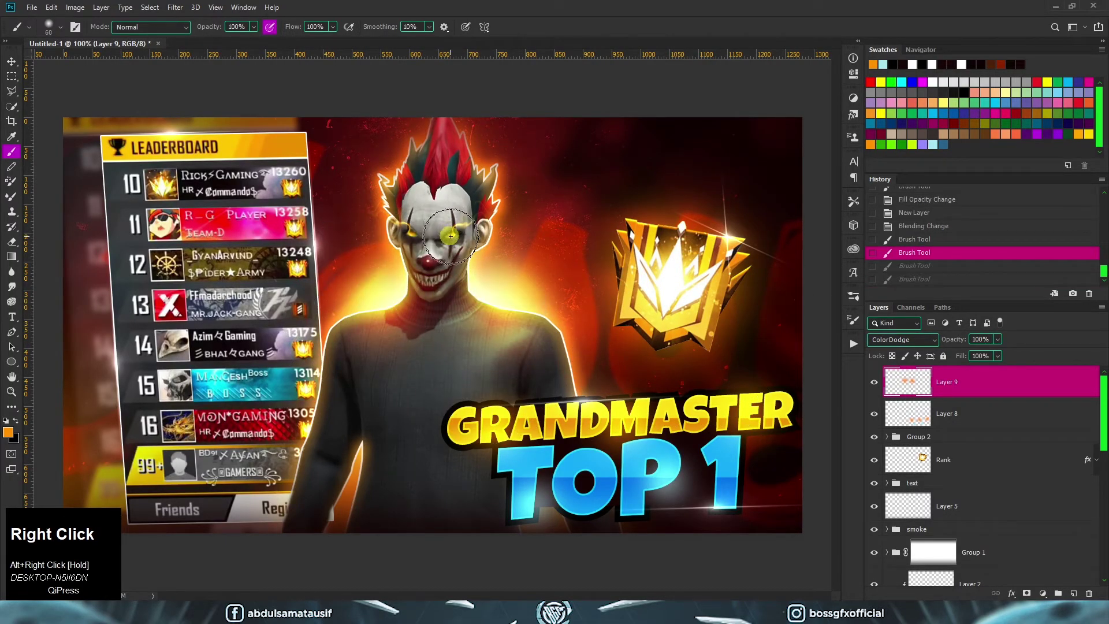
left_click(450, 237)
left_click(407, 236)
key("v")
left_click(962, 357)
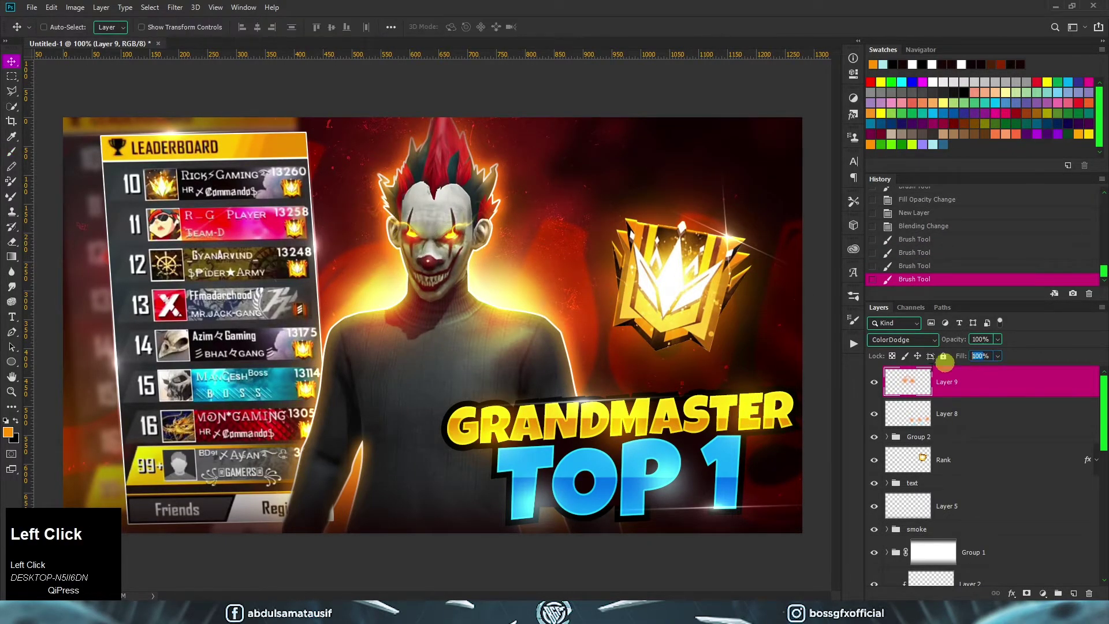
type("50")
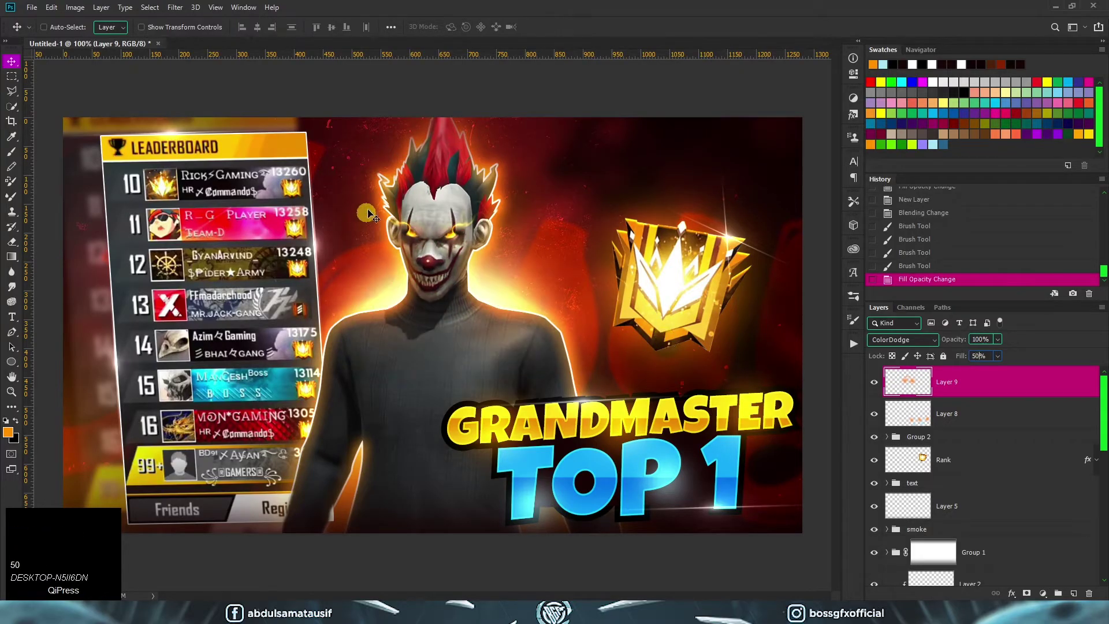
Place 05.png from the Tutorial folder in the canvas's upper-right corner, above the rank badge, and rasterize its layer.
left_click(115, 614)
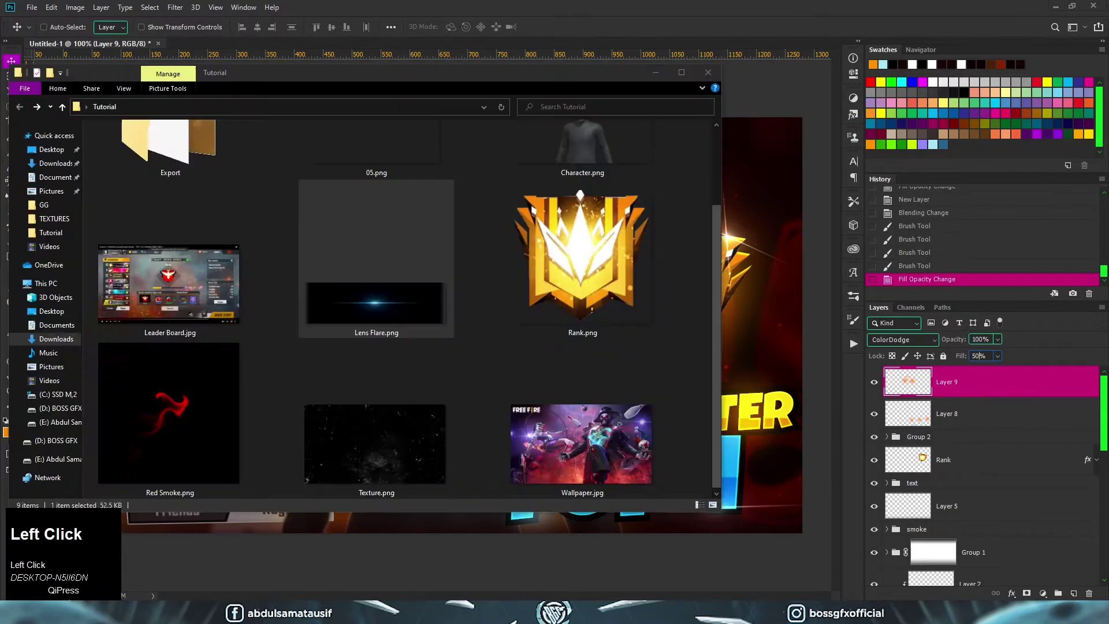
scroll(473, 354, "up", 2)
left_click_drag(416, 213, 771, 191)
key("Return")
left_click(985, 386)
right_click(986, 386)
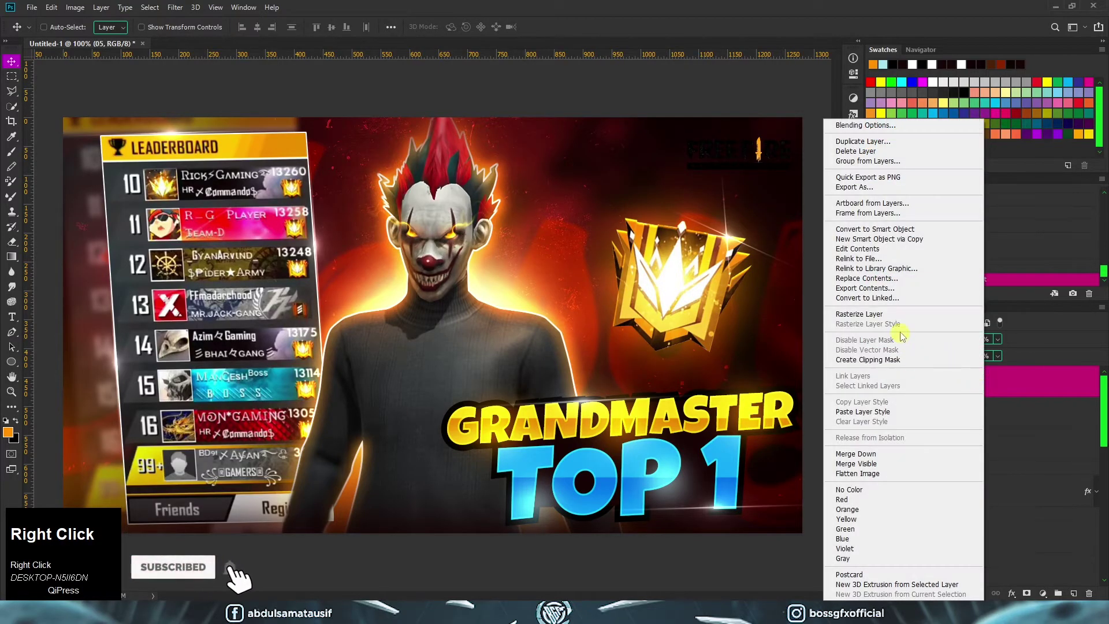
left_click(894, 314)
Apply a white Color Overlay style to the Free Fire logo layer.
left_click(1002, 381)
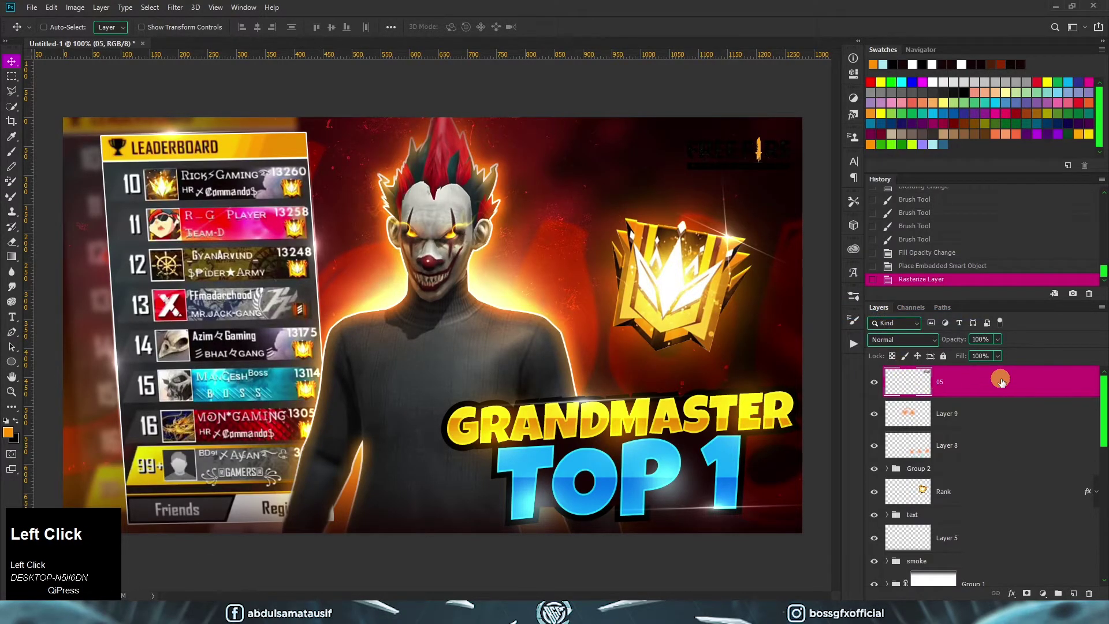
double_click(1001, 382)
left_click(619, 471)
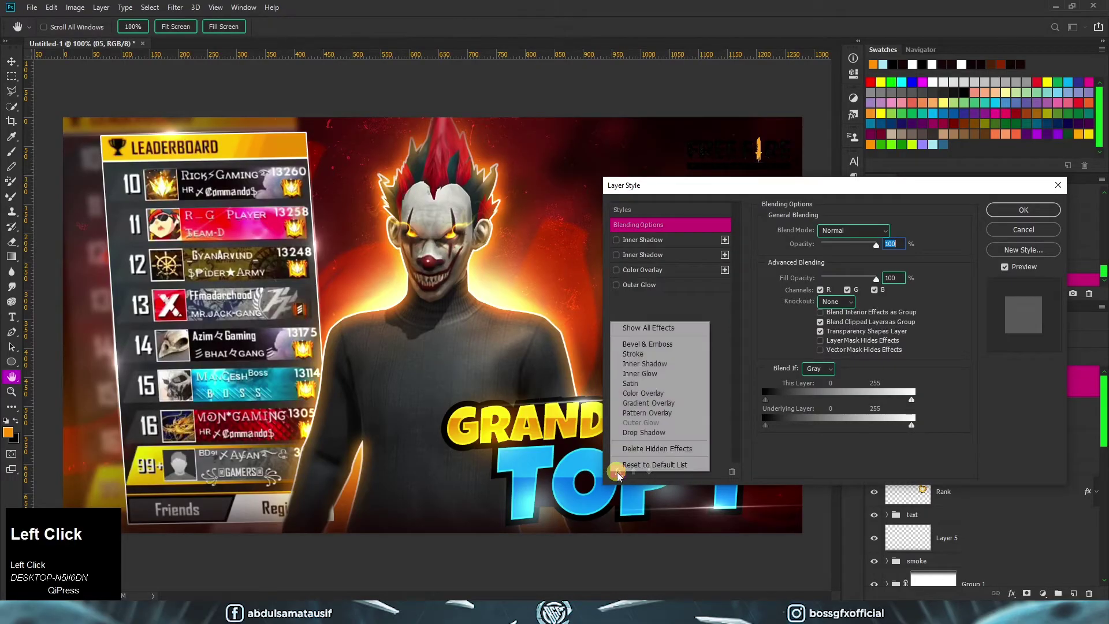
left_click(646, 394)
left_click(902, 230)
left_click_drag(849, 329, 711, 202)
left_click(1020, 218)
left_click(1026, 210)
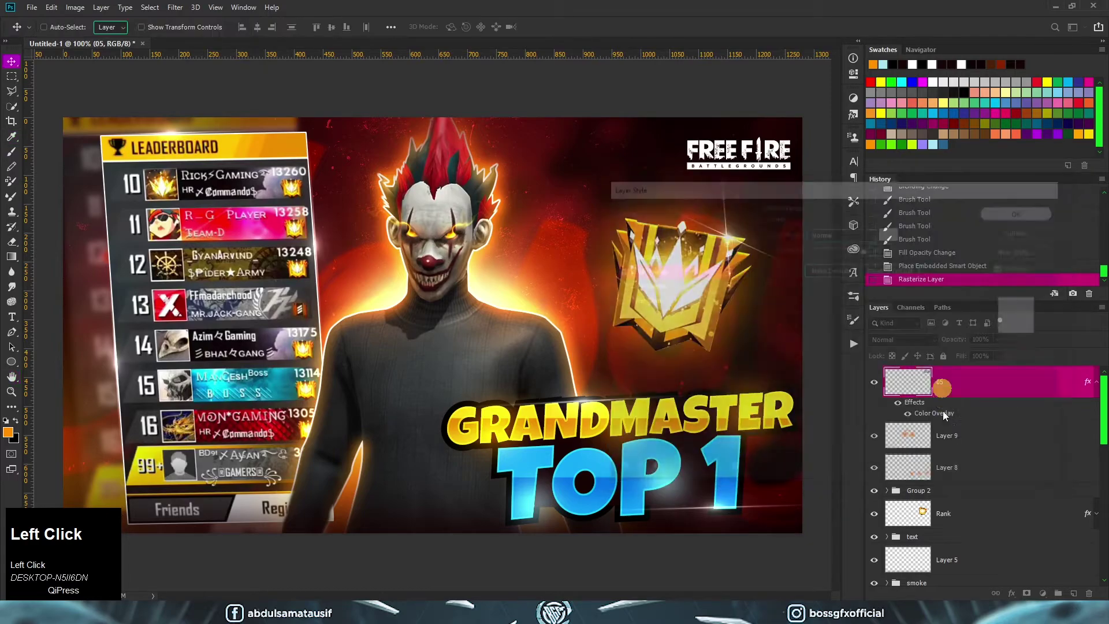
Set the logo layer's blend mode to Screen and collapse its effects list.
left_click(920, 345)
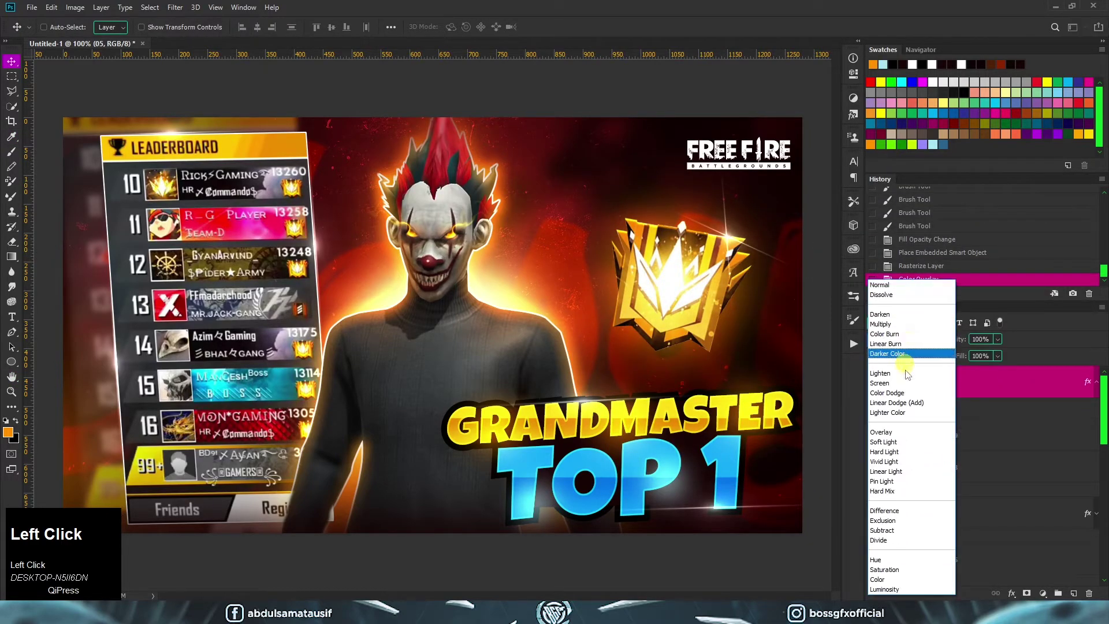
left_click(907, 383)
left_click(1096, 382)
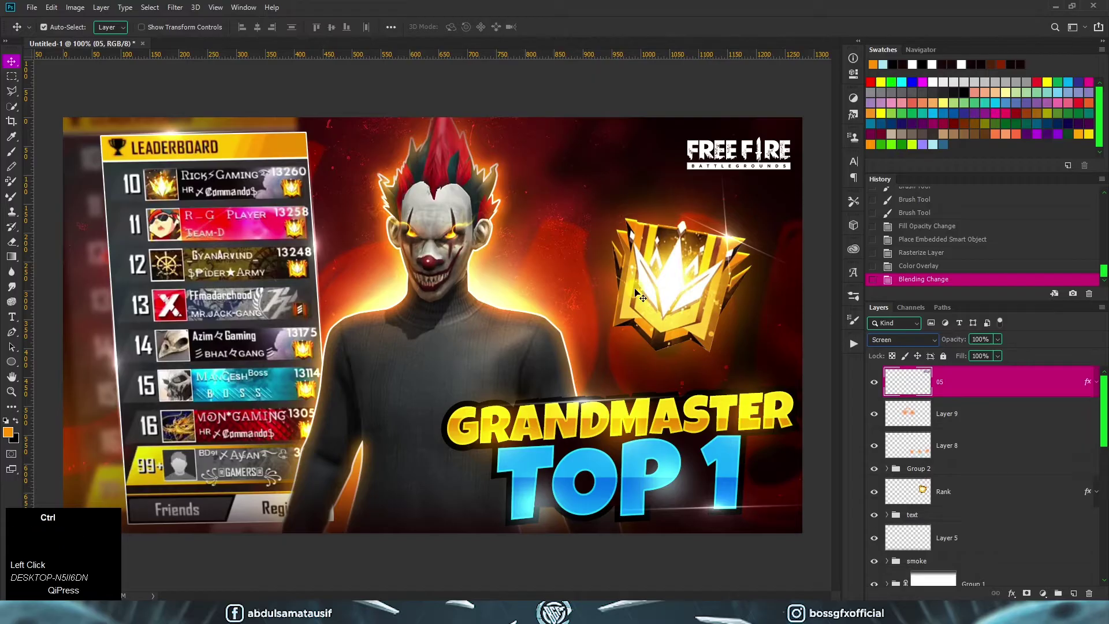
Scale down the Free Fire logo and move it closer to the canvas's upper-right corner.
key("ctrl+t")
left_click_drag(790, 170, 763, 146)
key("Return")
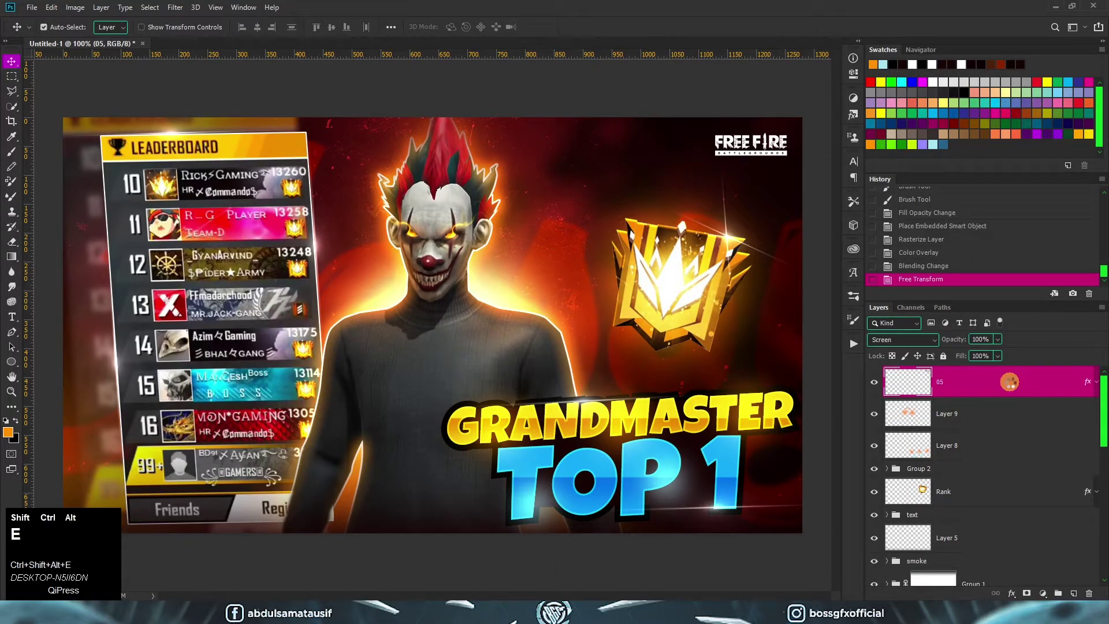
Stamp all visible layers into a new layer above the logo and convert it to a smart object.
key("ctrl+shift+alt+e")
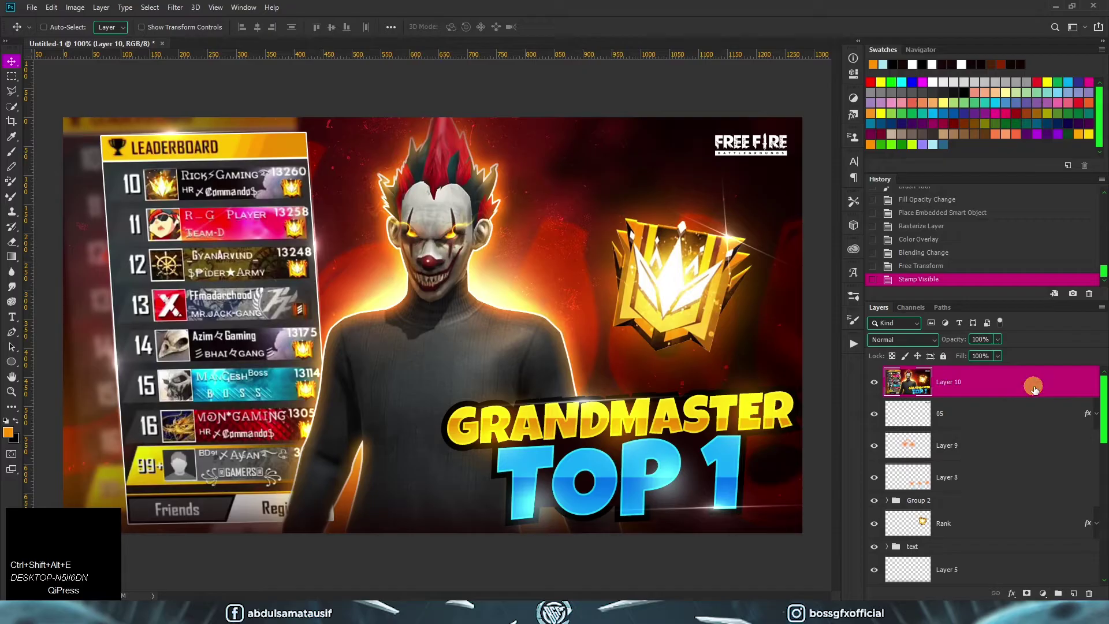
right_click(1034, 389)
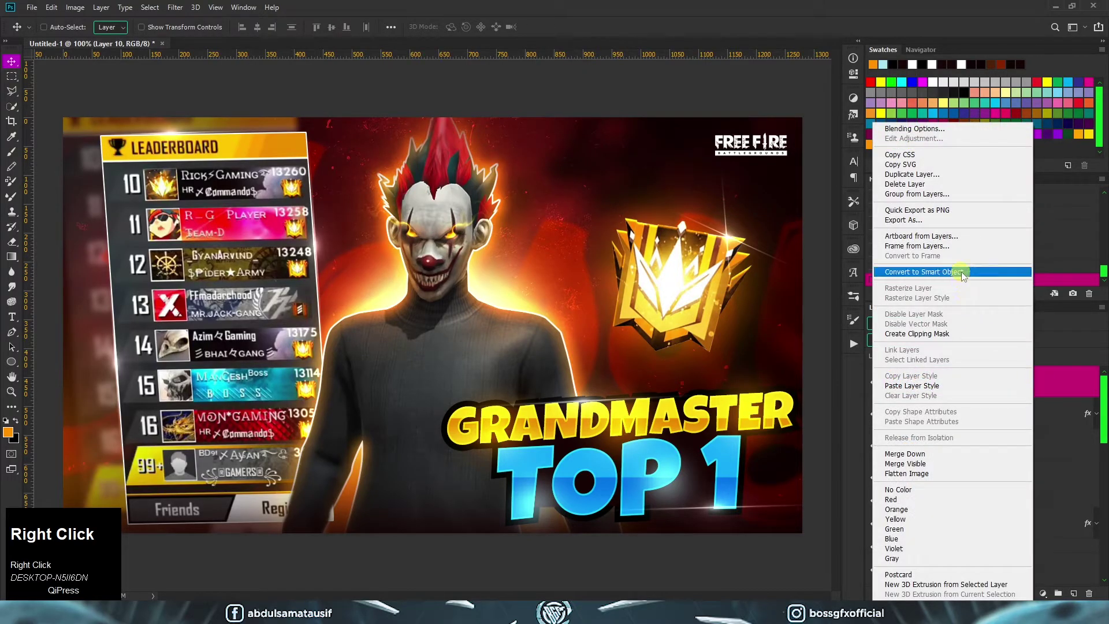
left_click(962, 272)
Start the Camera Raw Filter on the stamped layer and apply the Artistic 01 profile with an amount of 50.
left_click(174, 7)
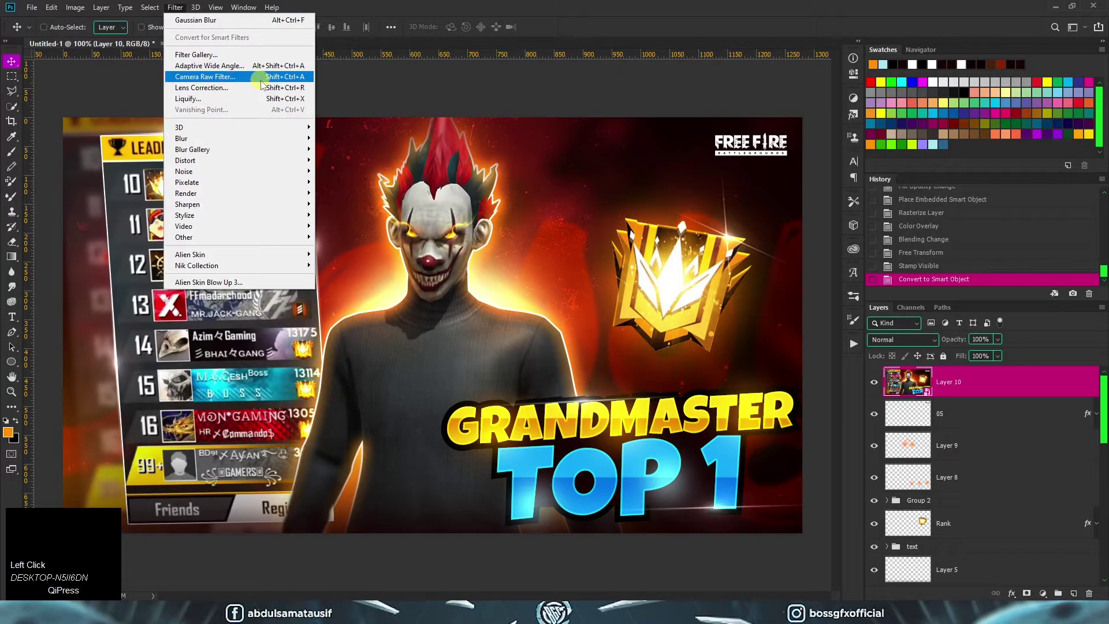
left_click(208, 77)
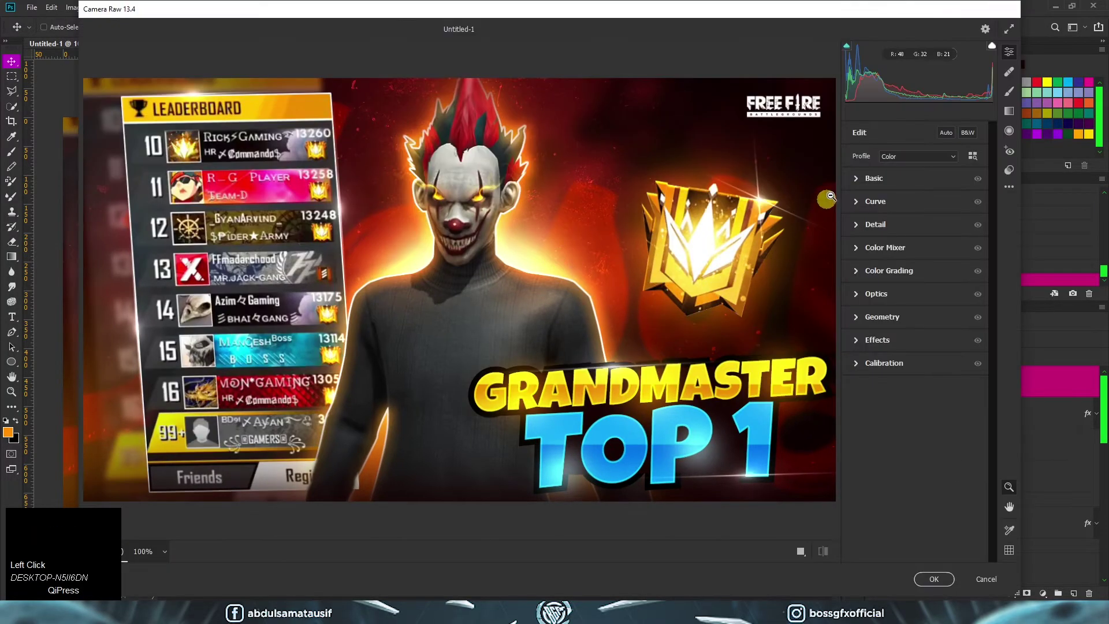
left_click(973, 155)
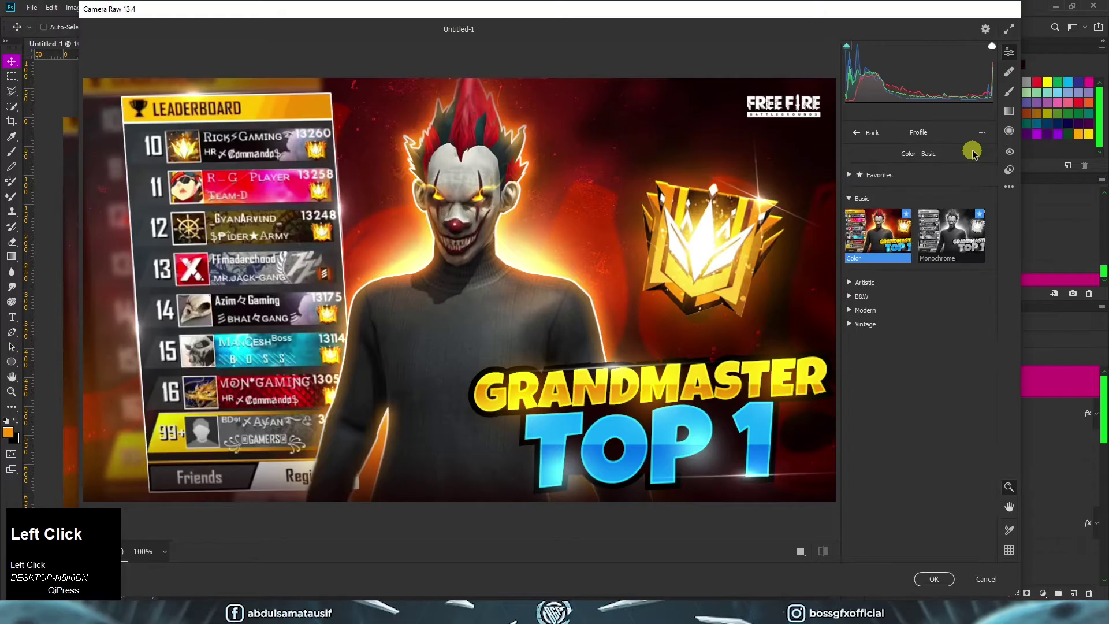
left_click(850, 282)
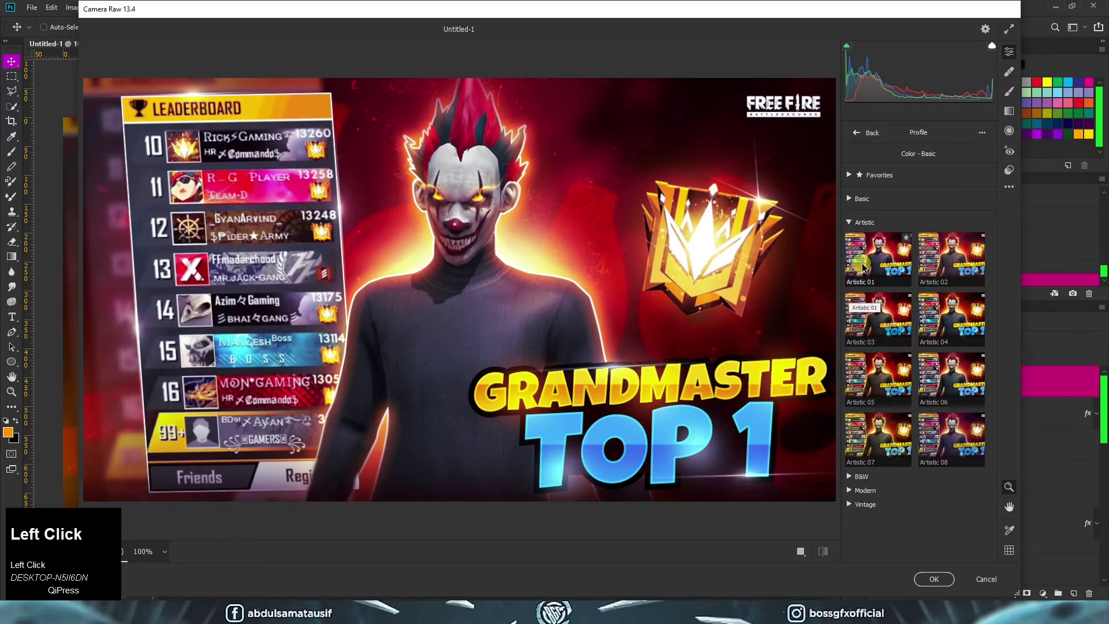
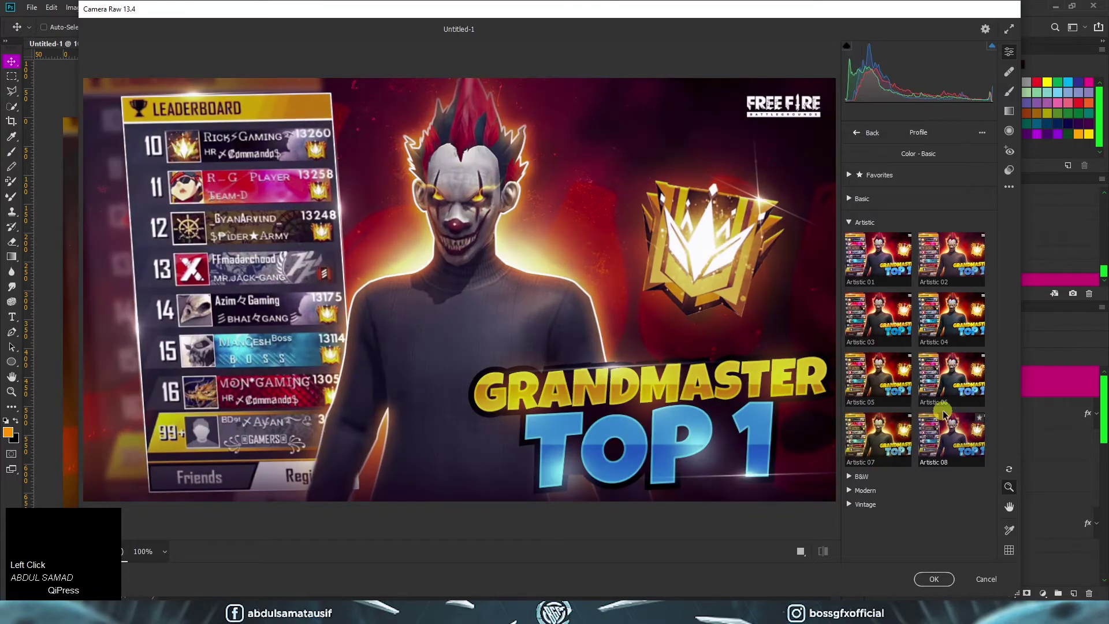
left_click(874, 262)
left_click_drag(917, 307, 883, 307)
left_click(860, 128)
Set the Camera Raw exposure to +0.25, lower highlights and whites, and raise texture and clarity slightly.
left_click(860, 207)
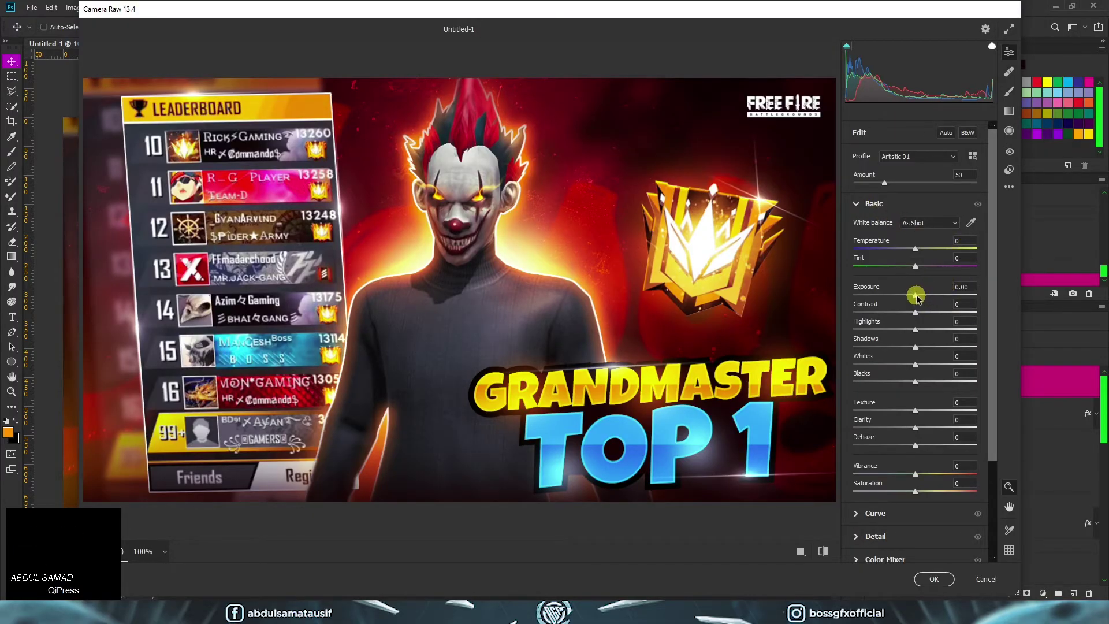
left_click_drag(916, 299, 919, 297)
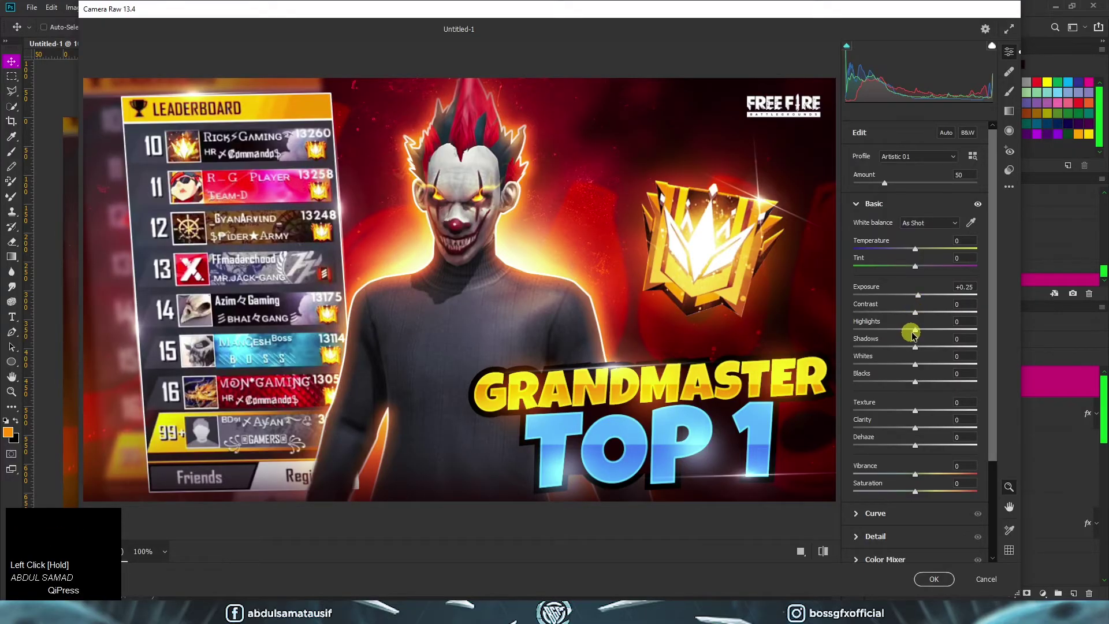
left_click_drag(915, 330, 897, 365)
left_click_drag(916, 413, 937, 429)
left_click(857, 203)
Raise the Camera Raw sharpening to slightly under half of its range and its masking to the maximum.
left_click(859, 250)
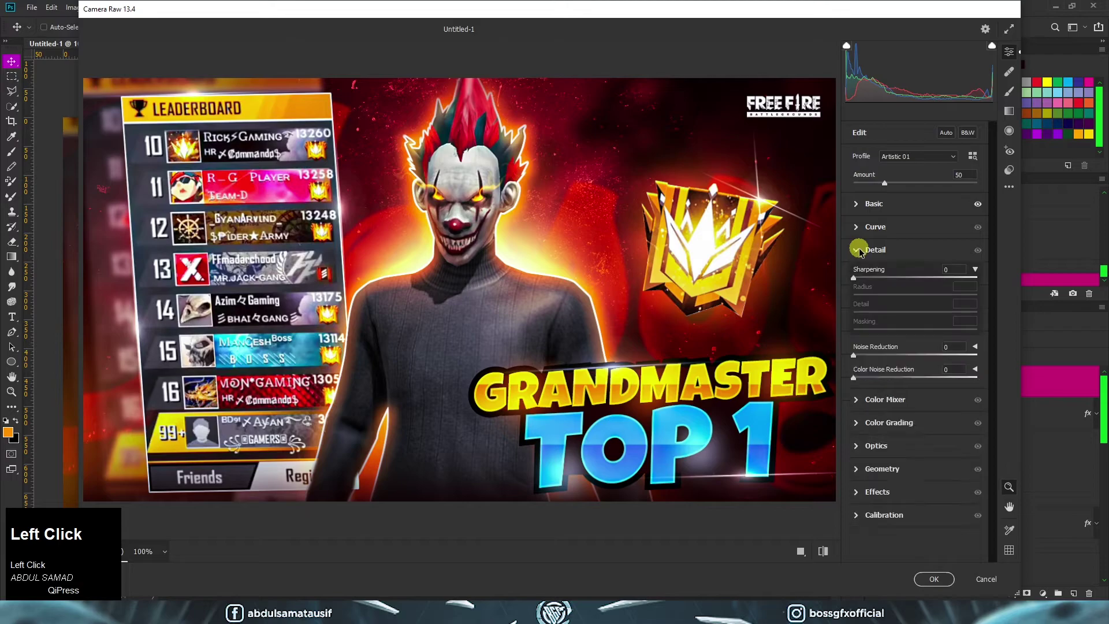
left_click_drag(855, 279, 907, 279)
left_click_drag(854, 329, 999, 338)
left_click(859, 249)
Set the Color Mixer luminance to +15 for aquas and +10 for blues.
left_click(858, 273)
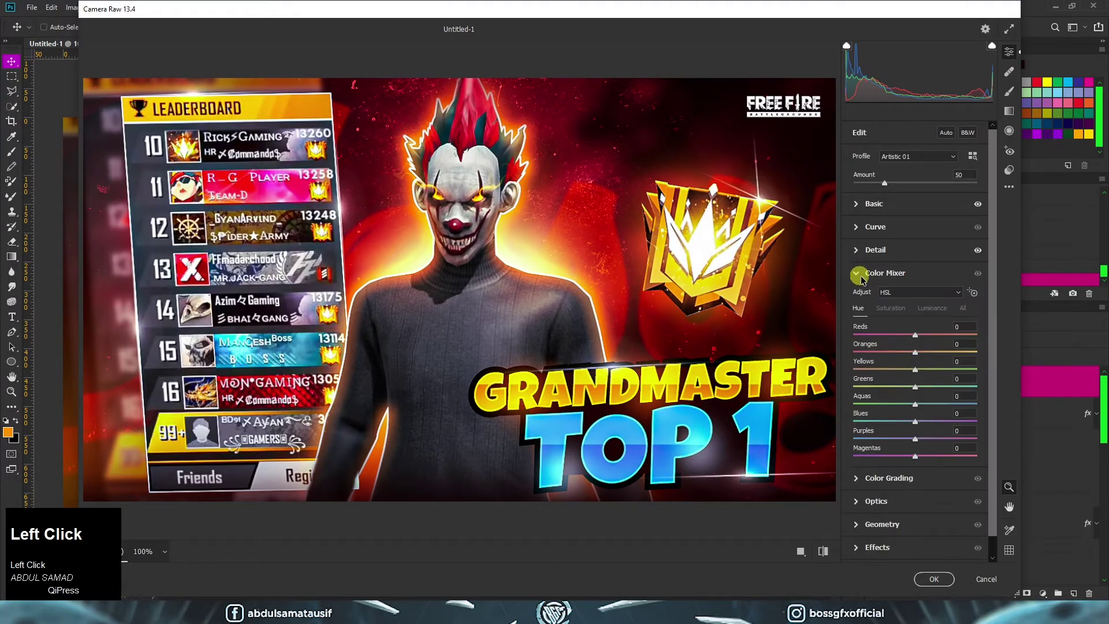
left_click(938, 311)
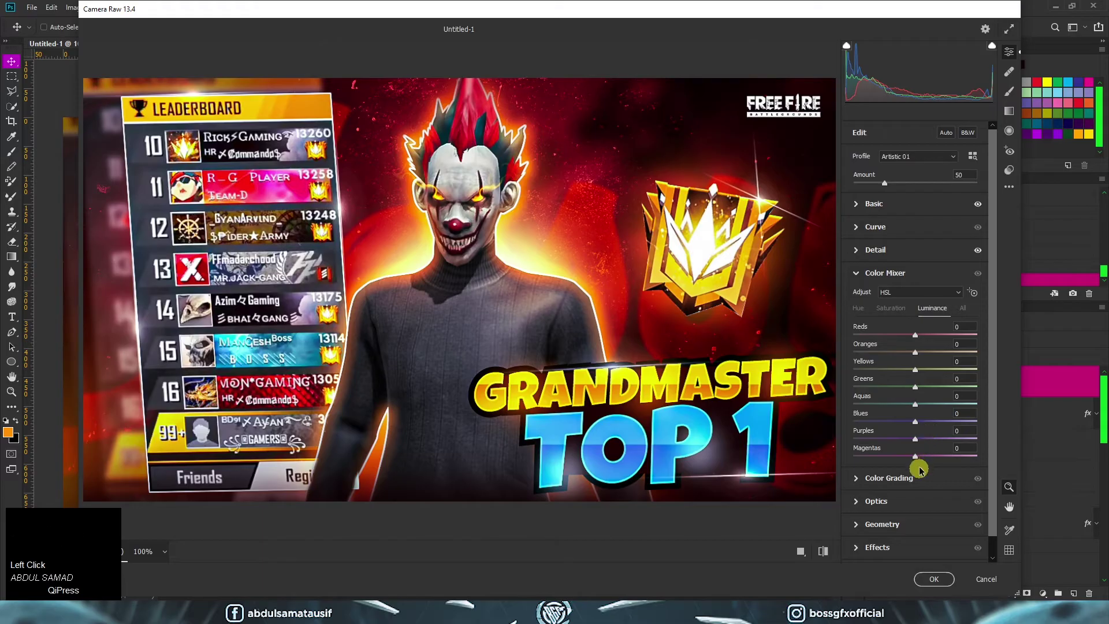
mouse_move(917, 407)
left_mouse_down()
mouse_move(930, 408)
mouse_move(924, 422)
left_mouse_up()
left_click(916, 424)
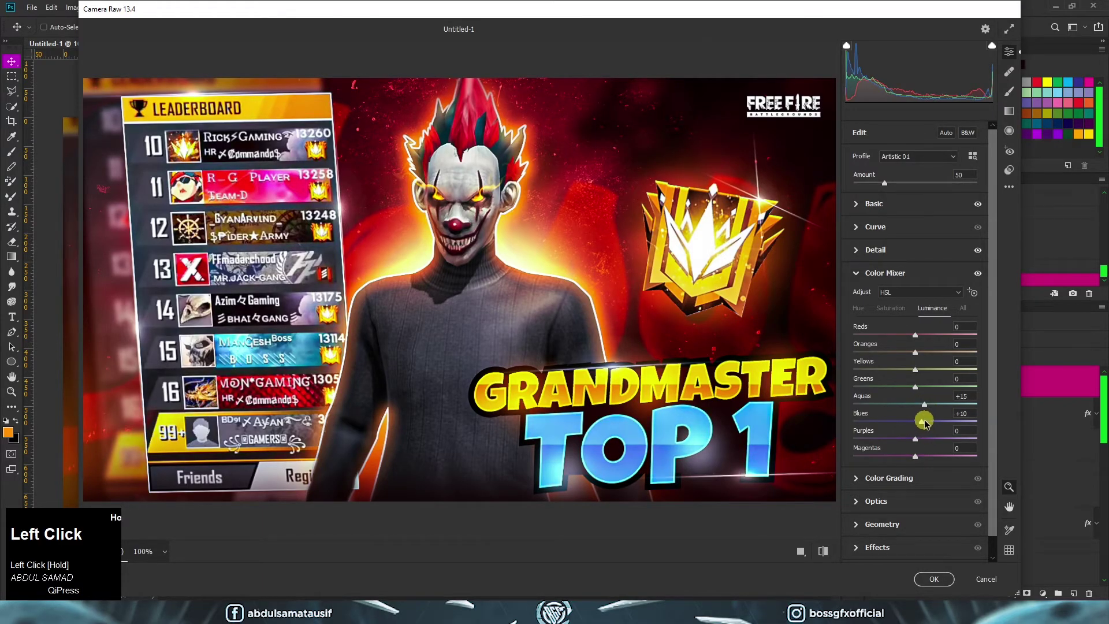
Set the Color Mixer saturation to -27 for aquas and -10 for blues.
left_click(890, 309)
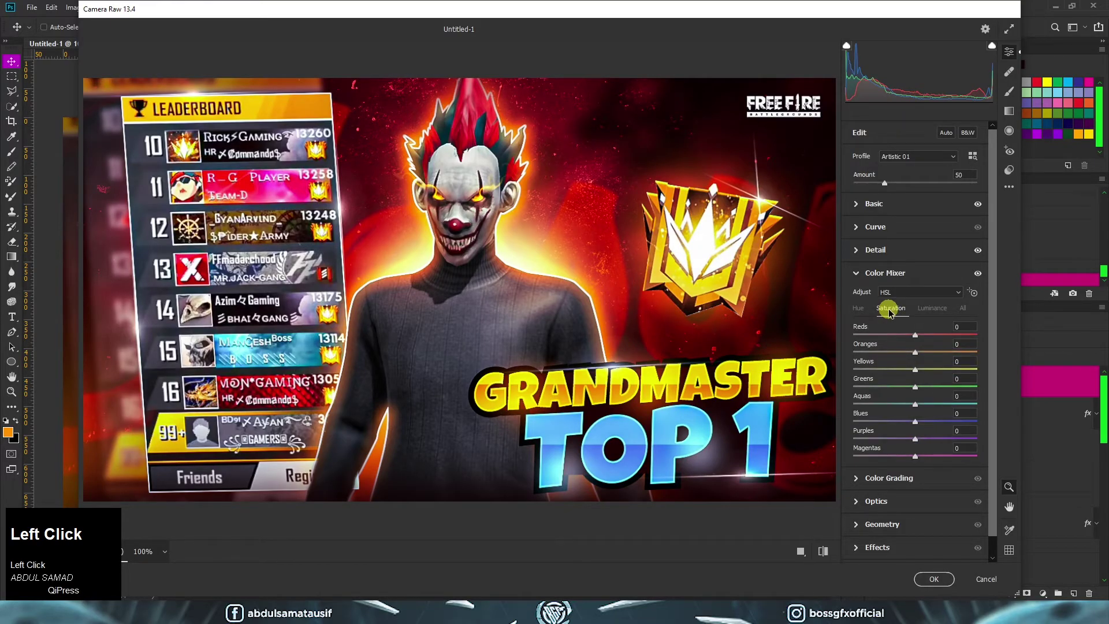
left_click(916, 405)
left_click_drag(907, 407, 909, 422)
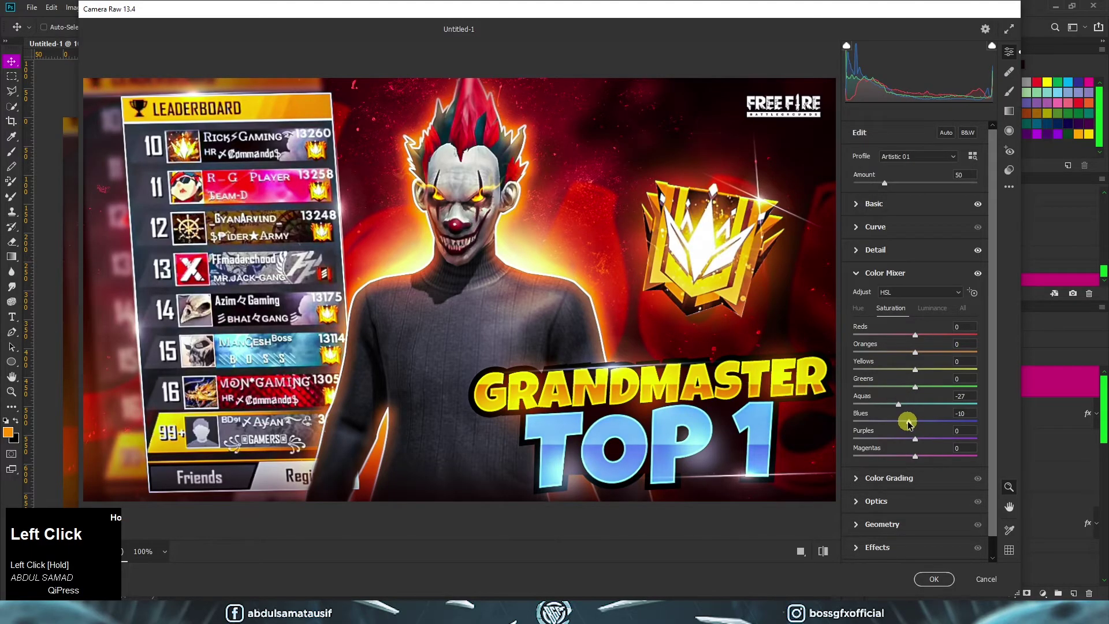
Set the Color Mixer hue to +2 for aquas and +5 for blues.
left_click(859, 308)
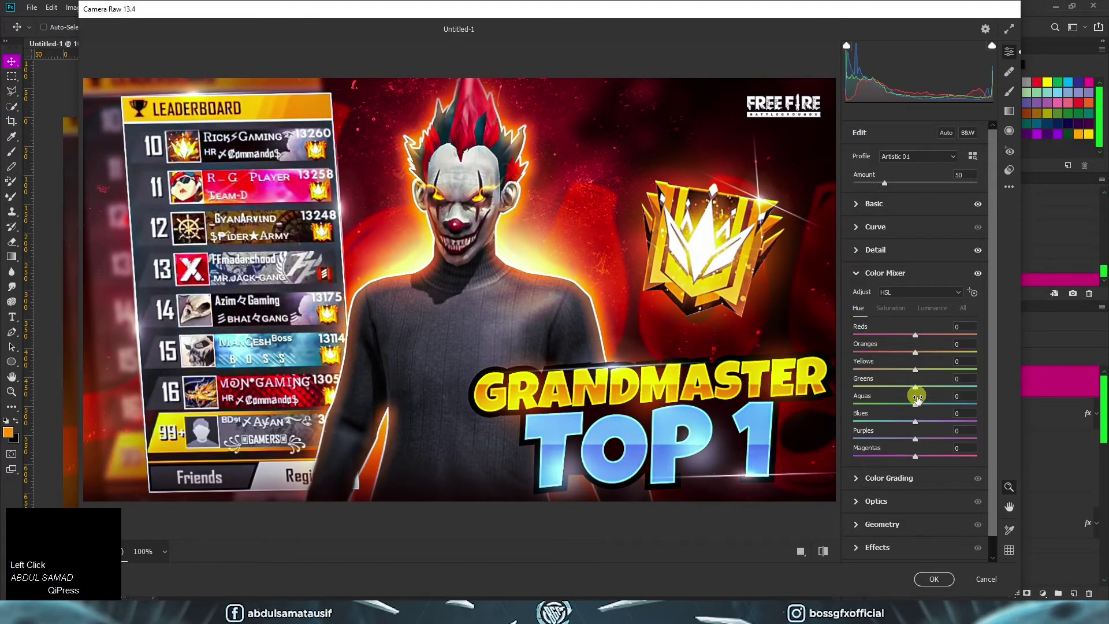
left_click_drag(915, 405, 919, 423)
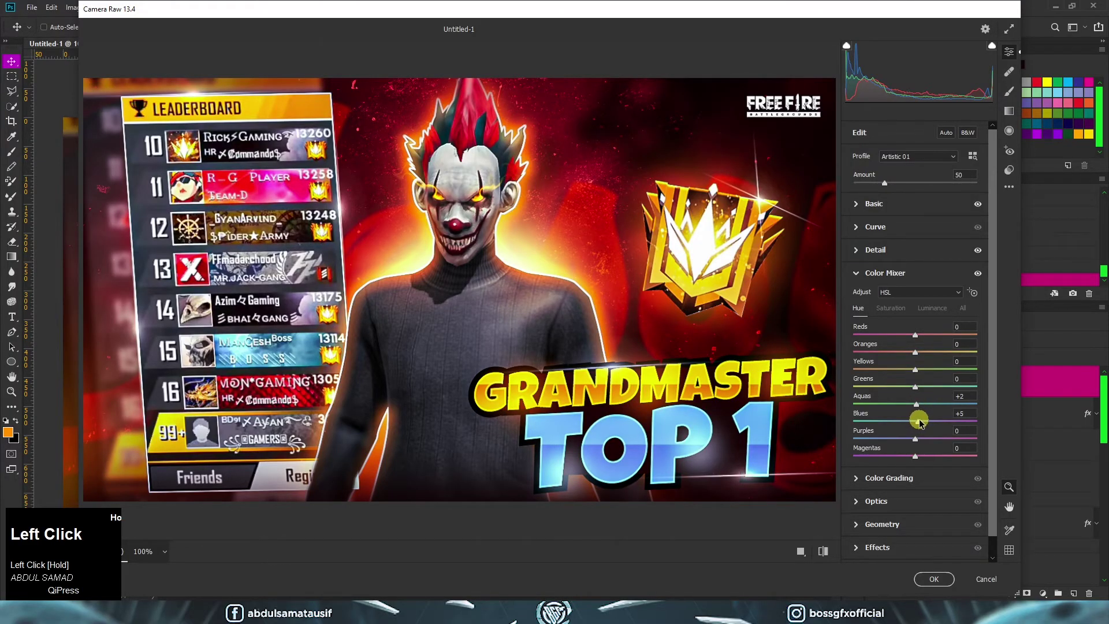
left_click(857, 272)
Tint the shadows purple in Color Grading, with hue about 267 and saturation about 46.
left_click(858, 296)
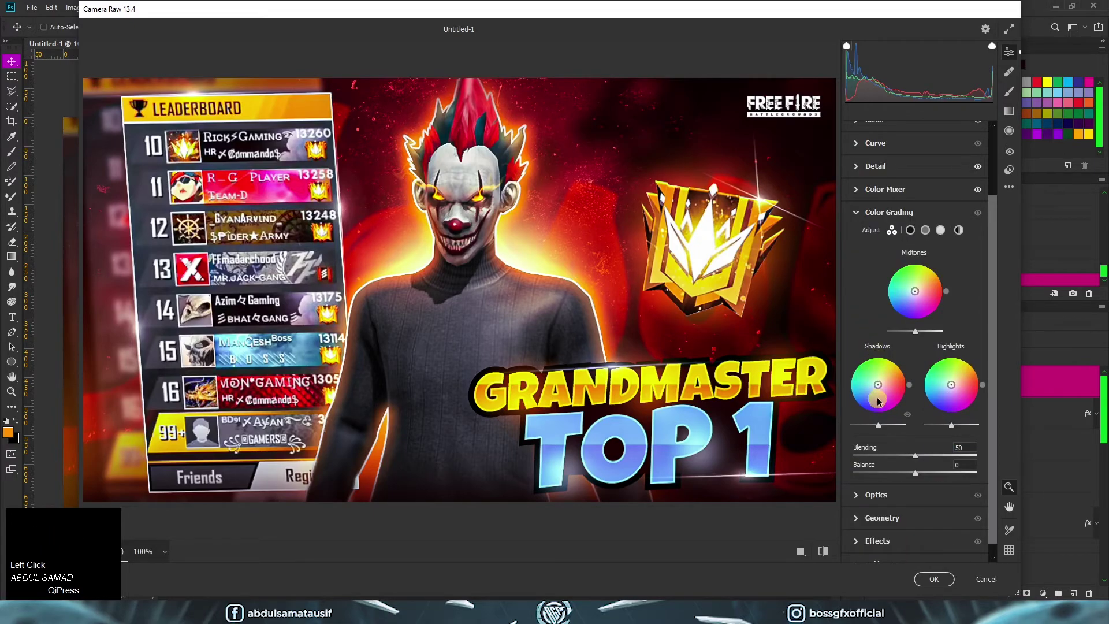
left_click_drag(879, 389, 879, 397)
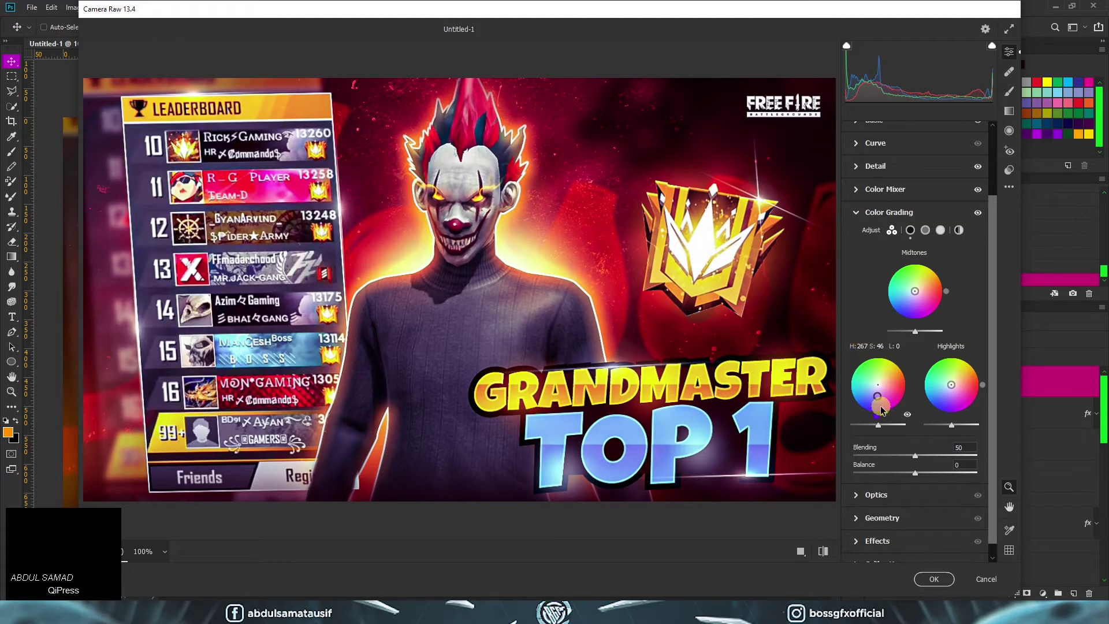
left_click(856, 213)
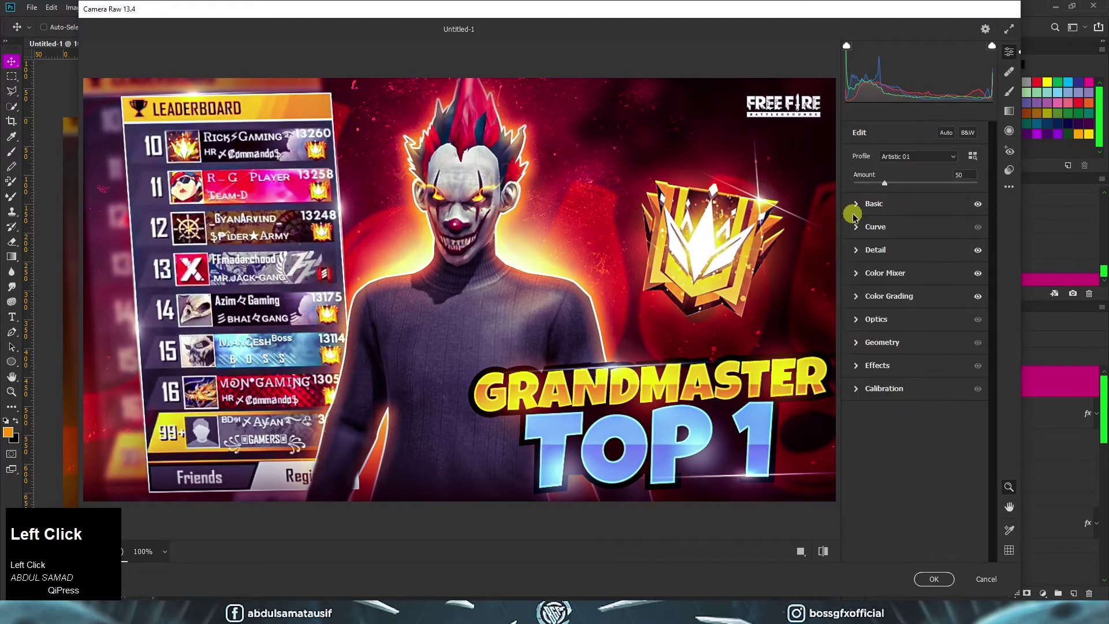
Set Camera Raw grain to 10 and vignetting to -15, and apply the filter.
left_click(858, 366)
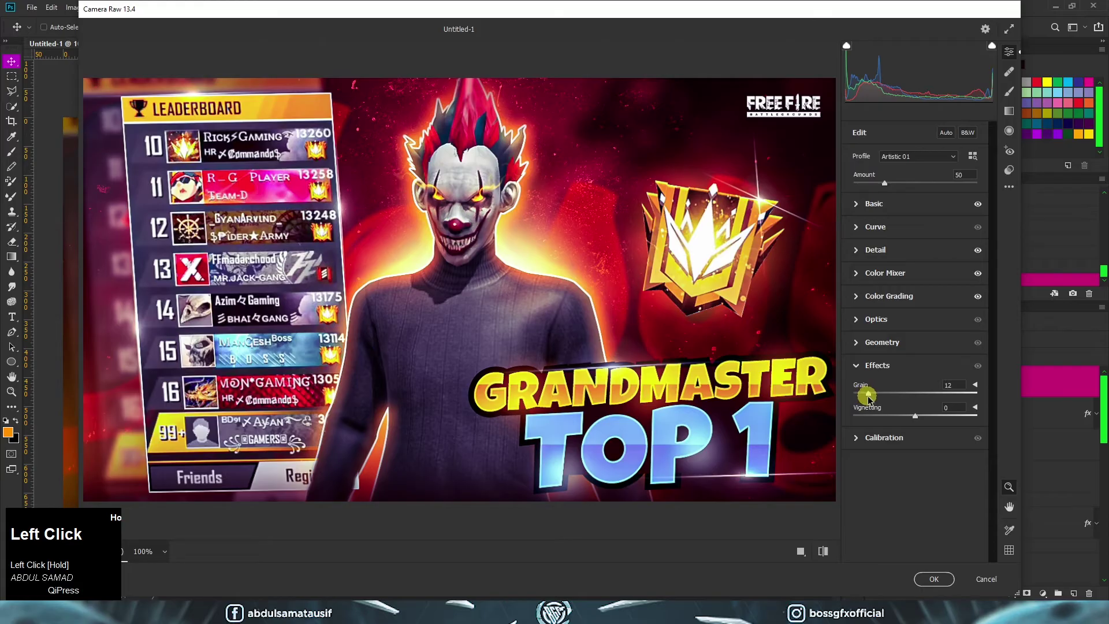
left_click_drag(865, 398, 905, 418)
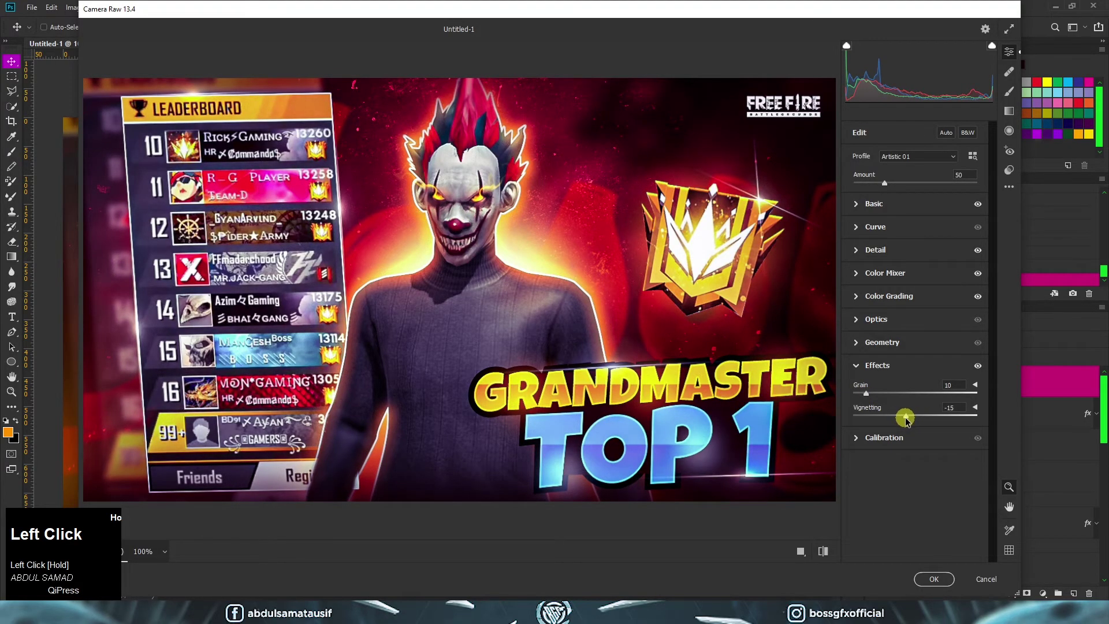
left_click(860, 365)
left_click(934, 579)
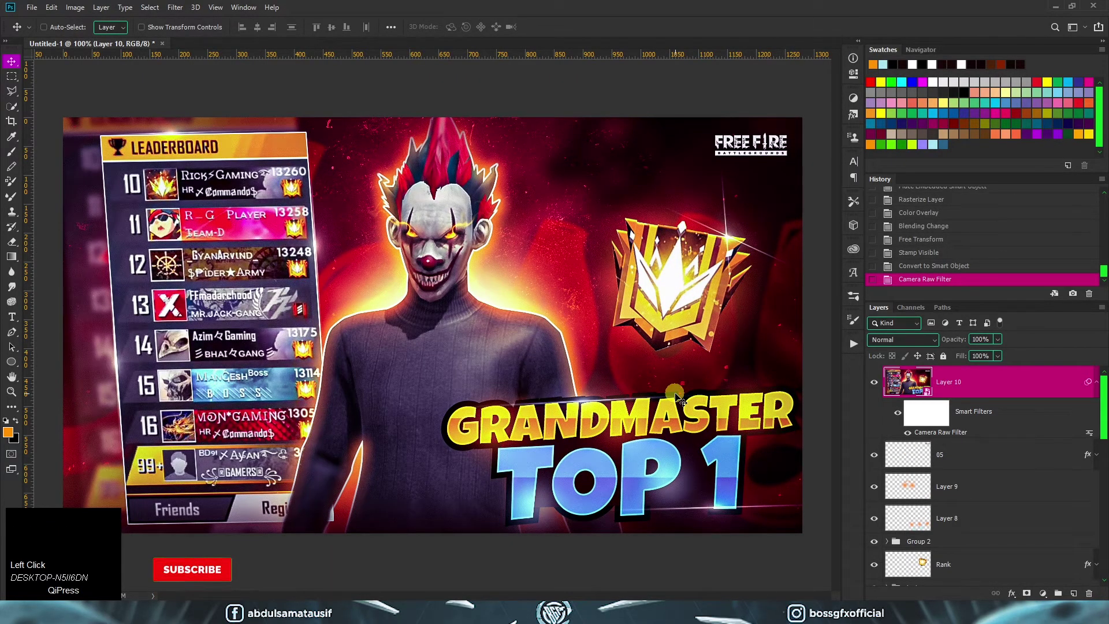
Collapse the stamped layer's smart filters and group all layers above the Background.
left_click(1096, 382)
scroll(1024, 384, "down", 10)
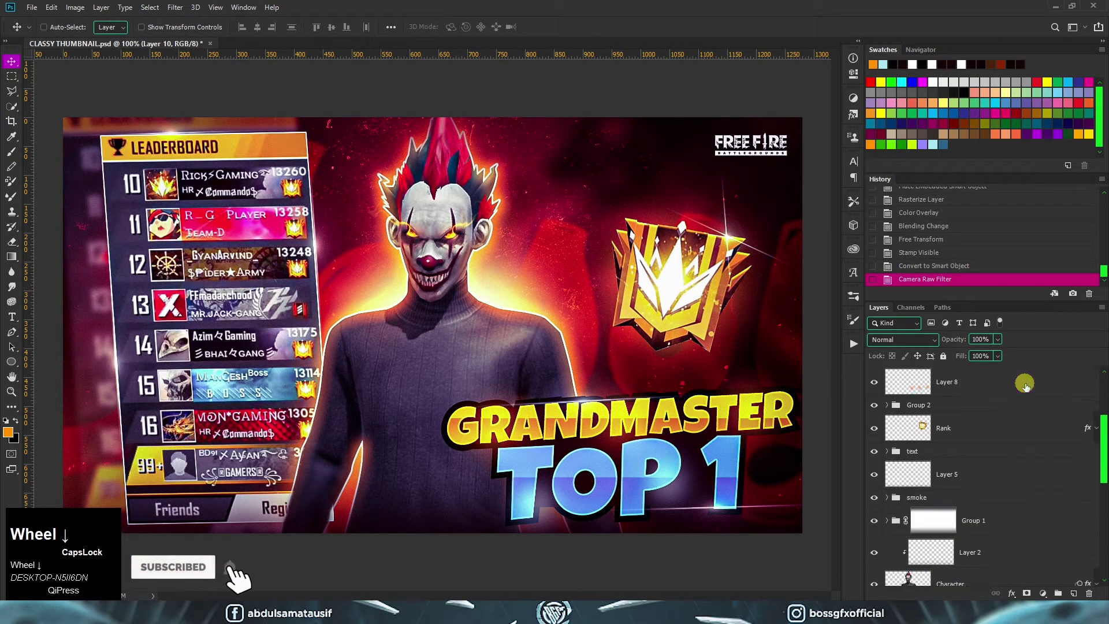
left_click(1014, 545, "shift")
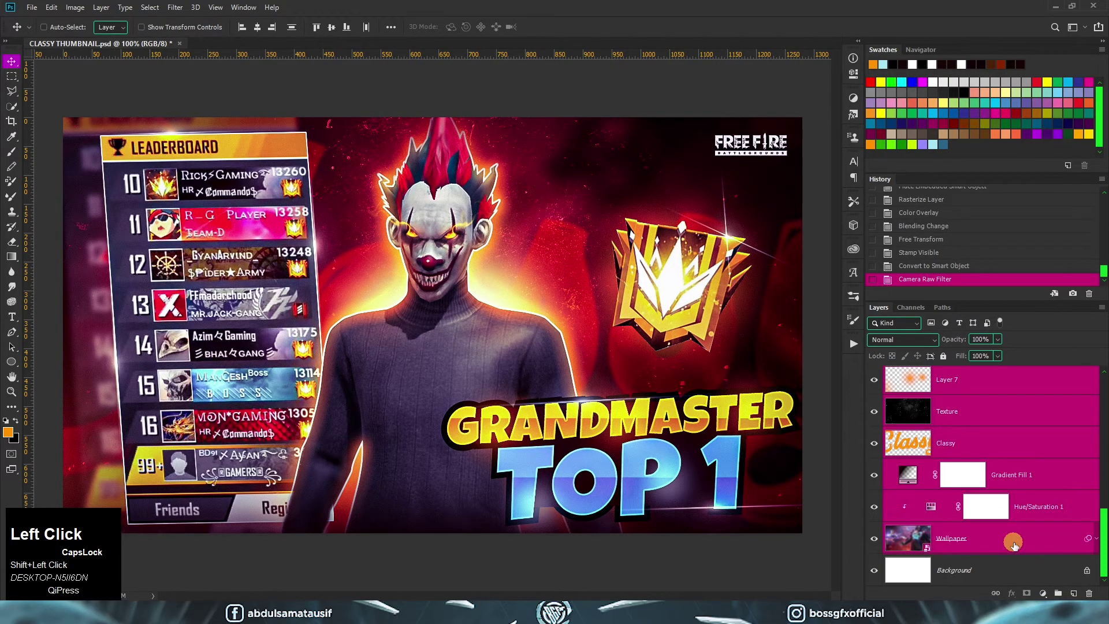
key("ctrl+g")
left_click(1018, 376)
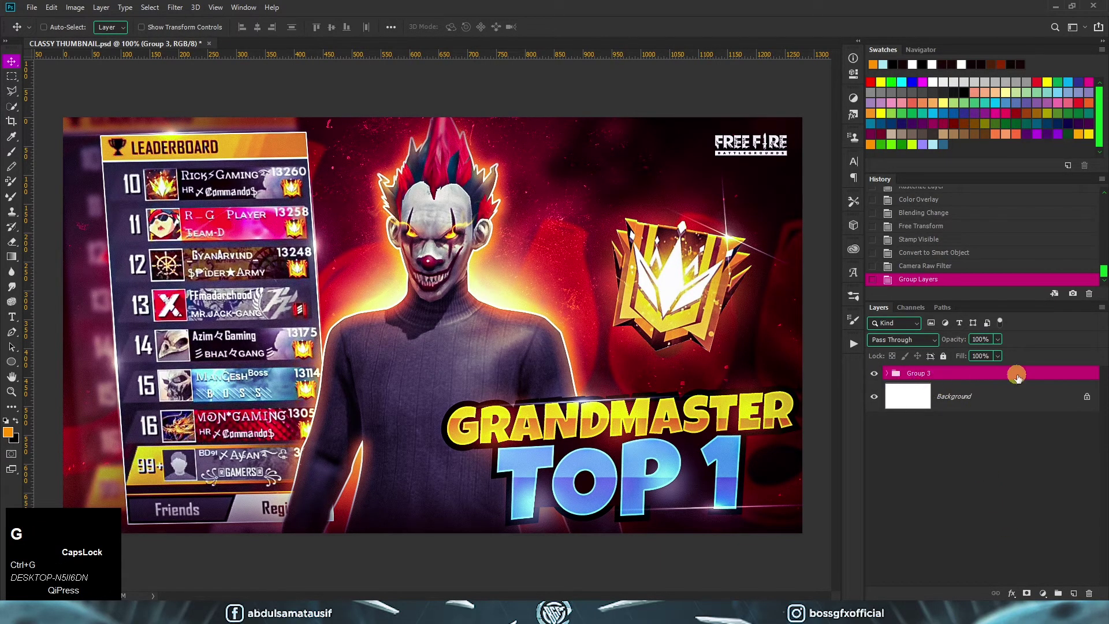
Save the document as CLASSY THUMBNAIL.psd in the Tutorial folder with Maximize Compatibility enabled.
left_click(31, 7)
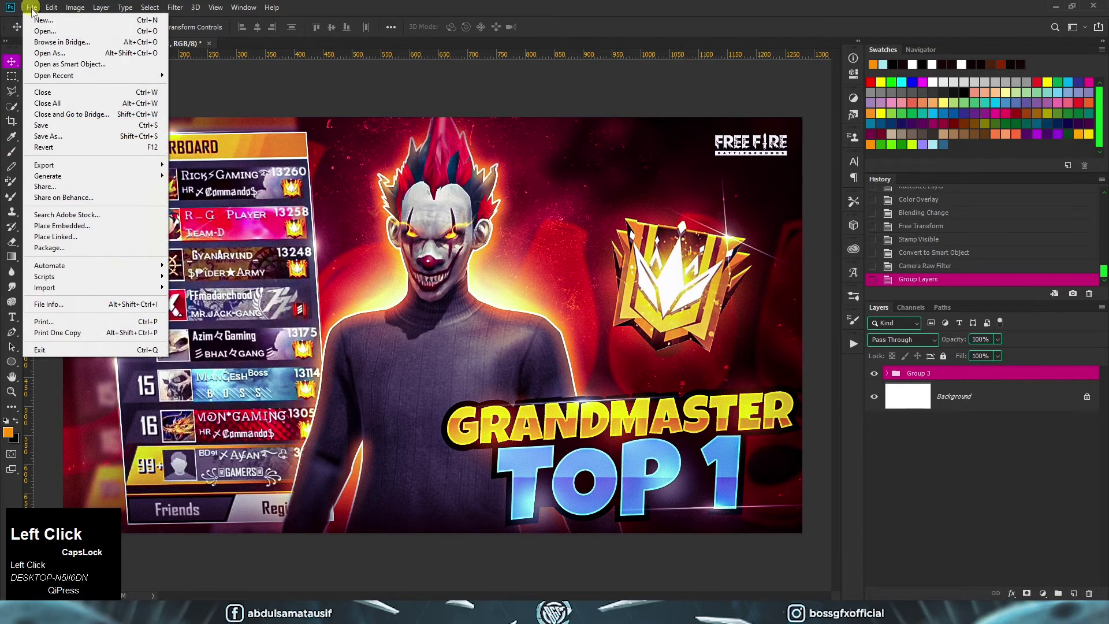
left_click(70, 126)
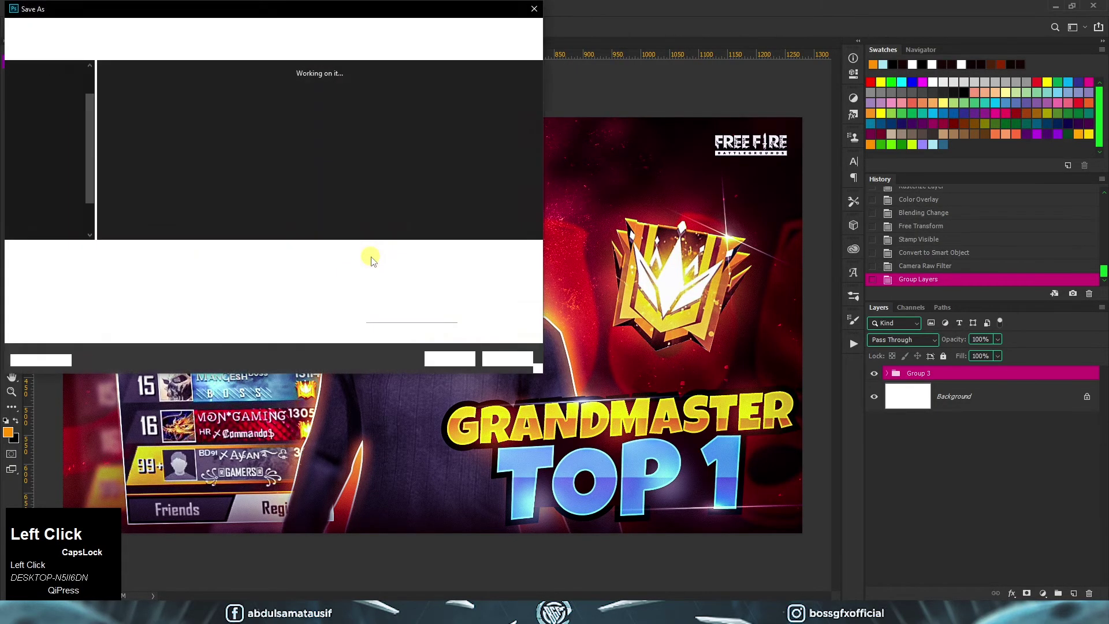
left_click_drag(144, 252, 62, 252)
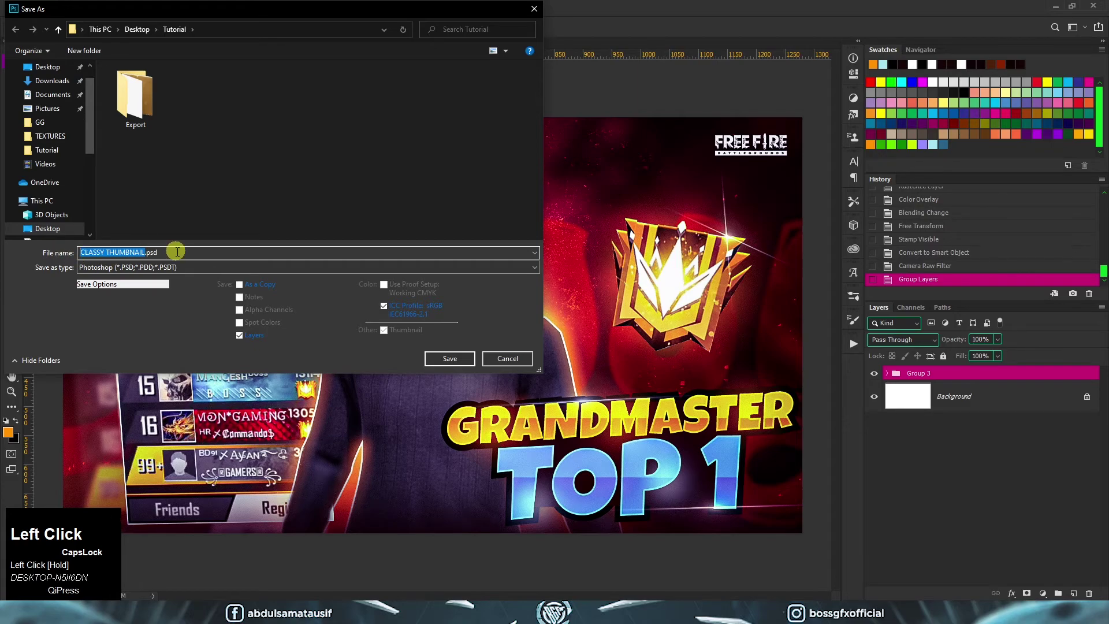
left_click(450, 359)
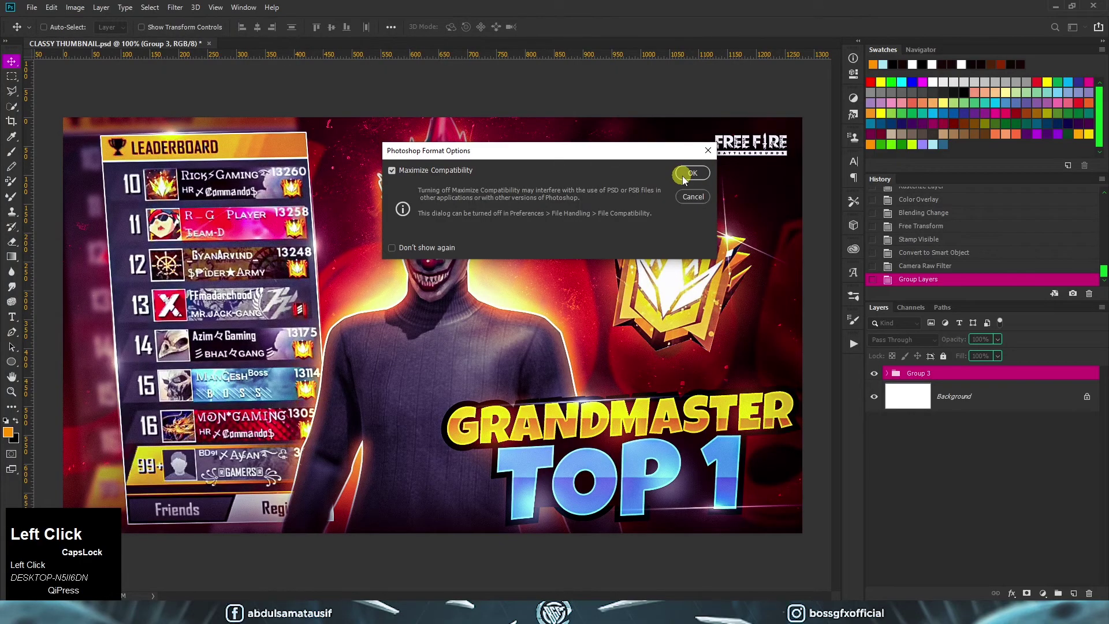
left_click(684, 177)
Export the design as CLASSY THUMBNAIL.jpg to the Tutorial folder in JPG format at 100% quality with the color profile embedded.
left_click(32, 8)
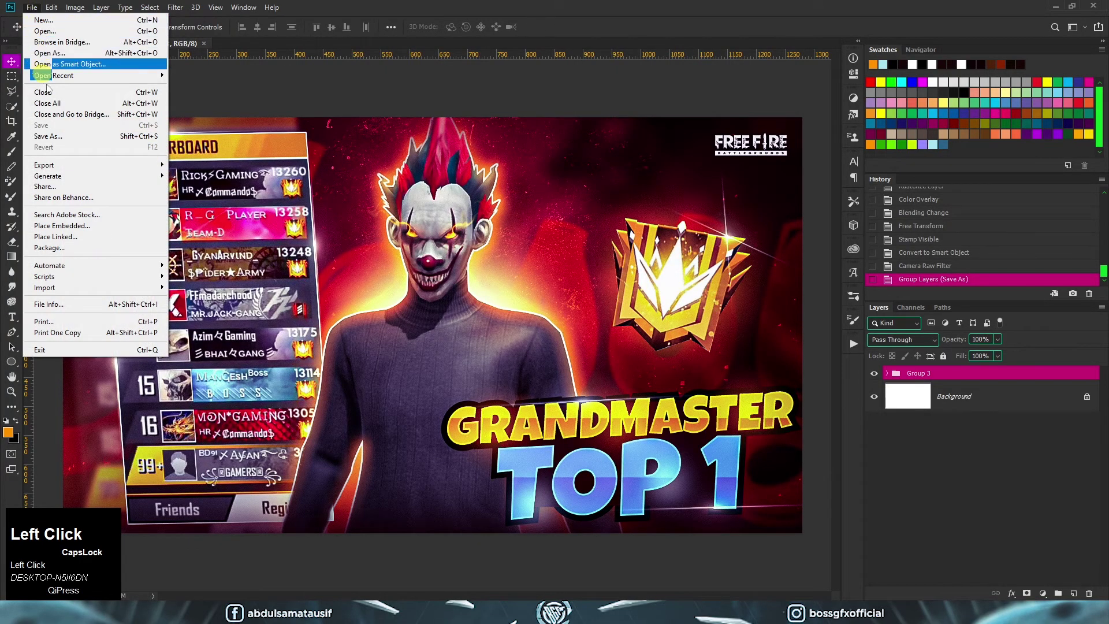
mouse_move(75, 165)
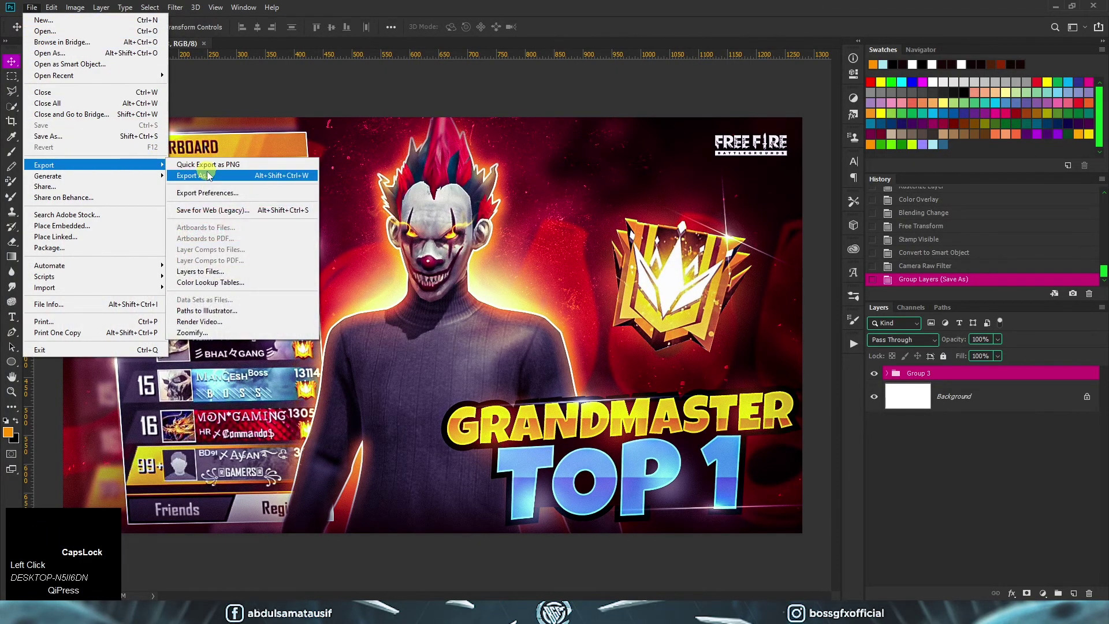
left_click(234, 181)
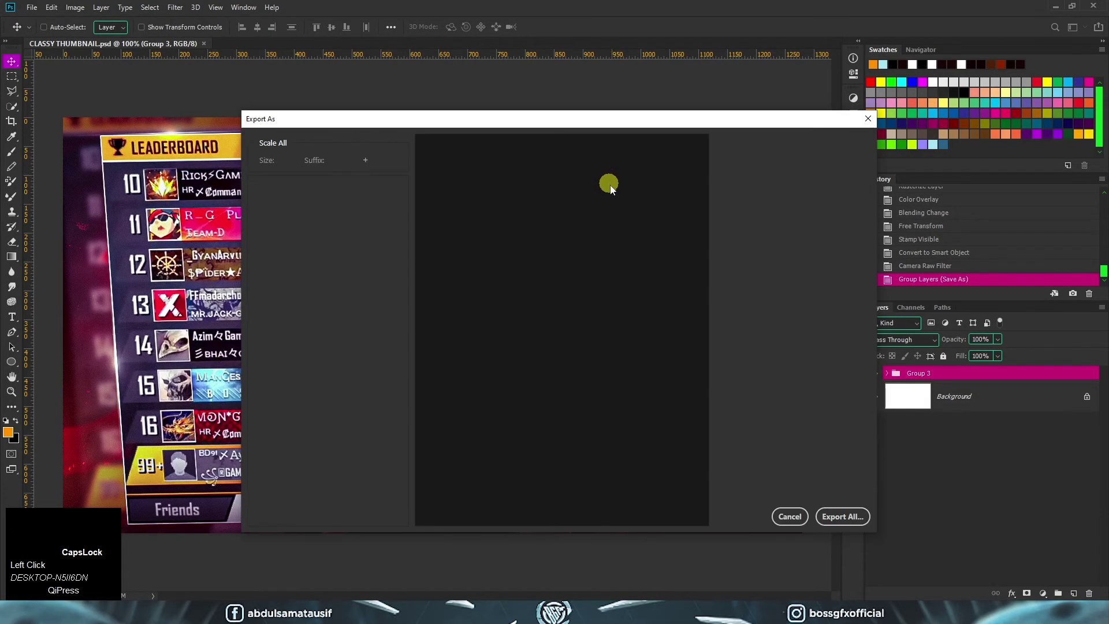
left_click(797, 164)
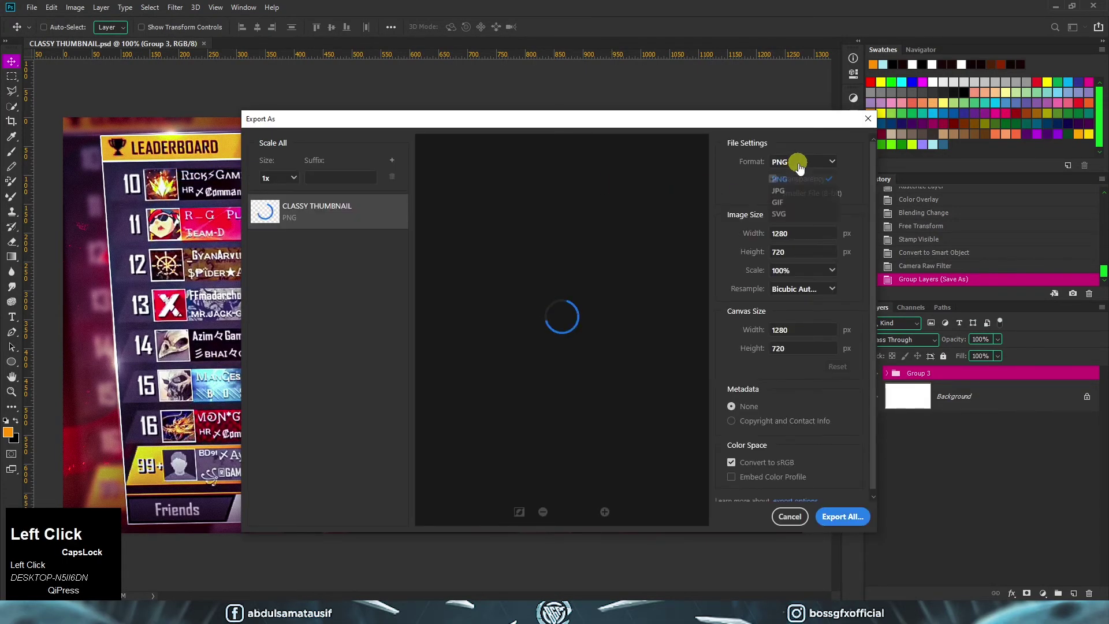
left_click(795, 192)
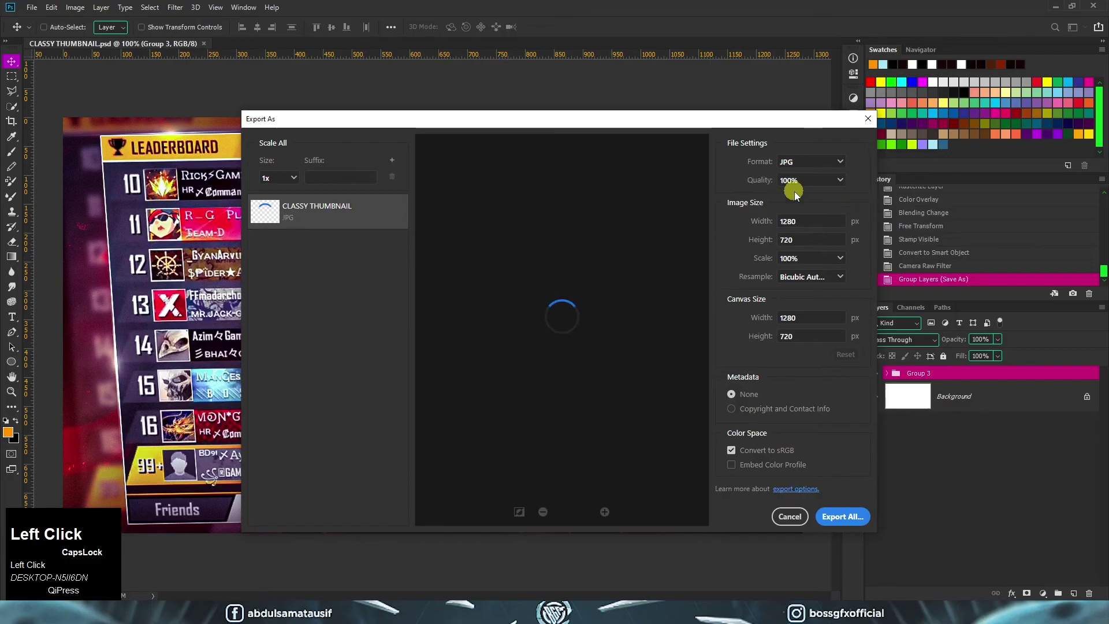
left_click(758, 469)
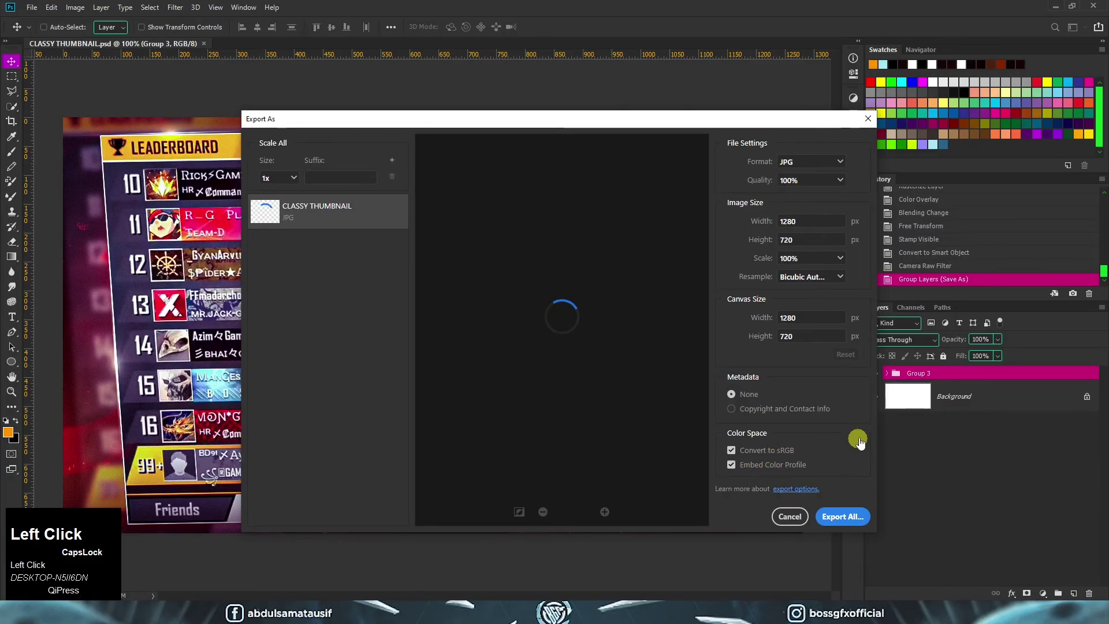
left_click(835, 514)
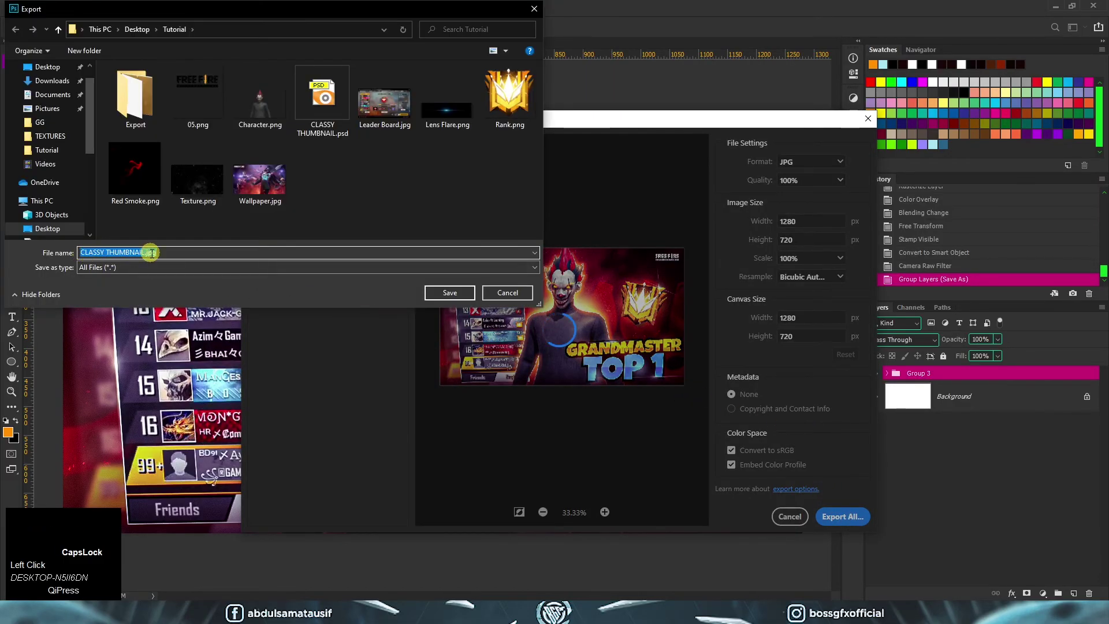
left_click(446, 292)
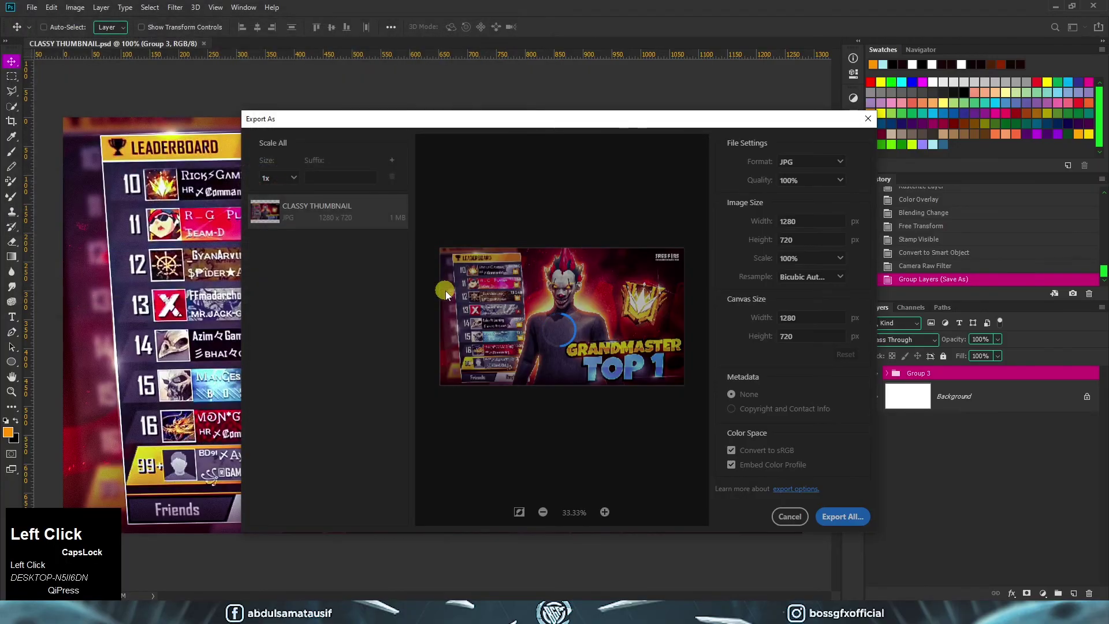